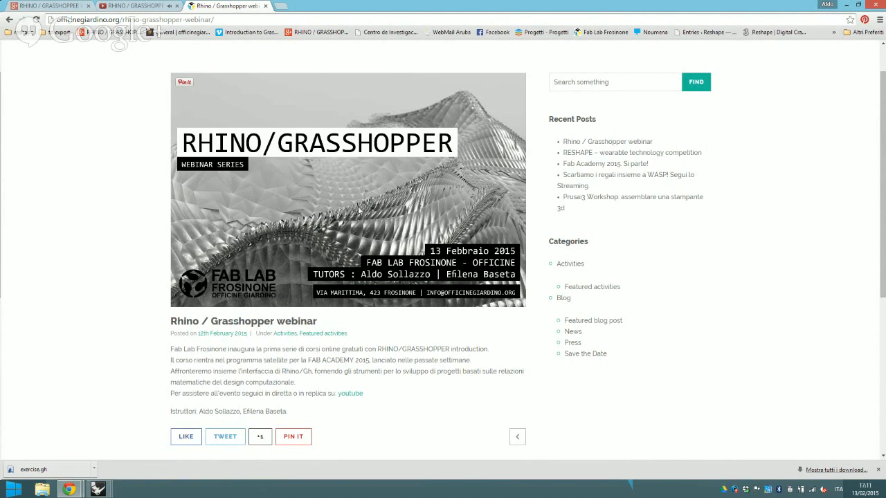
Switch to the Rhino document with the coloured mesh, turn off the Grasshopper preview and show the hidden surface.
mouse_move(69, 489)
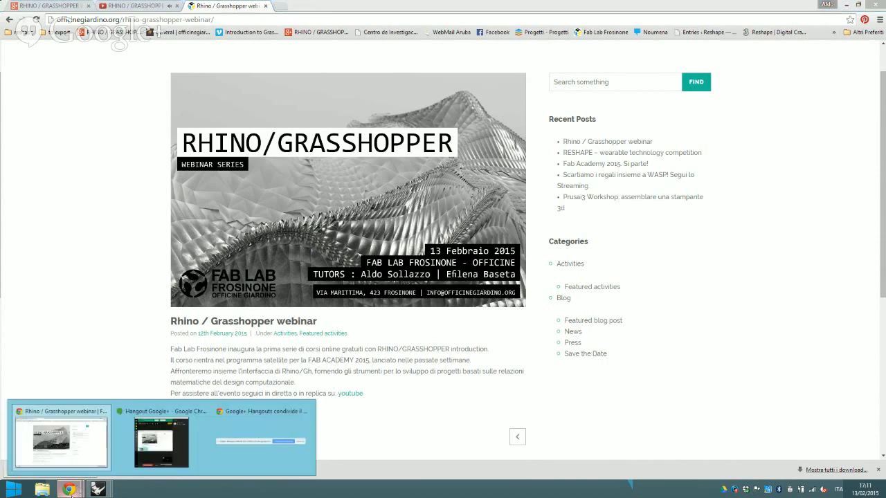
mouse_move(97, 489)
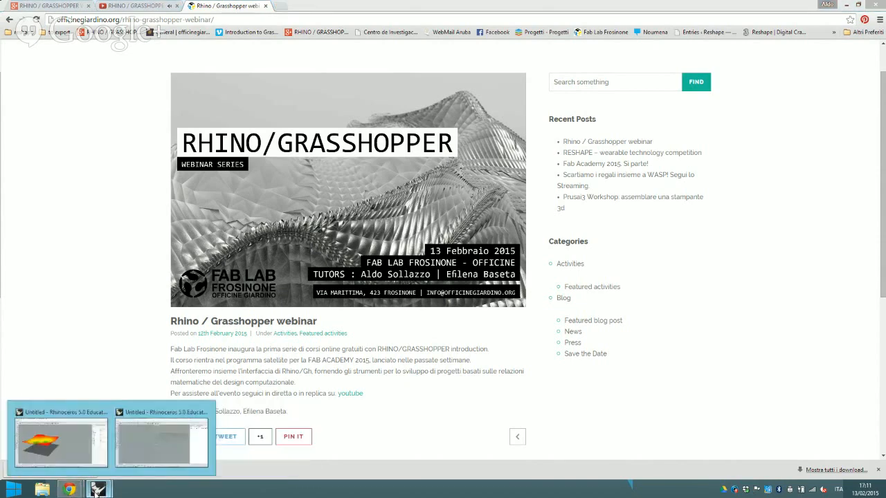
left_click(68, 442)
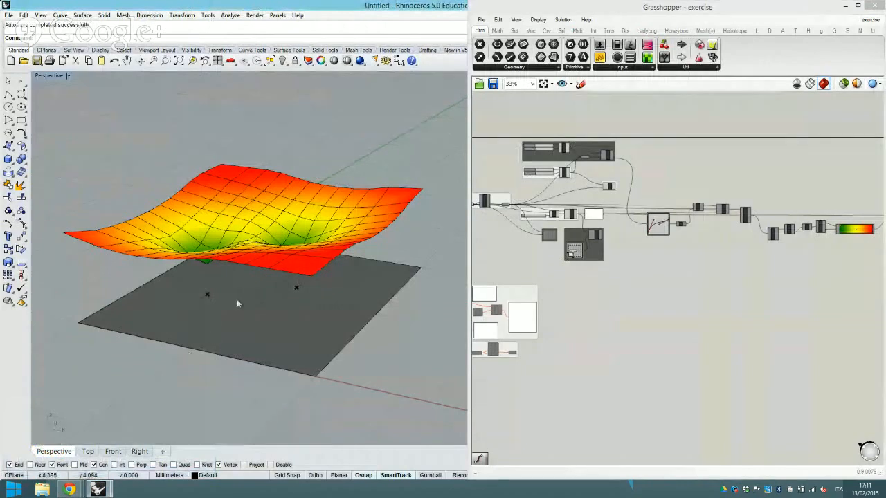
left_click(796, 83)
type("show")
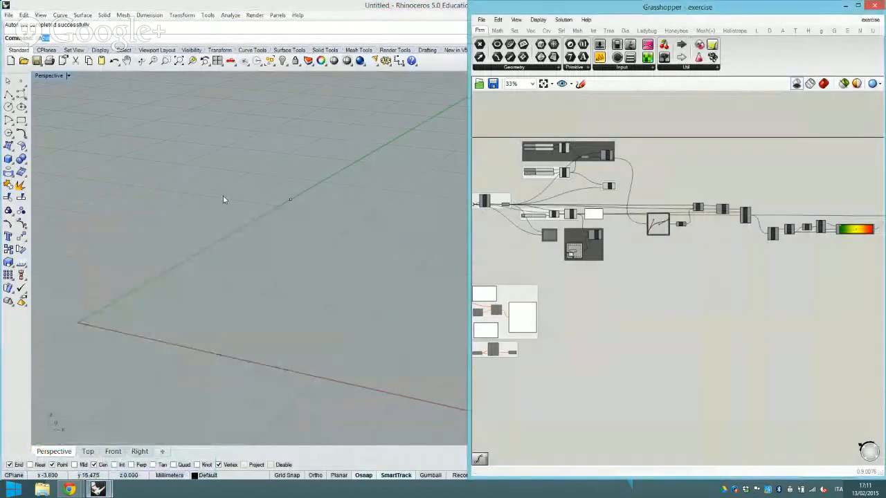
key("Return")
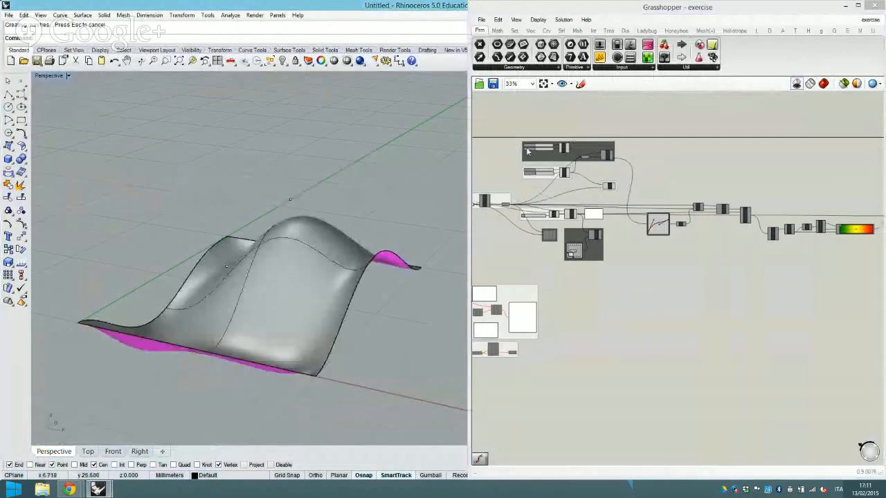
Minimise Grasshopper, inspect the wavy surface from several angles in the Perspective view, and hide it.
left_click(843, 7)
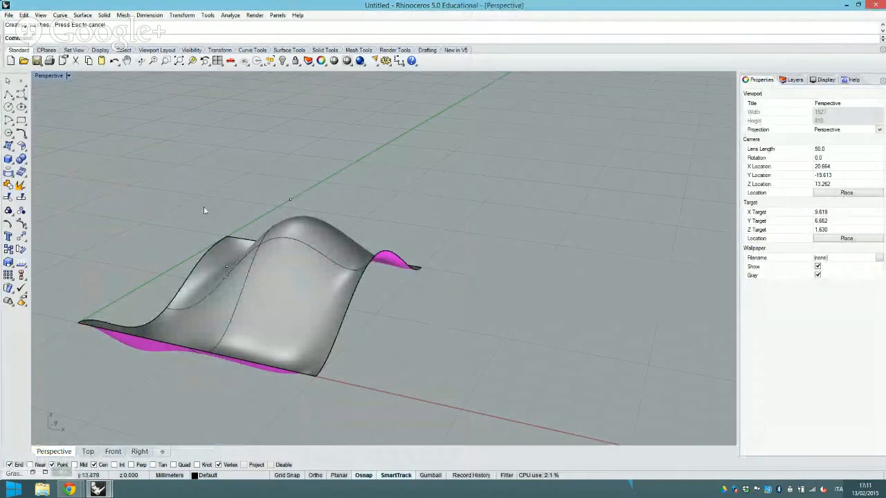
right_click_drag(206, 211, 270, 270)
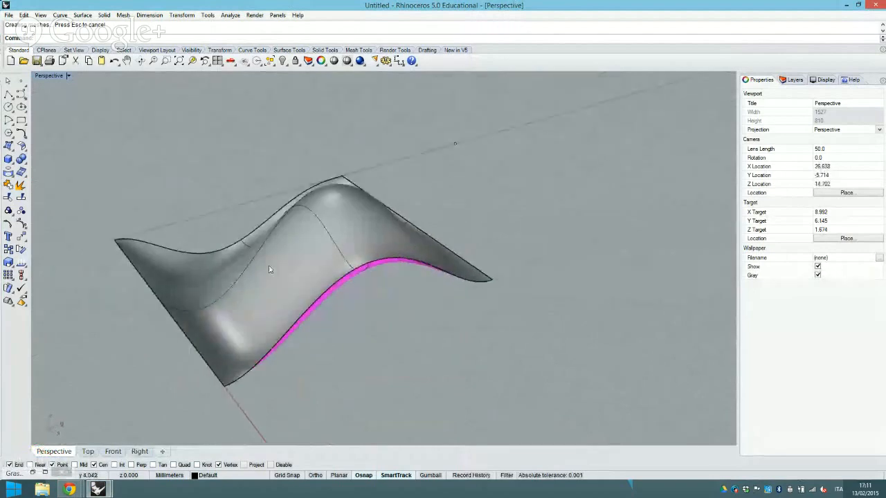
right_click_drag(222, 301, 229, 240)
left_click(262, 296)
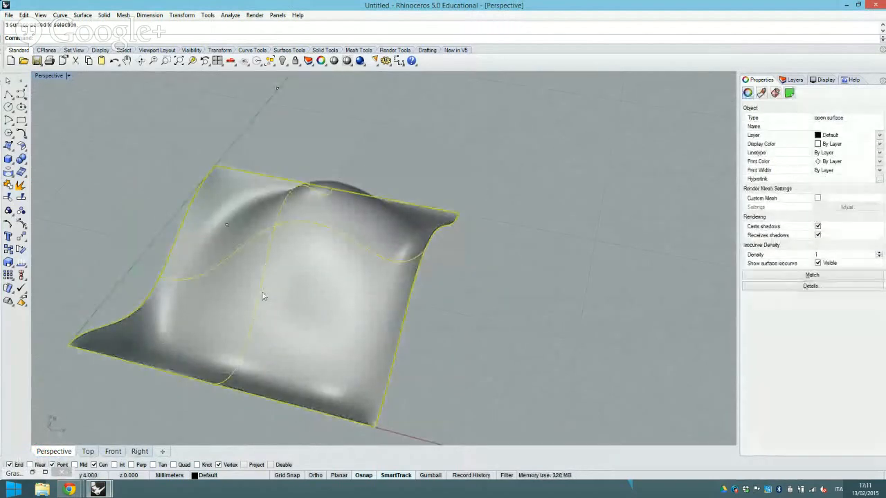
key("ctrl+h")
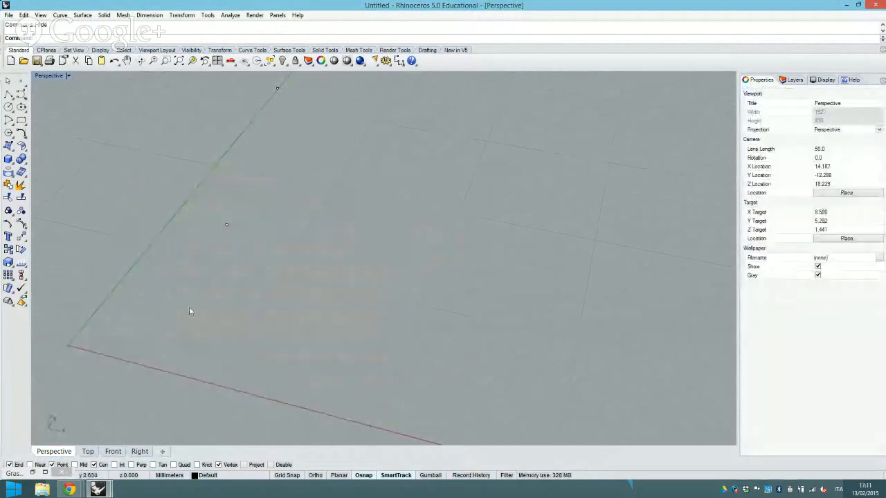
Bring back the Grasshopper window with the exercise definition and turn the shaded geometry preview on.
left_click(129, 39)
type("Gra")
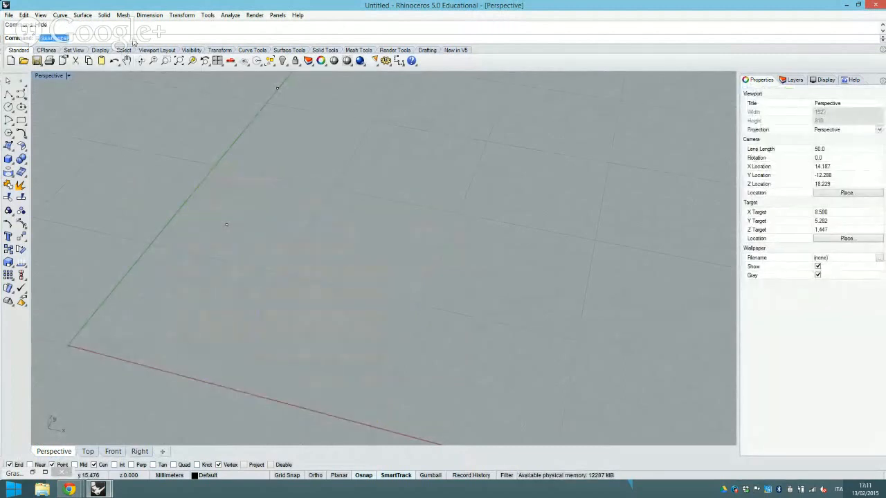
type("ssh")
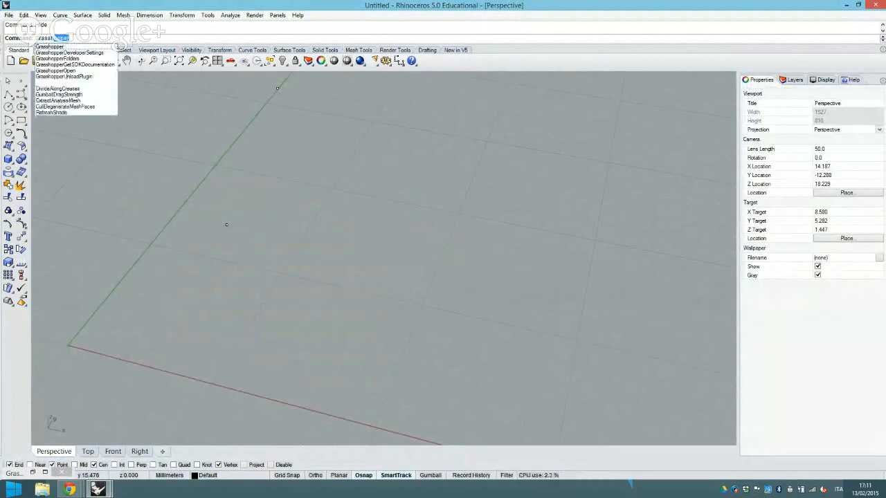
key("Return")
scroll(50, 387, "up", 2)
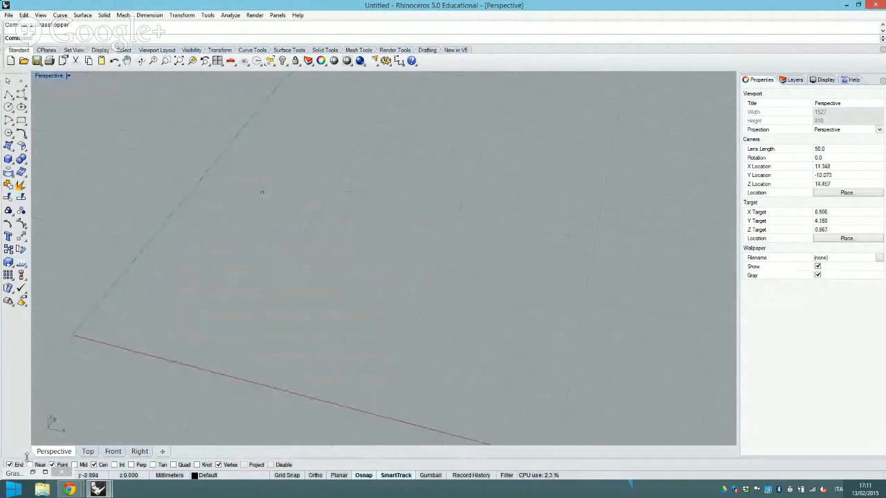
left_click(32, 474)
left_click(32, 474)
scroll(725, 145, "up", 1)
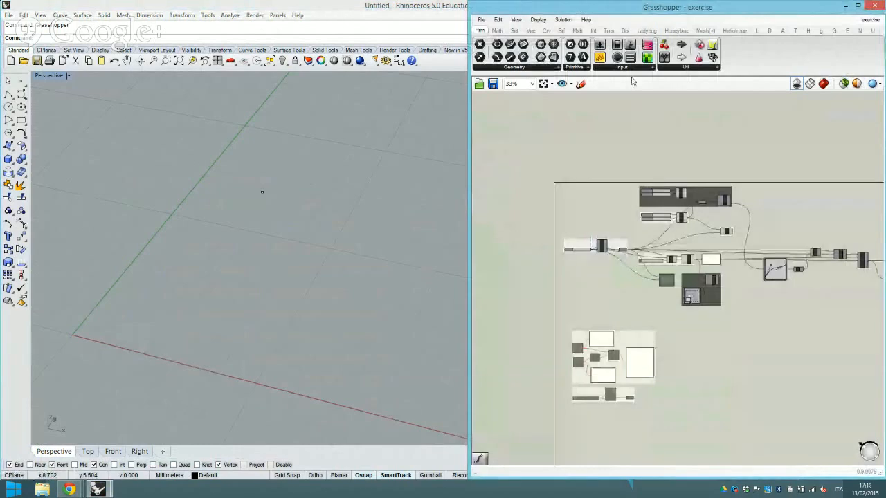
left_click(809, 83)
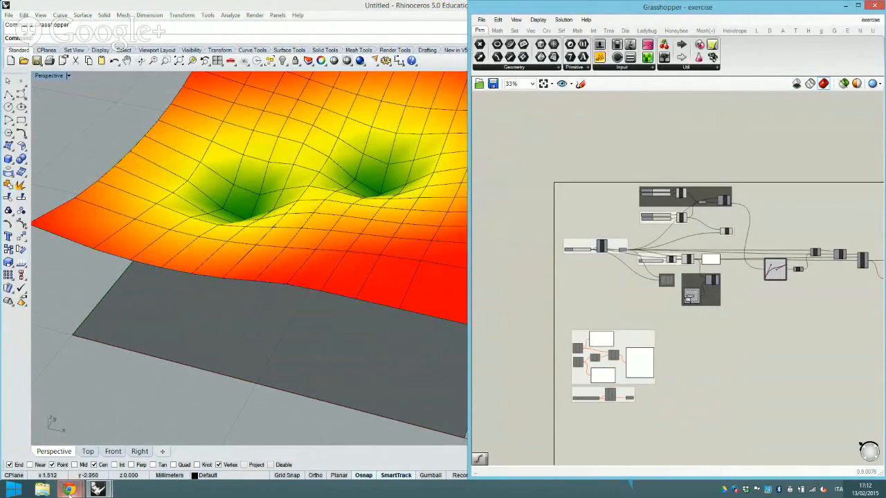
Check the live Google+ Hangout broadcast window in Chrome, and return to the Rhino model.
mouse_move(69, 491)
left_click(159, 438)
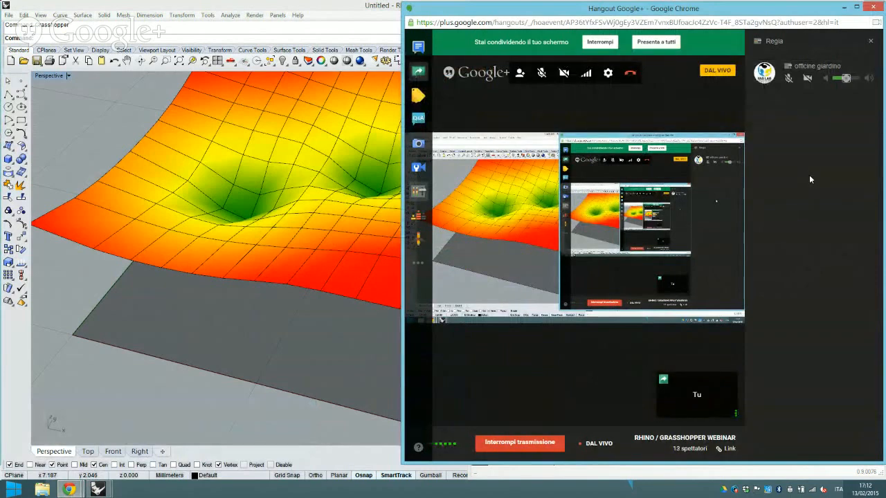
left_click(418, 260)
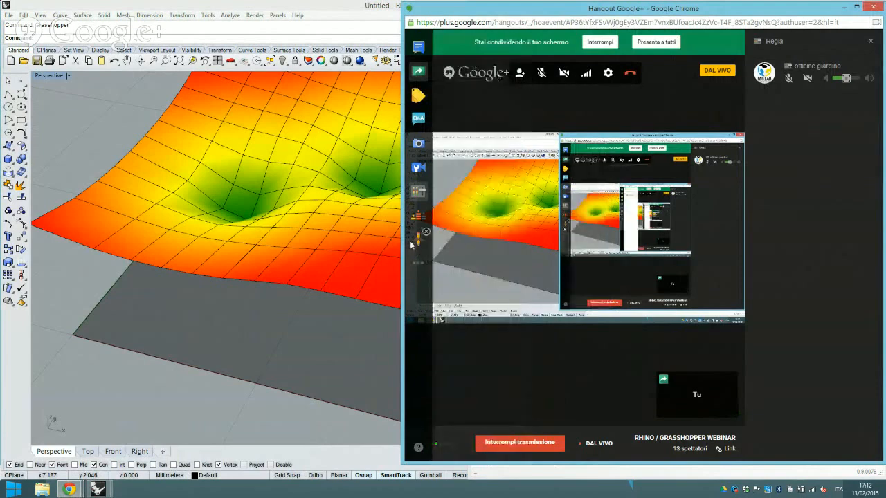
left_click(144, 392)
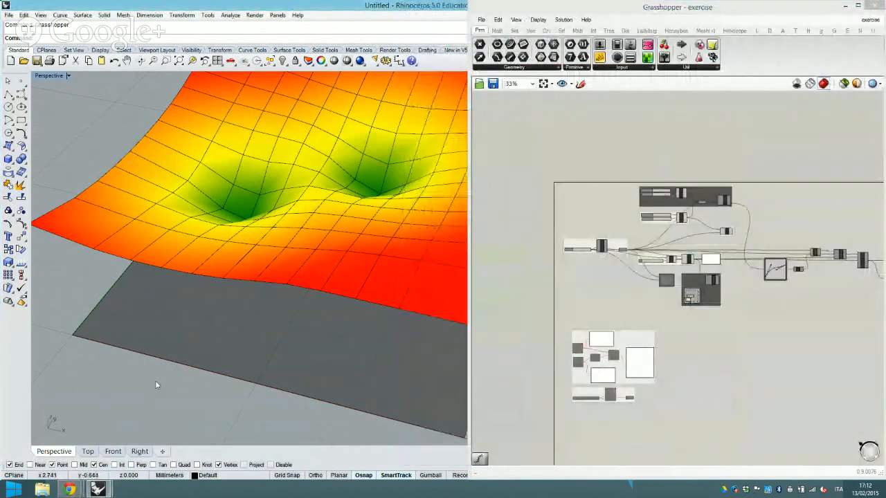
Switch to the empty Rhino document with four viewports and orbit its Perspective view slightly.
left_click(98, 489)
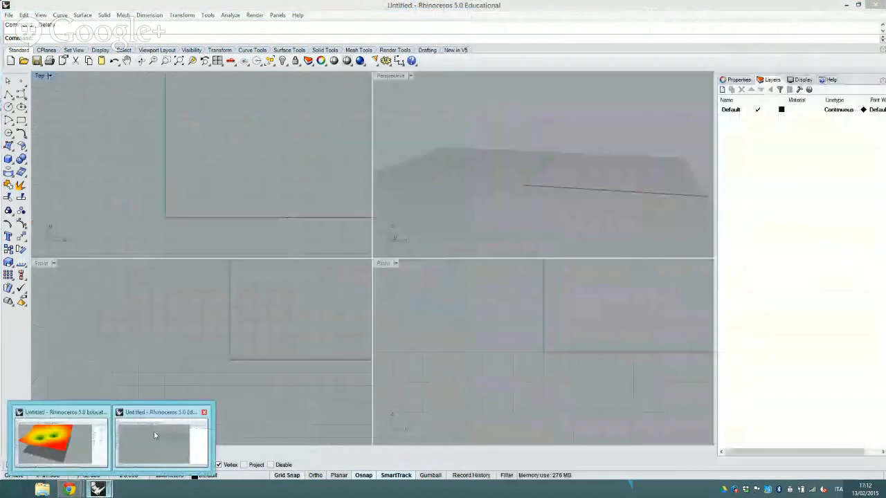
left_click(154, 431)
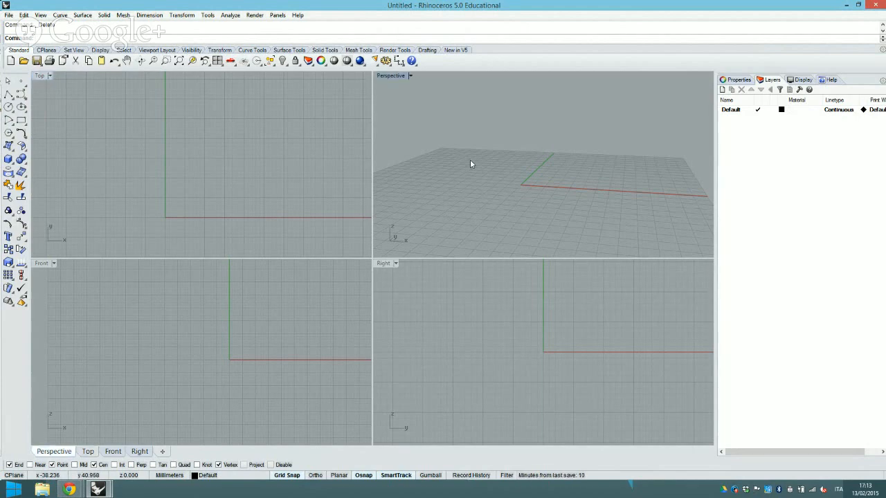
left_click(430, 318)
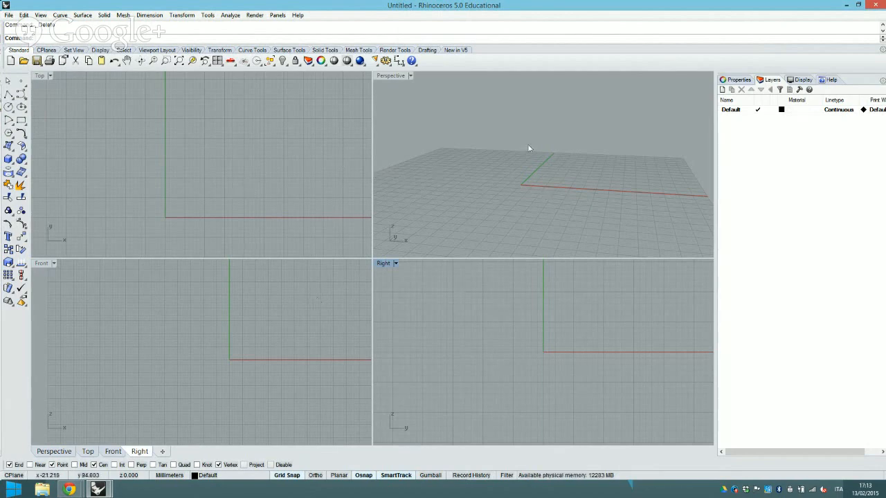
mouse_move(584, 158)
right_mouse_down()
mouse_move(491, 184)
mouse_move(587, 148)
mouse_move(568, 169)
mouse_move(494, 182)
mouse_move(573, 172)
right_mouse_up()
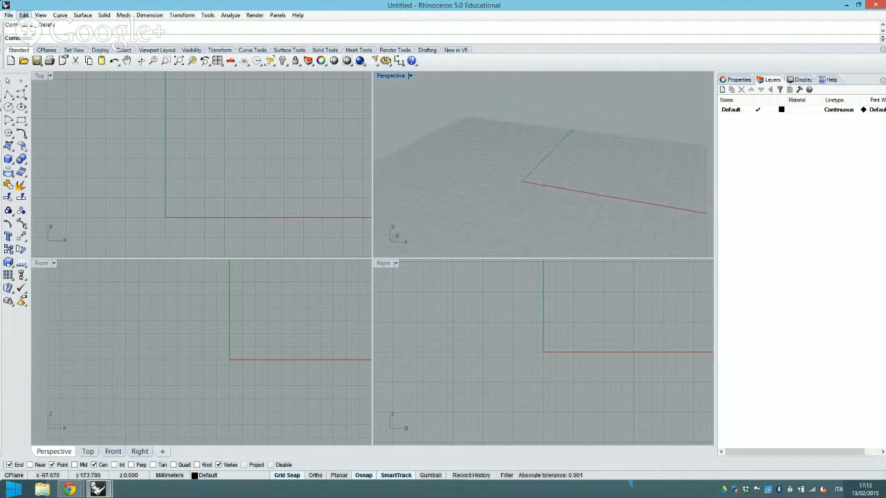
Look over the available Rhino commands for solids and dimensions, and the list of optional panels.
left_click(105, 16)
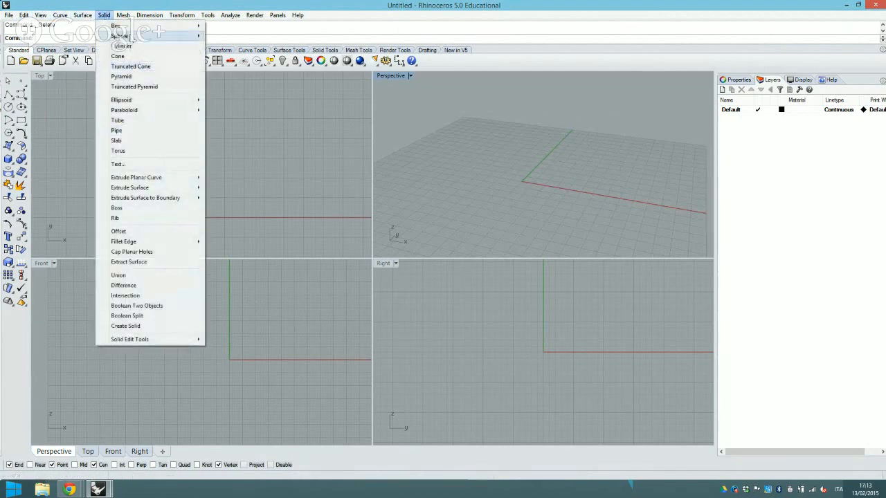
mouse_move(126, 14)
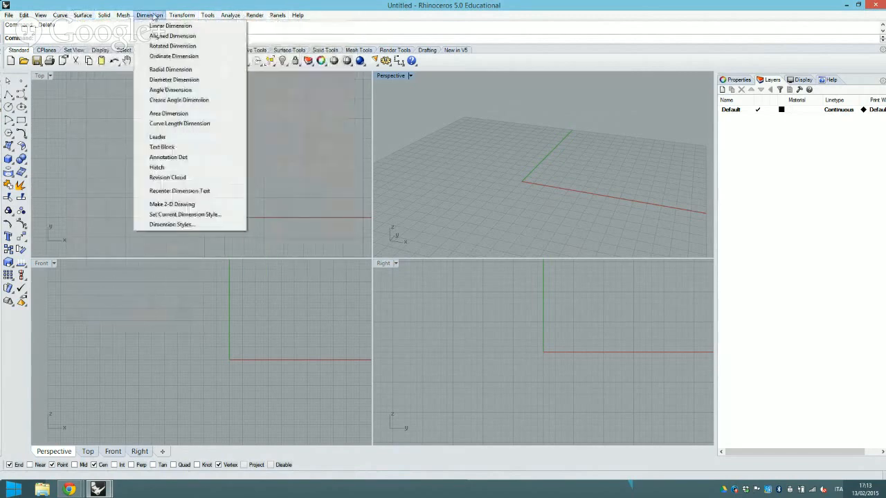
mouse_move(56, 21)
left_click(277, 14)
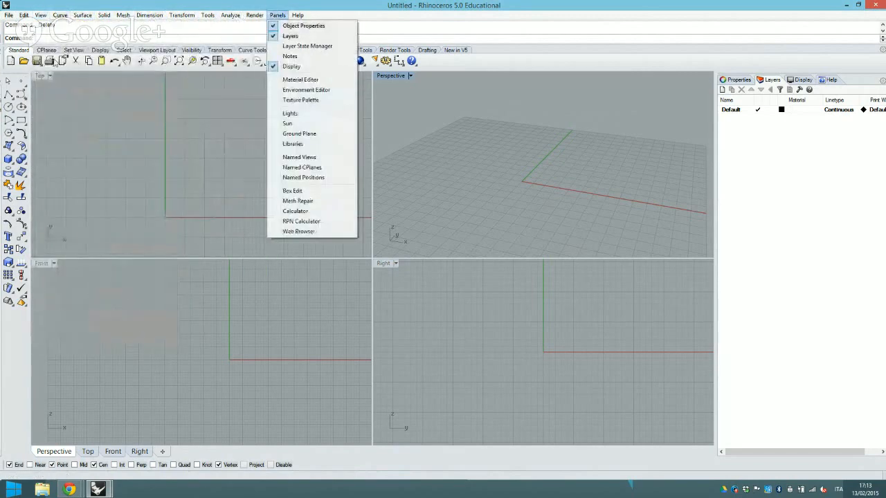
left_click(93, 108)
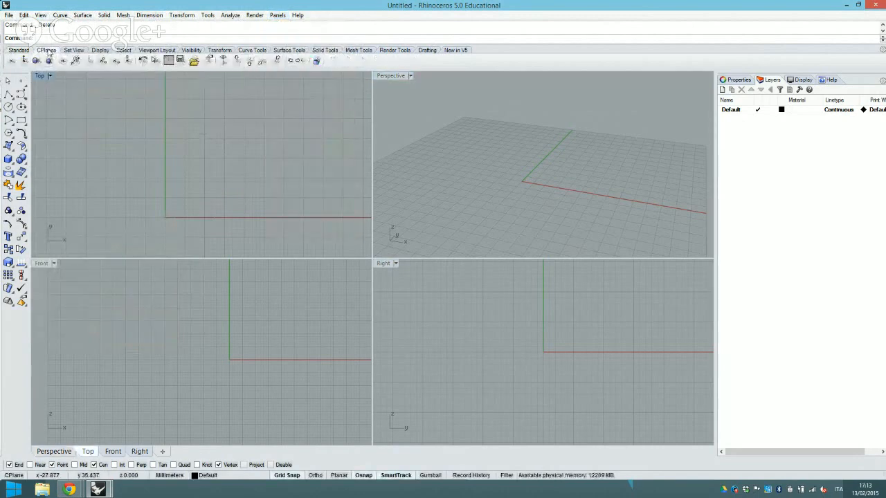
Review each Rhino tool set from Set View to New in V5, and return to the Standard tools.
left_click(73, 51)
left_click(101, 51)
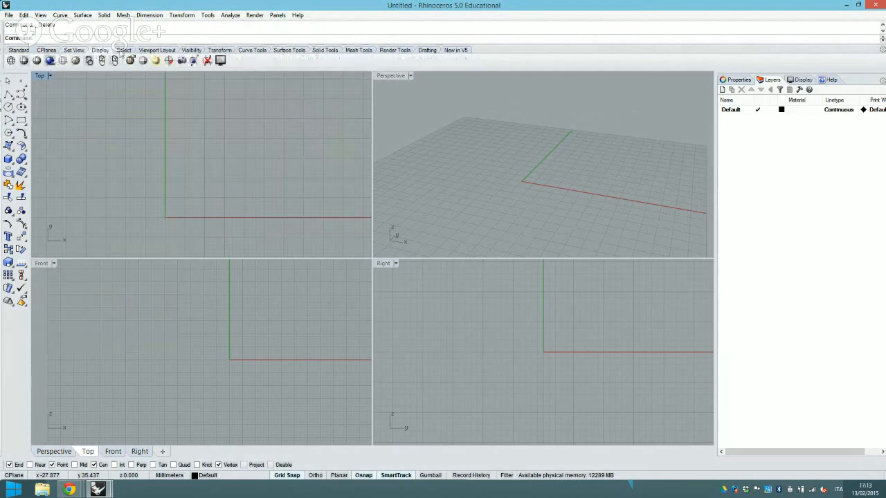
left_click(124, 51)
left_click(153, 51)
left_click(191, 50)
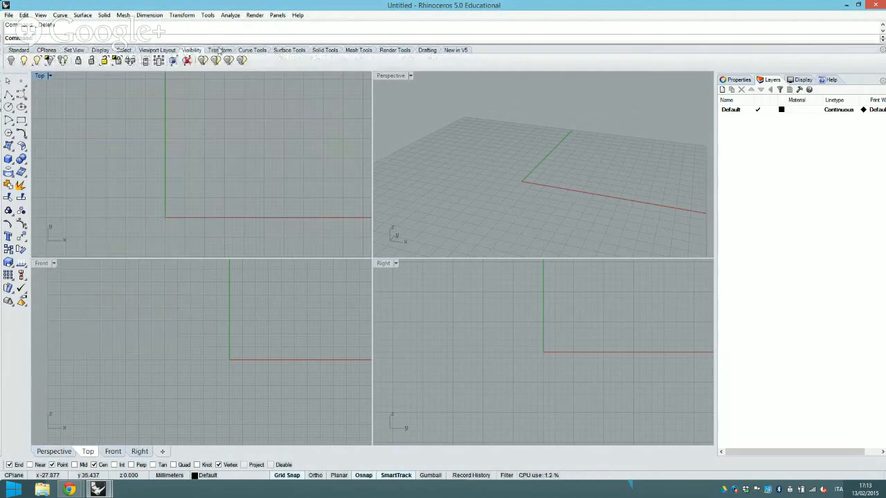
left_click(219, 51)
left_click(252, 50)
left_click(284, 51)
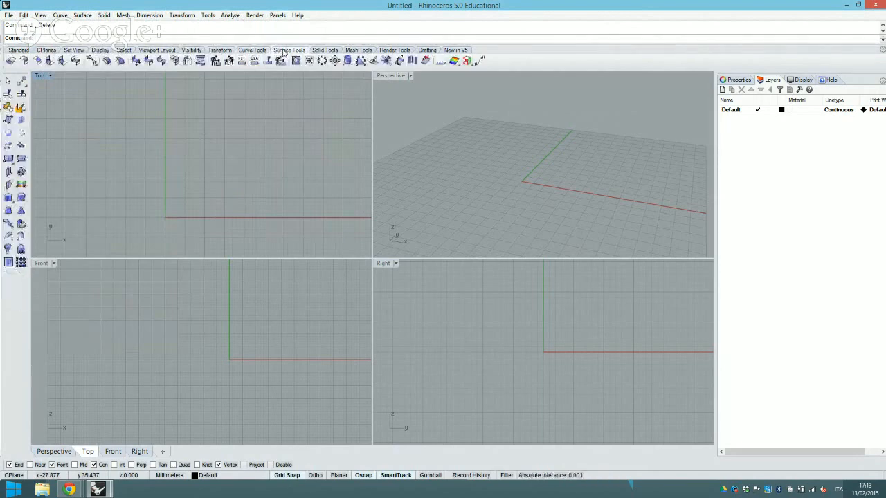
left_click(325, 50)
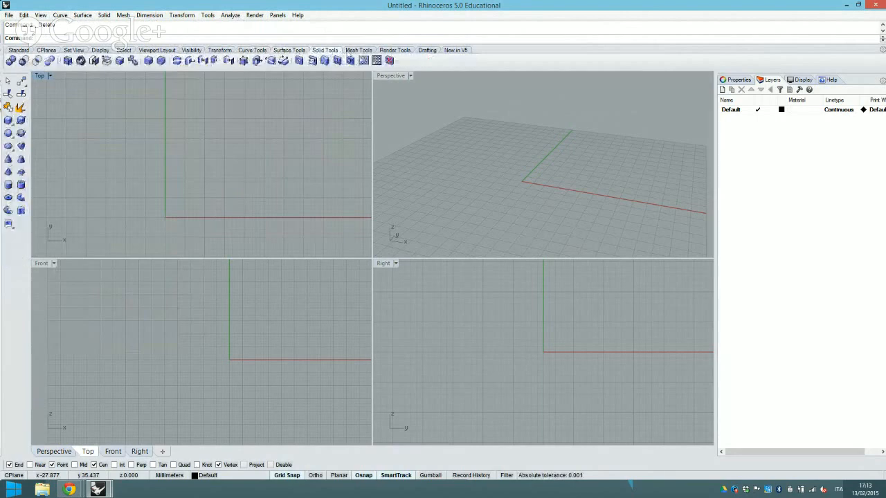
left_click(359, 51)
left_click(394, 51)
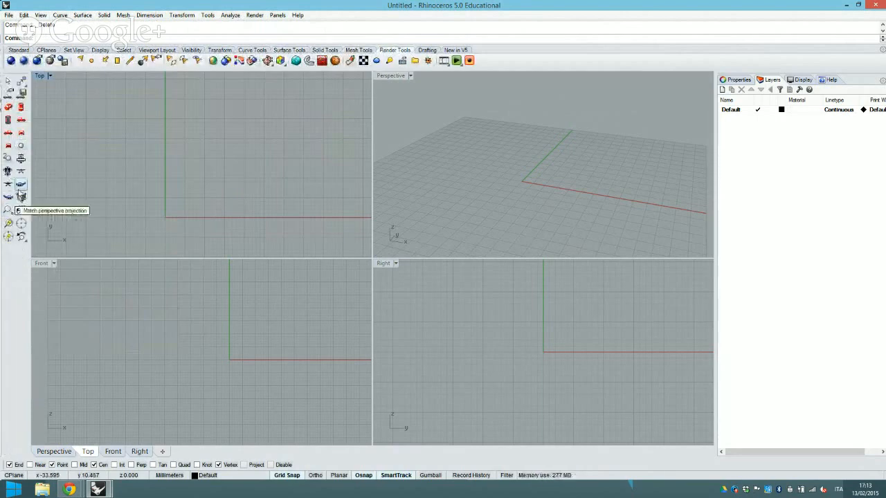
left_click(425, 50)
left_click(456, 51)
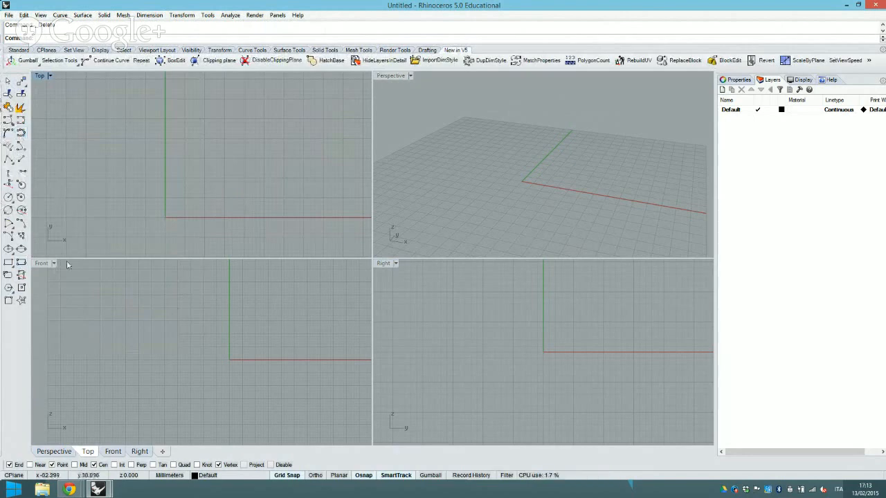
left_click(18, 50)
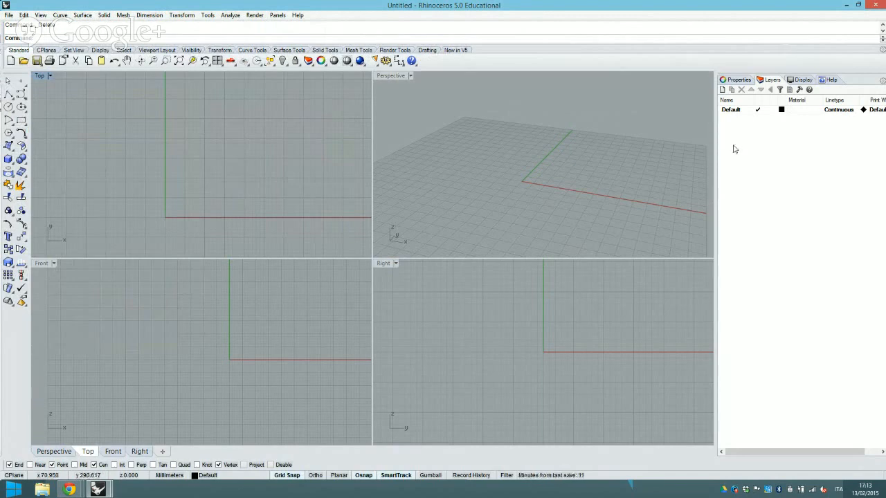
Examine the Top viewport's properties, the layer list and the display settings.
left_click(737, 81)
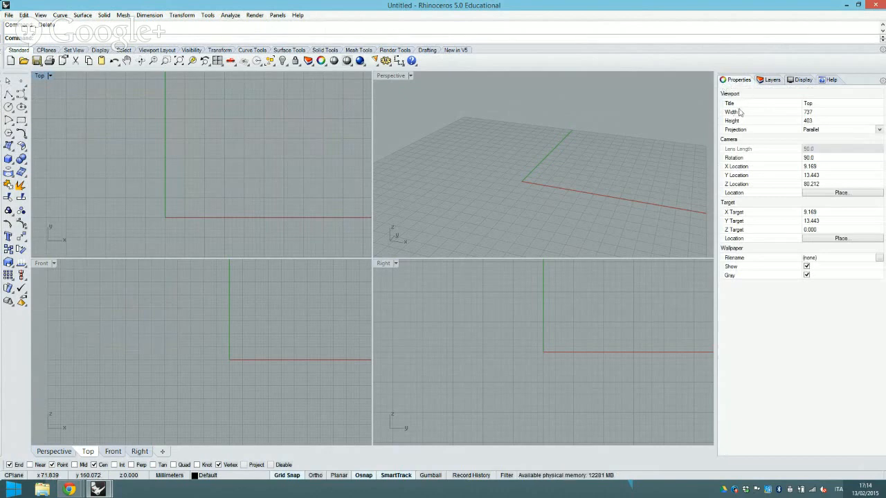
left_click(768, 81)
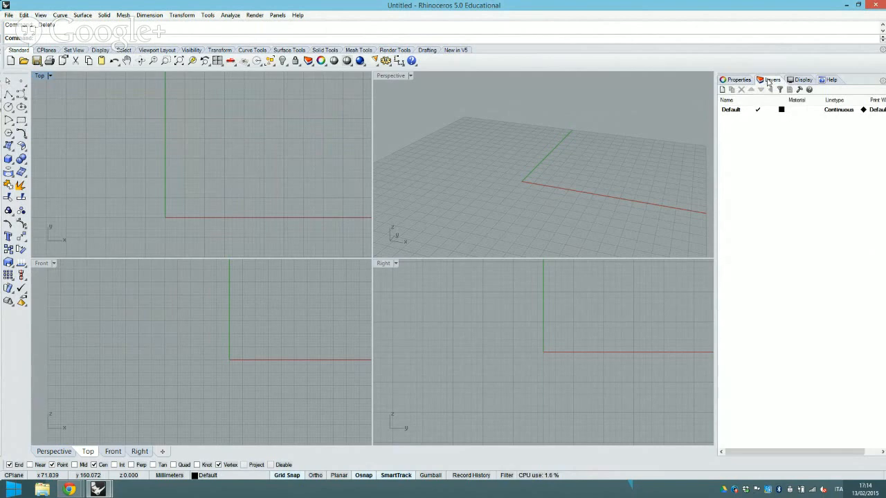
left_click(799, 81)
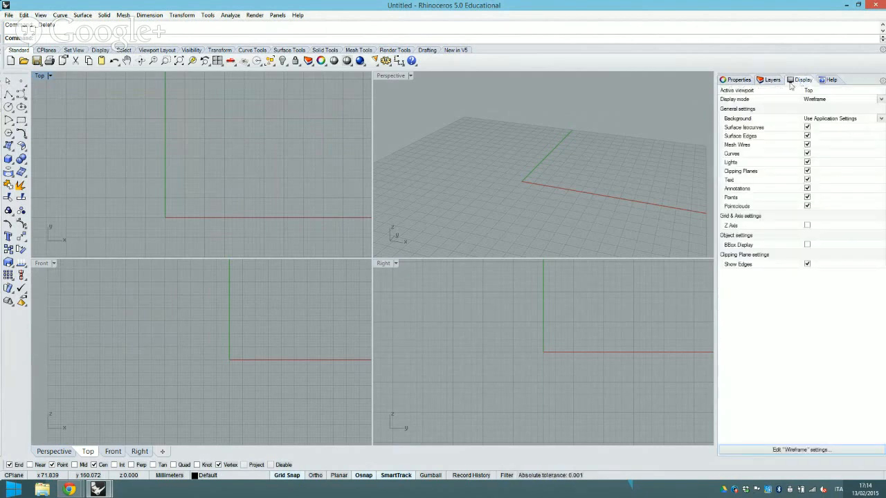
Review the display modes available for the Top viewport, then the Help panel and its Auto-Update option.
left_click(881, 101)
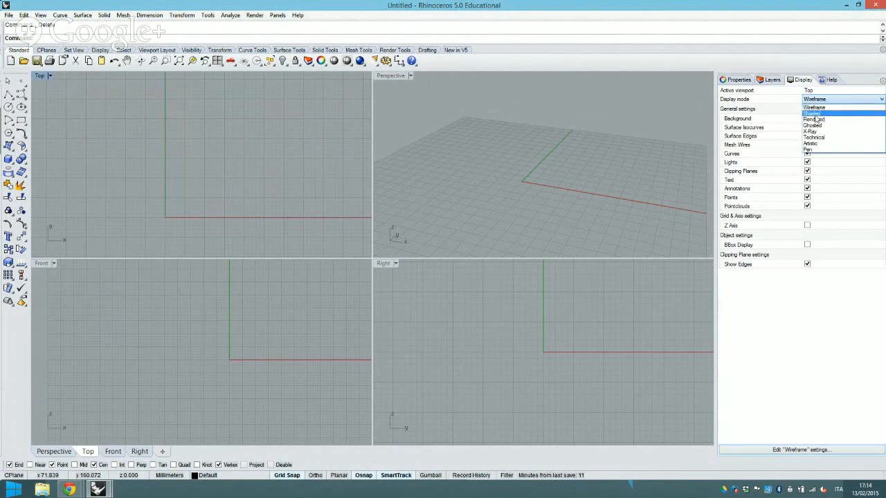
left_click(828, 83)
left_click(831, 81)
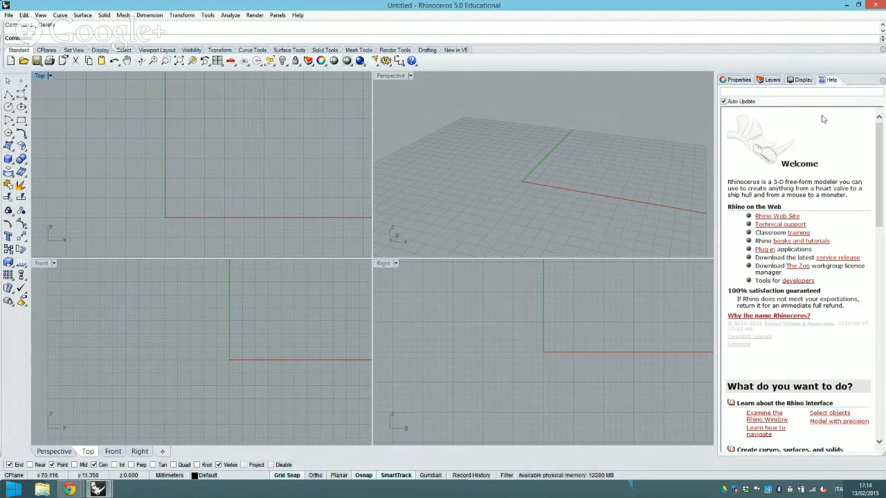
right_click_drag(478, 201, 514, 208)
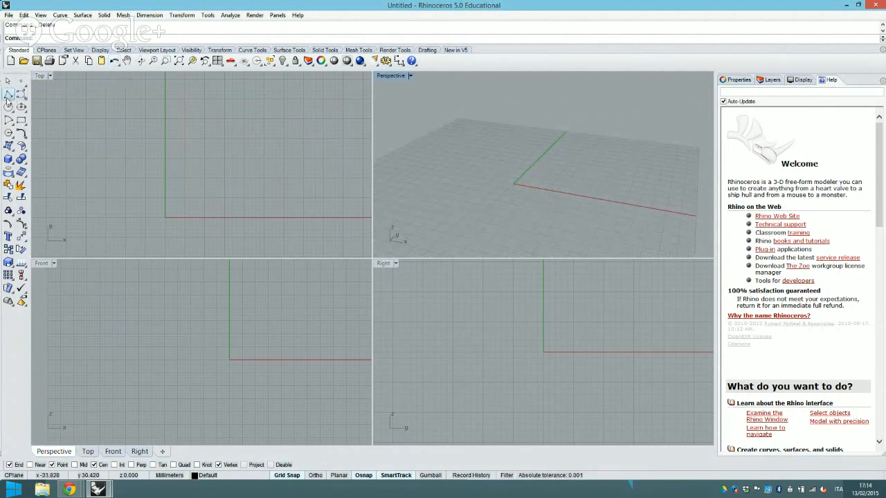
left_click(724, 102)
left_click(724, 103)
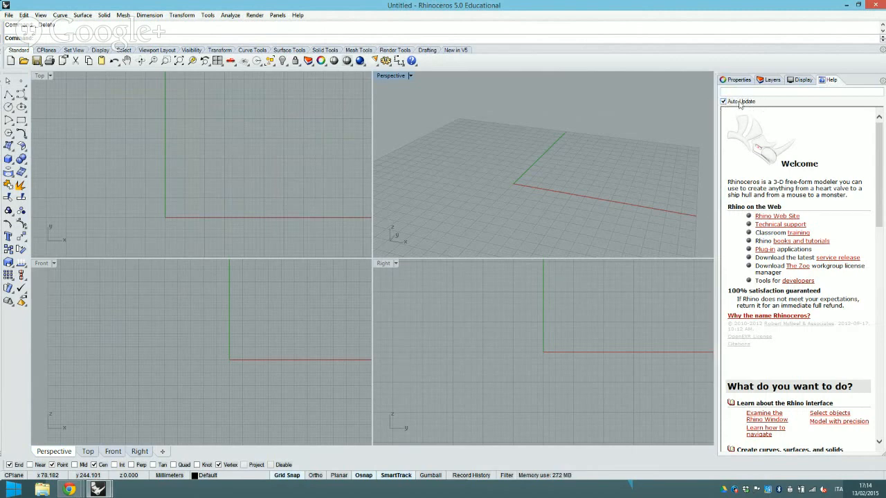
Draw a single-segment polyline passing through the origin in the Perspective viewport.
left_click(8, 95)
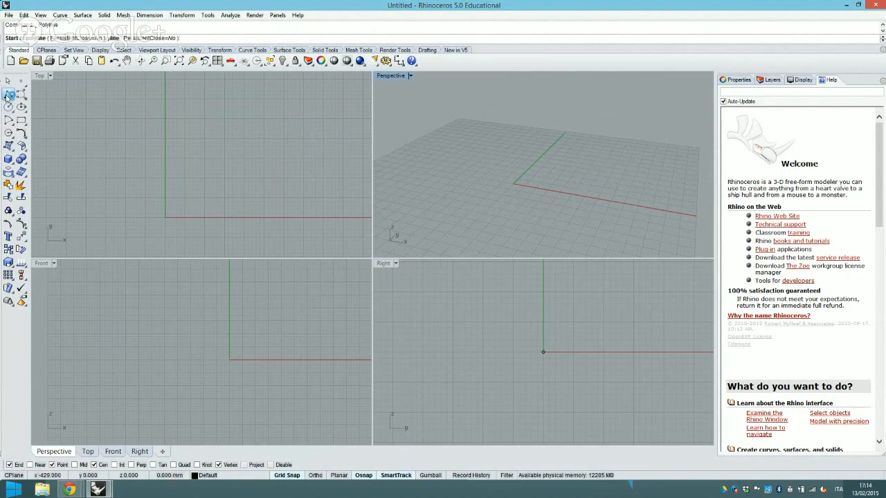
left_click(466, 199)
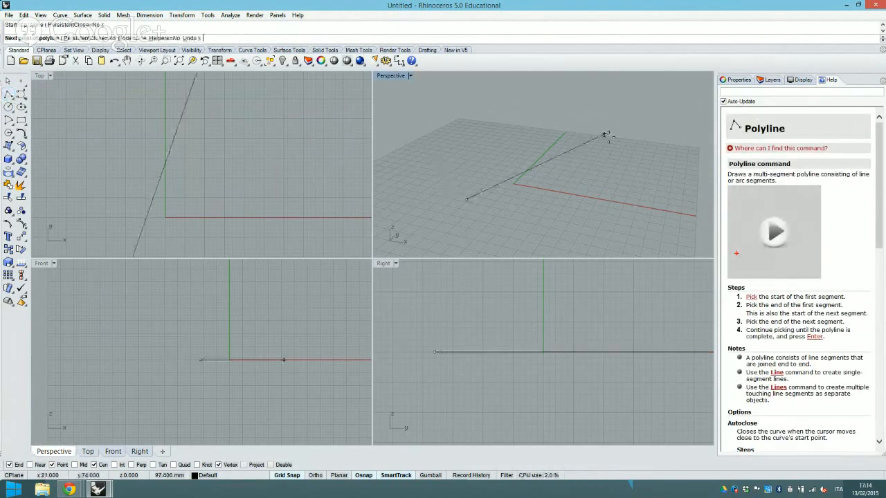
left_click(644, 140)
key("Return")
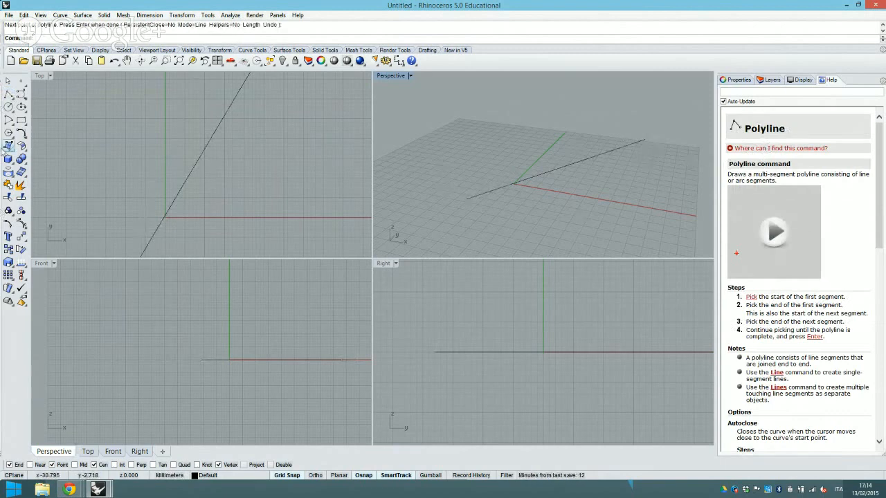
Draw a circle from its center and radius beside the line in the Perspective viewport, leaving nothing selected.
left_click(8, 106)
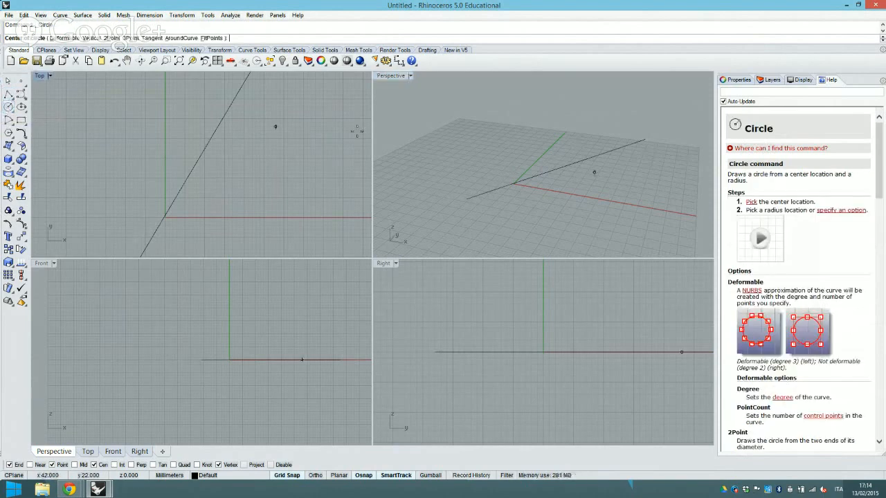
left_click(489, 144)
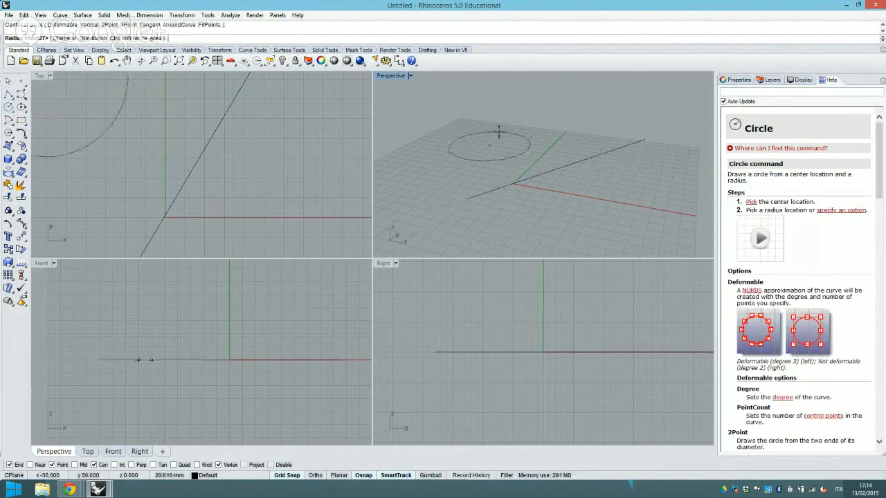
left_click(505, 126)
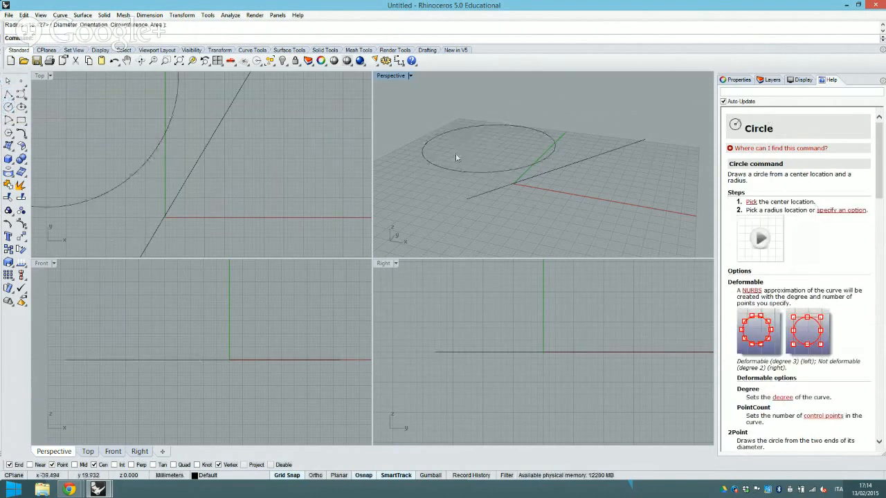
right_click_drag(502, 148, 557, 181)
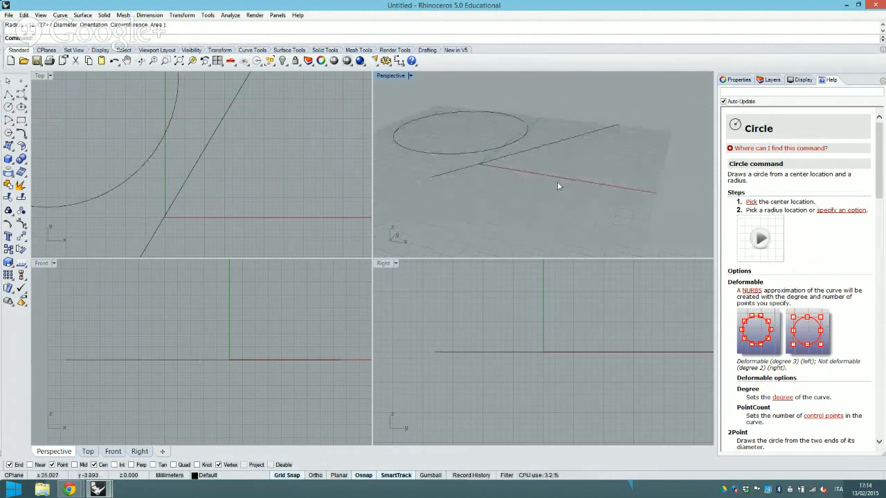
key("ctrl+a")
key("Escape")
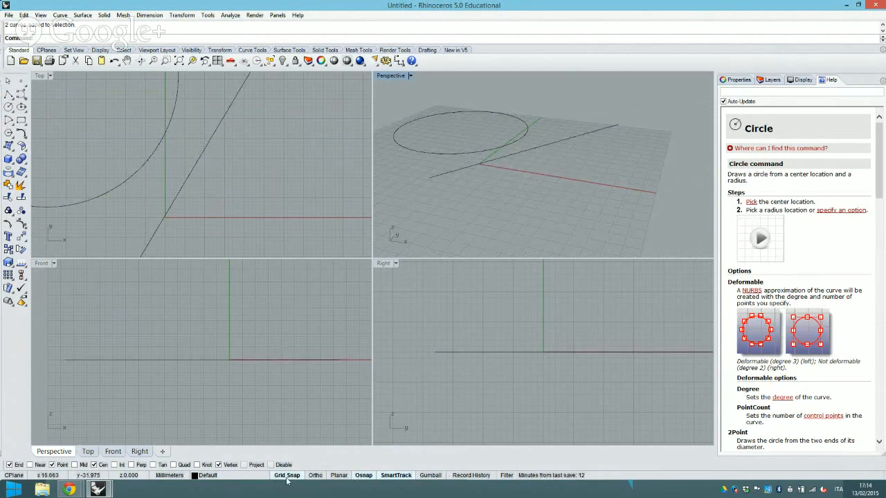
Draw a small two-segment polyline with Grid Snap on, starting at about 15,-33 and ending at 17,-31.
left_click(8, 94)
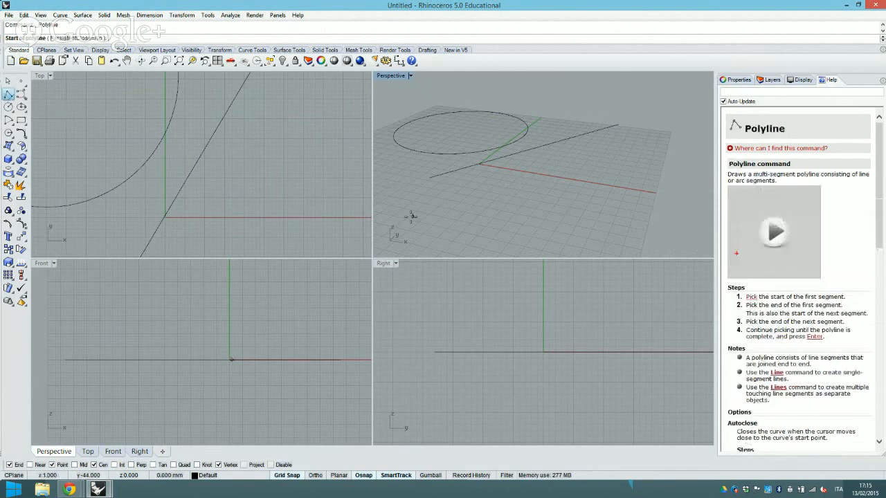
scroll(465, 213, "up", 6)
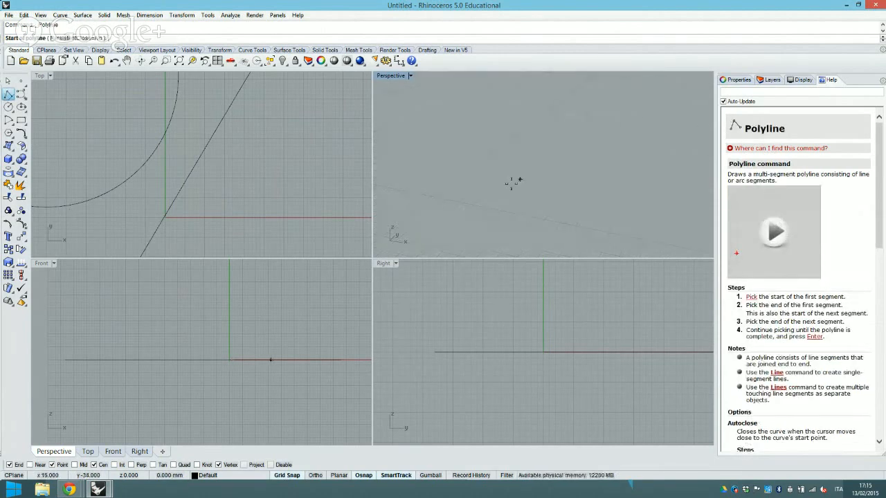
left_click(561, 137)
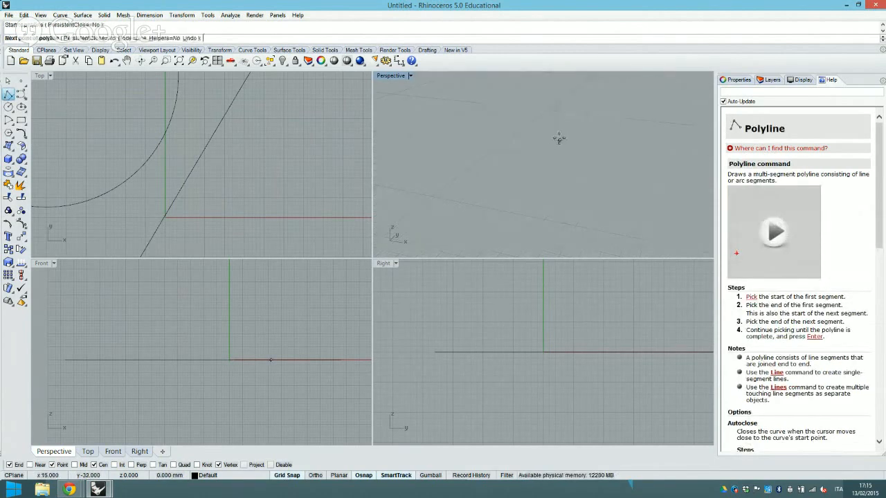
left_click(629, 147)
left_click(618, 130)
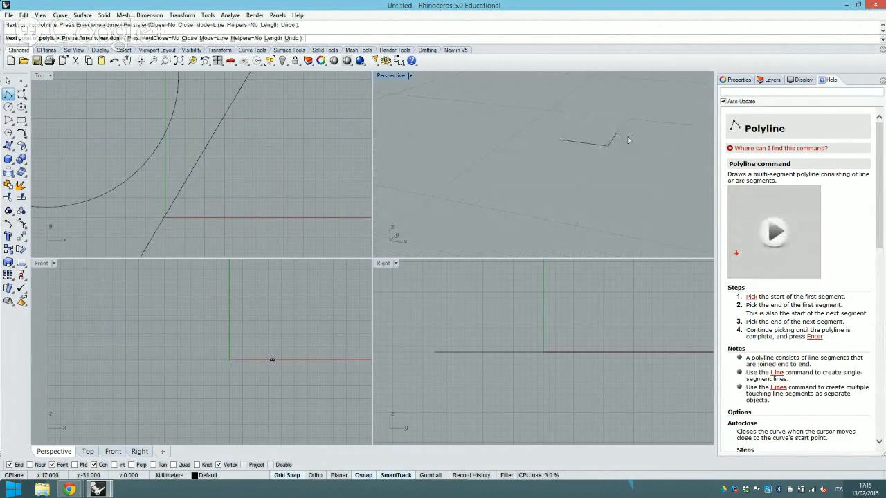
key("Return")
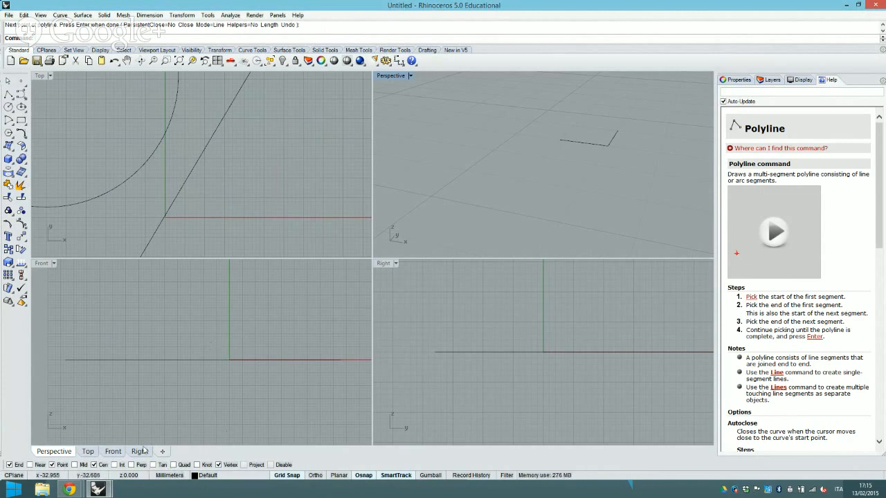
Delete the small polyline, then the long line and the circle, to empty the document.
left_click(567, 138)
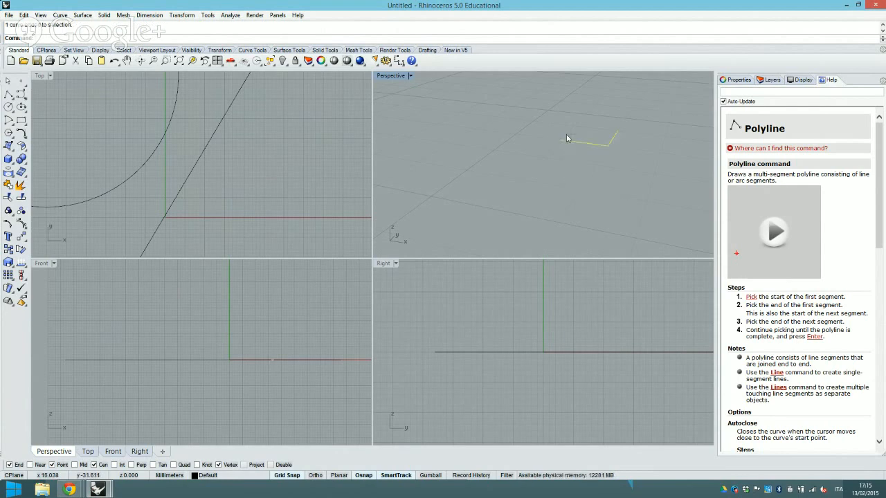
key("Delete")
right_click_drag(579, 117, 551, 168)
left_click_drag(594, 147, 528, 104)
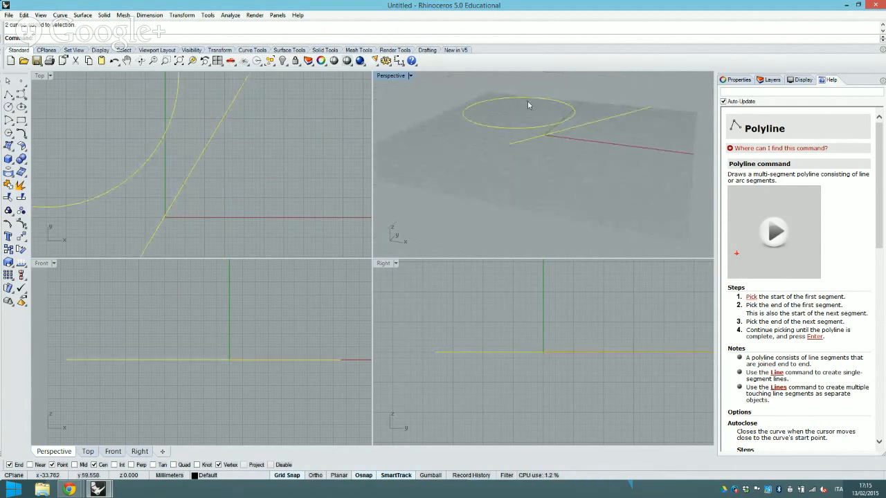
key("Delete")
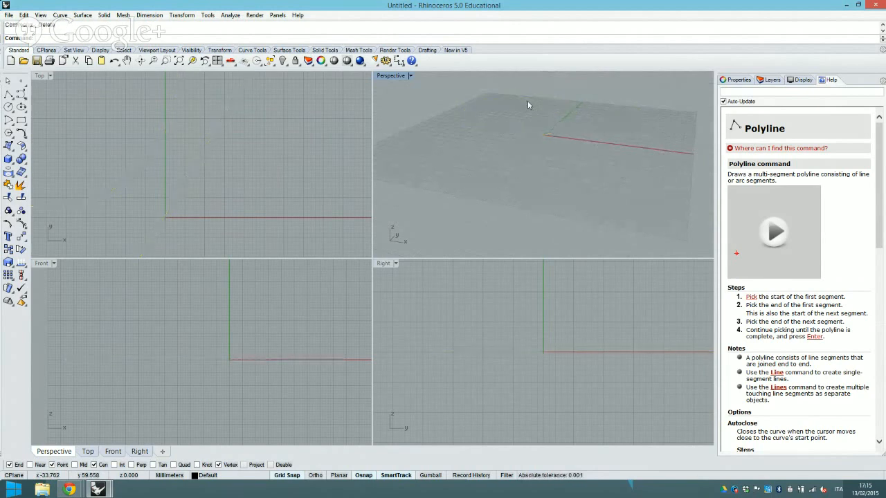
Create a solid sphere centered on the origin with a radius of 10 mm.
left_click(264, 193)
scroll(264, 191, "up", 2)
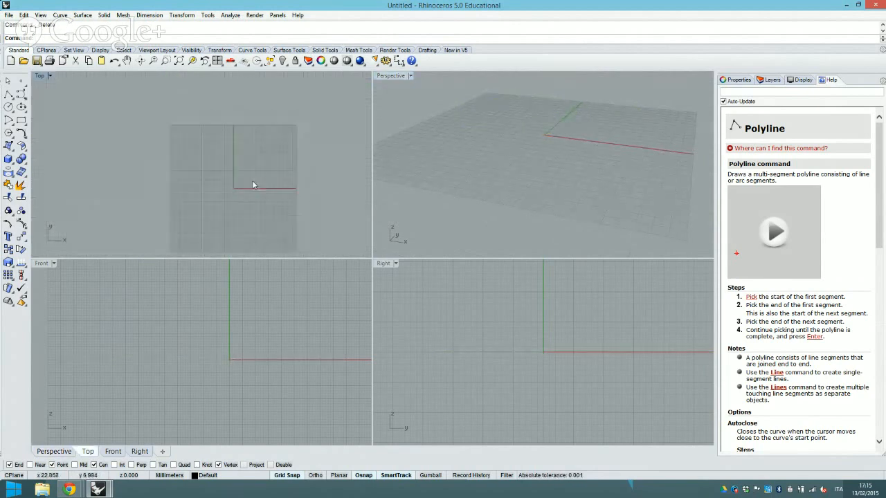
scroll(255, 198, "down", 3)
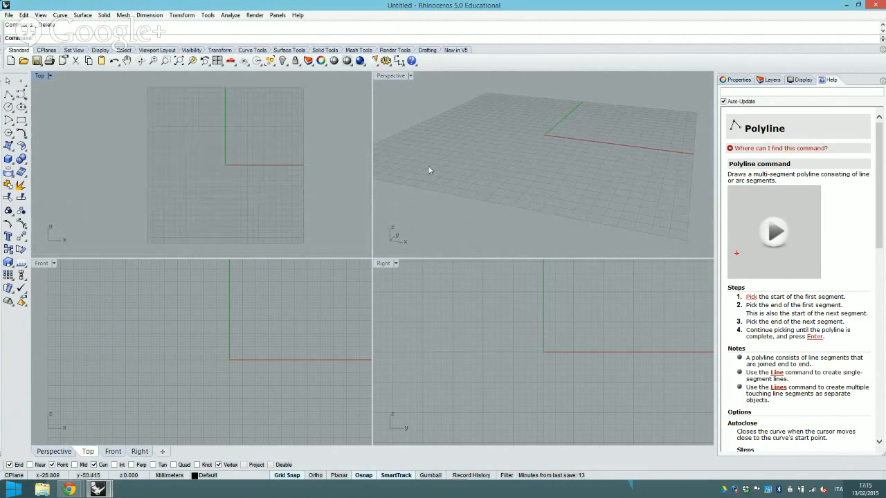
left_click(472, 167)
scroll(535, 190, "down", 2)
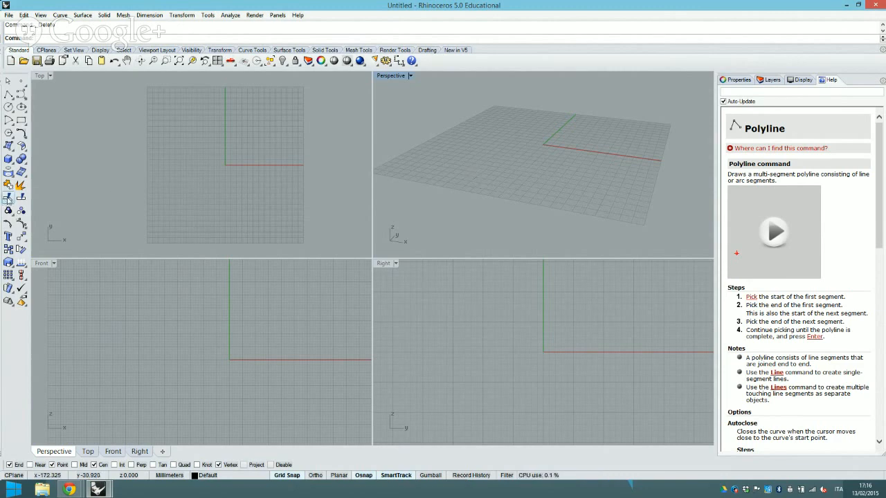
left_click(9, 162)
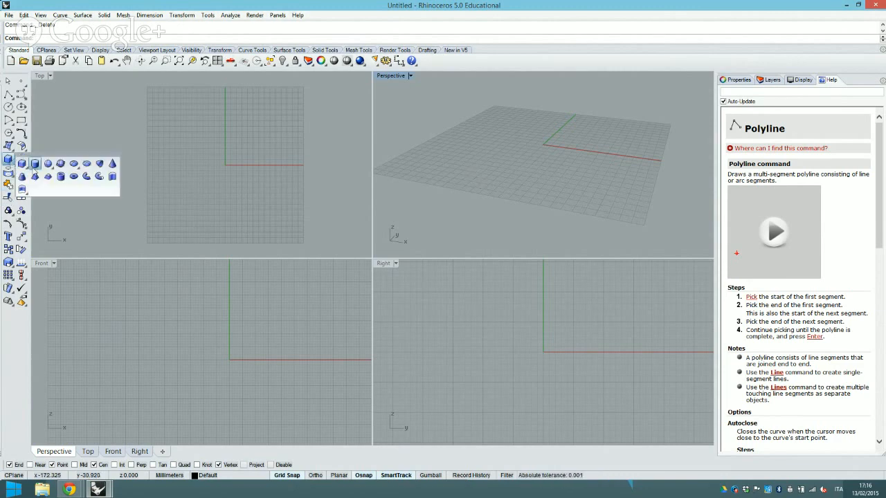
left_click(48, 163)
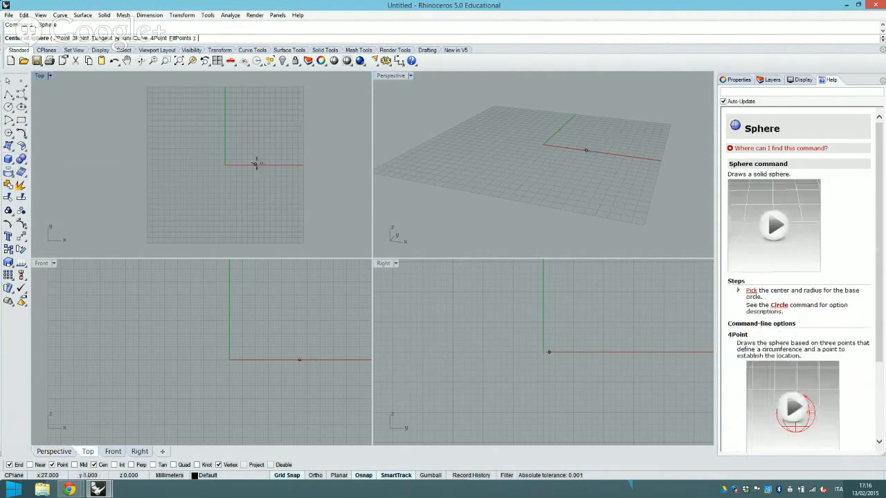
left_click(225, 164)
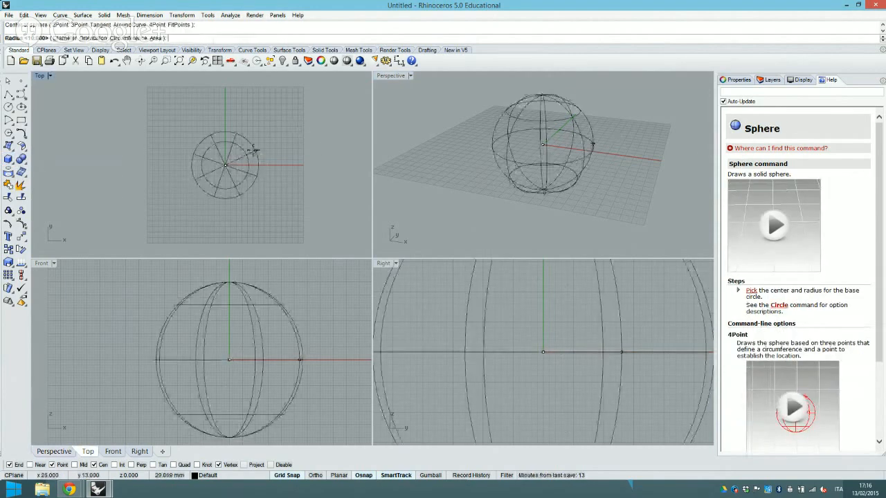
type("10")
key("Return")
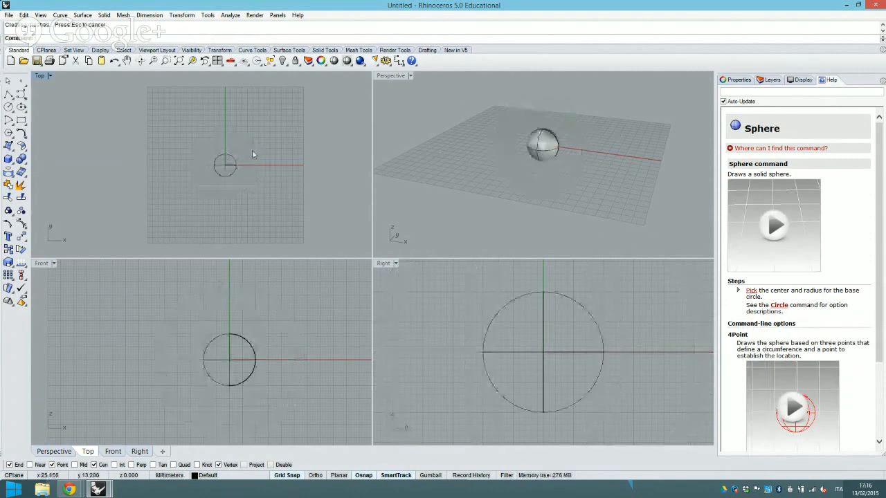
Examine the solid sphere's surface and isocurves up close in the Perspective viewport, both selected and unselected.
scroll(547, 145, "up", 3)
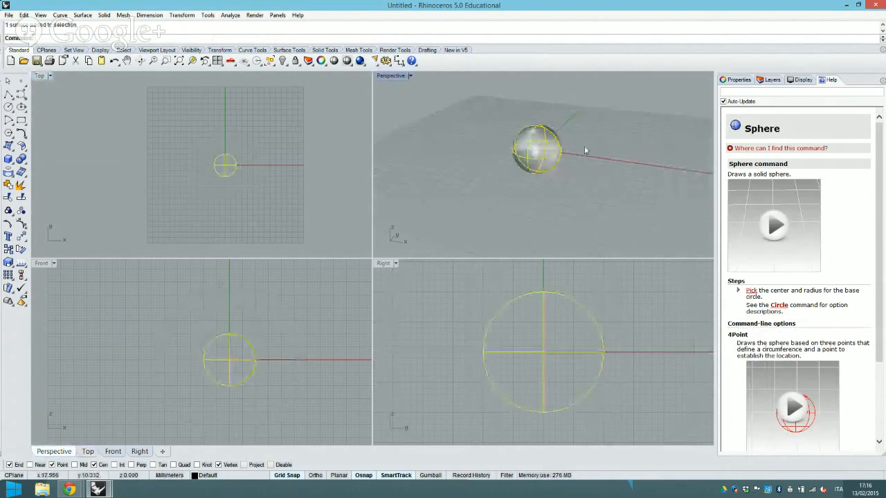
scroll(568, 148, "up", 3)
left_click(572, 195)
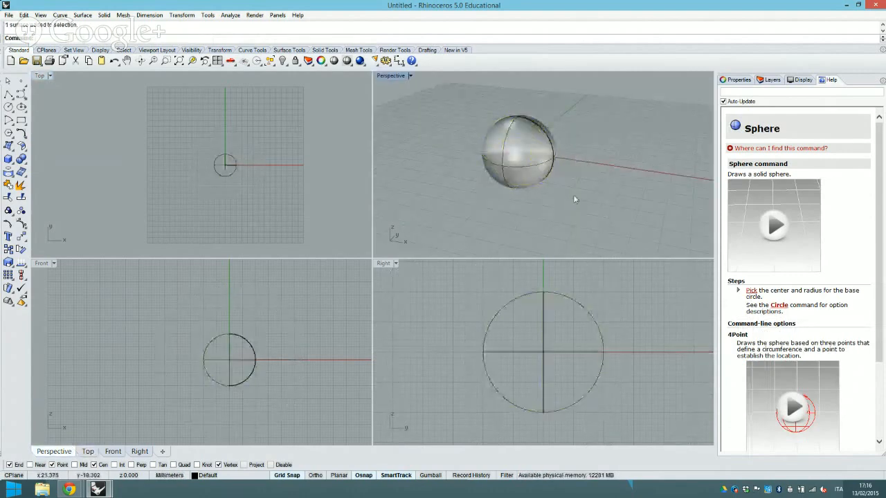
scroll(484, 167, "down", 2)
scroll(503, 167, "up", 4)
left_click(532, 152)
scroll(444, 182, "down", 4)
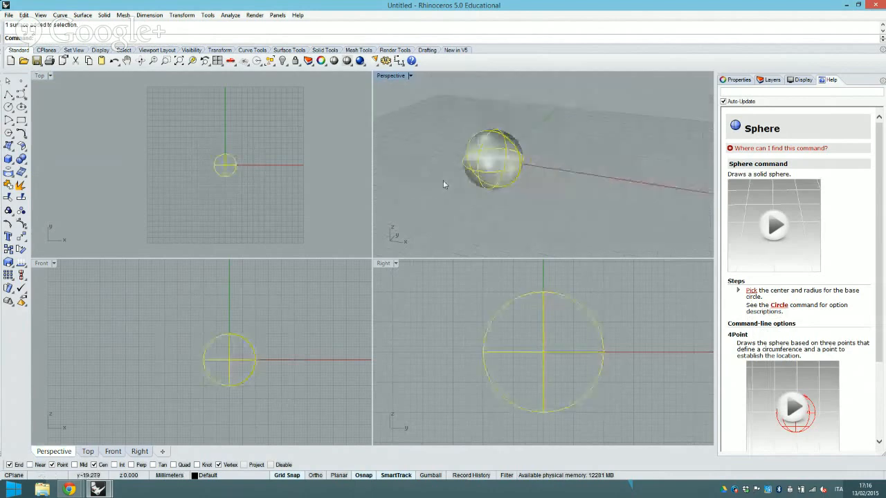
left_click(536, 180)
Create a polygon mesh sphere with a radius of 10 mm beside the solid sphere, near the X axis.
left_click(126, 16)
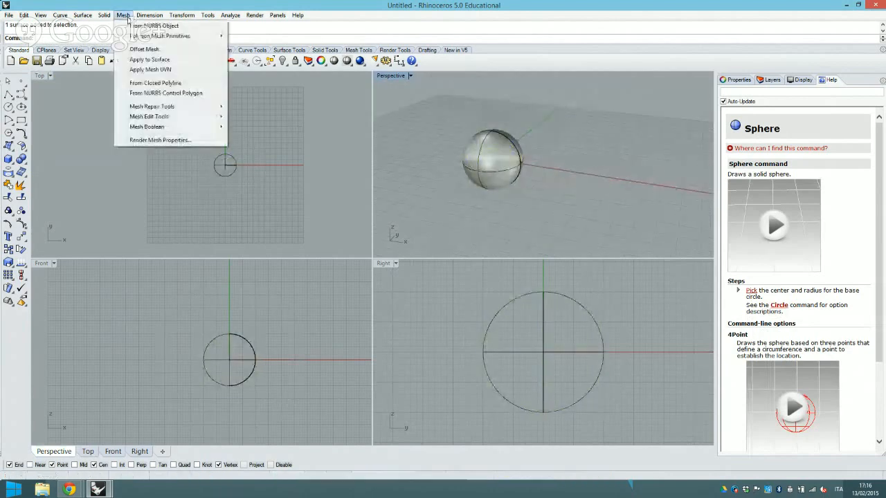
mouse_move(138, 39)
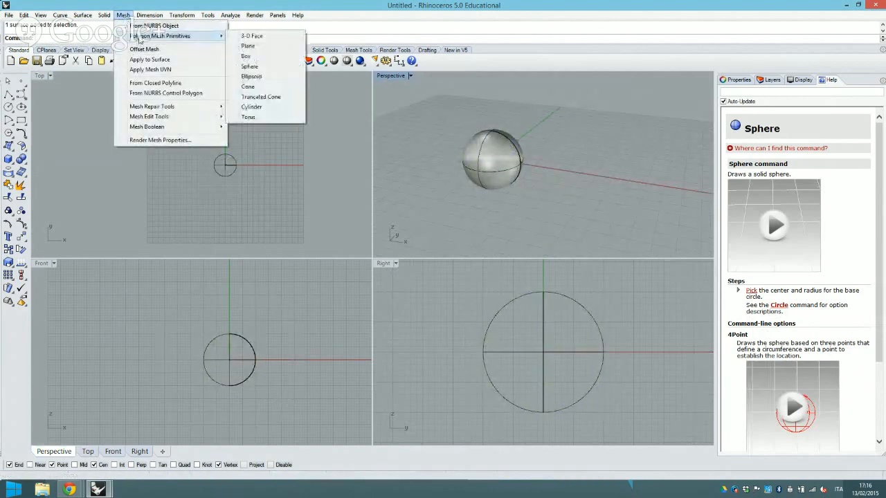
left_click(250, 66)
left_click(607, 182)
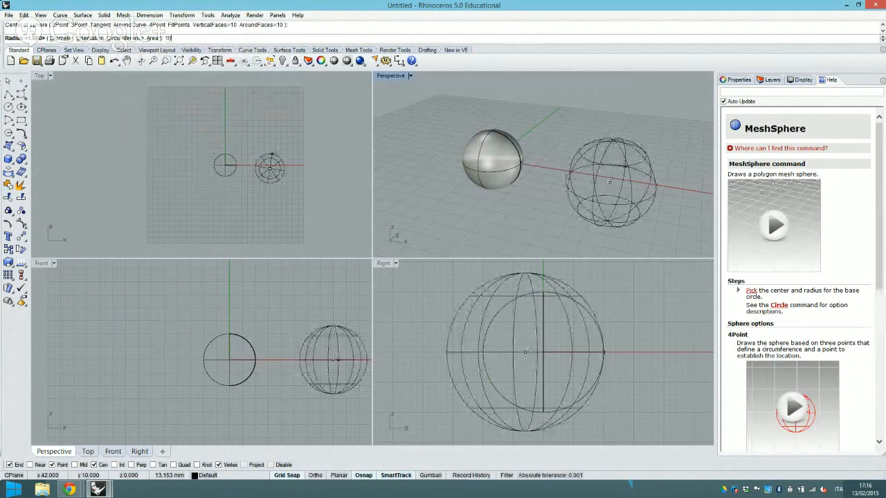
type("10")
key("Return")
Compare the solid sphere and the mesh sphere side by side in the Perspective viewport.
right_click_drag(530, 226, 542, 172)
key("ctrl+a")
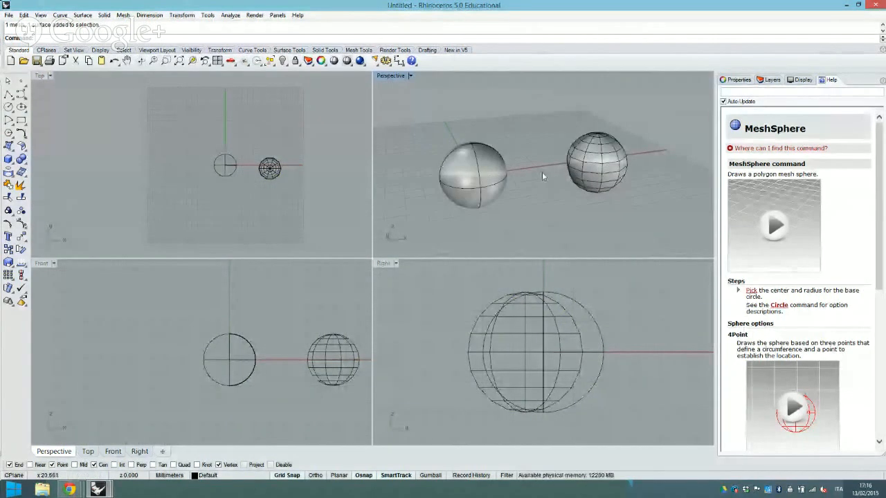
scroll(526, 176, "up", 2)
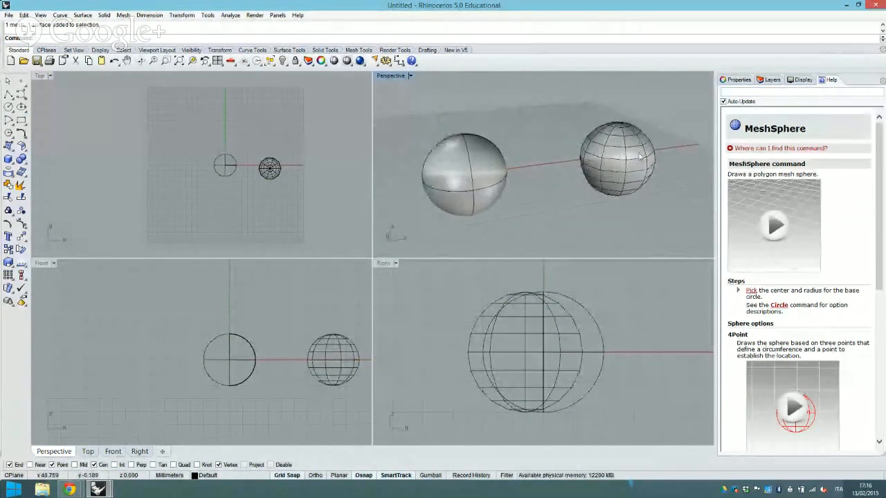
Turn on the control points of both the solid sphere and the mesh sphere.
right_click_drag(534, 206, 505, 183)
scroll(515, 194, "down", 3)
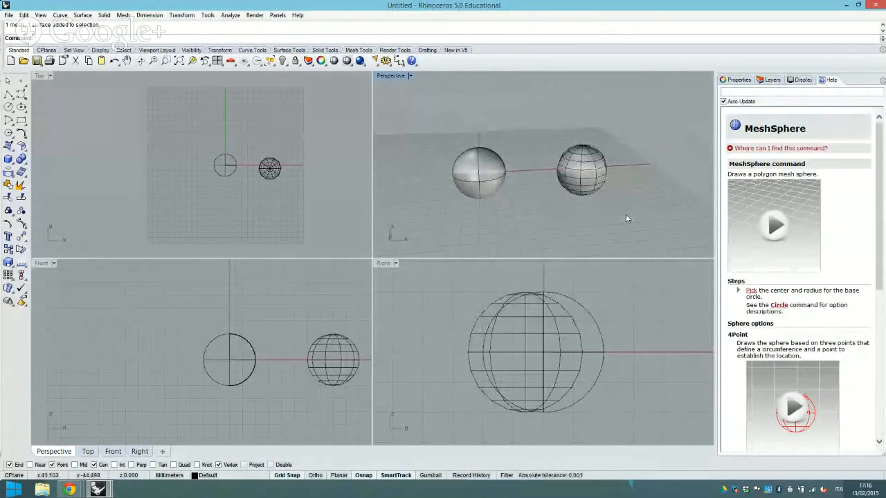
key("ctrl+a")
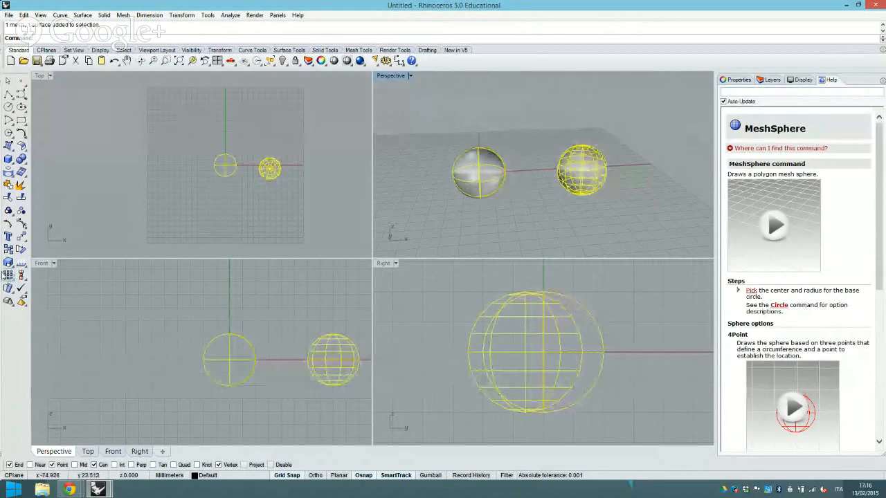
left_click(22, 224)
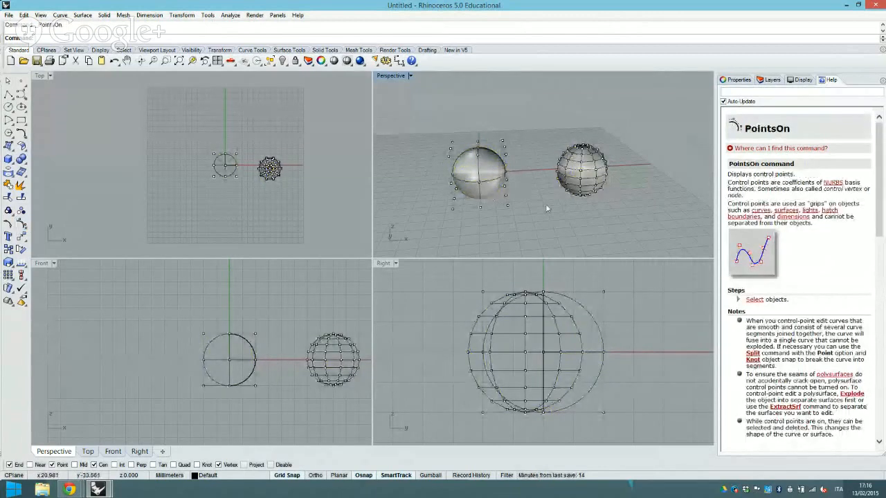
Inspect the mesh sphere's vertices by selecting several individually in the Perspective viewport, and clear the selection.
scroll(566, 177, "up", 4)
right_click_drag(565, 177, 569, 210)
scroll(569, 204, "up", 2)
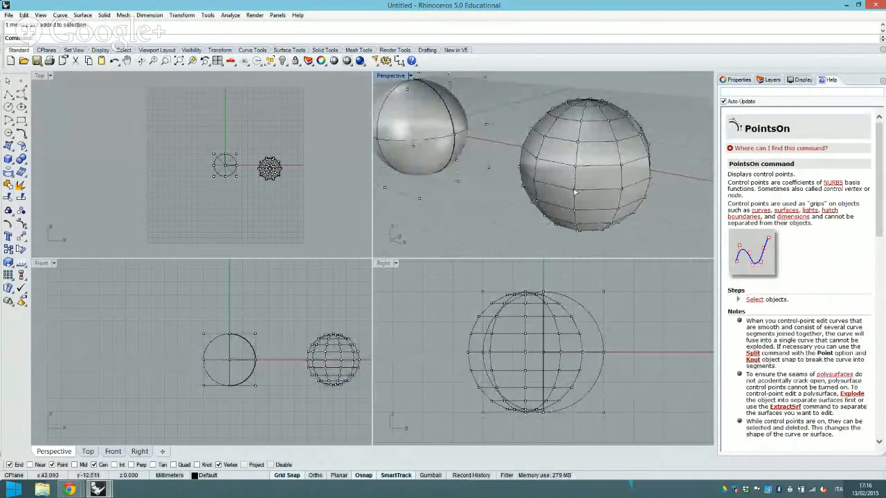
left_click(574, 188)
left_click(533, 182)
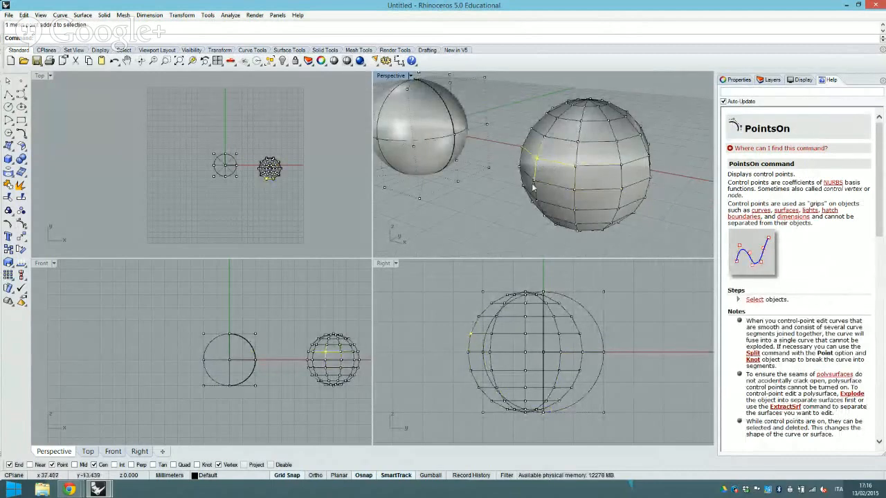
left_click(575, 189)
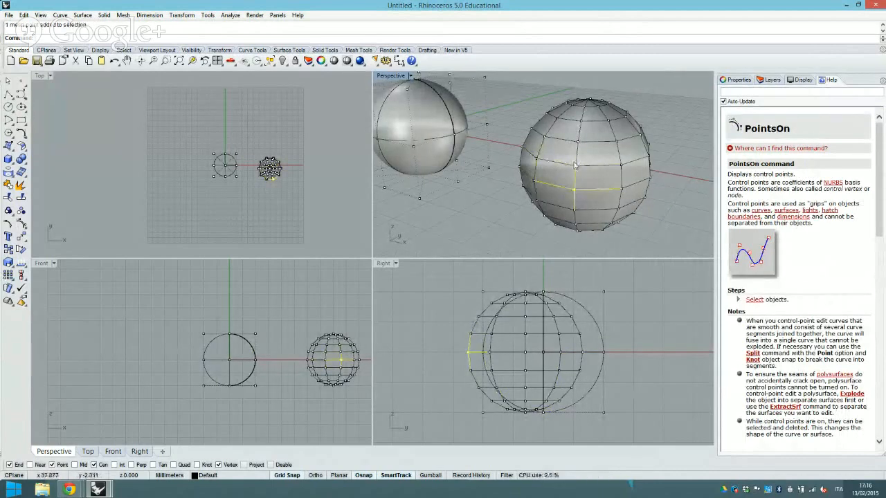
left_click(575, 166)
scroll(575, 168, "down", 4)
right_click_drag(577, 187, 607, 201)
left_click(634, 202)
Move the solid sphere's uppermost control points vertically up by about 13 mm in the Front viewport to stretch it into an egg shape.
scroll(599, 199, "down", 6)
scroll(588, 197, "up", 4)
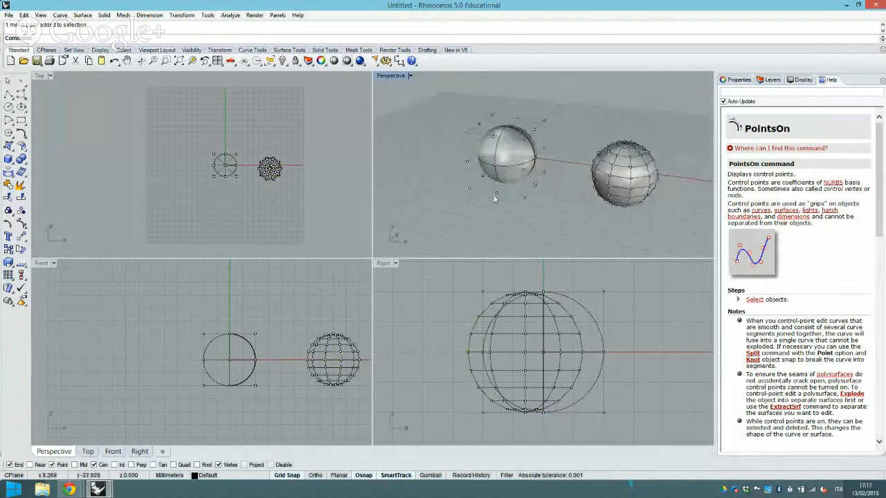
mouse_move(495, 198)
right_mouse_down()
mouse_move(488, 137)
mouse_move(518, 157)
mouse_move(526, 182)
mouse_move(493, 193)
right_mouse_up()
scroll(482, 146, "up", 4)
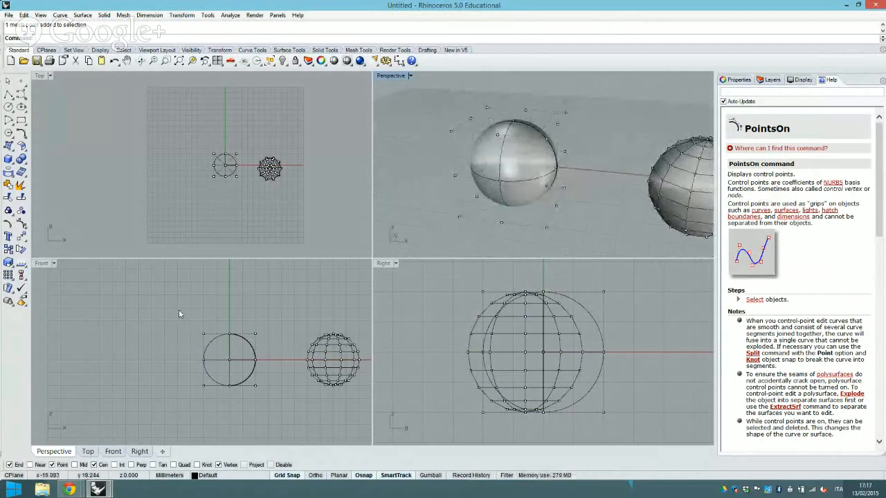
left_click_drag(179, 314, 277, 345)
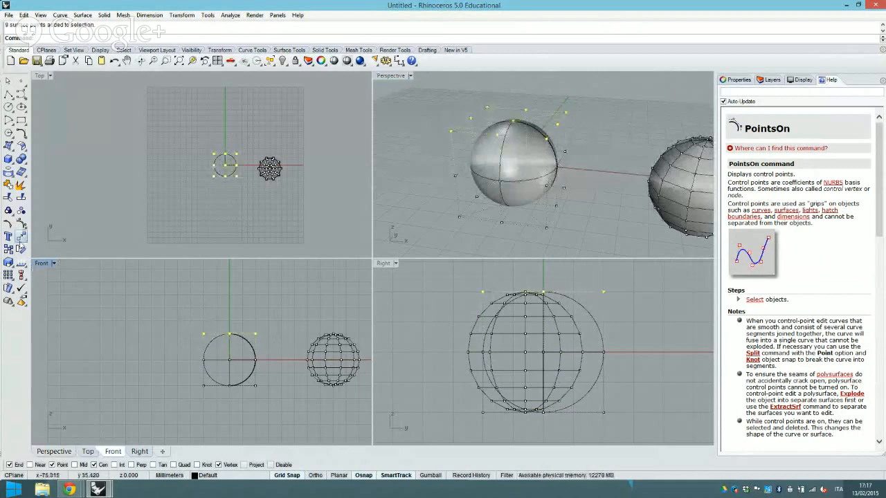
left_click(21, 236)
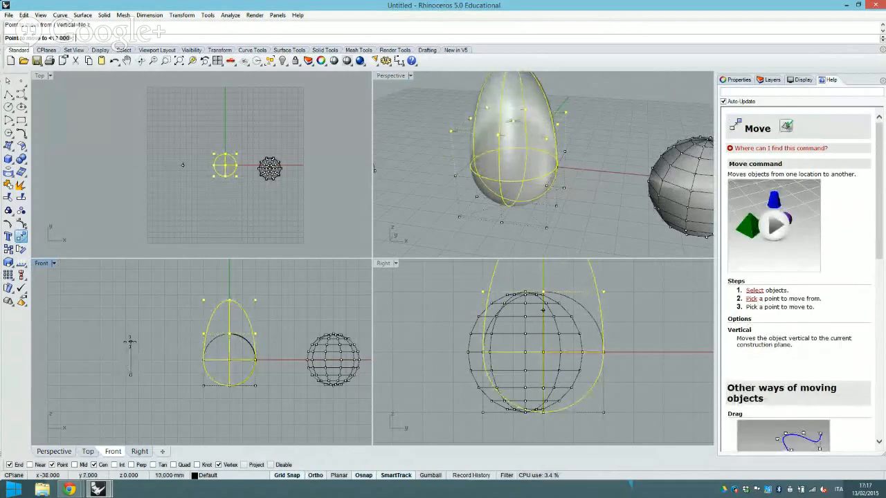
left_click(130, 342)
left_click(420, 187)
scroll(511, 219, "down", 4)
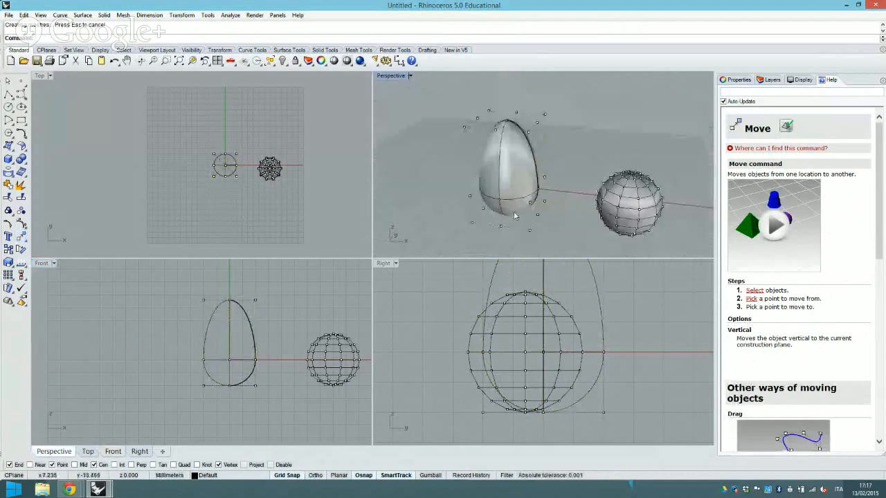
right_click_drag(514, 216, 481, 210)
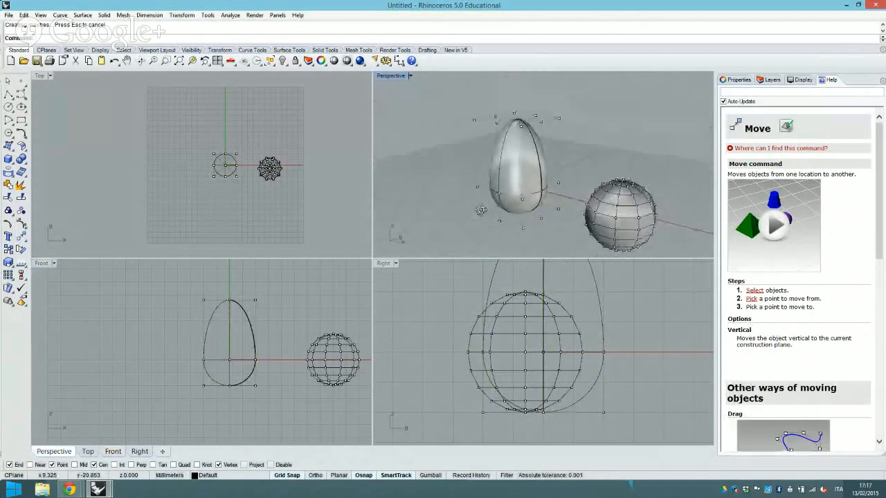
right_click_drag(592, 139, 567, 168)
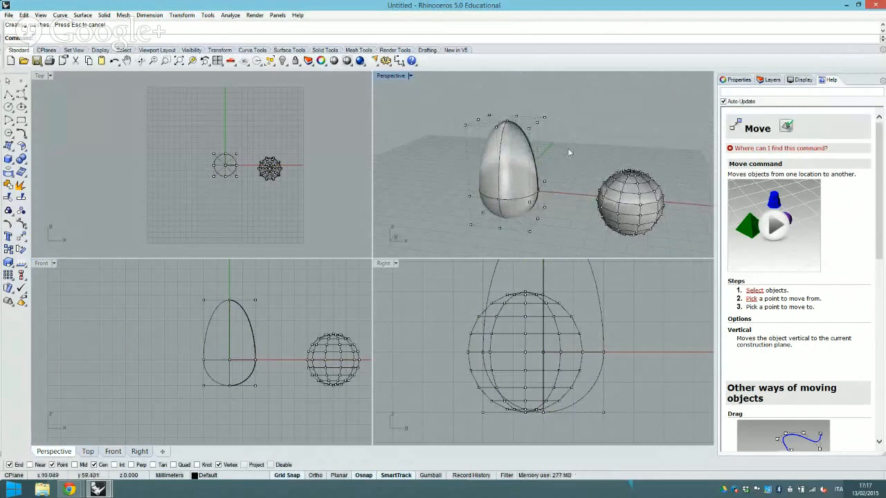
Delete both the stretched sphere and the mesh sphere.
scroll(591, 206, "down", 2)
key("ctrl+a")
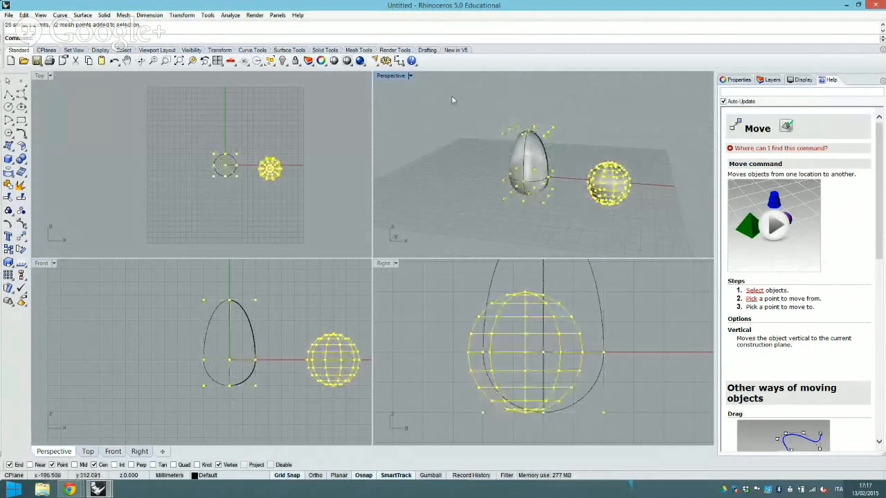
key("Delete")
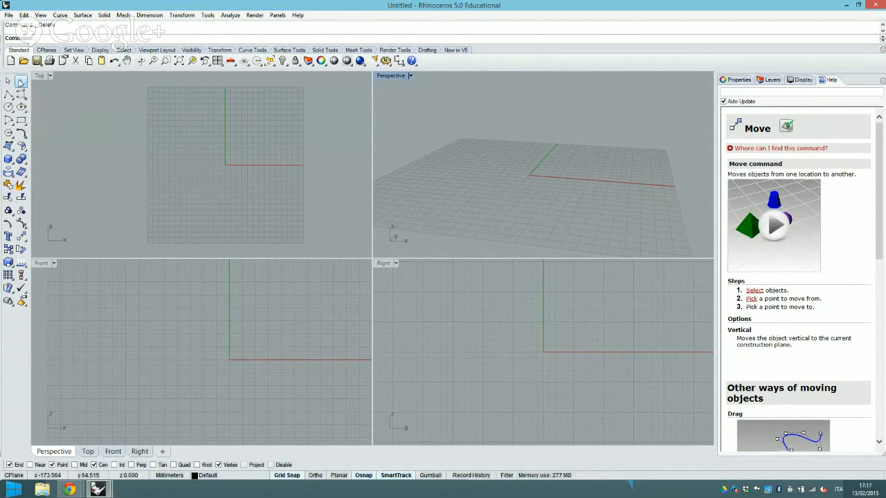
Place six separate points in a zigzag along the positive X direction in the Top viewport, starting near the origin.
left_click(20, 82)
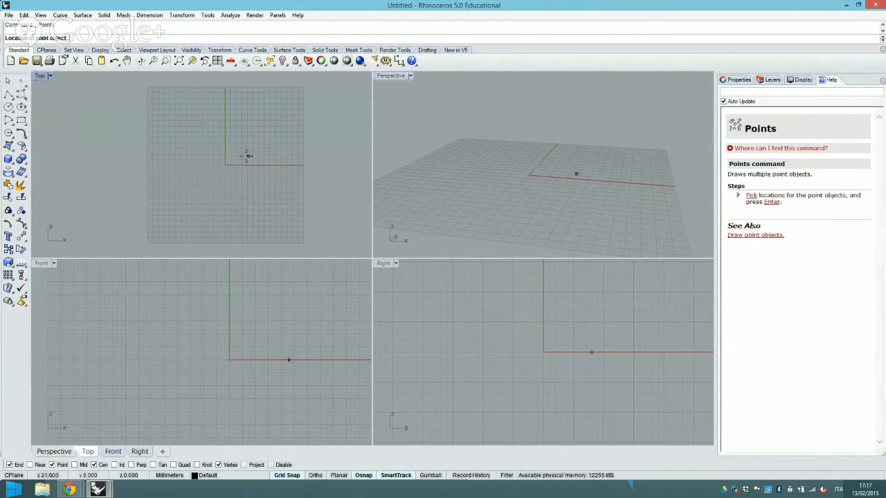
scroll(247, 155, "down", 2)
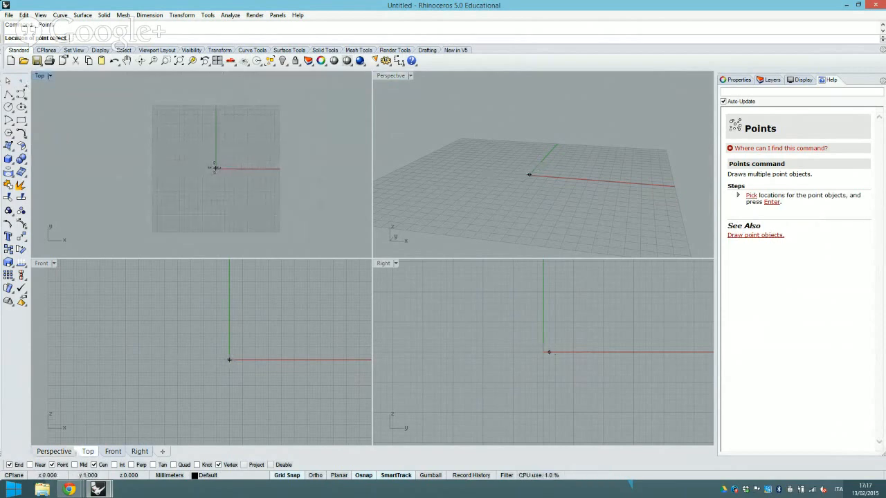
left_click(215, 168)
left_click(242, 142)
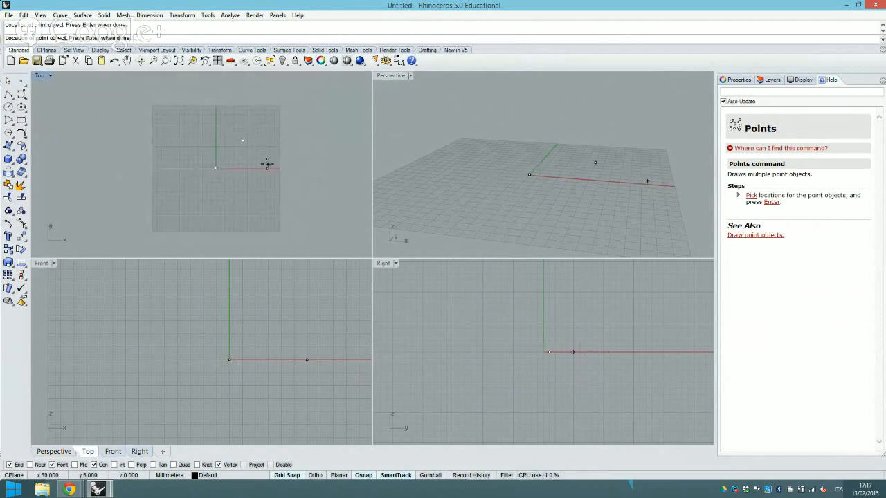
left_click(269, 164)
left_click(292, 137)
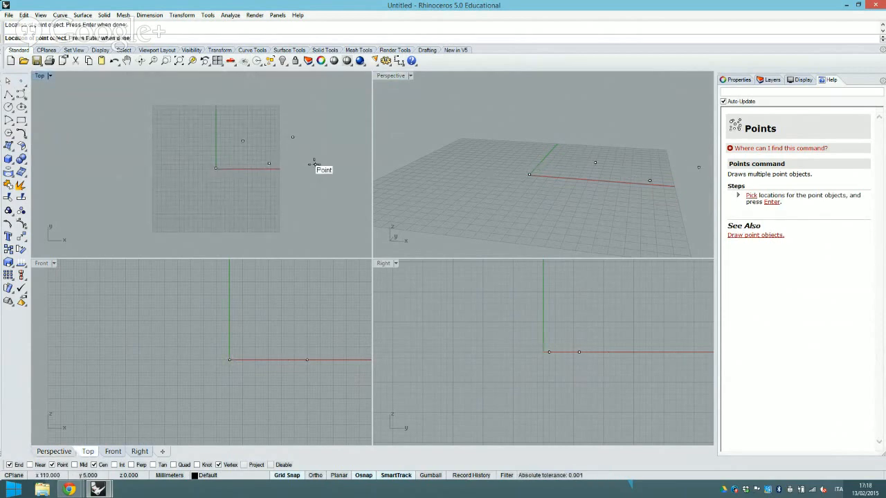
left_click(315, 164)
left_click(335, 136)
key("Return")
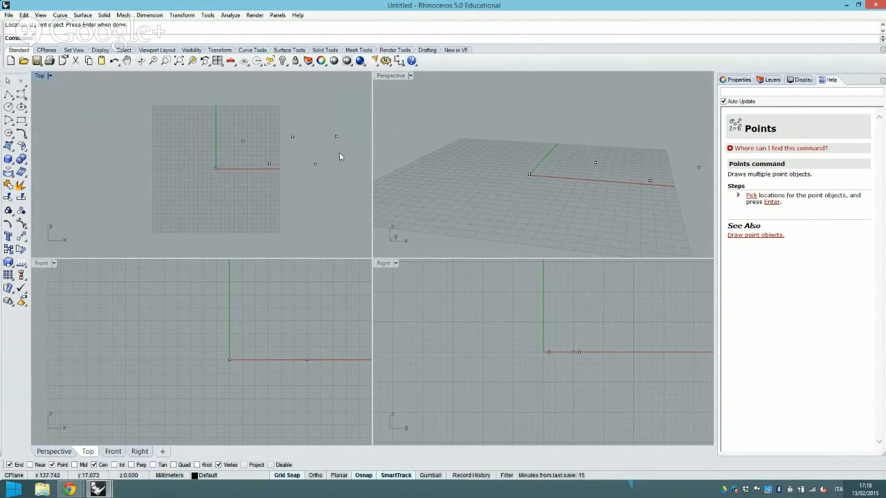
Look up the coordinates of the last zigzag point in its object description, and deselect the point.
left_click(336, 136)
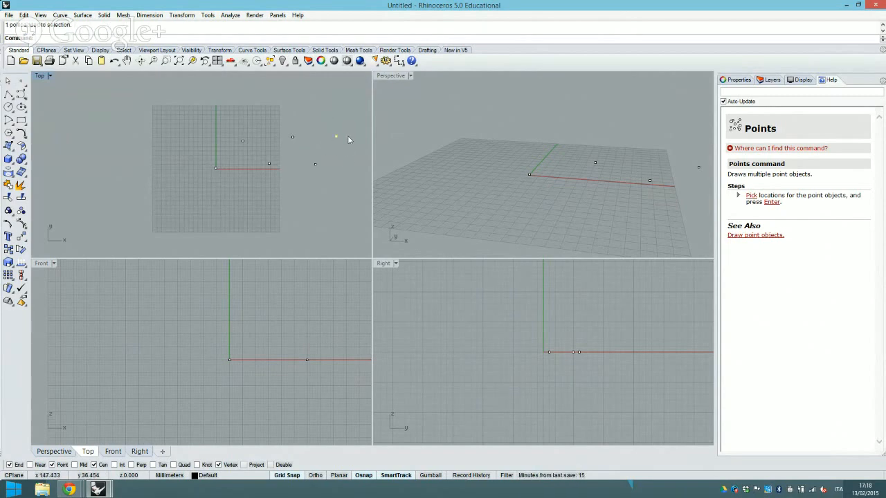
left_click(737, 80)
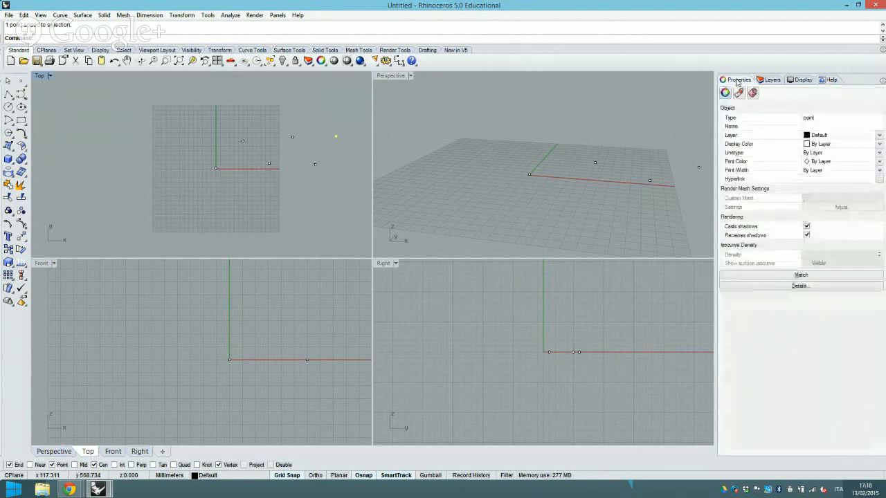
left_click(800, 286)
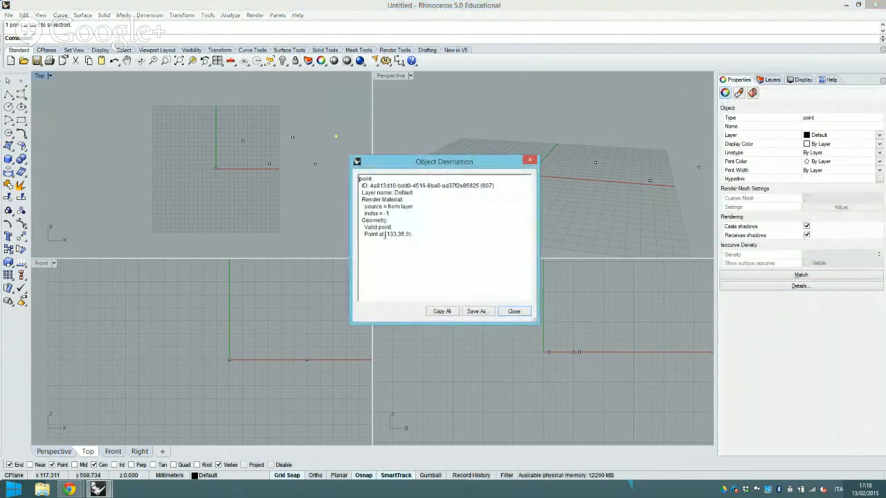
left_click_drag(386, 236, 408, 235)
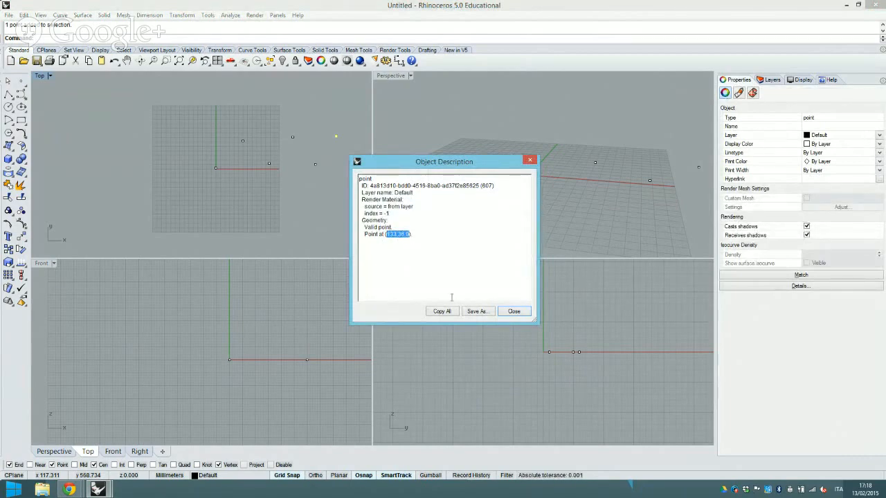
left_click(514, 311)
left_click(172, 205)
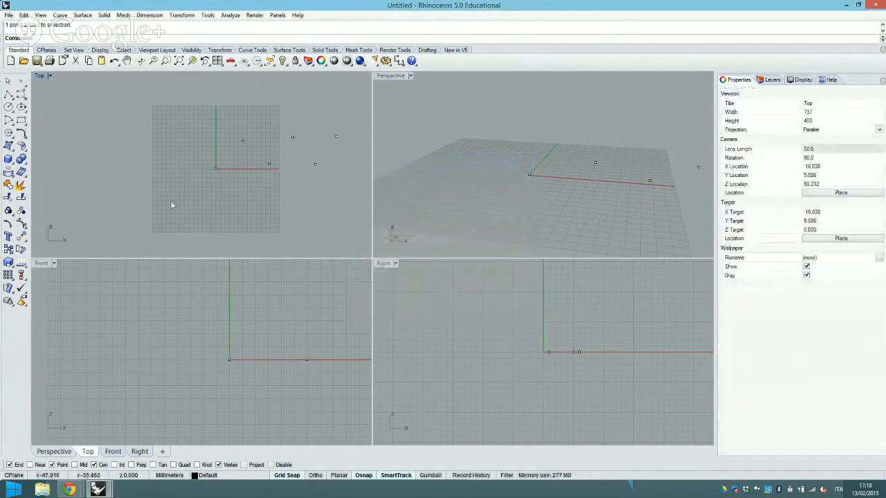
Maximize the Top viewport and frame all six points in it.
right_click_drag(172, 205, 59, 229)
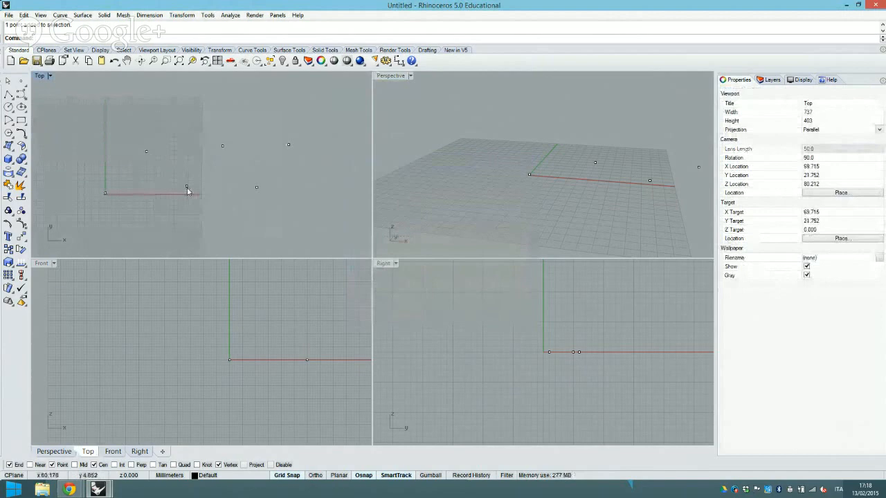
double_click(38, 77)
scroll(263, 180, "down", 6)
scroll(301, 217, "up", 4)
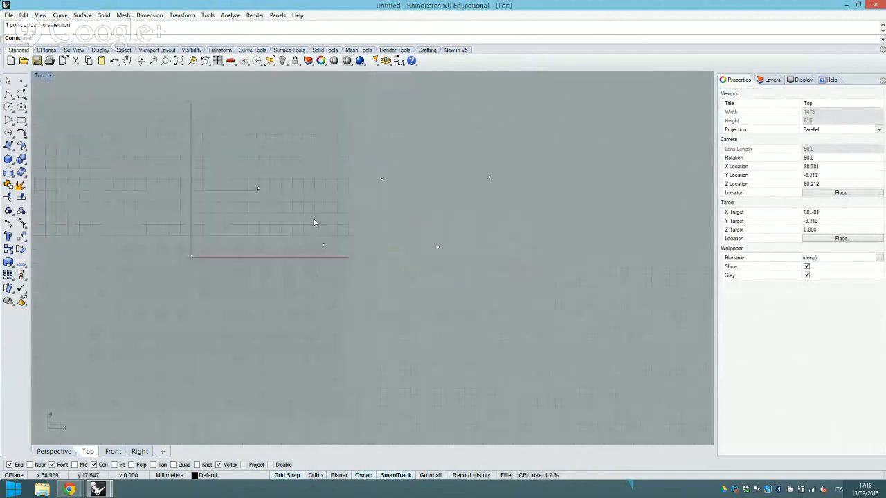
right_click_drag(314, 221, 362, 231)
scroll(367, 233, "up", 4)
scroll(349, 239, "down", 2)
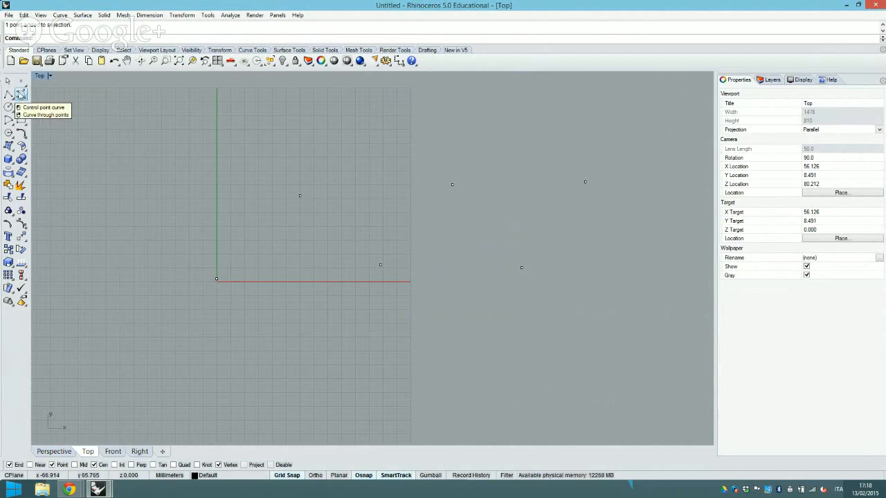
Draw a degree 1 control point curve through the six zigzag points in order, starting at the point near the origin.
left_click(20, 95)
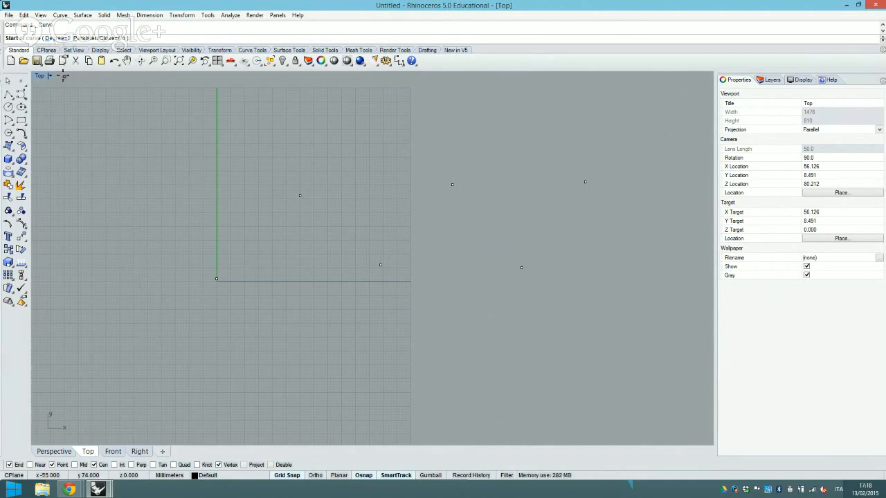
left_click(57, 39)
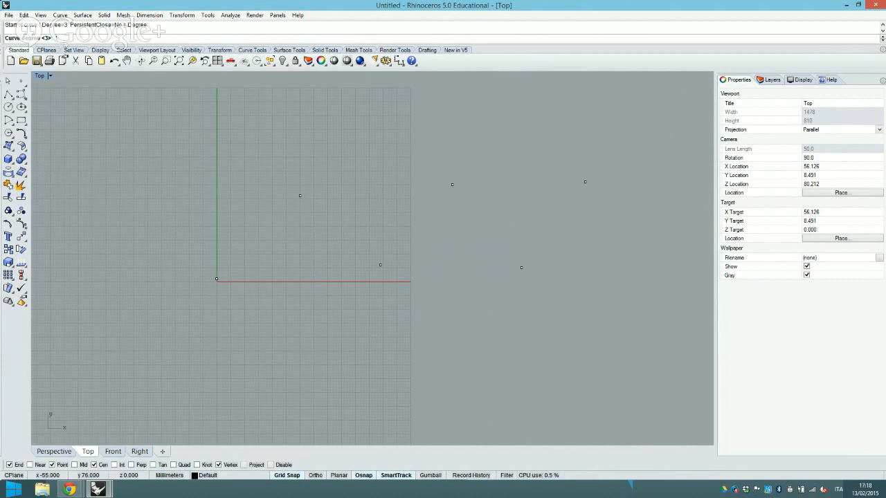
type("1")
key("Return")
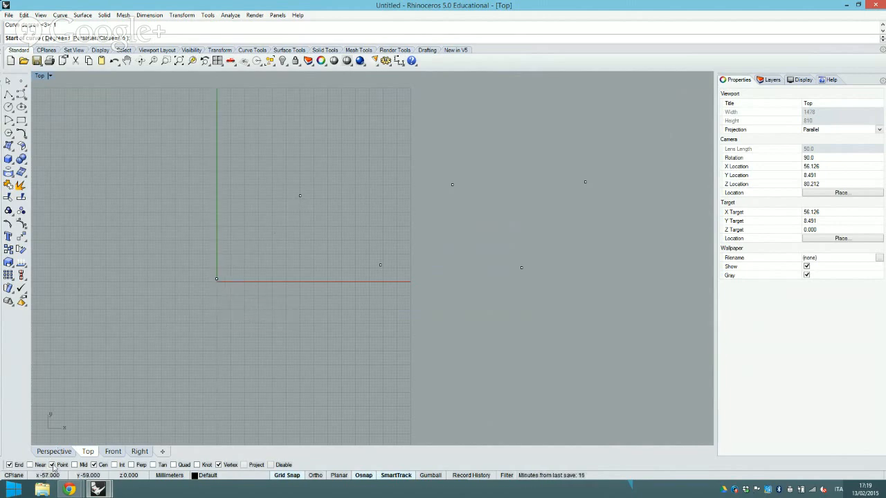
left_click(216, 279)
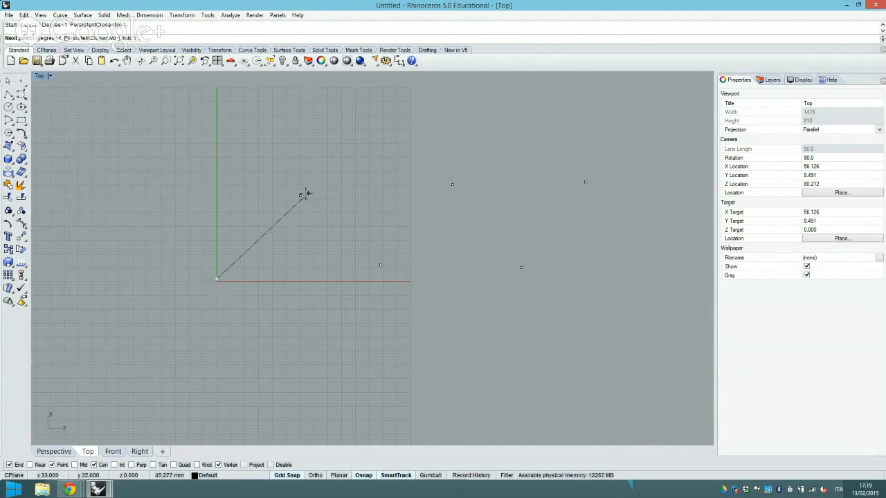
left_click(300, 197)
left_click(380, 264)
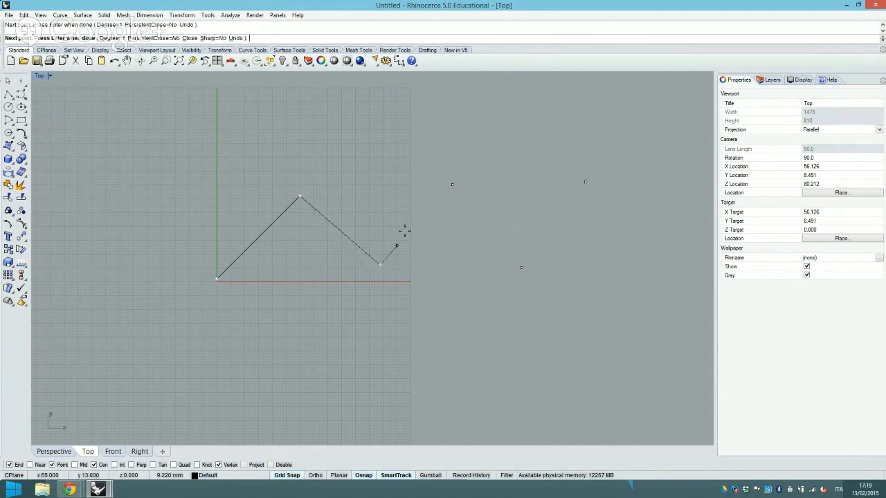
left_click(452, 185)
left_click(521, 267)
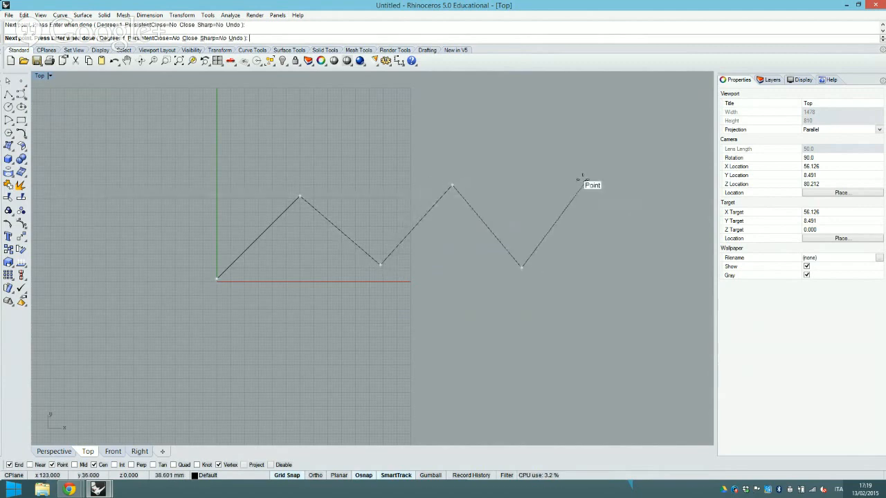
left_click(583, 182)
key("Return")
scroll(358, 308, "down", 3)
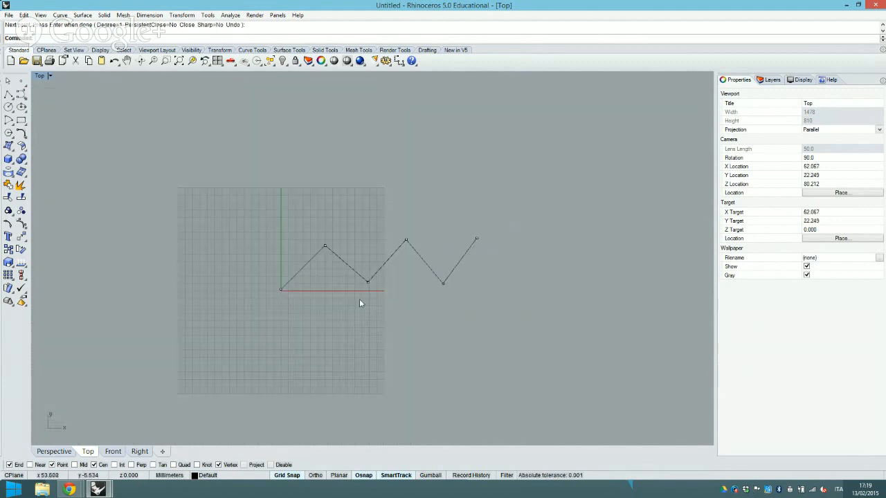
Draw a degree 3 control point curve through the same six zigzag points, starting at the point near the origin.
scroll(359, 301, "up", 3)
left_click(391, 251)
key("Escape")
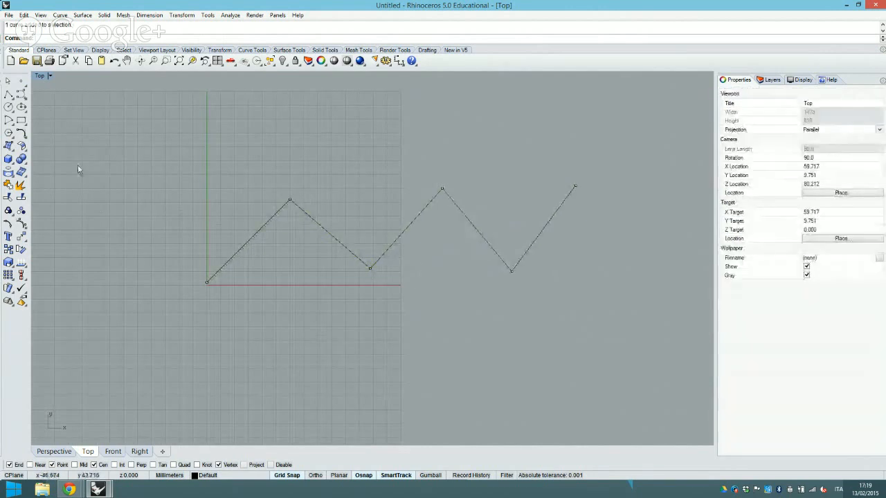
right_click(134, 198)
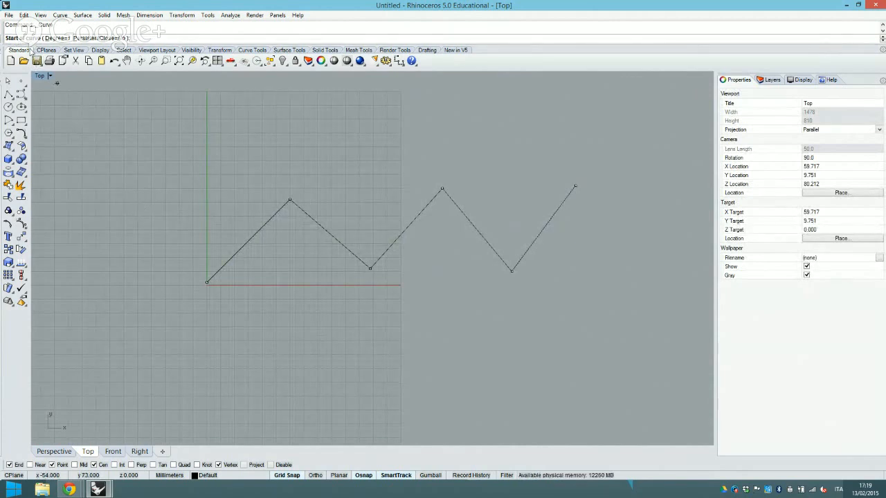
left_click(55, 39)
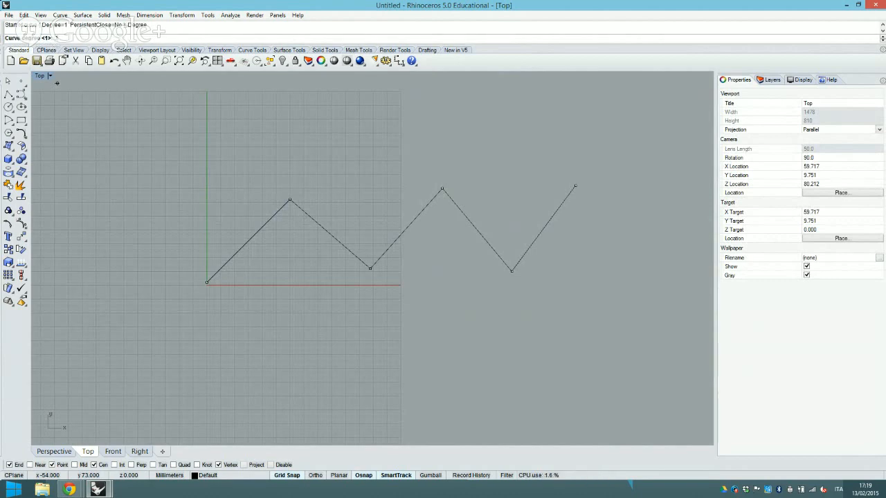
type("3")
key("Return")
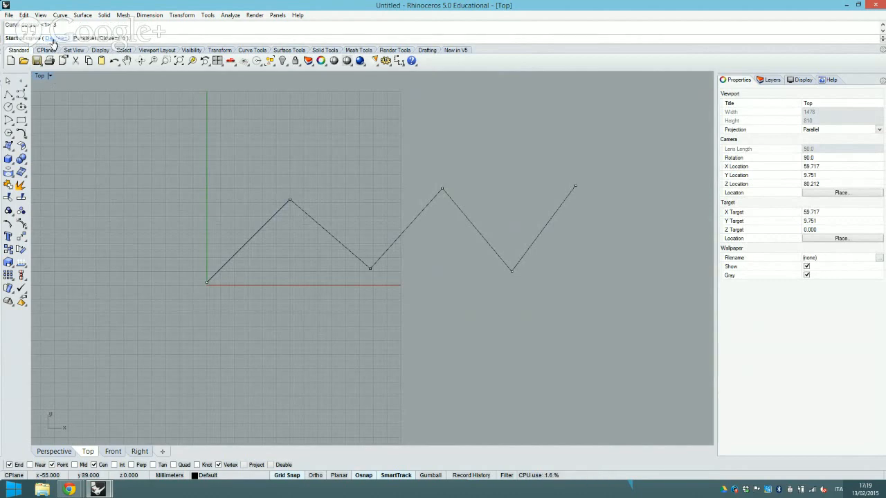
left_click(208, 282)
left_click(290, 199)
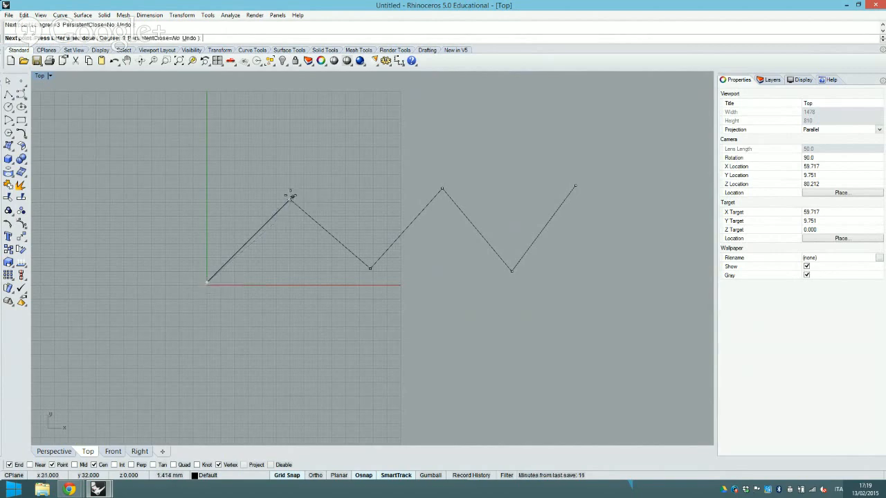
left_click(370, 268)
left_click(442, 189)
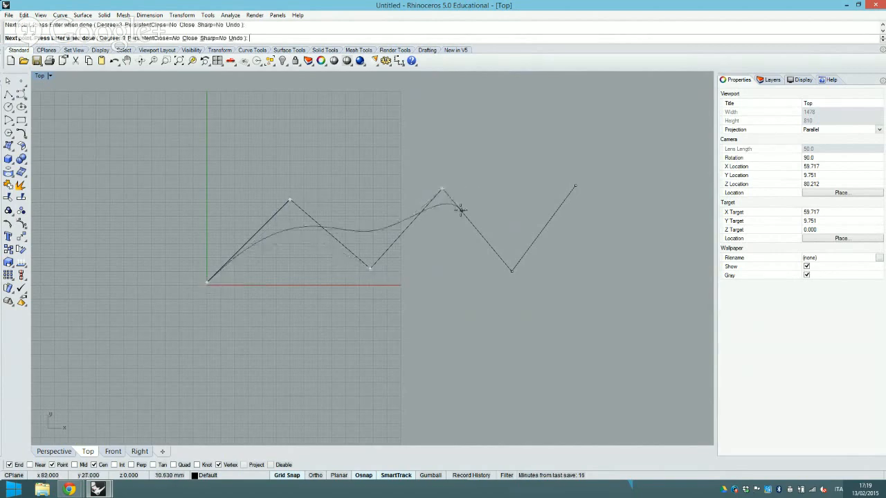
left_click(512, 270)
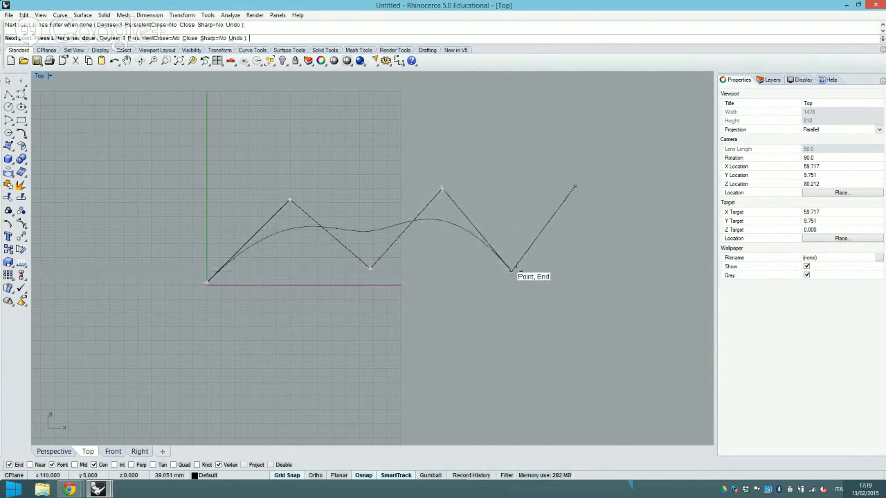
left_click(574, 188)
key("Return")
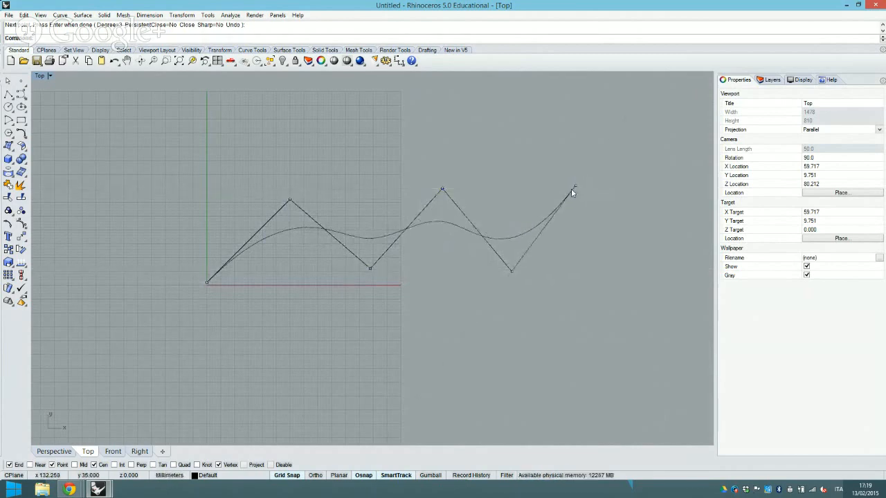
Move the degree 3 curve about 42 mm straight down, clear of the zigzag line, and deselect it.
scroll(492, 241, "down", 6)
scroll(491, 240, "up", 6)
left_click(490, 239)
scroll(372, 248, "down", 4)
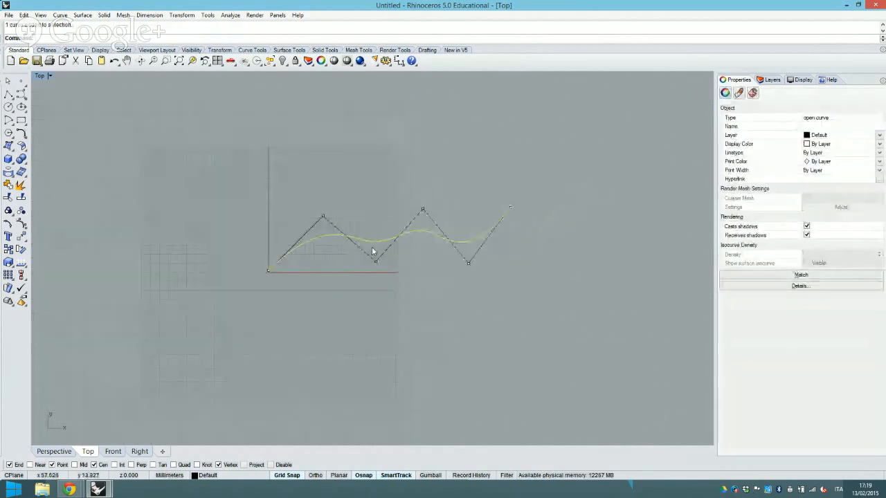
left_click(22, 236)
left_click(548, 217)
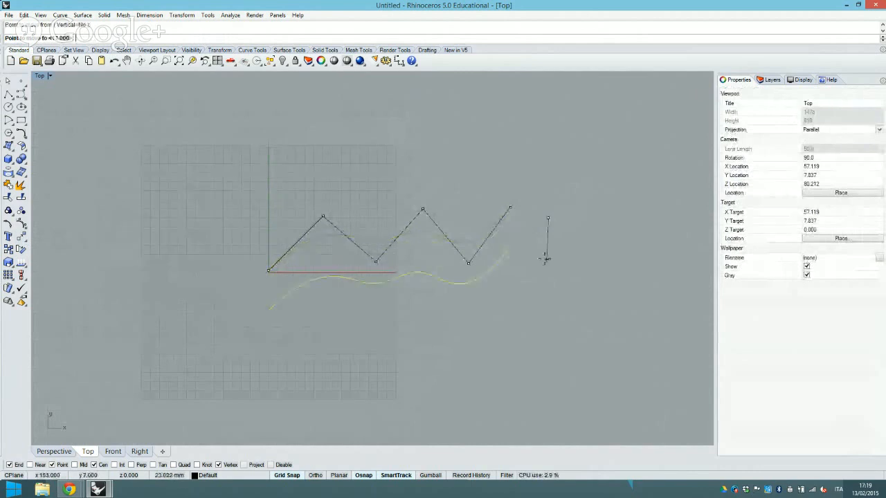
left_click(547, 294)
left_click(501, 251)
Compare the degree 1 zigzag with the degree 3 curve below it by selecting each in turn.
left_click(367, 255)
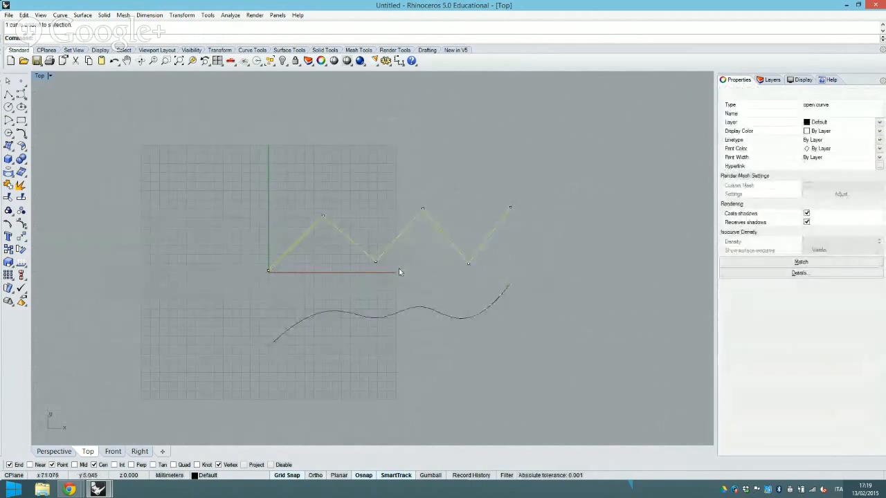
left_click(447, 340)
left_click(375, 316)
left_click(396, 243)
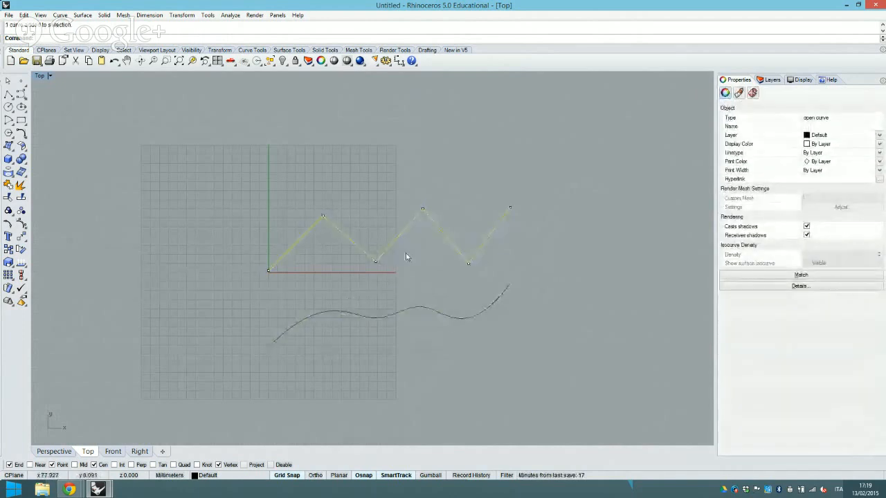
left_click(408, 261)
left_click(472, 313)
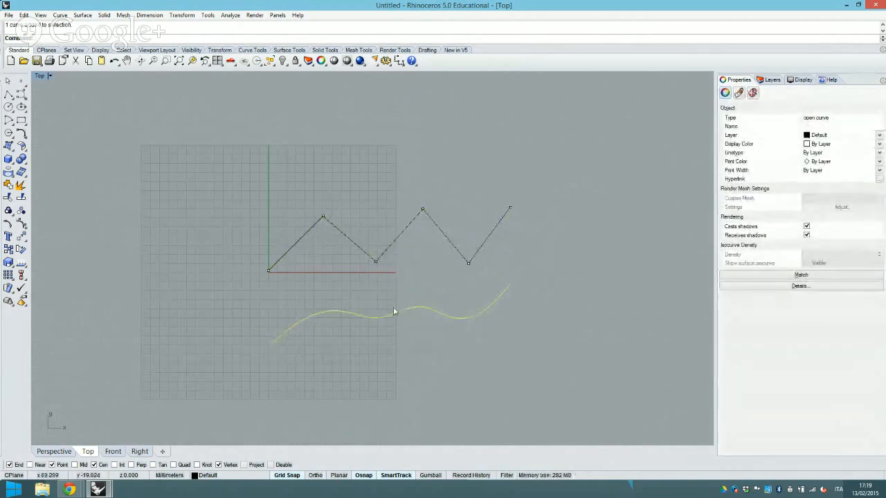
left_click(403, 352)
scroll(425, 306, "up", 2)
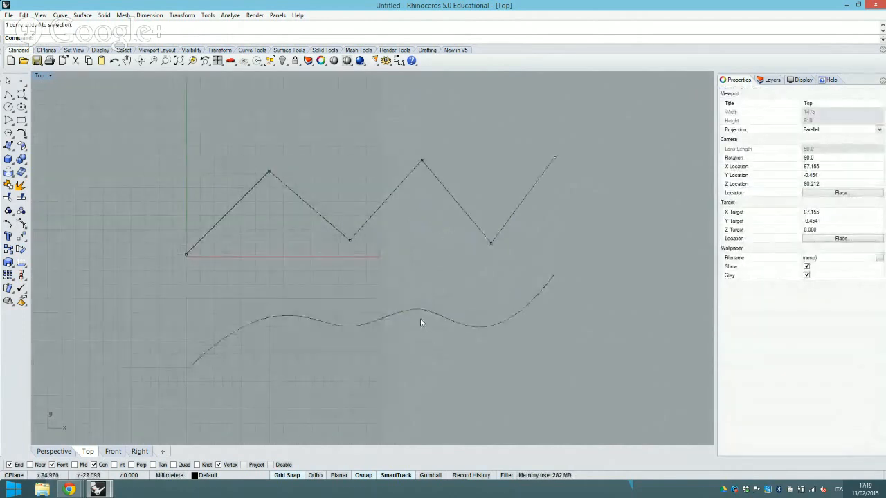
scroll(420, 320, "down", 2)
Turn on the control points of the degree 3 curve and examine its control polygon.
left_click(400, 302)
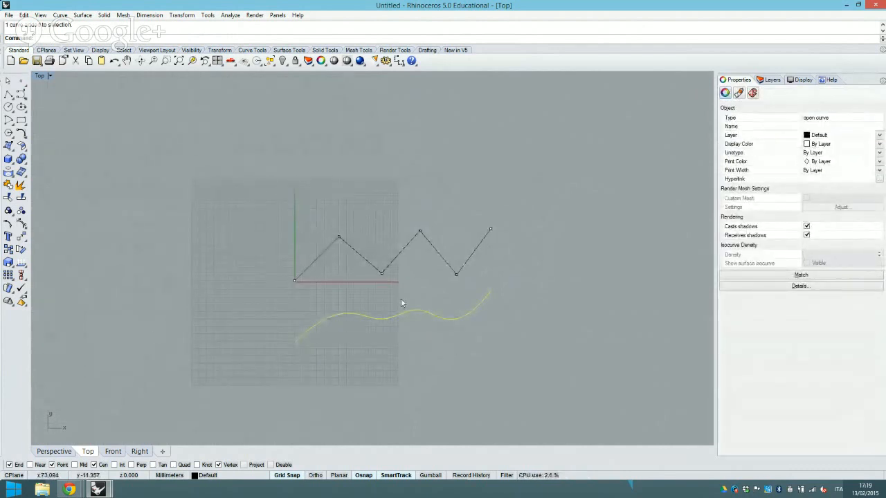
left_click(20, 224)
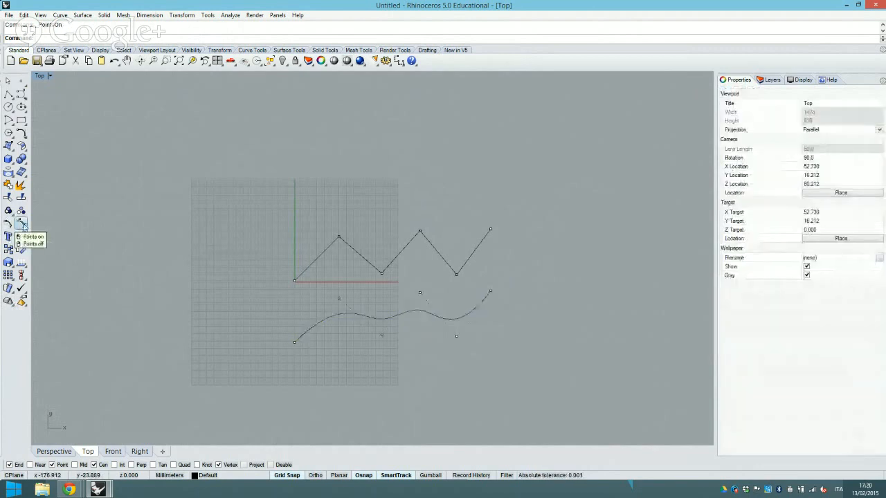
scroll(450, 349, "up", 3)
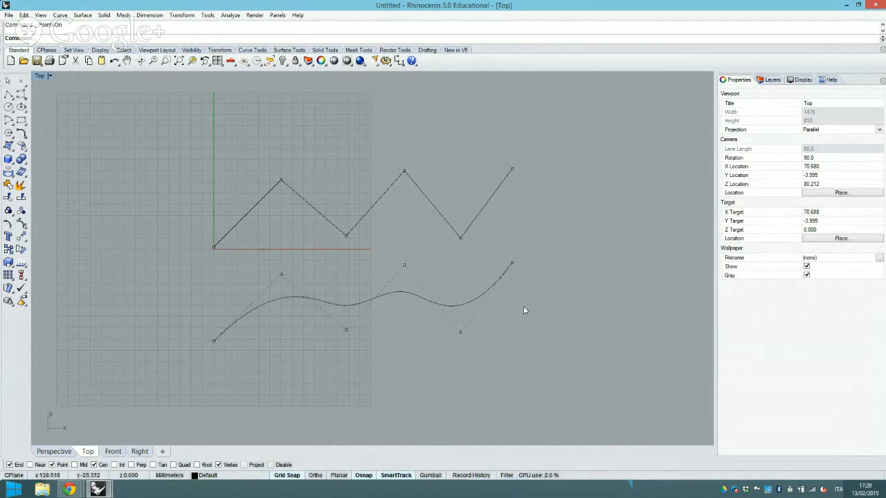
Move the third control point of the degree 3 curve down by about 30 mm.
left_click(346, 329)
left_click(22, 237)
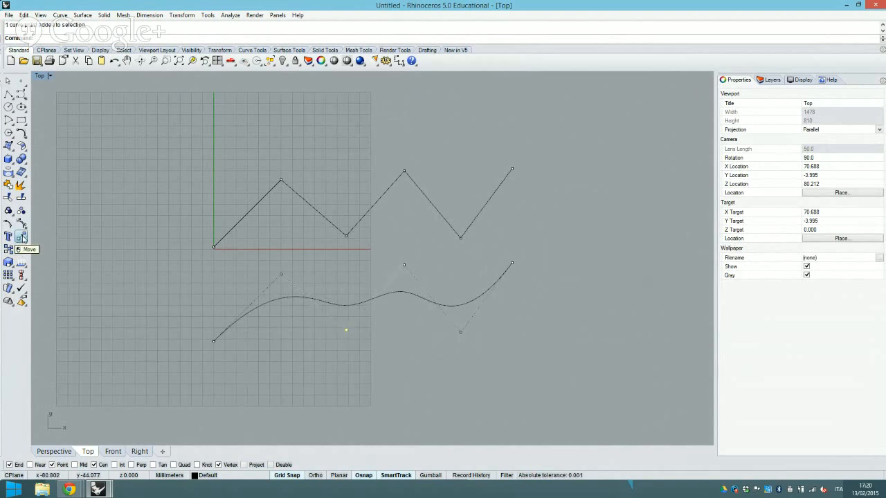
left_click(175, 276)
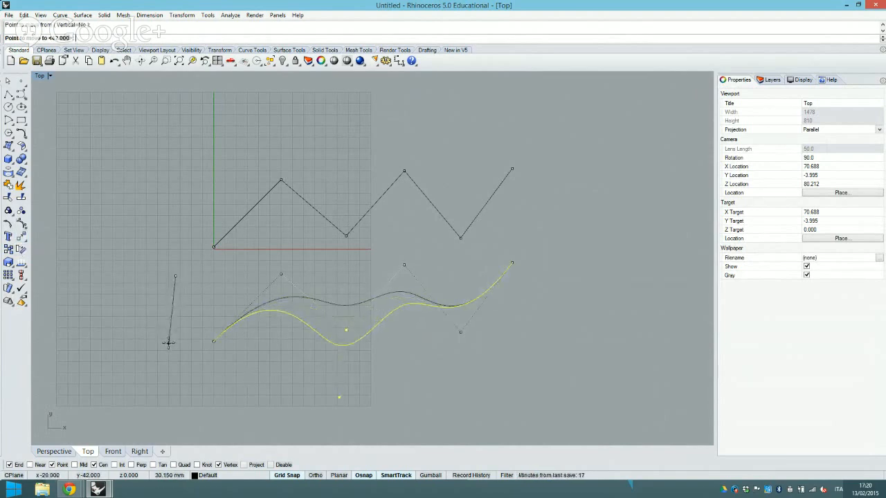
left_click(168, 342)
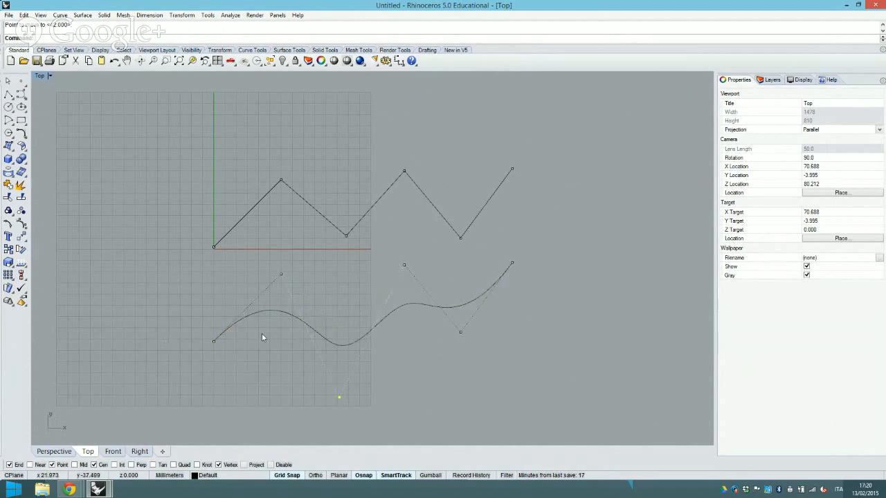
Move the fourth control point of the degree 3 curve upward, and turn the control points off.
left_click(404, 265)
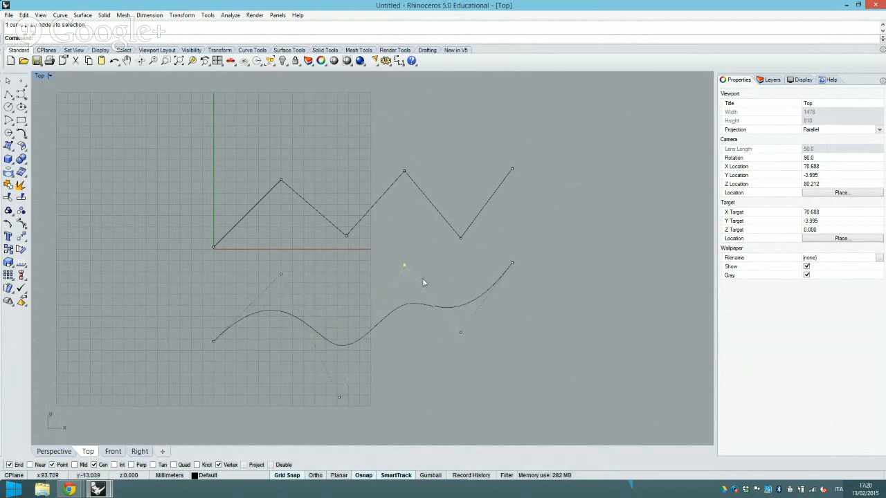
left_click(21, 238)
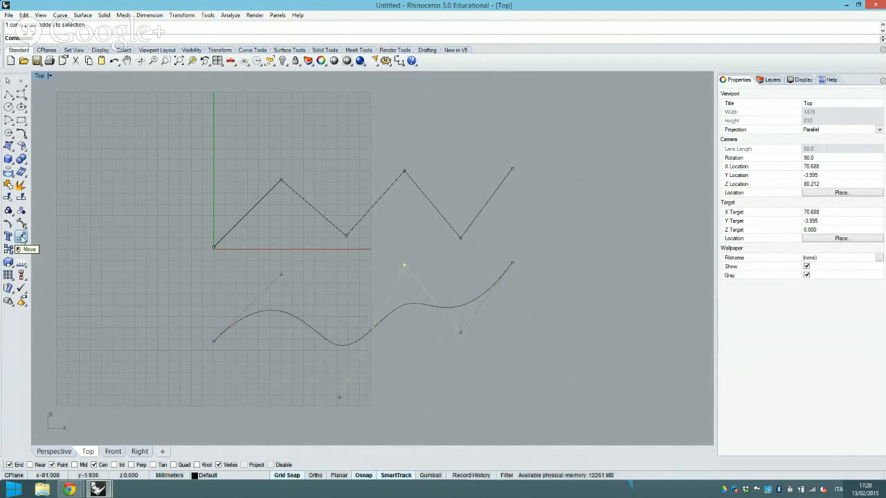
left_click(439, 272)
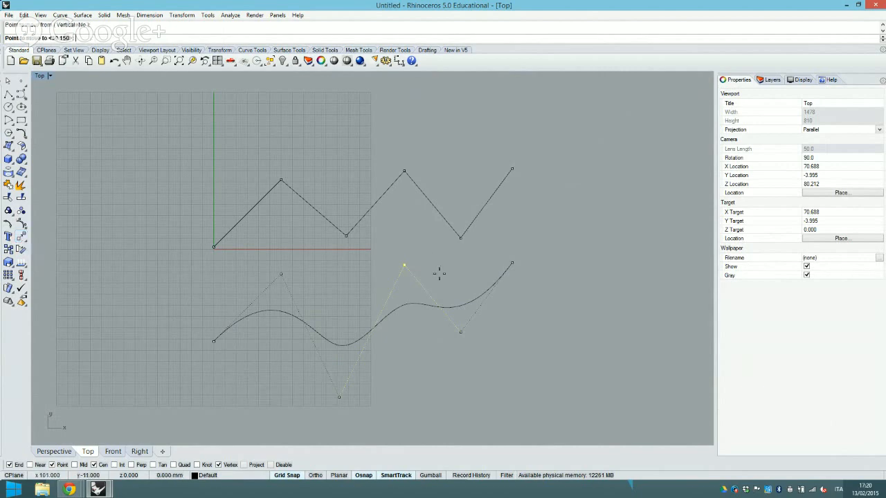
left_click(428, 228)
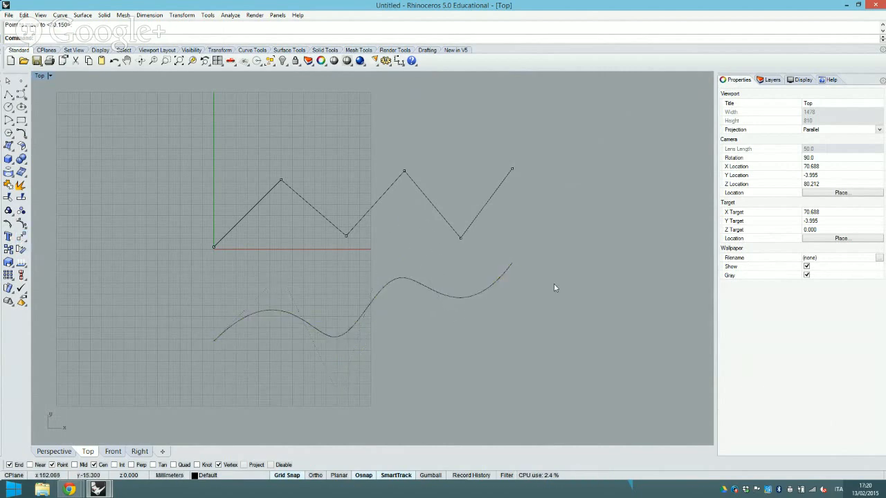
scroll(425, 308, "down", 3)
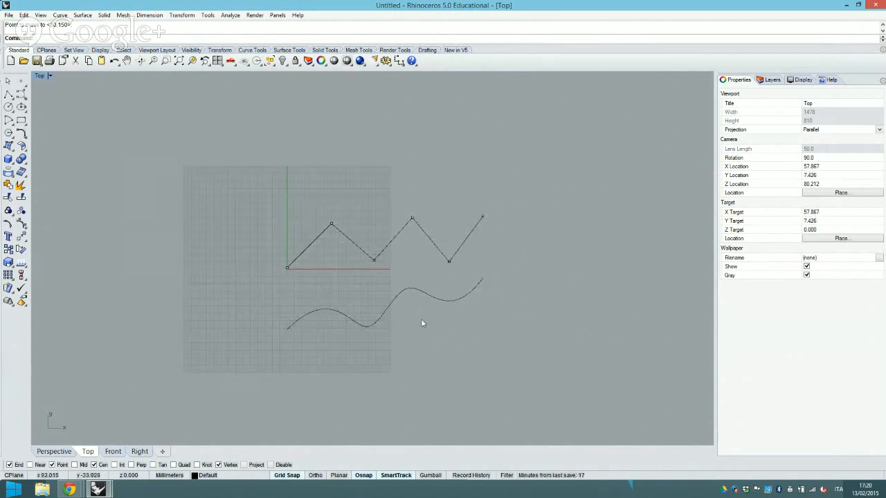
Rebuild the degree 3 curve with a point count of 10 and degree 3, deleting the input curve.
left_click_drag(460, 345, 390, 319)
left_click_drag(341, 299, 342, 299)
type("Re")
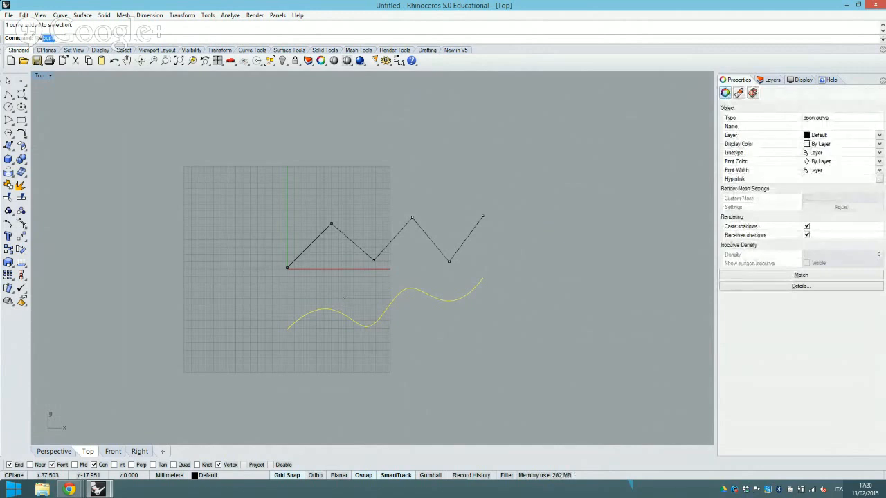
key("Return")
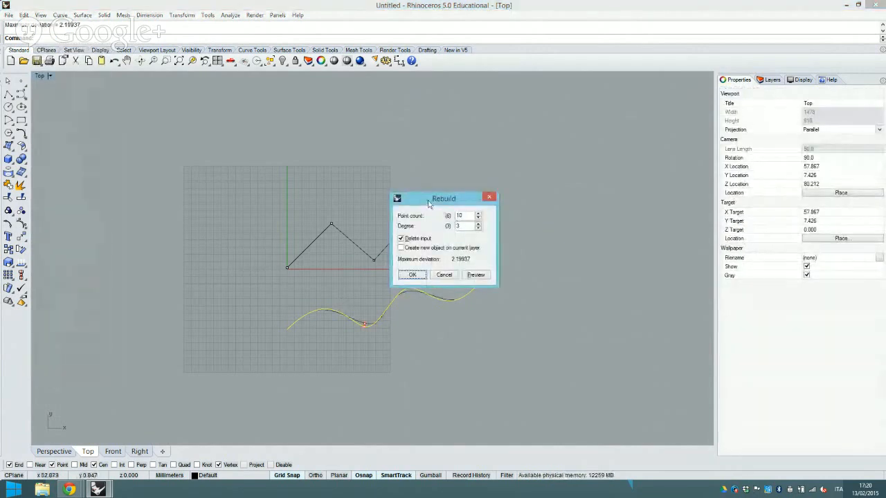
left_click_drag(428, 203, 533, 158)
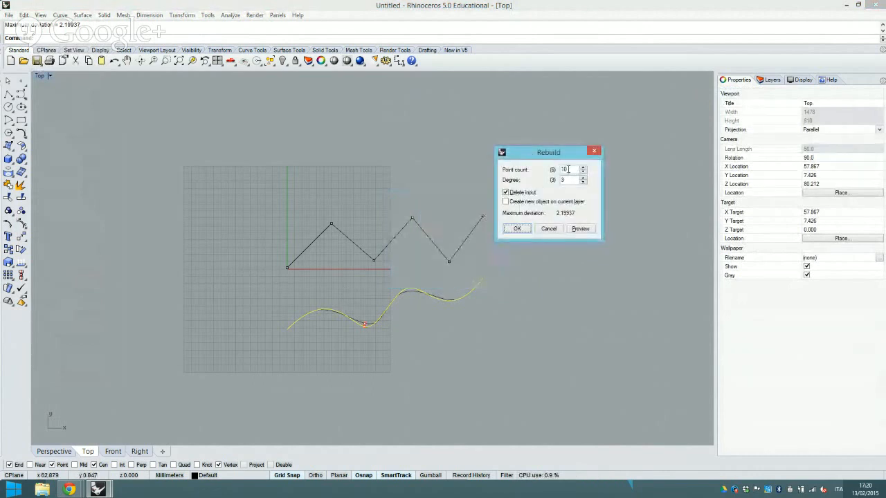
left_click_drag(569, 169, 558, 167)
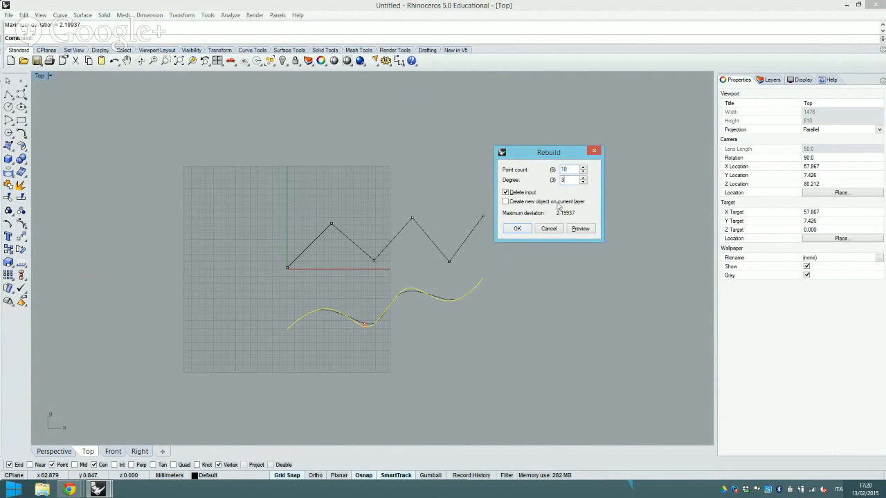
left_click(517, 231)
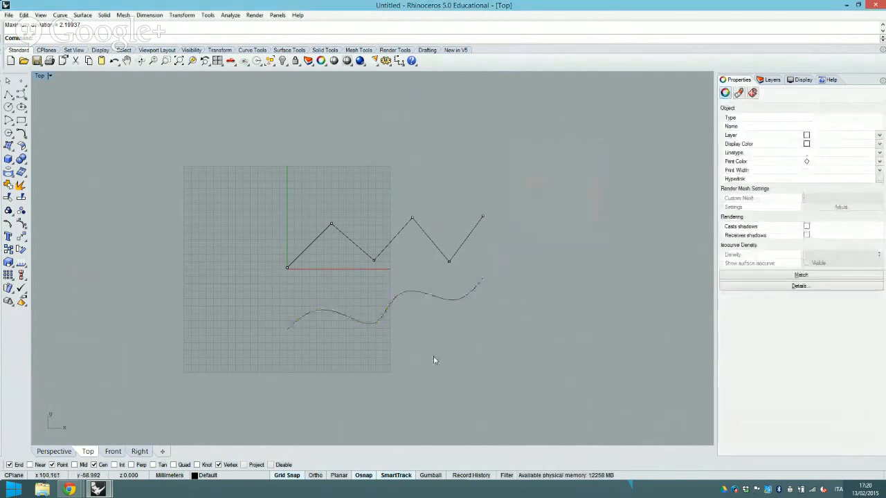
Show the rebuilt curve's control points and reshape it, raising the point by the second crest and pulling its far end up and outward.
left_click(411, 294)
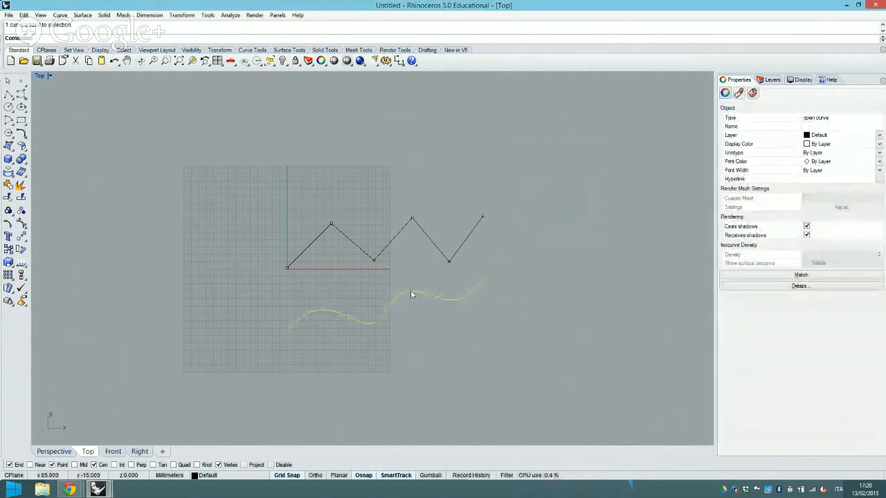
key("F10")
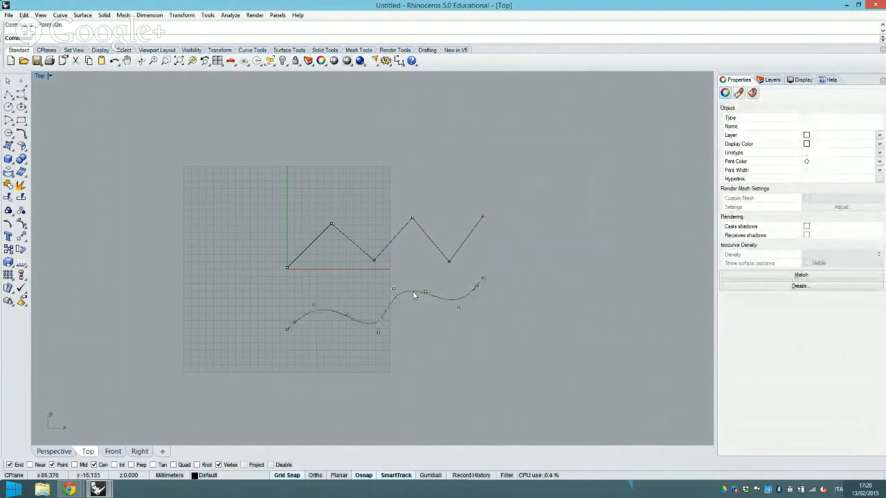
scroll(429, 317, "up", 2)
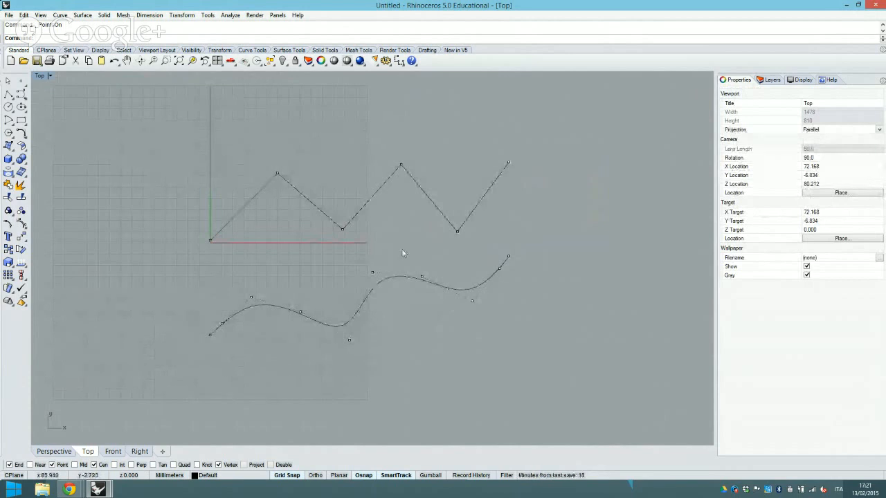
left_click_drag(421, 275, 424, 252)
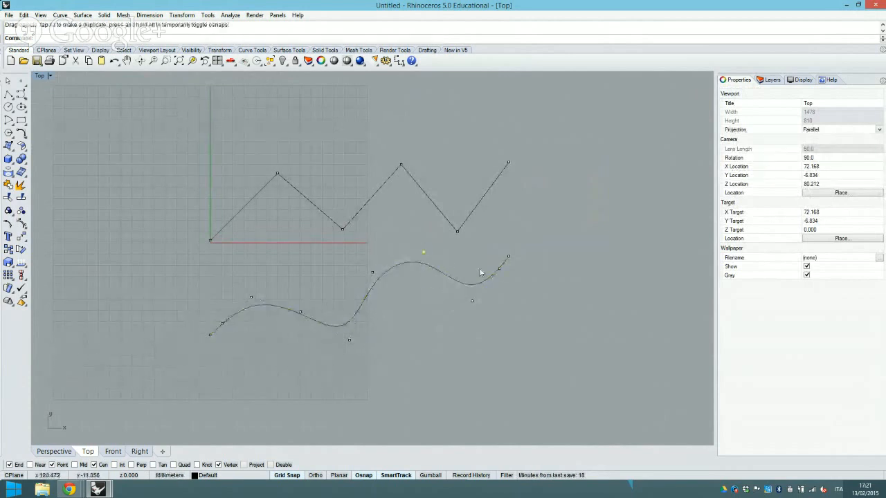
left_click_drag(499, 274, 533, 225)
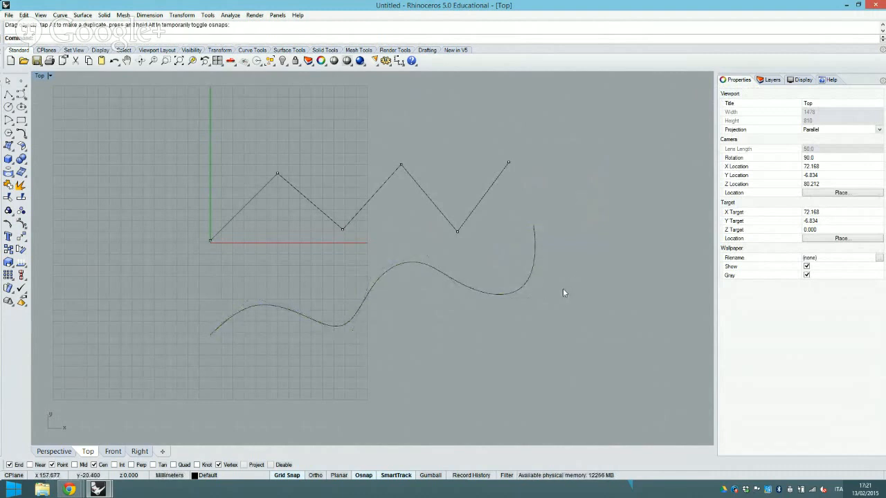
Delete all the curves and points, and maximize the Perspective viewport.
key("ctrl+a")
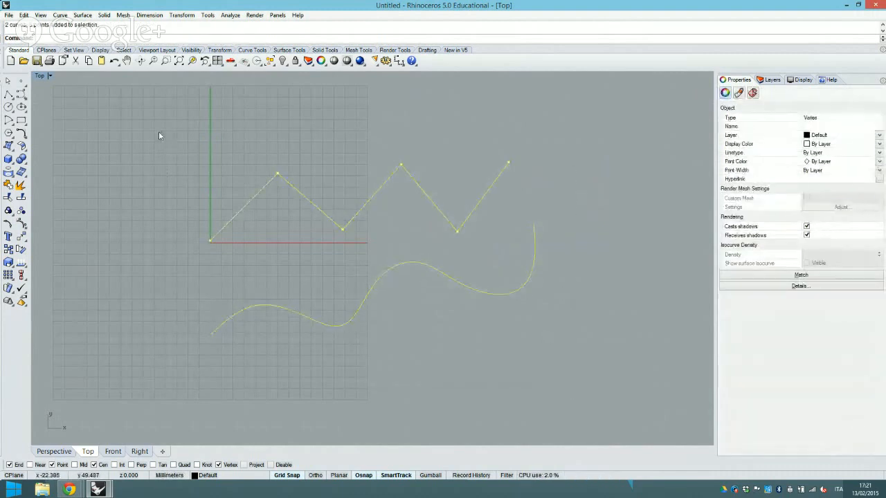
key("Escape")
scroll(236, 242, "down", 5)
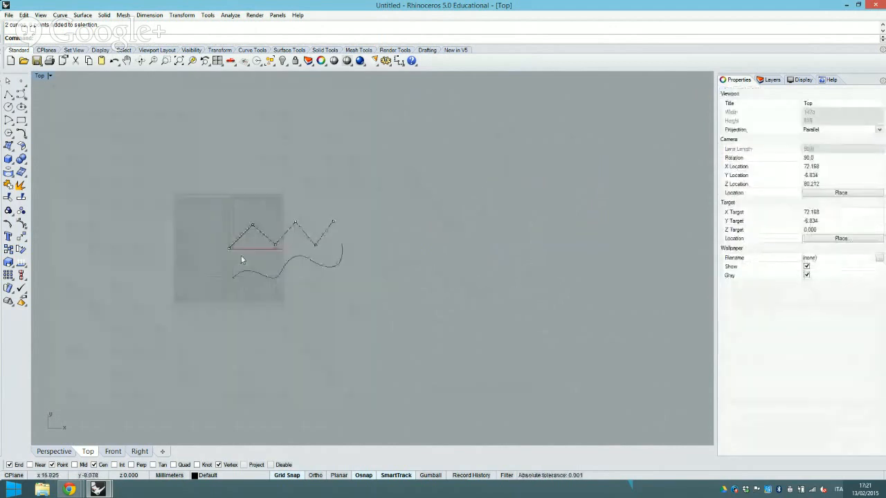
scroll(235, 249, "up", 5)
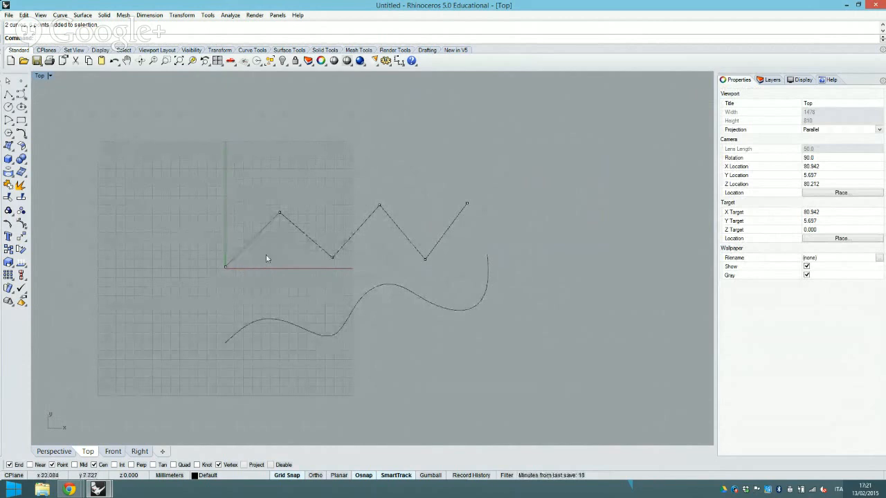
key("ctrl+a")
key("Delete")
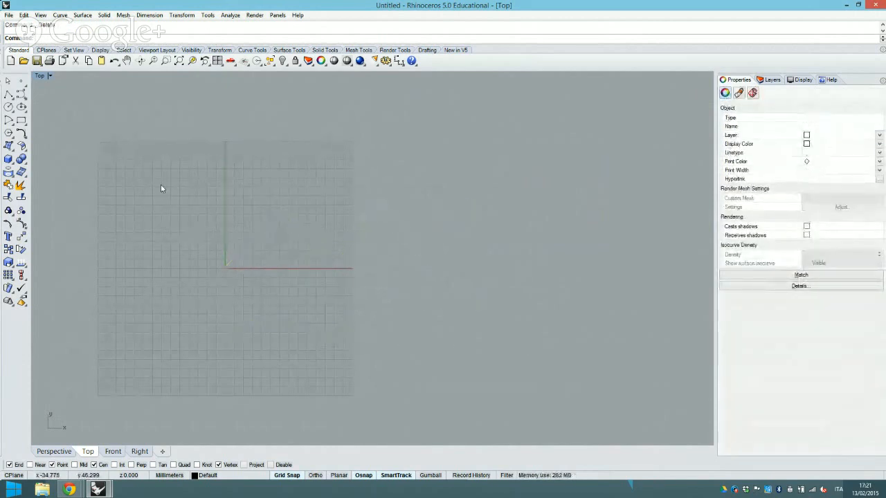
double_click(40, 77)
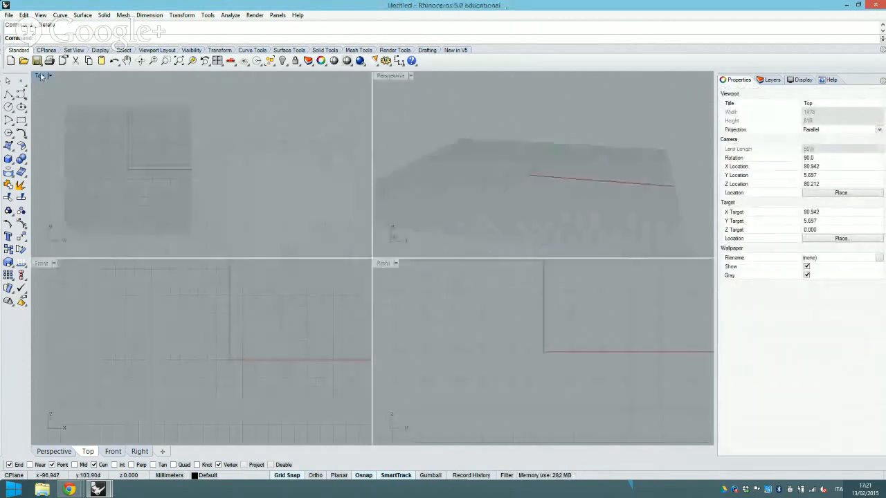
double_click(388, 76)
right_click_drag(390, 116, 368, 218)
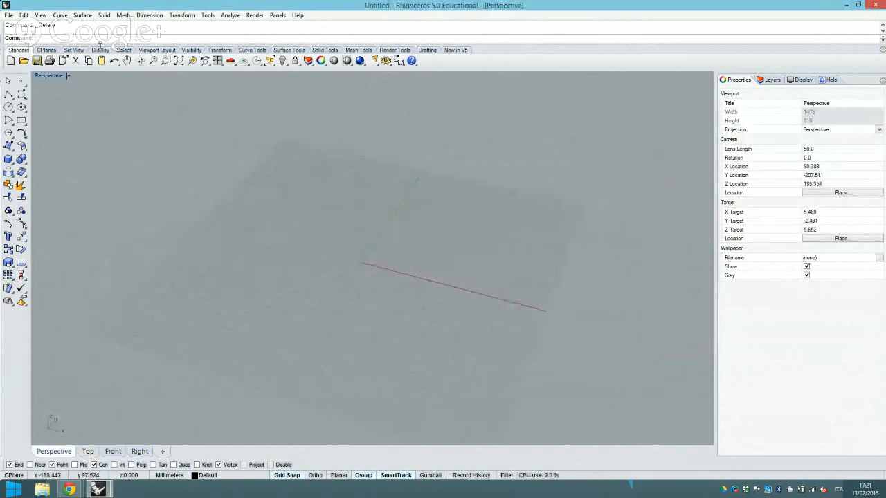
Draw a roughly square corner-to-corner plane surface on the construction plane, starting on the X axis near the origin.
left_click(82, 15)
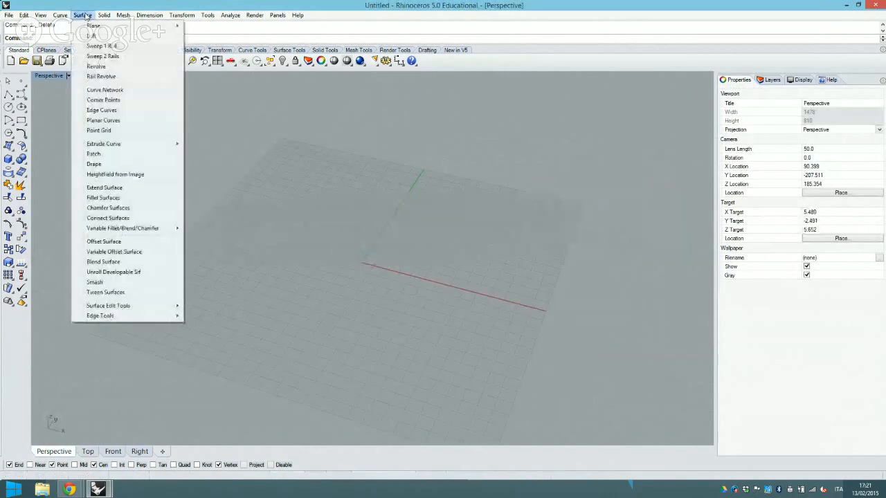
mouse_move(93, 26)
left_click(208, 25)
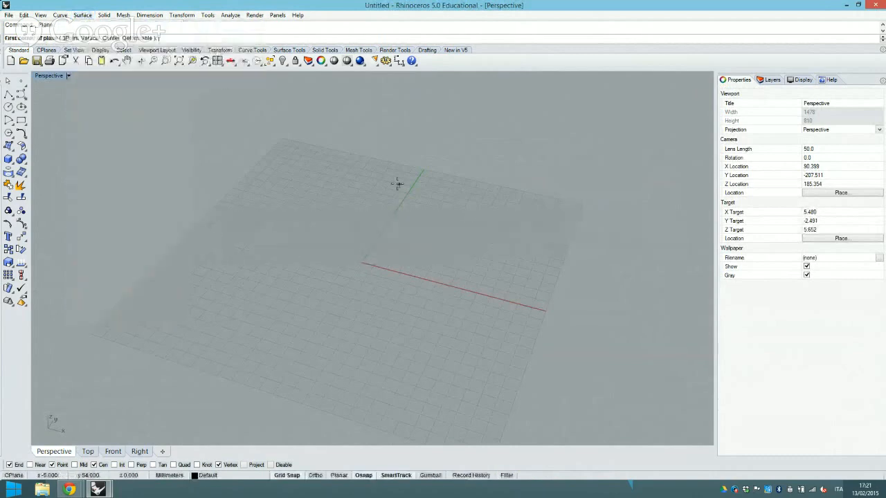
left_click(376, 265)
left_click(520, 209)
scroll(312, 334, "down", 5)
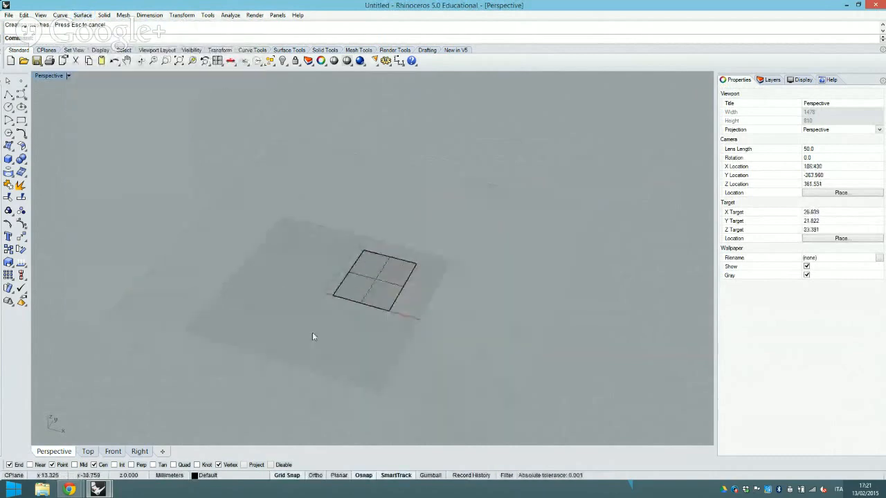
scroll(379, 342, "up", 3)
mouse_move(384, 345)
right_mouse_down()
mouse_move(408, 318)
mouse_move(373, 334)
right_mouse_up()
Select the plane to examine its surface type and isocurves, and clear the selection.
left_click(371, 286)
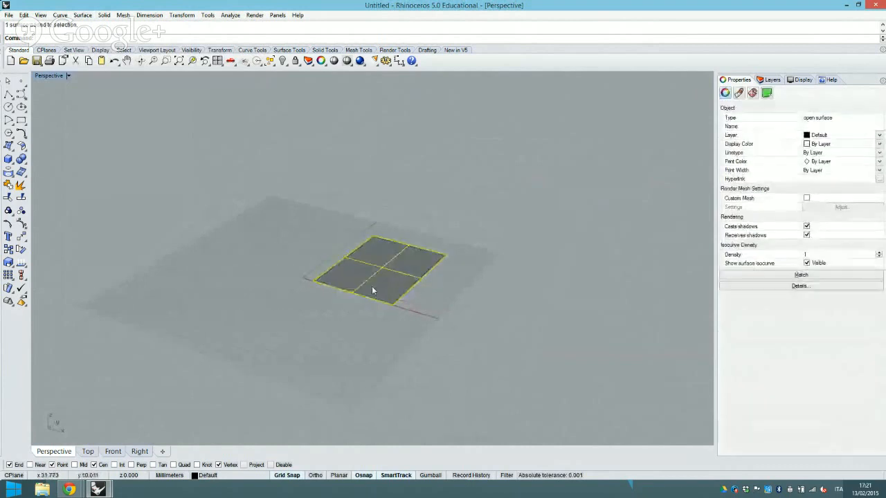
scroll(369, 285, "up", 2)
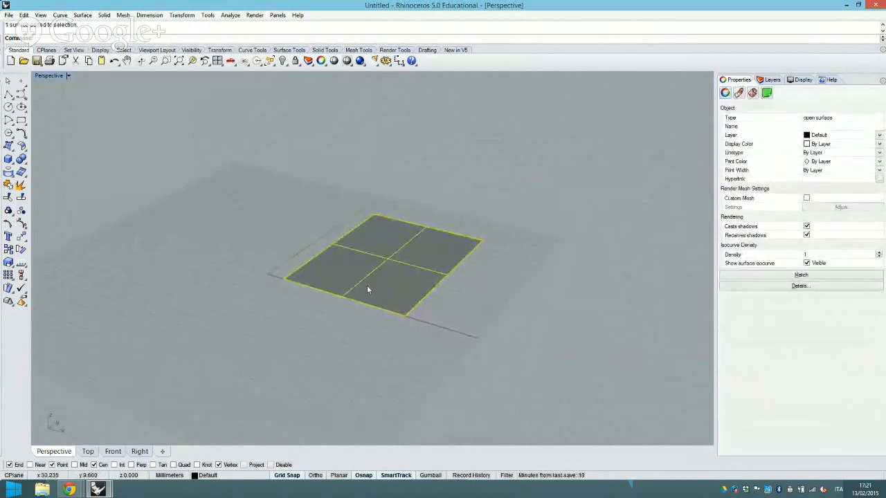
scroll(328, 294, "down", 3)
left_click(320, 314)
right_click_drag(320, 314, 303, 307)
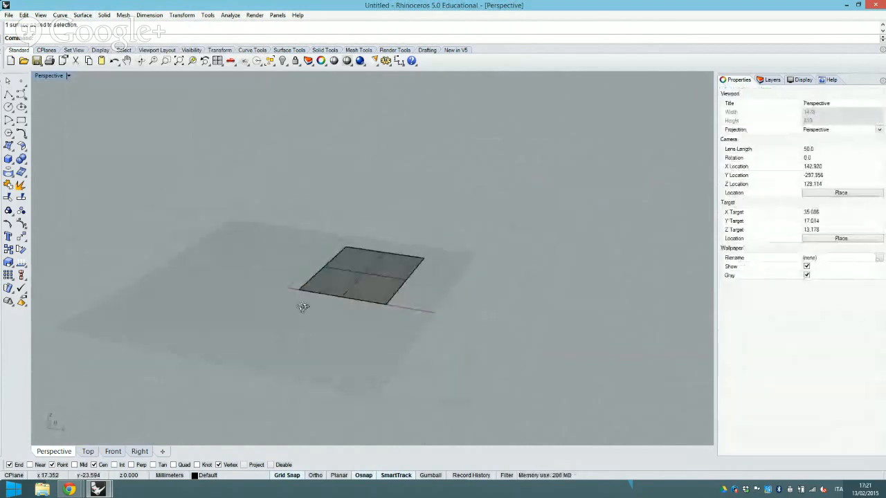
Create a sphere by center and radius beside the plane, beyond the edge of the grid.
left_click(8, 160)
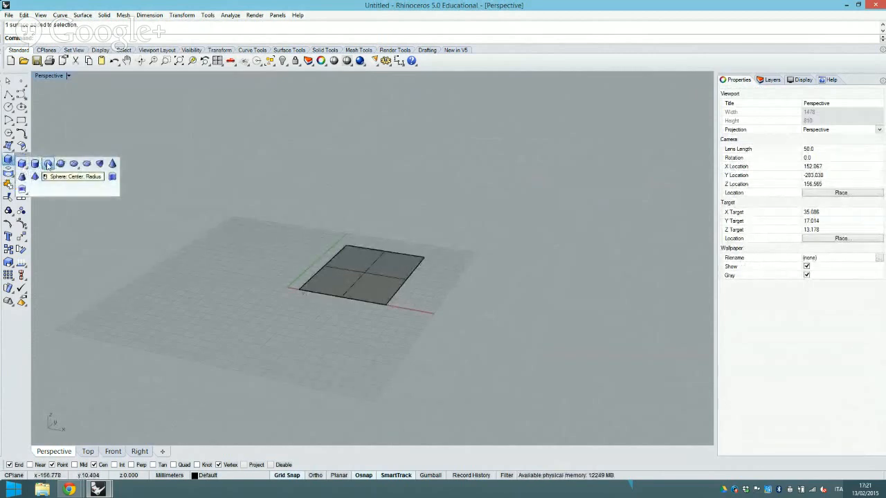
left_click(48, 165)
left_click(521, 287)
left_click(465, 311)
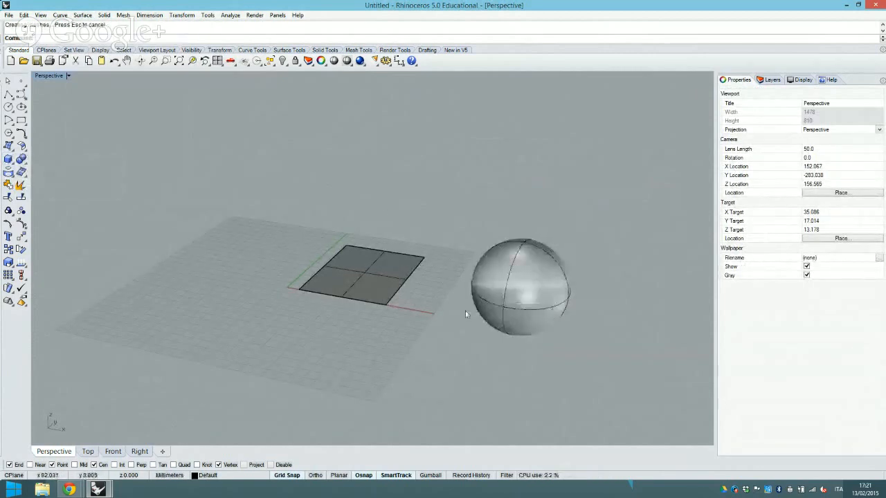
right_click_drag(465, 314, 424, 320)
Select the sphere to examine its surface type and isocurves, and compare it with the plane.
left_click(523, 271)
right_click_drag(430, 354, 455, 325)
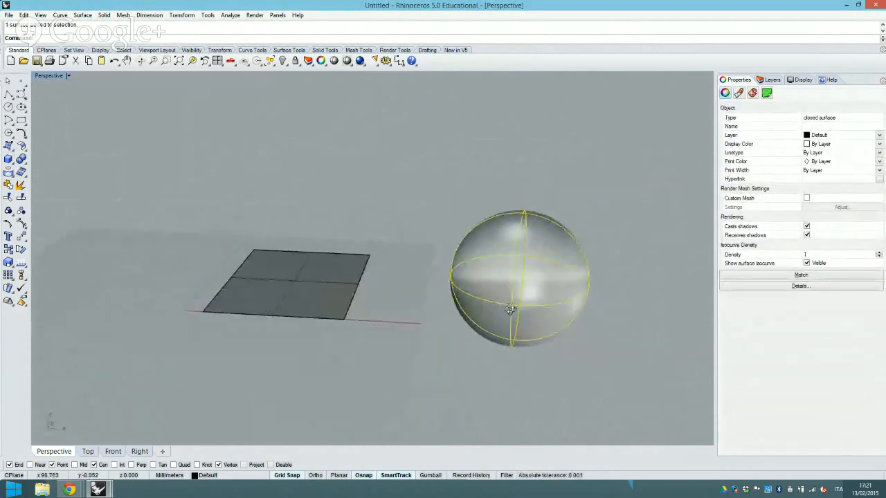
left_click(455, 324)
scroll(524, 294, "down", 8)
mouse_move(432, 324)
right_mouse_down()
mouse_move(505, 339)
mouse_move(419, 335)
right_mouse_up()
scroll(499, 267, "up", 4)
right_click_drag(498, 326, 512, 337)
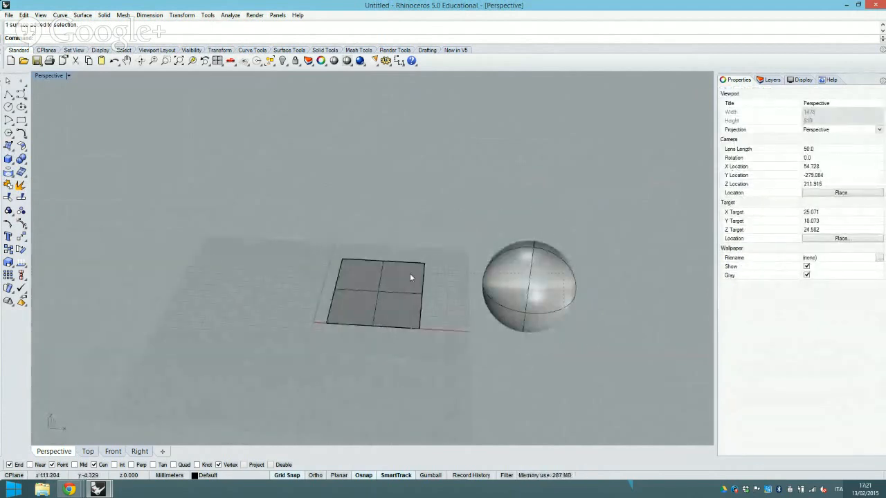
Delete the sphere and the plane surface.
key("ctrl+a")
left_click(468, 319)
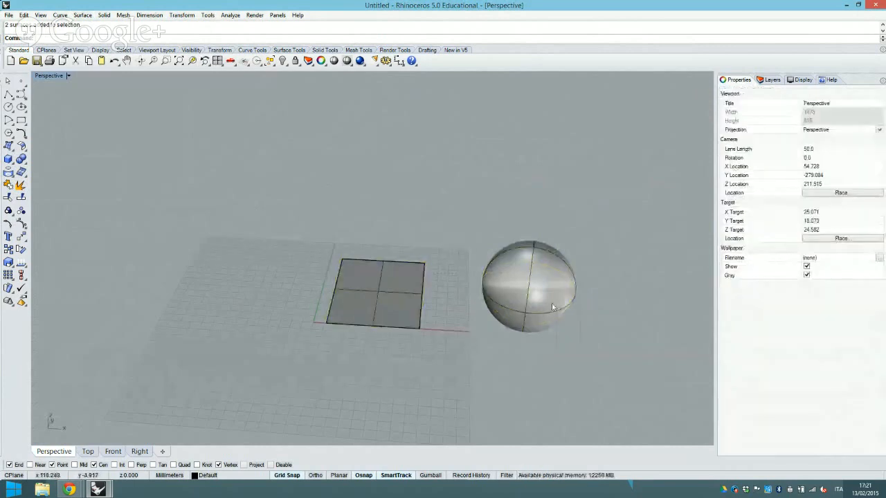
left_click(550, 302)
key("Delete")
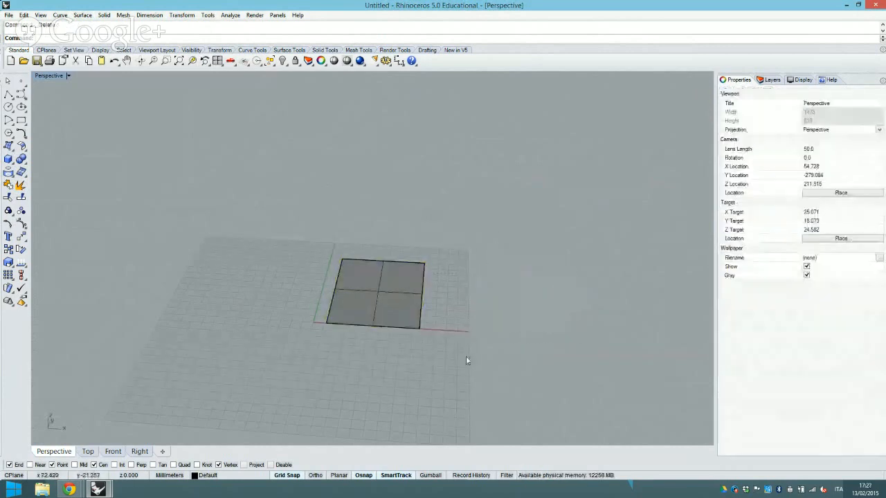
left_click_drag(466, 356, 257, 235)
key("Delete")
right_click_drag(211, 250, 259, 255)
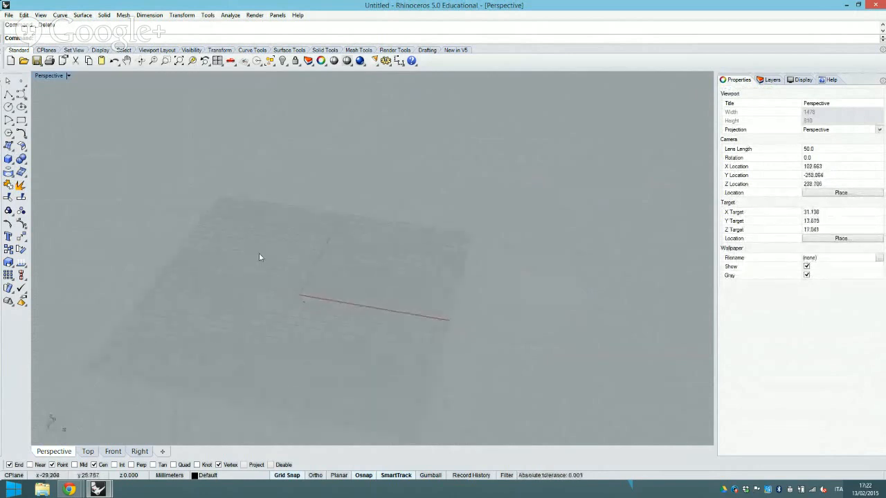
Create a corner-to-corner plane surface with its first corner at 0,0,0 and a length and width of 10 mm.
left_click(82, 16)
mouse_move(89, 29)
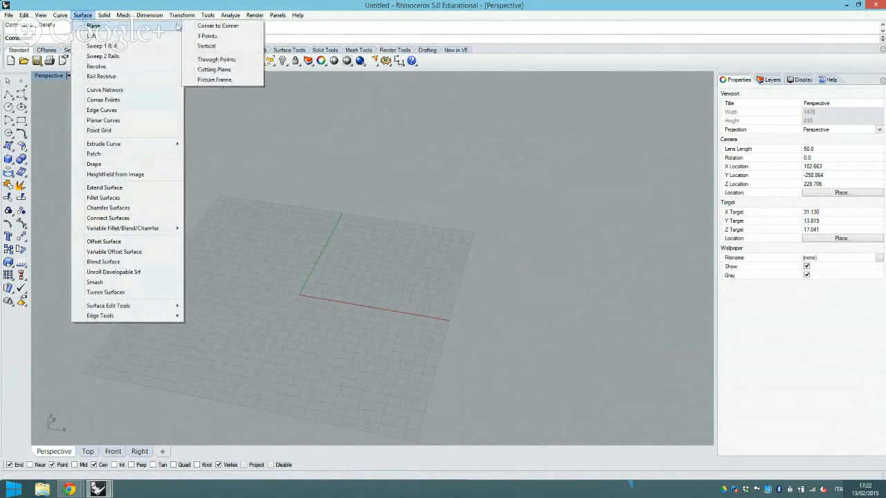
left_click(216, 26)
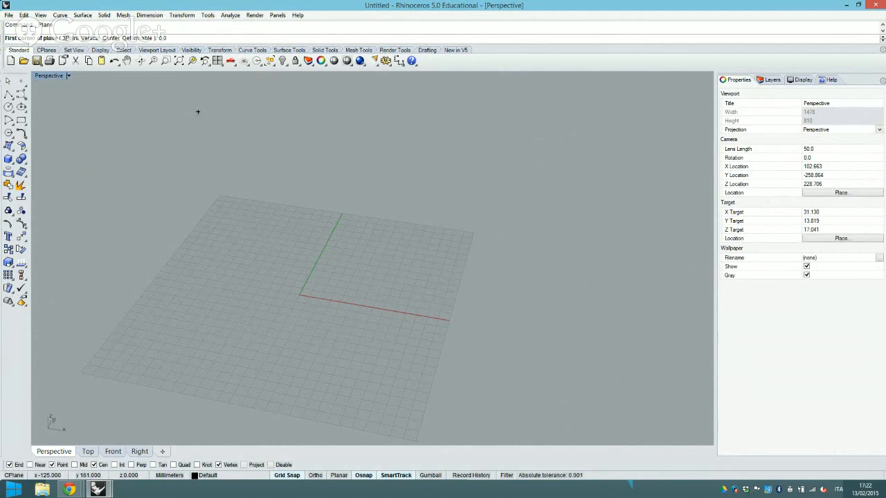
type("0")
key("Return")
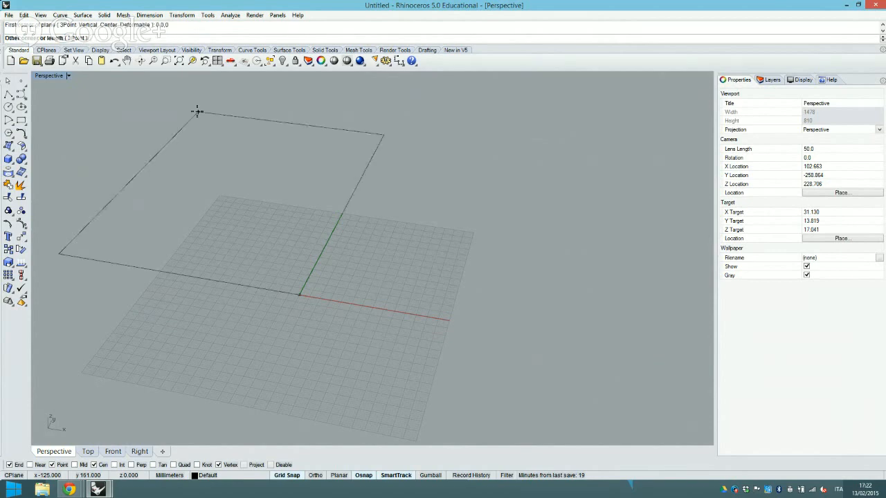
scroll(405, 312, "down", 6)
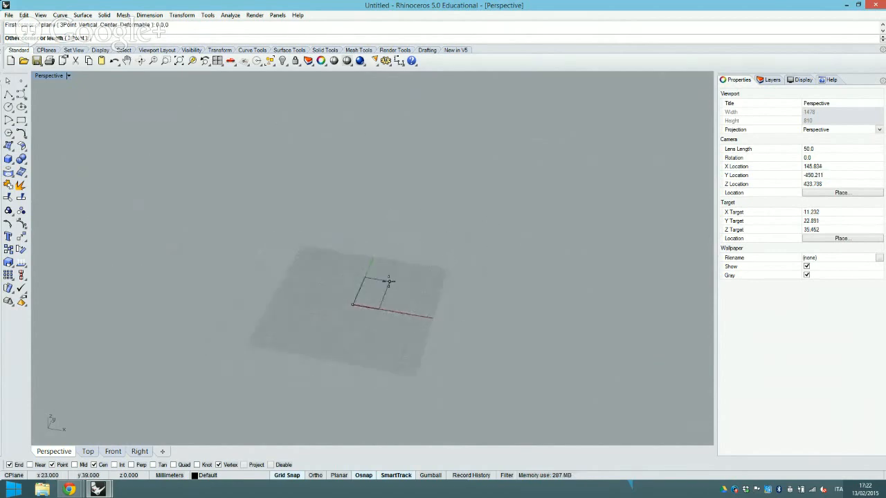
scroll(443, 259, "up", 4)
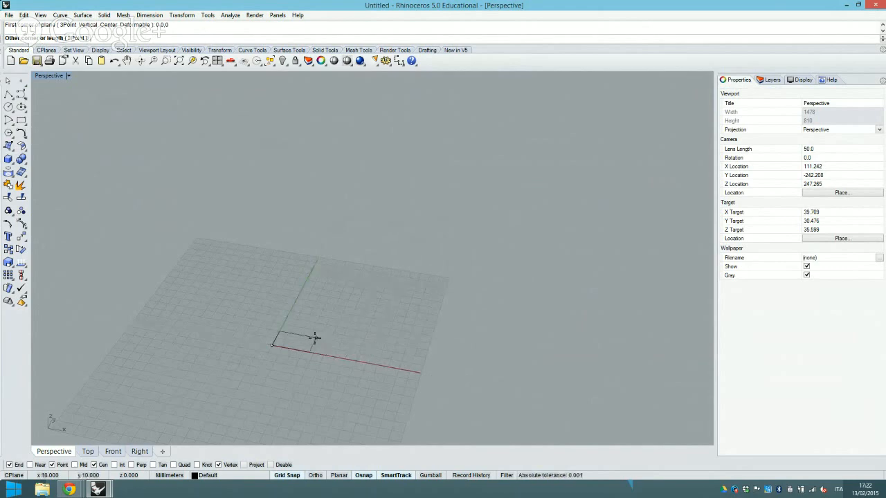
scroll(315, 337, "up", 3)
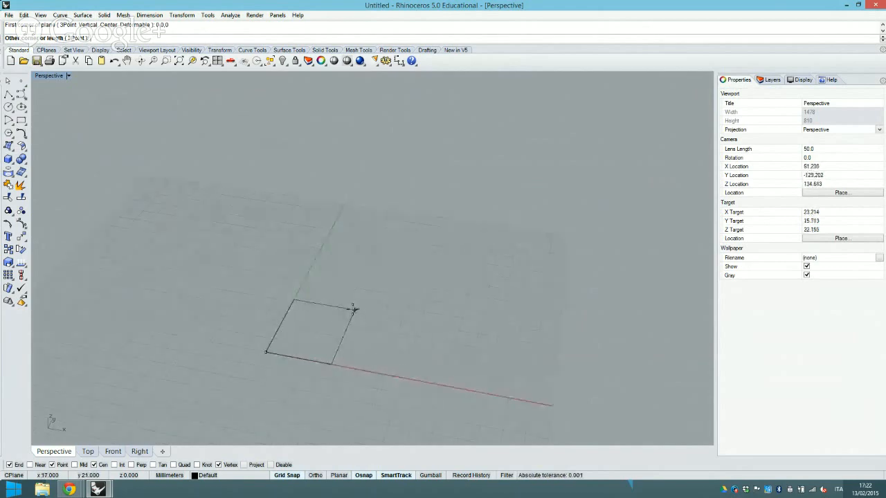
type("40")
key("Return")
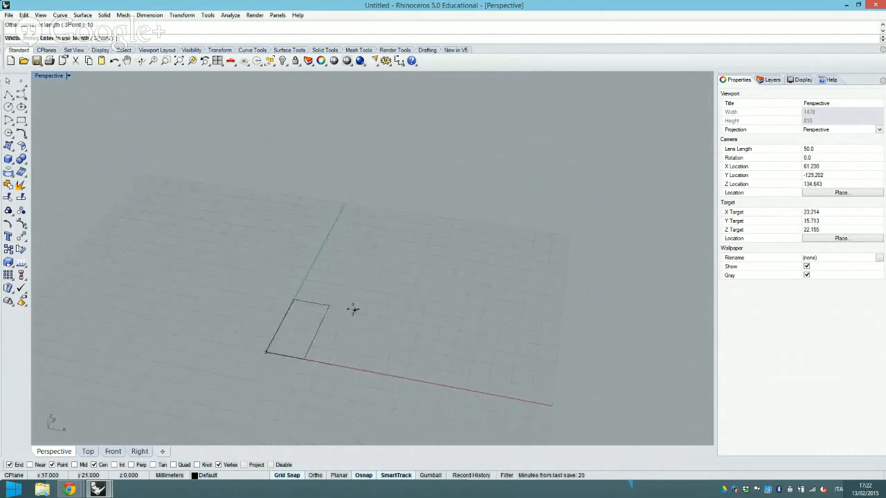
key("Return")
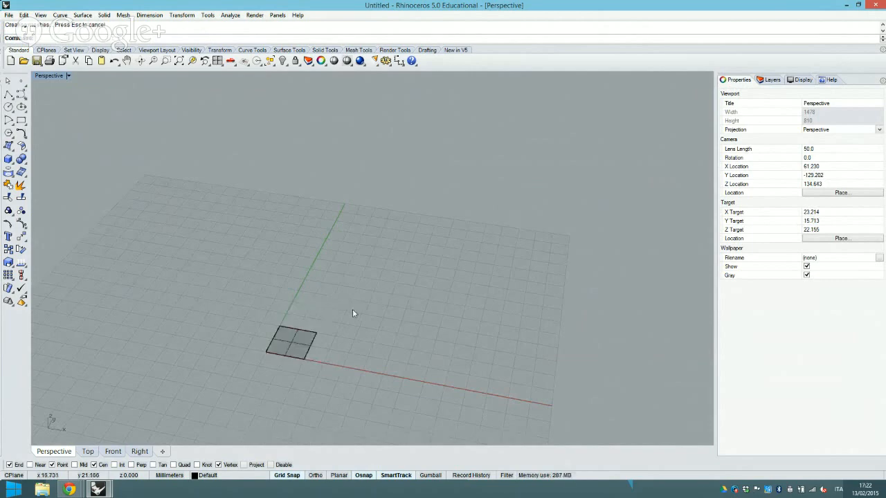
Turn on the control points of the 10 mm plane.
scroll(323, 349, "up", 5)
scroll(346, 332, "down", 4)
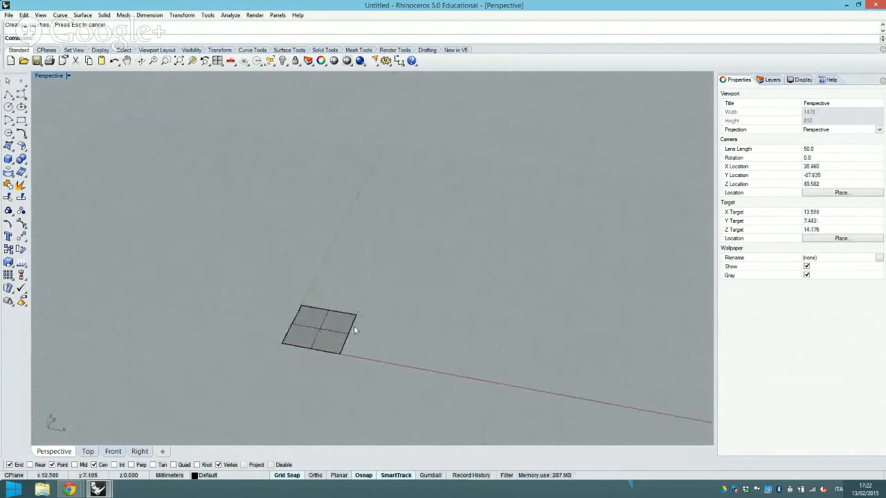
scroll(328, 346, "up", 9)
scroll(439, 281, "down", 4)
scroll(387, 304, "up", 4)
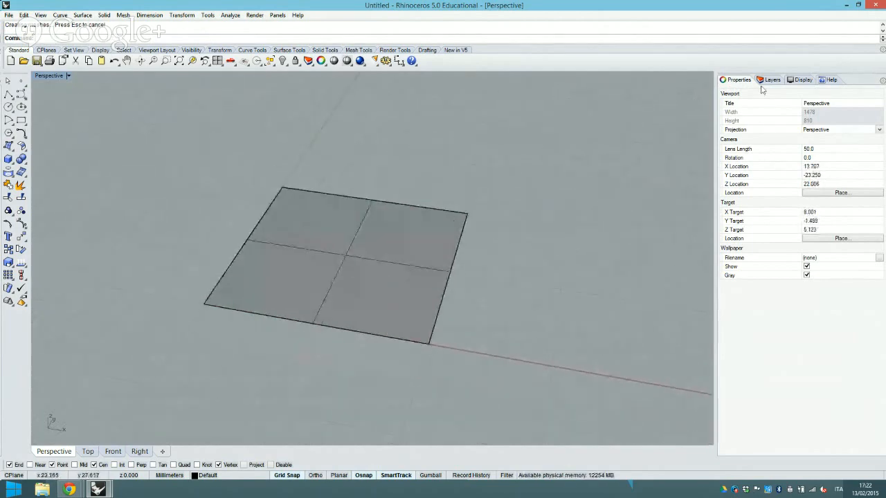
scroll(388, 249, "down", 5)
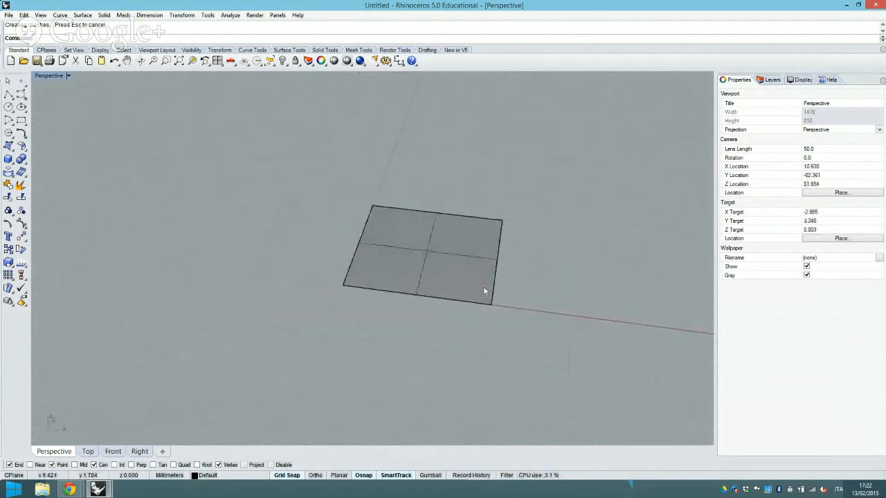
scroll(483, 290, "up", 1)
left_click(463, 269)
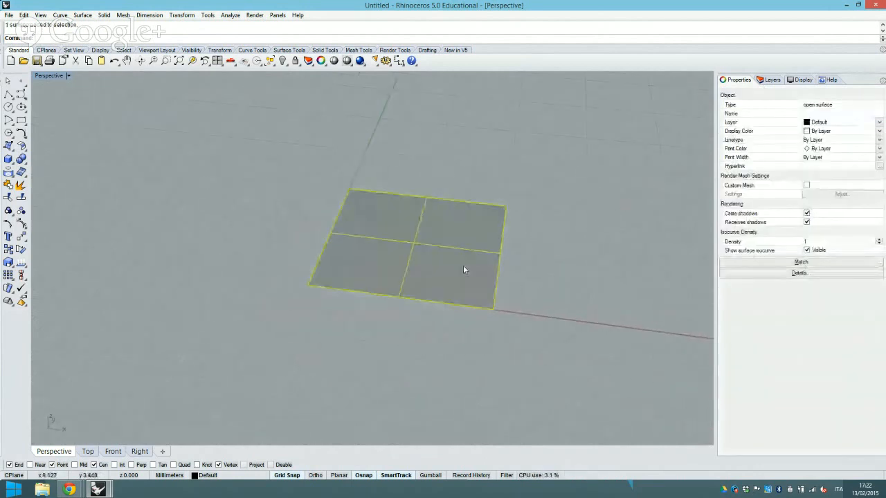
left_click(106, 258)
right_click_drag(398, 321, 335, 323)
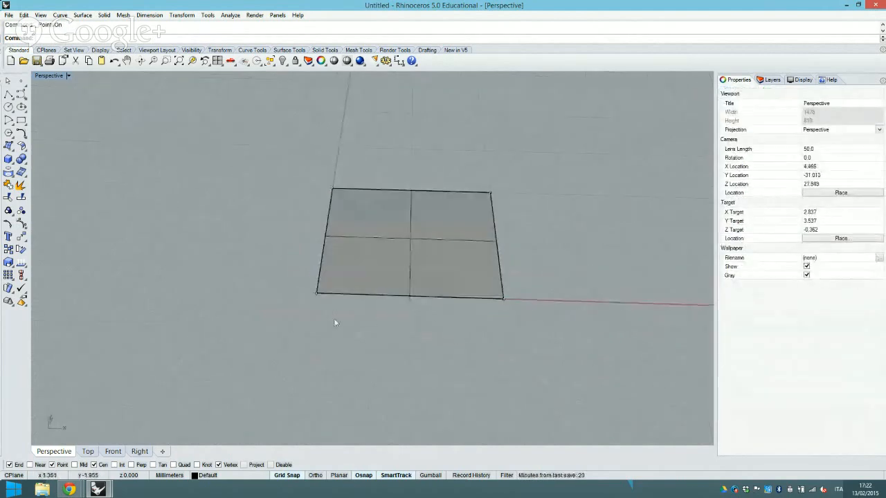
Highlight the plane's four corner control points by selecting them, clear the selection, and restore the four-viewport layout.
left_click_drag(335, 323, 295, 284)
left_click_drag(294, 178, 584, 339)
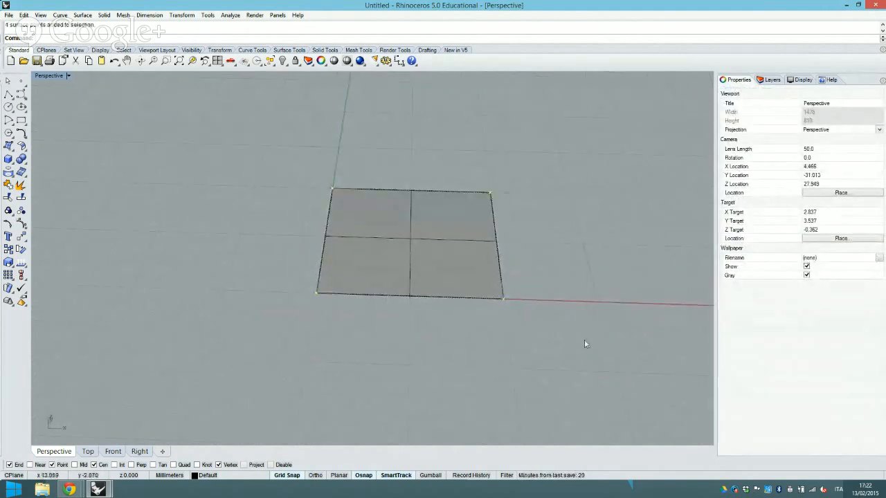
right_click_drag(389, 339, 318, 333)
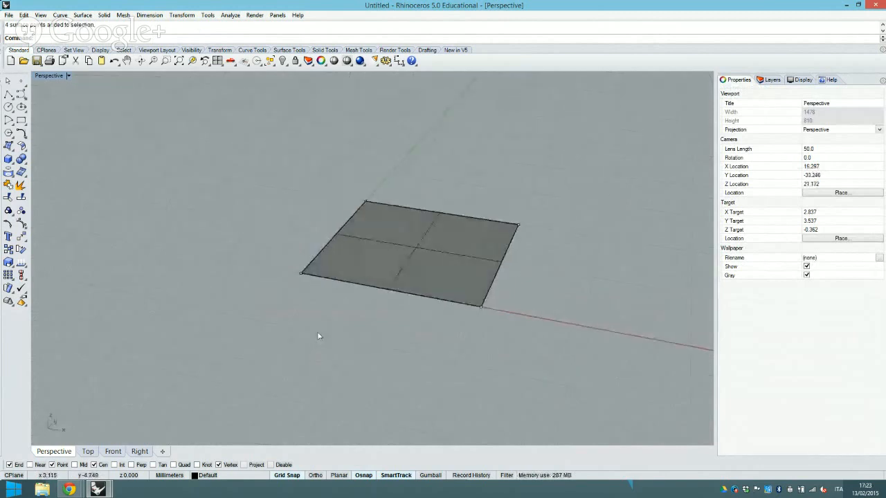
double_click(39, 76)
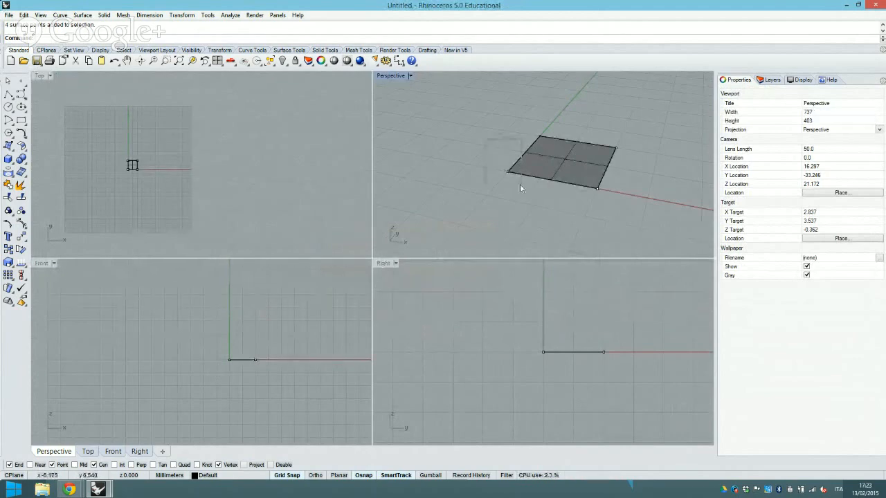
Move the plane's corner control point at the origin 7 mm straight up in the front view.
left_click_drag(521, 185, 521, 189)
right_click_drag(240, 372, 230, 366)
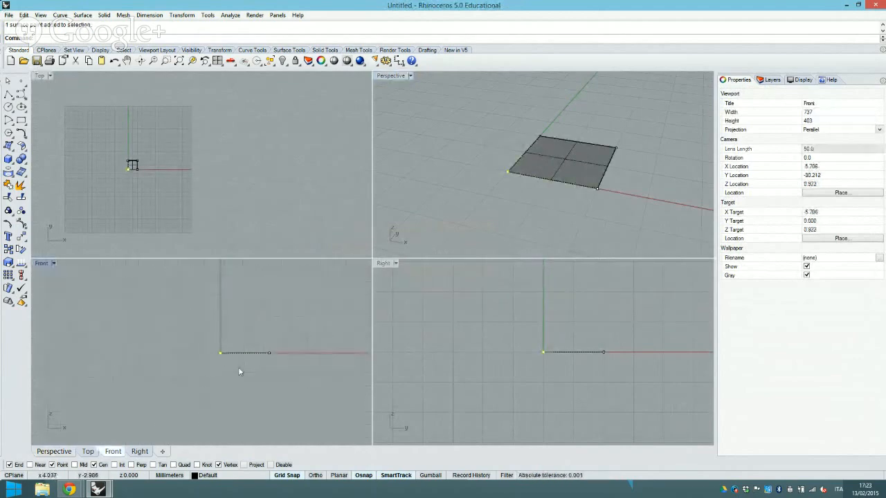
left_click(22, 236)
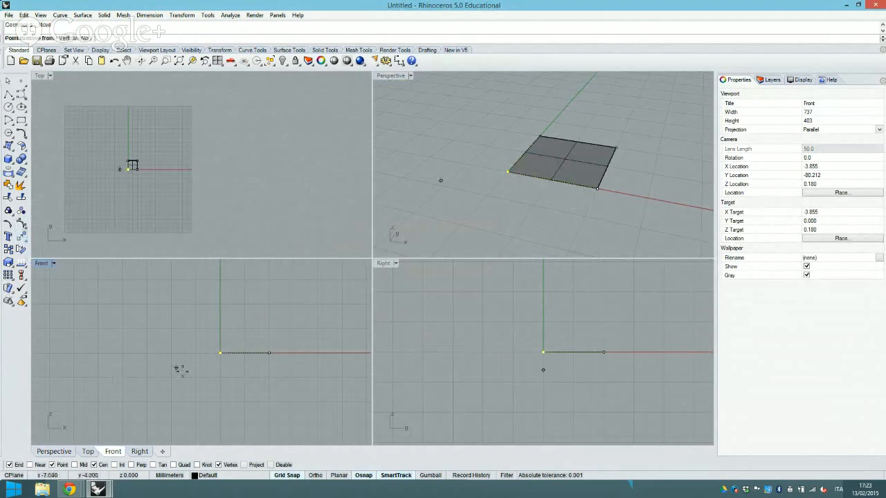
left_click(190, 392)
left_click(189, 362)
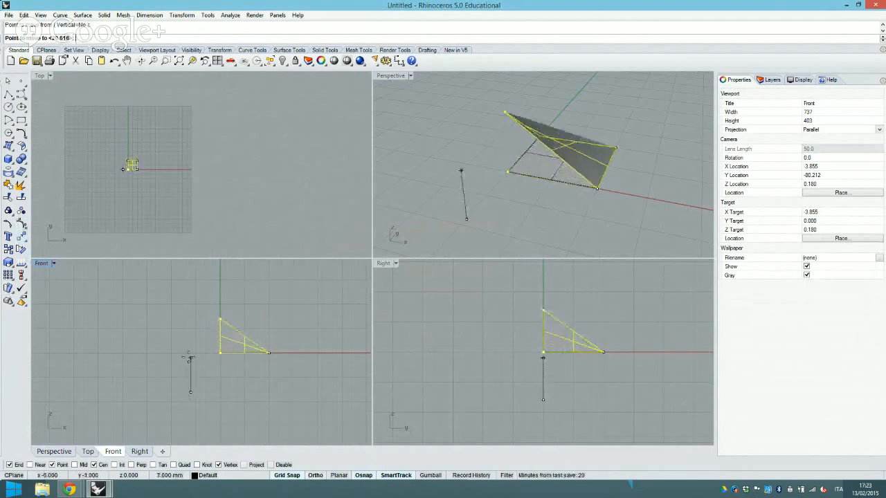
Examine the warped surface from several sides, and undo the corner point move.
right_click_drag(503, 182, 548, 183)
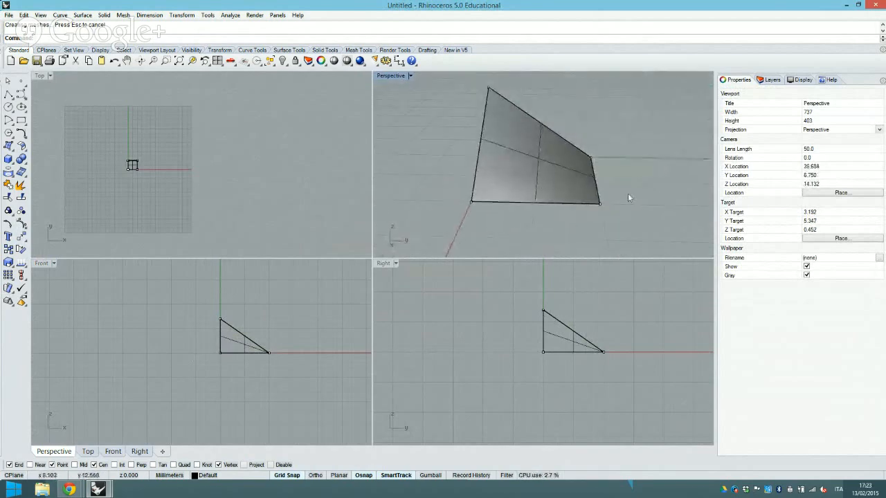
right_click_drag(597, 134, 511, 81)
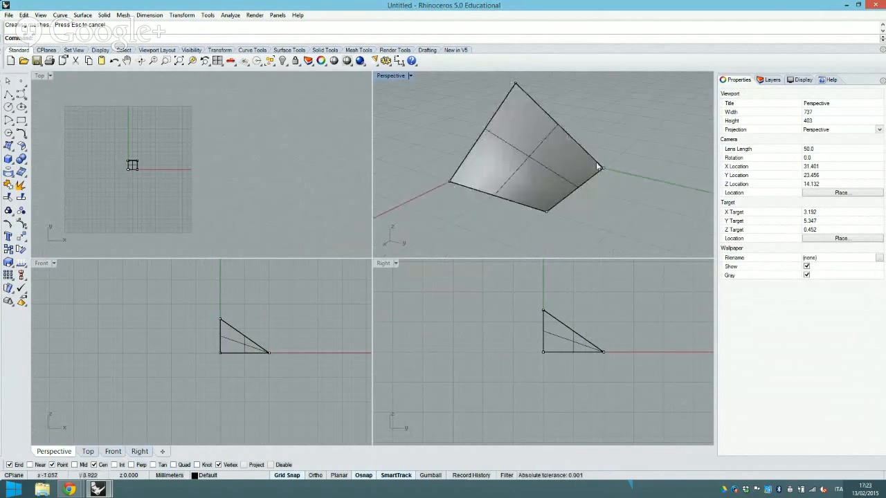
right_click_drag(469, 220, 565, 201)
right_click_drag(565, 184, 533, 198)
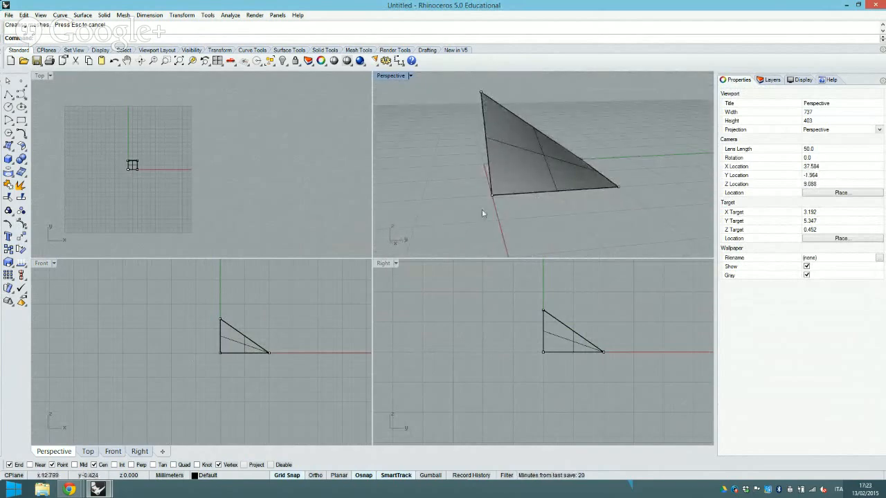
right_click_drag(467, 201, 426, 199)
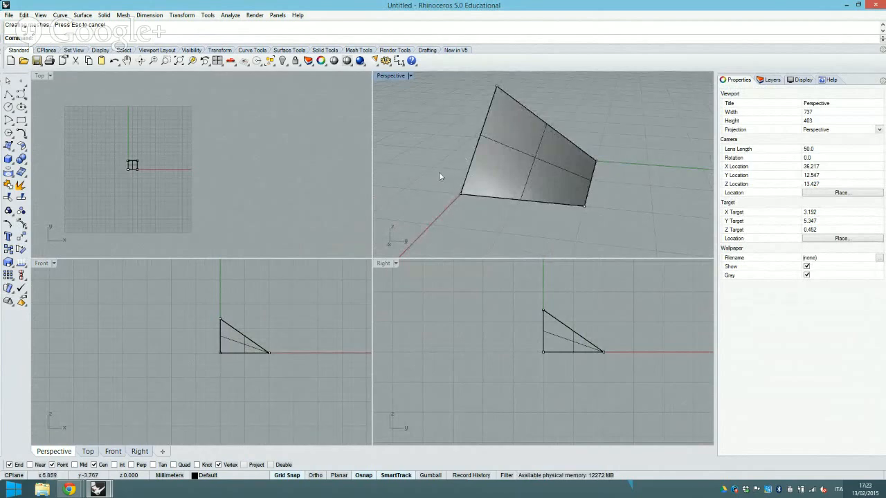
right_click_drag(439, 171, 490, 182)
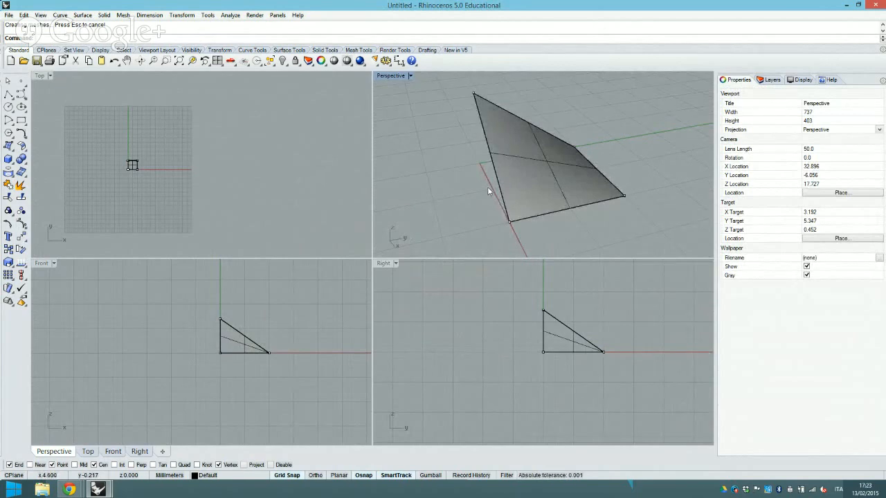
right_click_drag(488, 191, 509, 175)
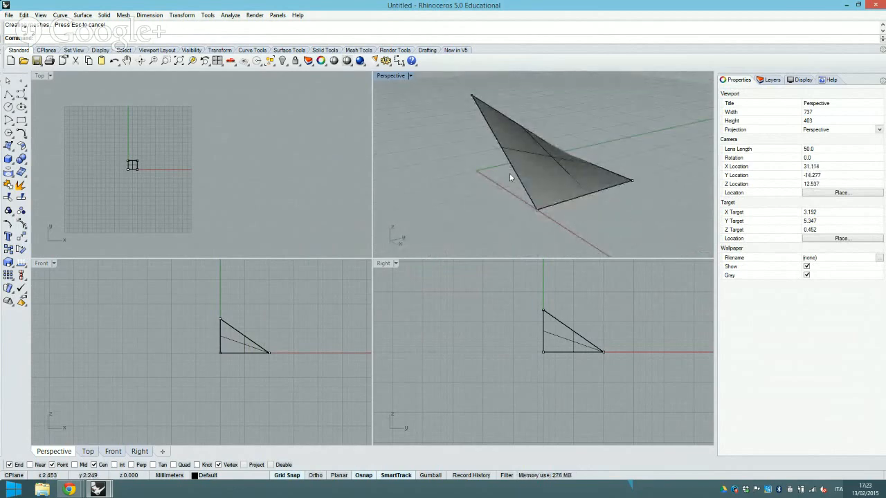
key("ctrl+z")
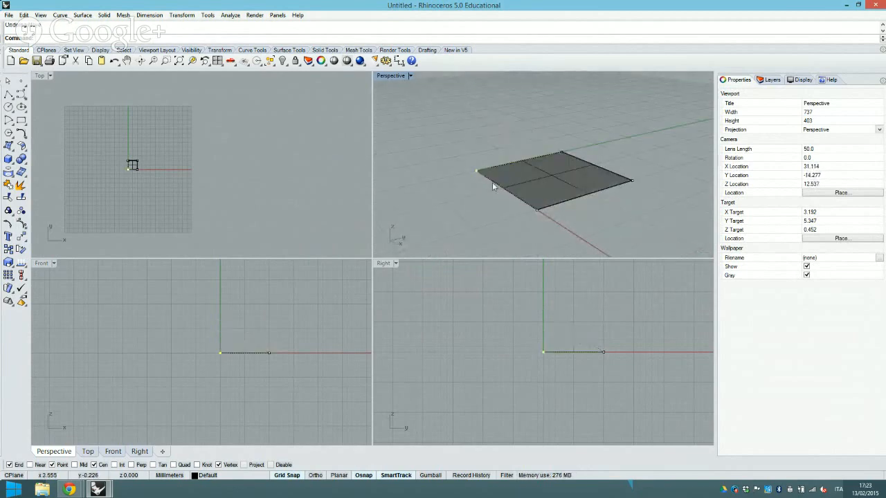
Rebuild the 10 mm plane with a point count of 5 and degree 3 in both U and V, deleting the input.
scroll(115, 169, "up", 8)
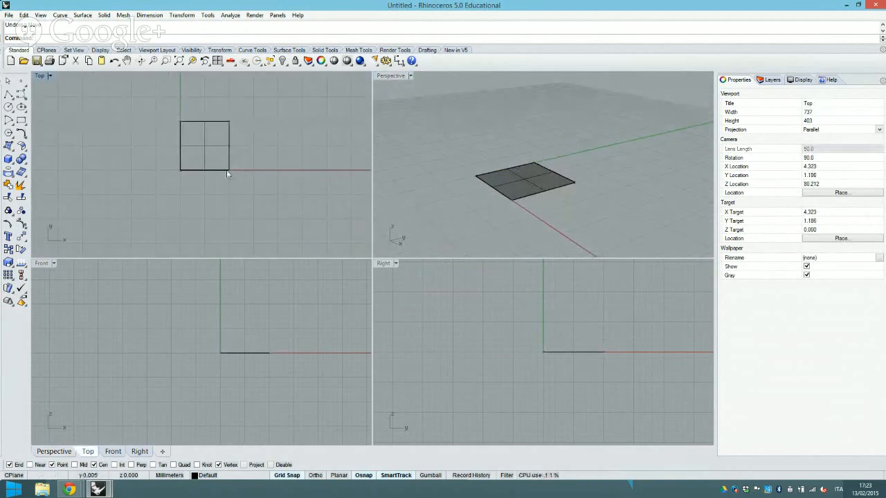
scroll(207, 142, "up", 3)
right_click_drag(197, 146, 230, 153)
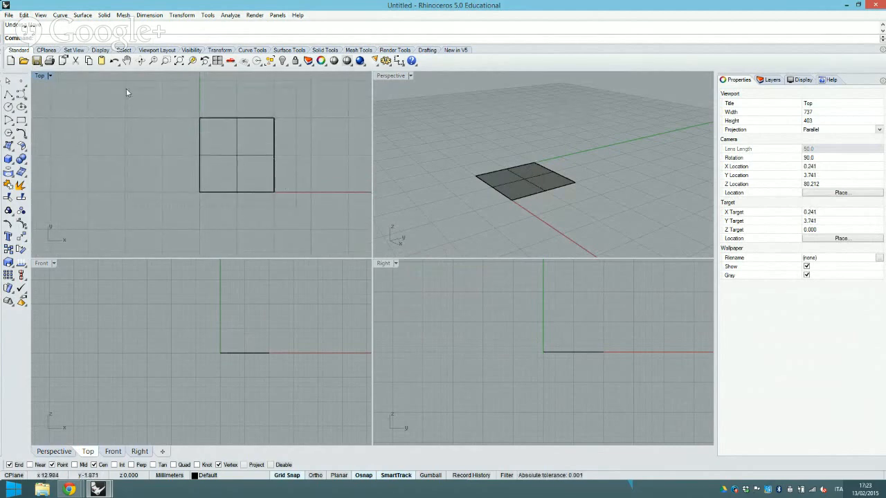
key("ctrl+a")
type("r")
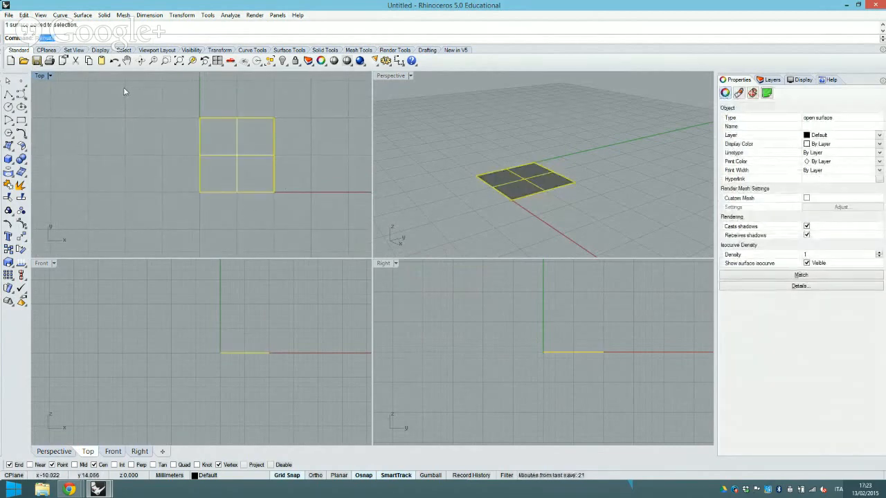
type("ebuil")
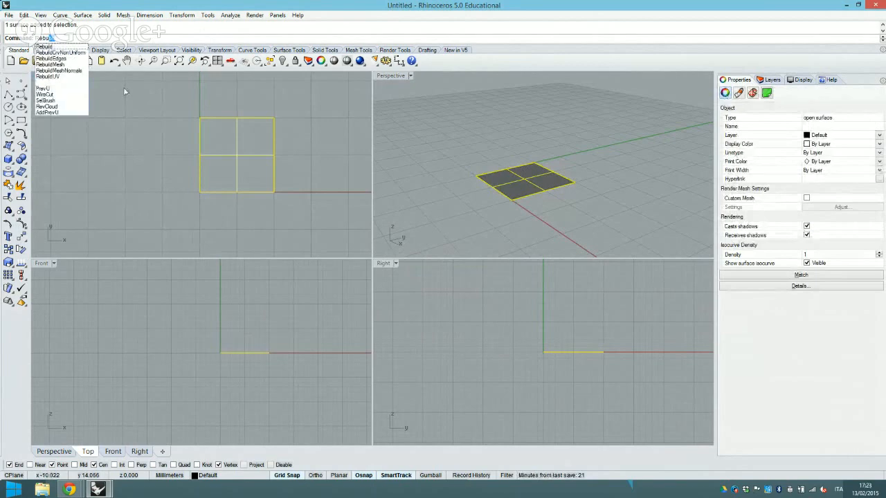
key("Return")
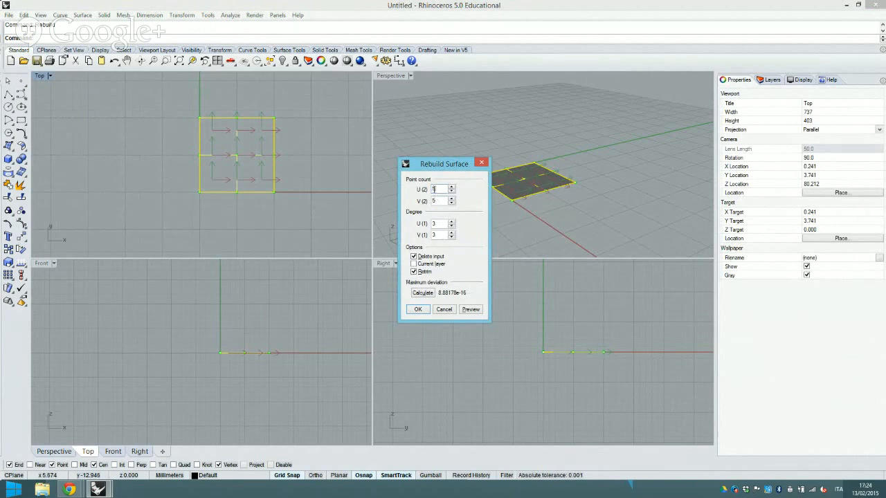
key("Tab")
left_click(418, 310)
Show the rebuilt surface's control points to examine their grid, and hide them again.
left_click(288, 213)
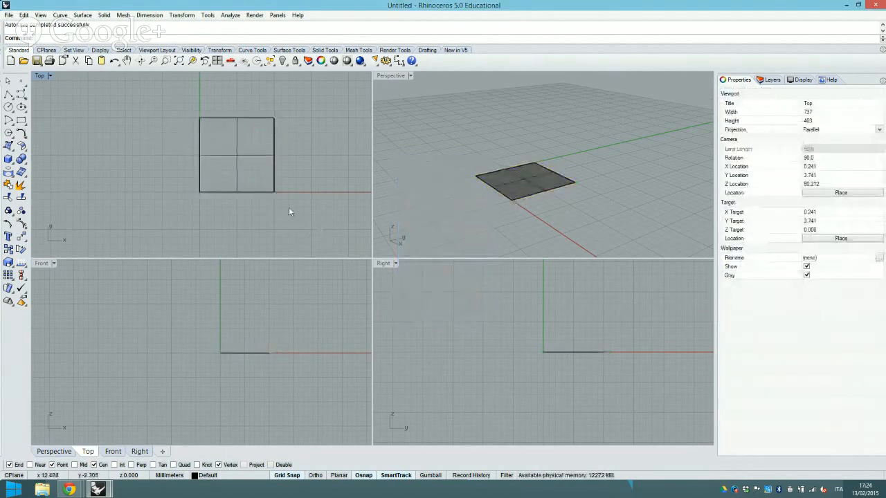
left_click(272, 174)
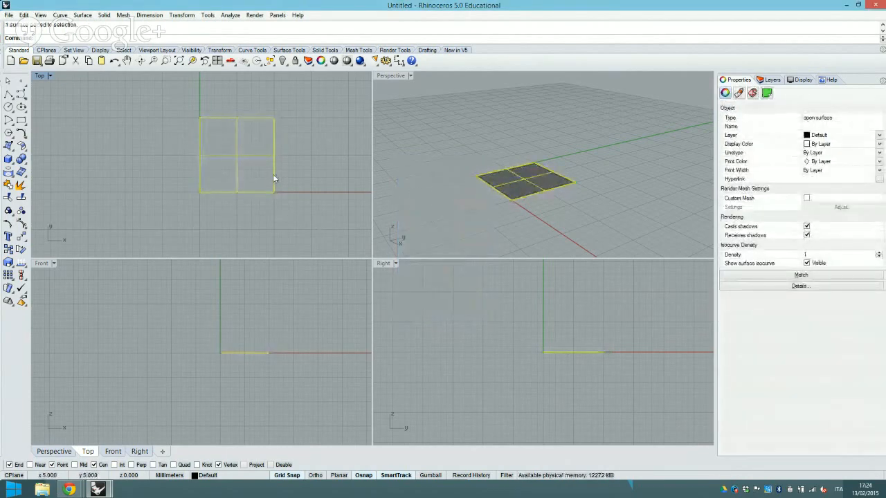
left_click(22, 224)
scroll(276, 173, "up", 1)
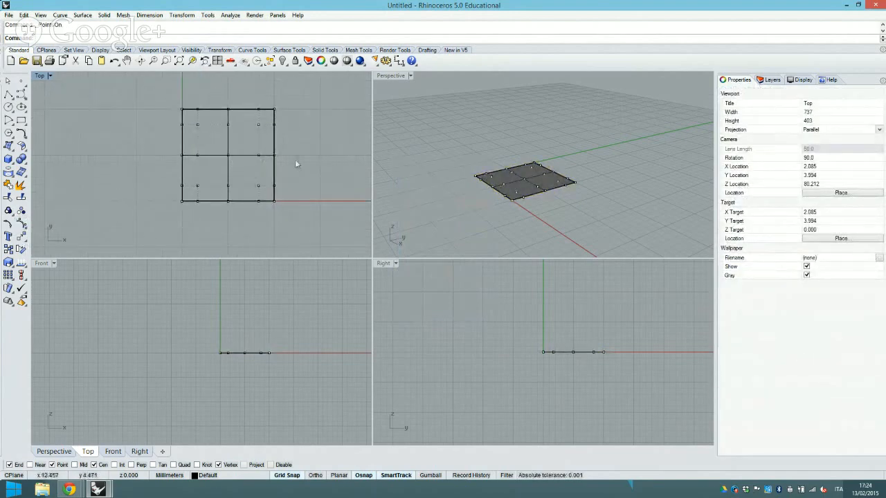
key("Escape")
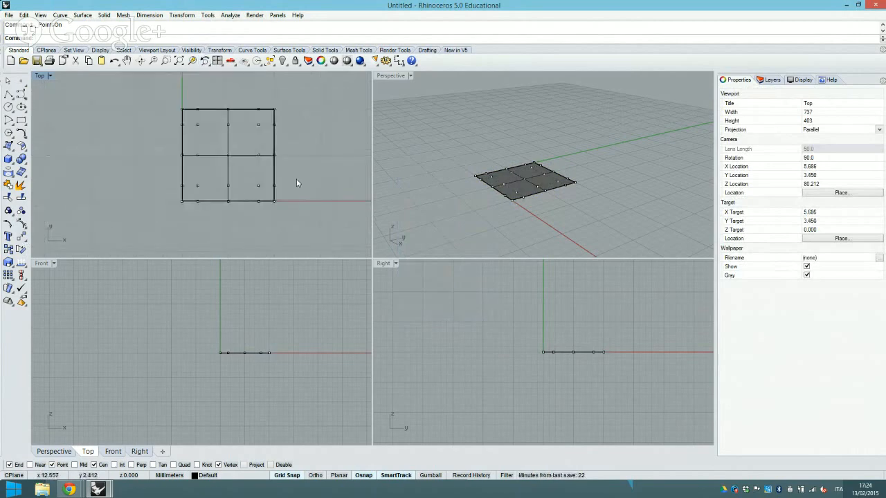
right_click_drag(530, 175, 524, 195)
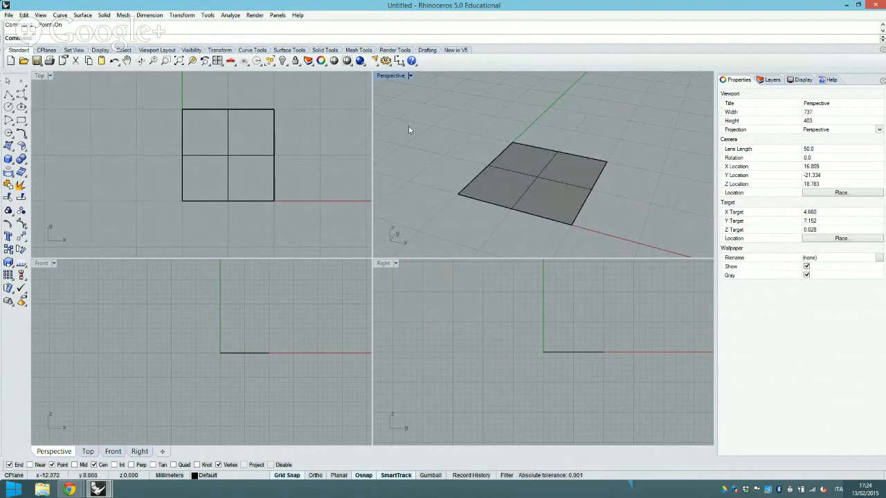
scroll(454, 138, "down", 2)
scroll(455, 140, "up", 2)
right_click_drag(552, 203, 530, 193)
scroll(535, 146, "up", 4)
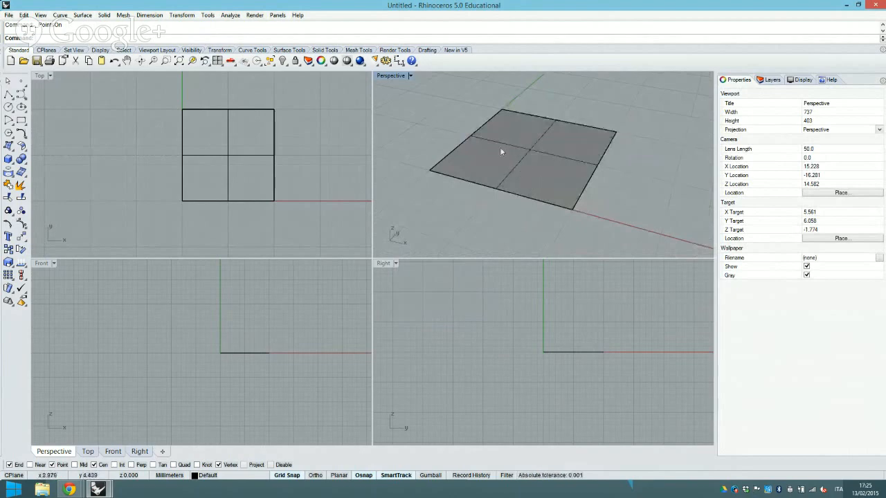
right_click_drag(644, 135, 530, 201)
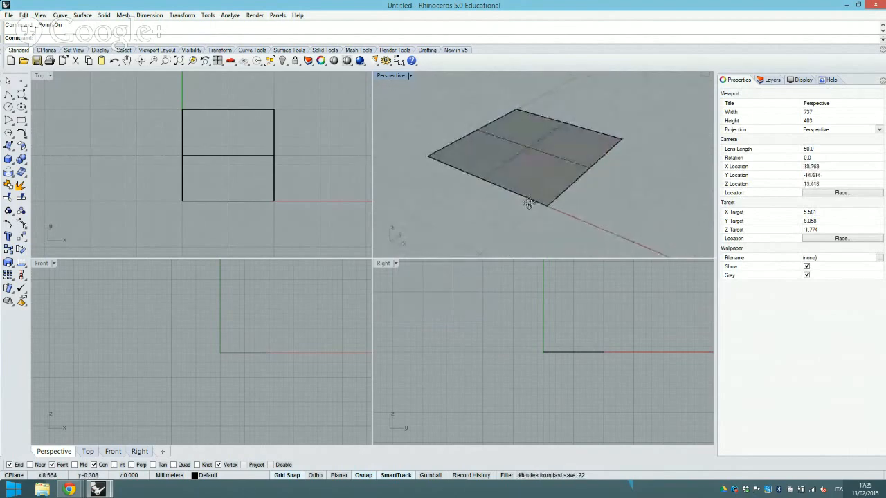
Open the Rhino options and bring up the settings of the Shaded display mode.
left_click(208, 16)
left_click(225, 209)
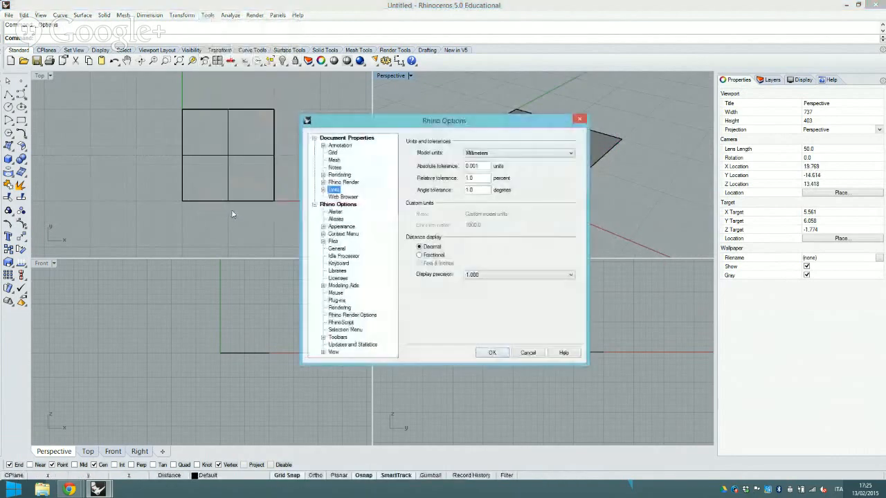
left_click(323, 353)
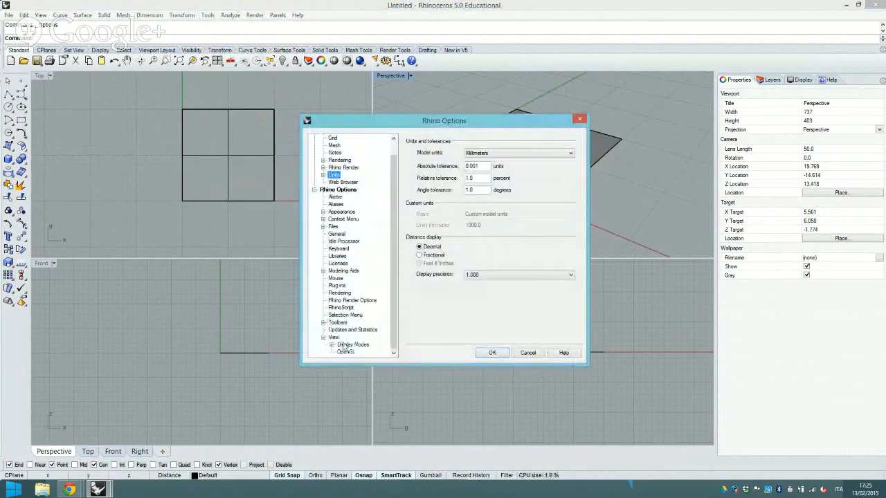
left_click(346, 345)
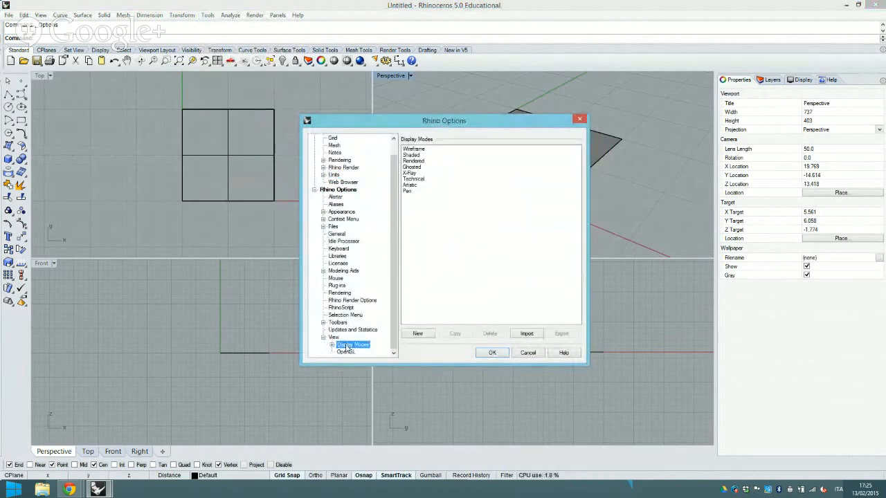
left_click(332, 344)
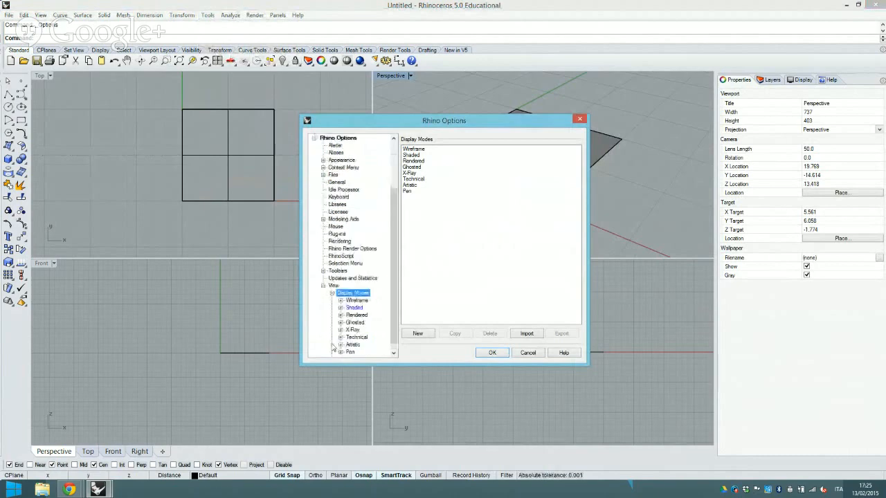
left_click(353, 308)
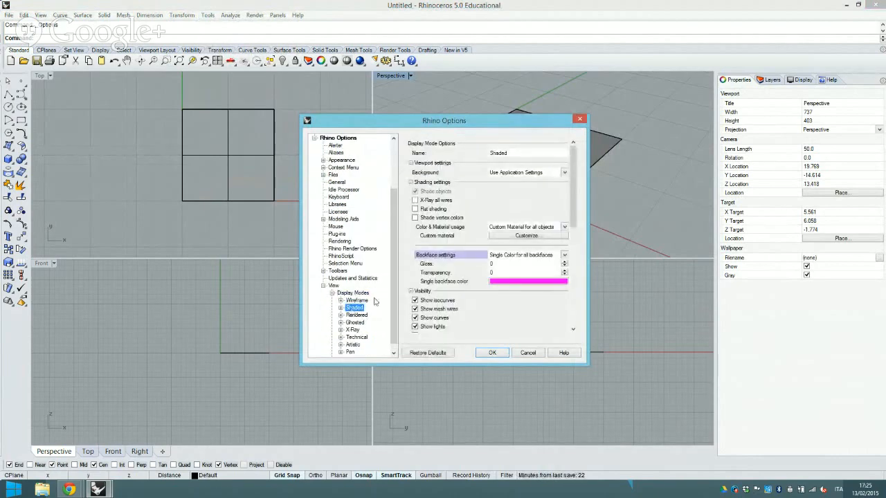
Set the Shaded mode's backfaces to a single color for all backfaces, using magenta, and accept the options.
scroll(572, 193, "down", 3)
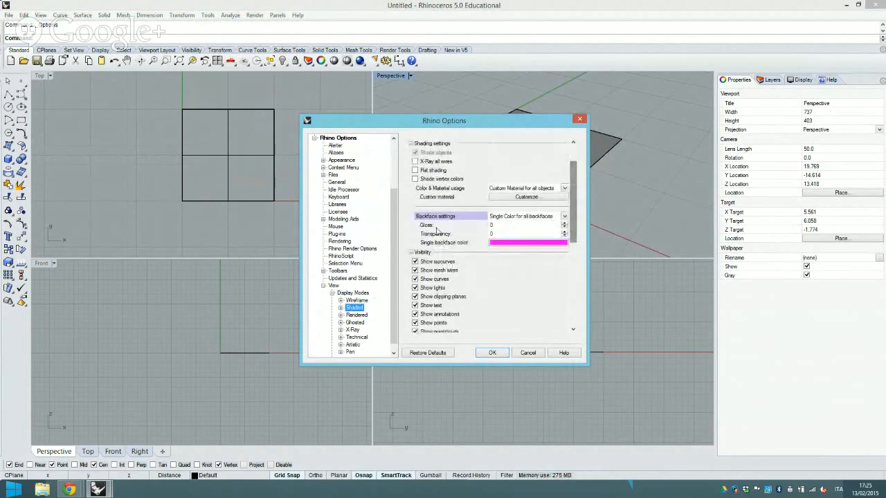
left_click(564, 217)
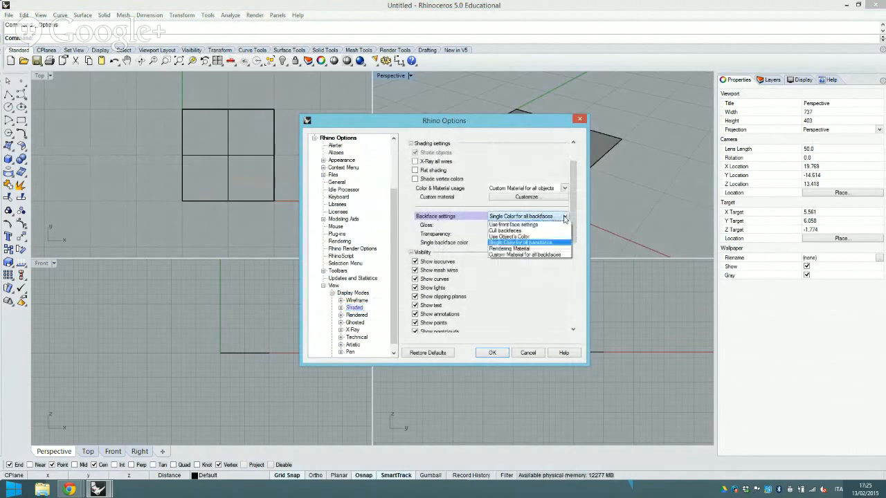
left_click(540, 245)
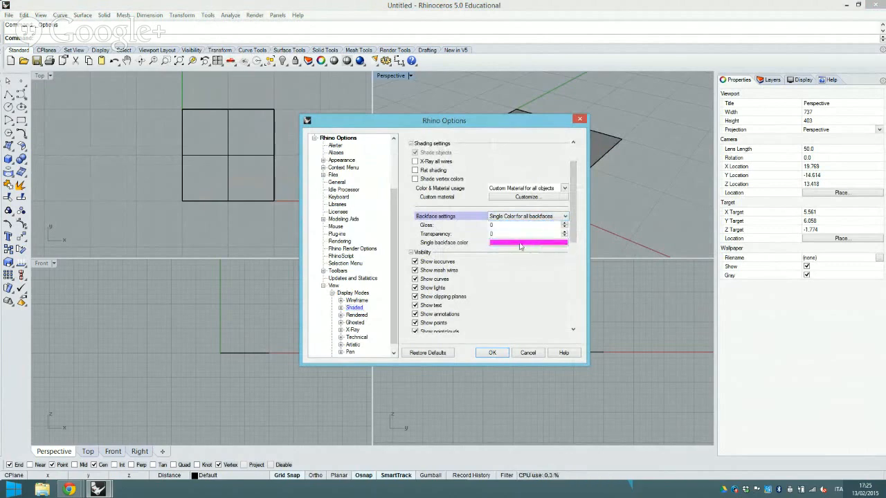
left_click(520, 244)
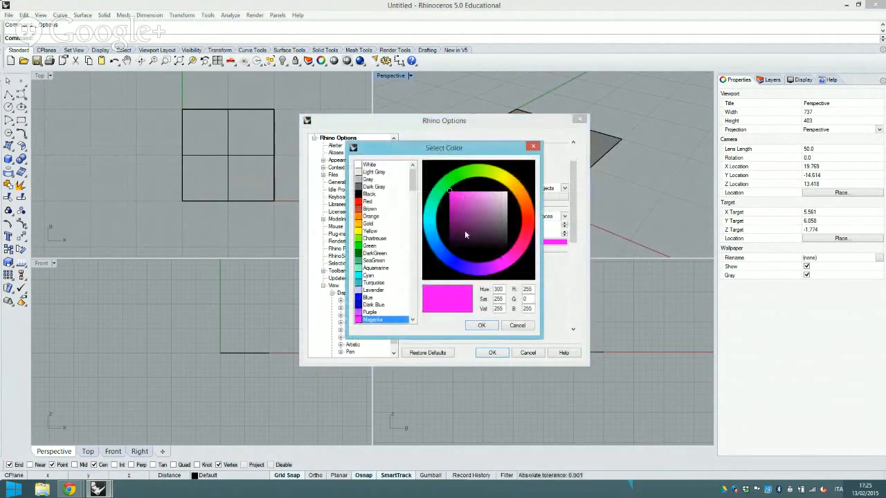
left_click(481, 325)
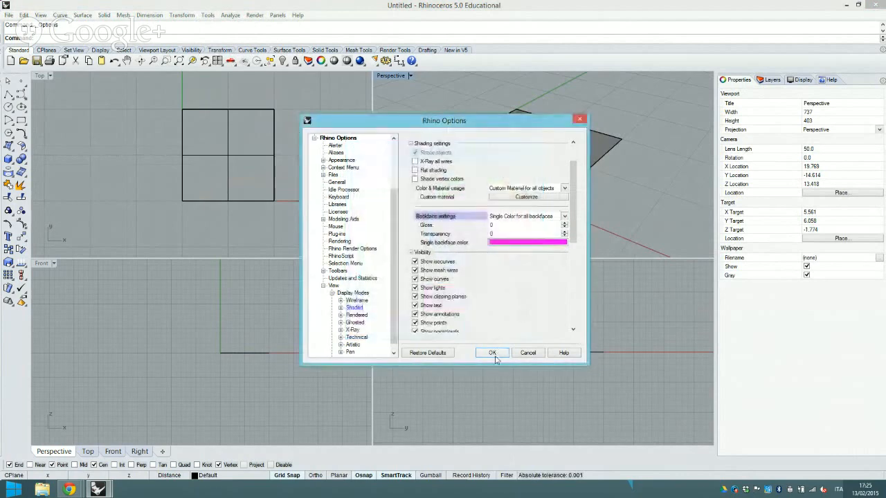
left_click(492, 352)
Apply Shaded display to the perspective viewport and flip the normal direction of the plane surface.
left_click(398, 76)
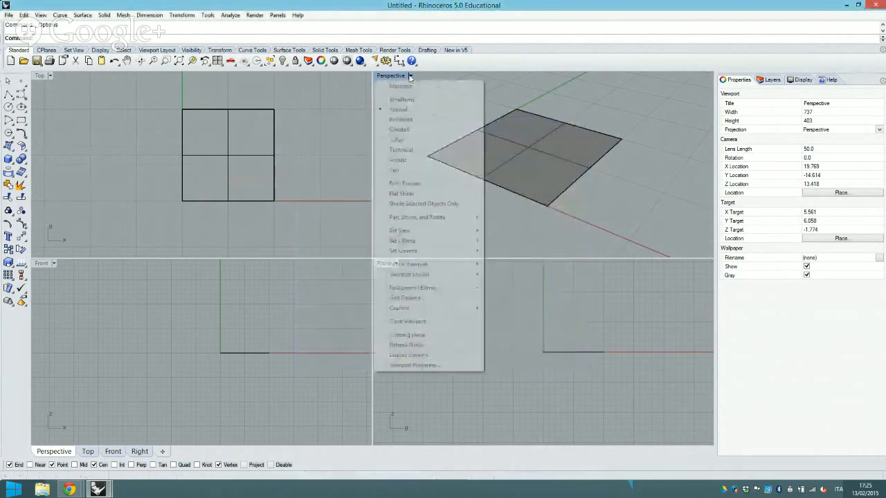
left_click(401, 113)
mouse_move(479, 213)
right_mouse_down()
mouse_move(478, 123)
mouse_move(510, 187)
mouse_move(502, 113)
mouse_move(518, 196)
mouse_move(524, 169)
mouse_move(521, 197)
mouse_move(519, 106)
mouse_move(519, 184)
mouse_move(488, 206)
mouse_move(541, 188)
right_mouse_up()
left_click(538, 187)
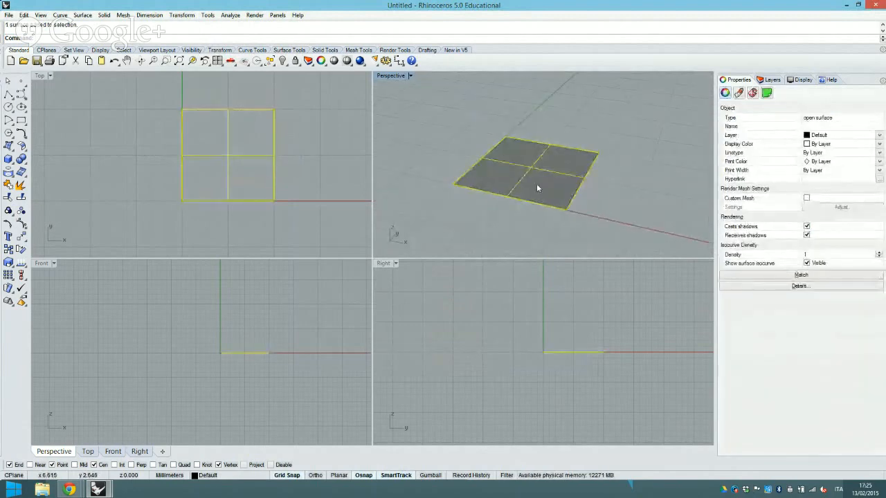
type("Flip")
key("Return")
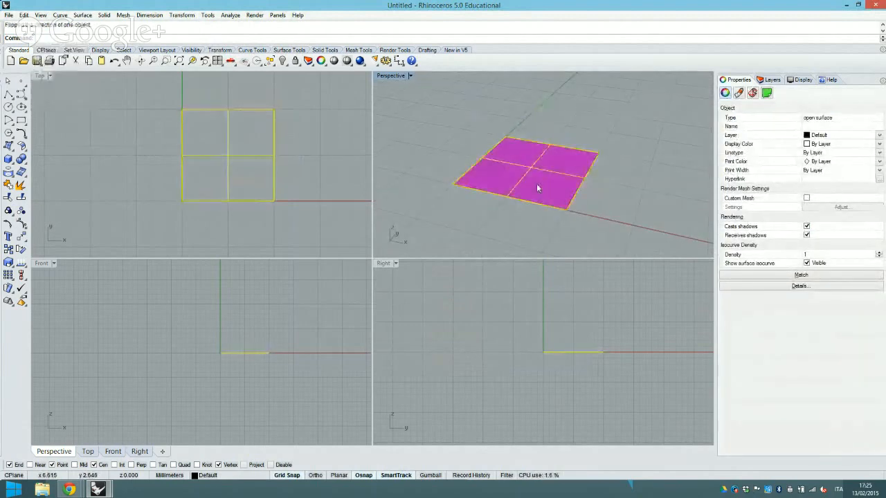
Undo the last flip of the plane surface's normal direction.
right_click_drag(551, 234, 543, 187)
left_click(580, 156)
right_click_drag(580, 156, 606, 214)
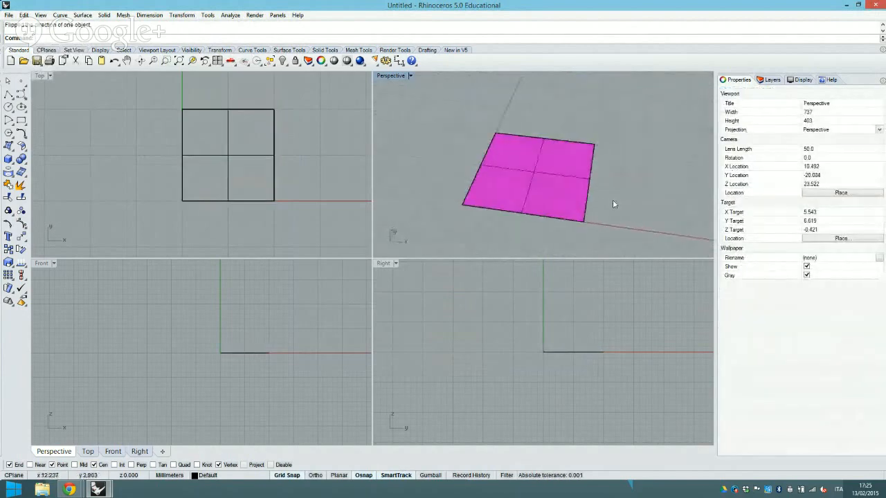
key("ctrl+z")
left_click(564, 236)
right_click_drag(564, 237, 568, 217)
scroll(531, 205, "down", 6)
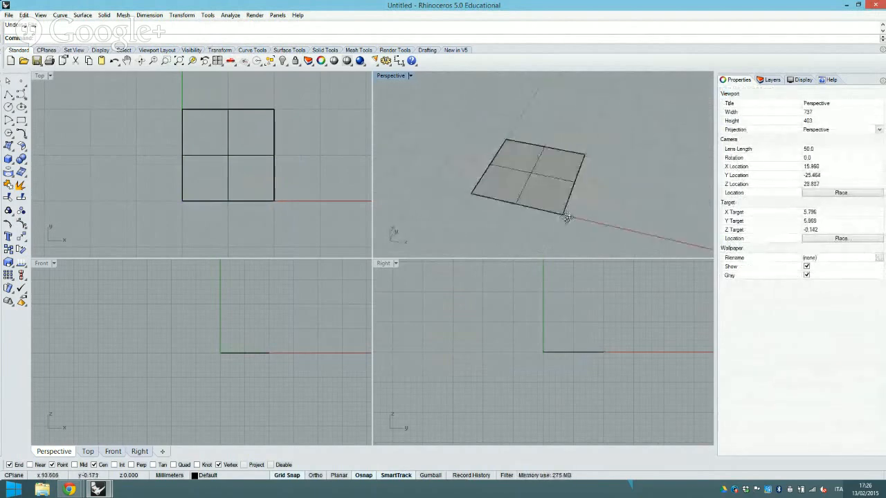
Run the Dir command on the plane surface to inspect its normal direction arrows, and end the direction display.
type("Dir")
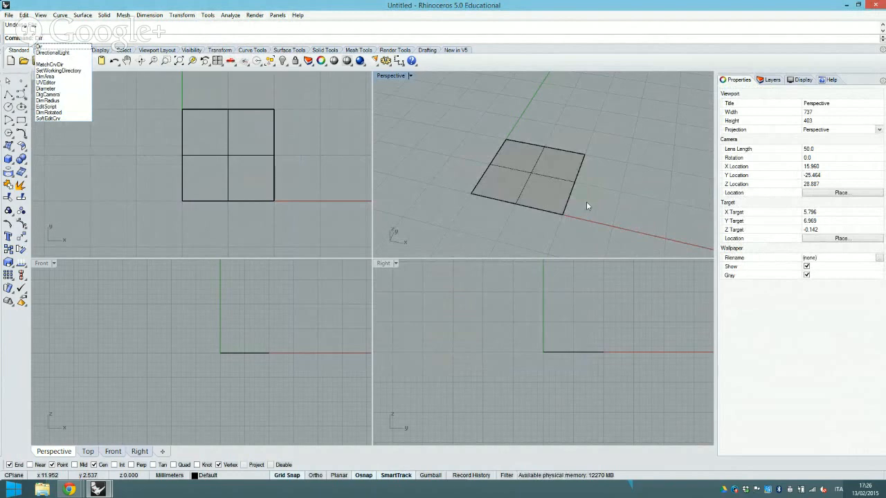
key("Return")
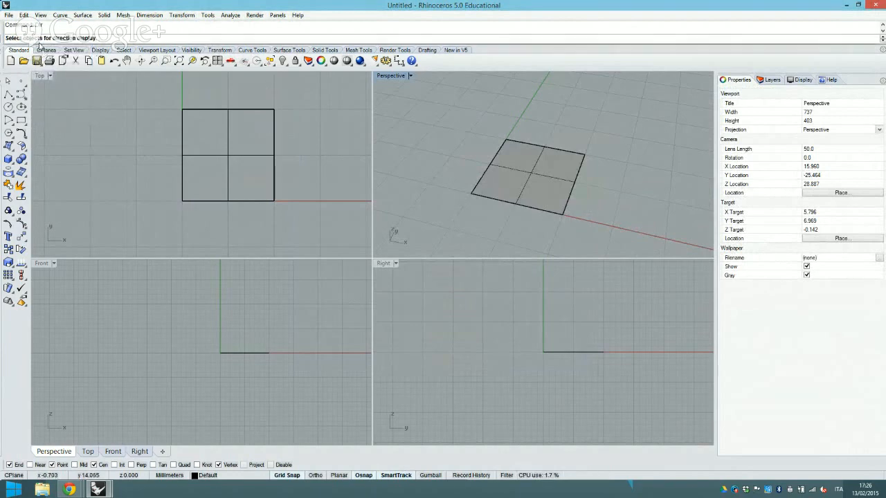
left_click(540, 178)
key("Return")
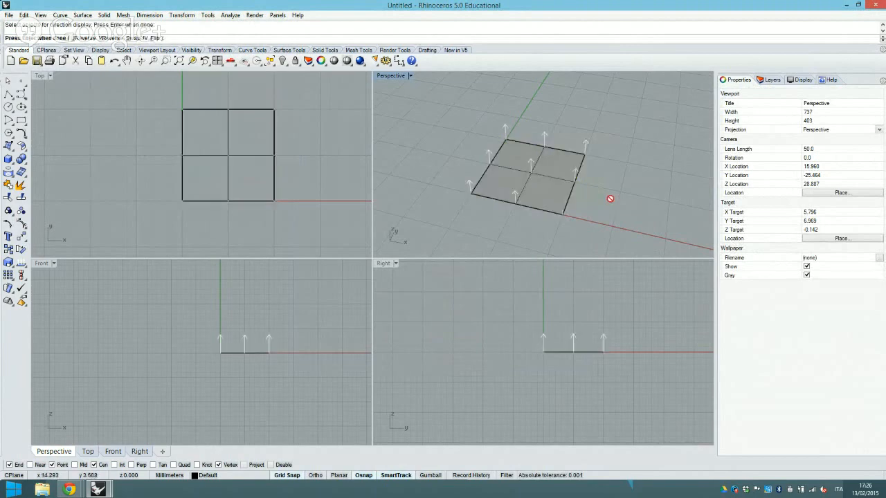
right_click_drag(522, 217, 535, 193)
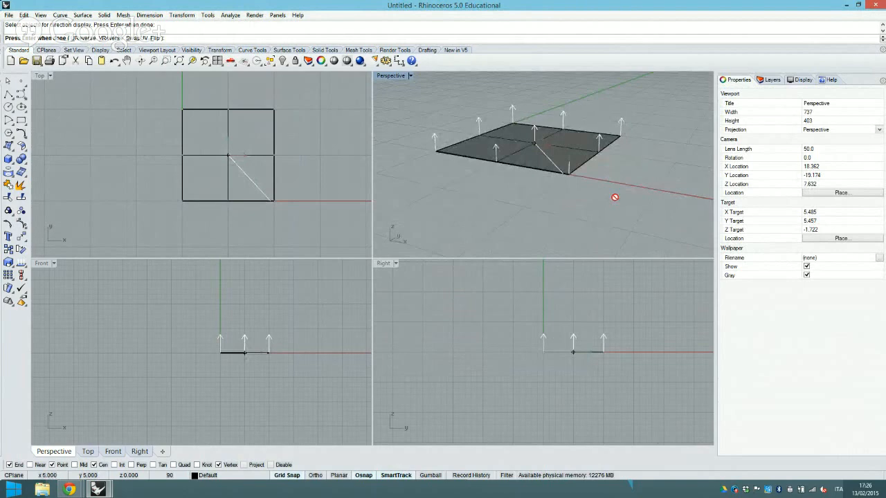
right_click(575, 205)
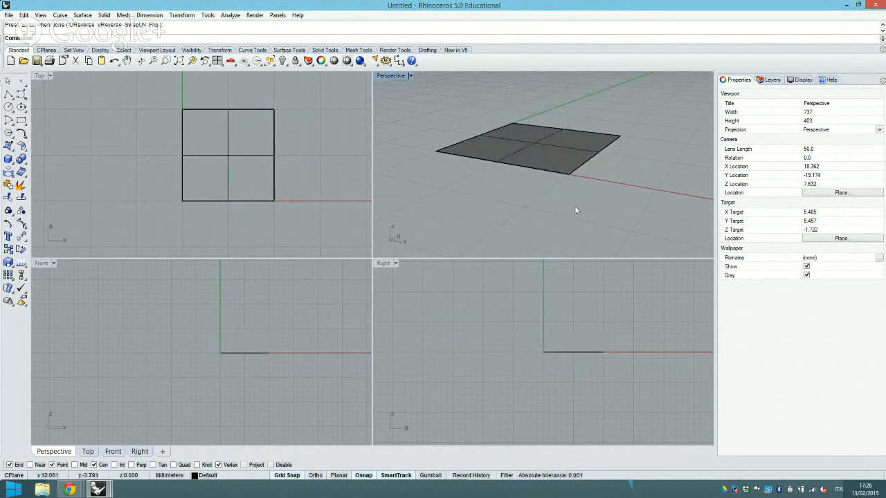
Turn on the control points of the plane surface.
left_click(311, 216)
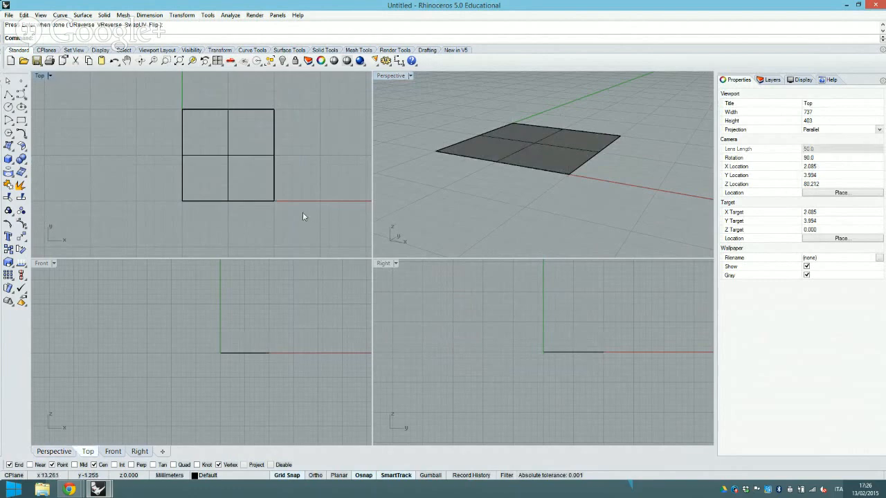
key("ctrl+a")
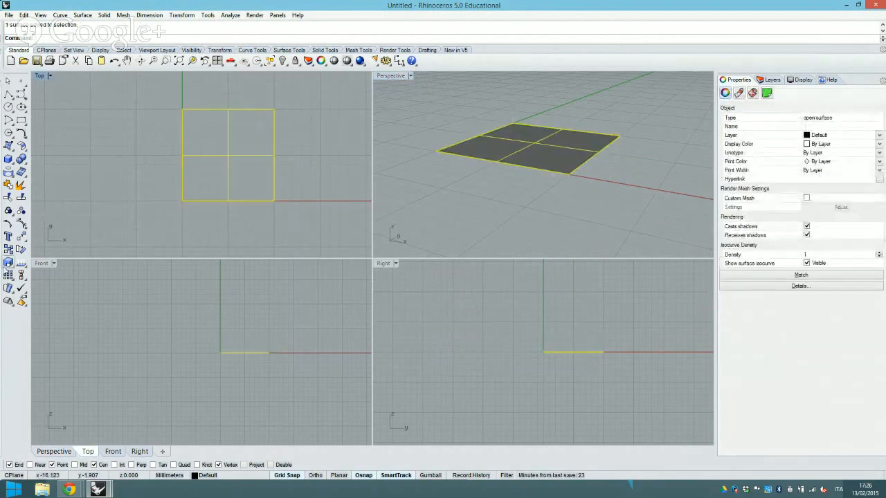
left_click(22, 237)
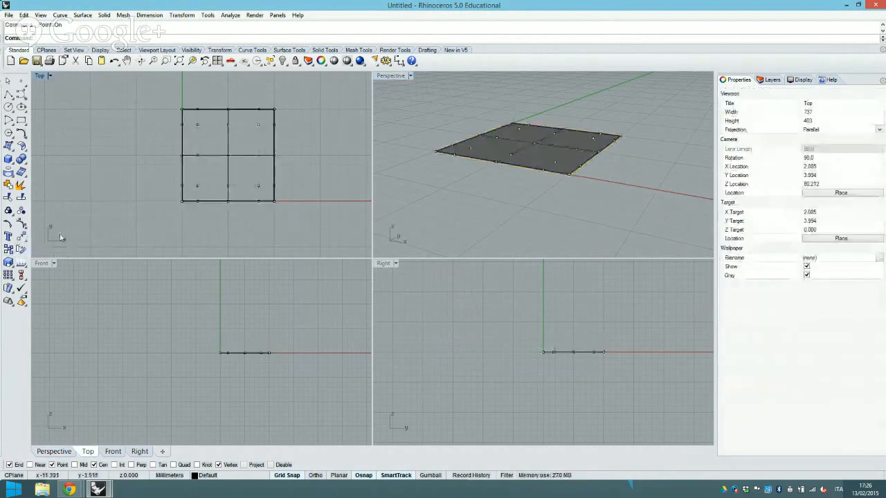
left_click(410, 110)
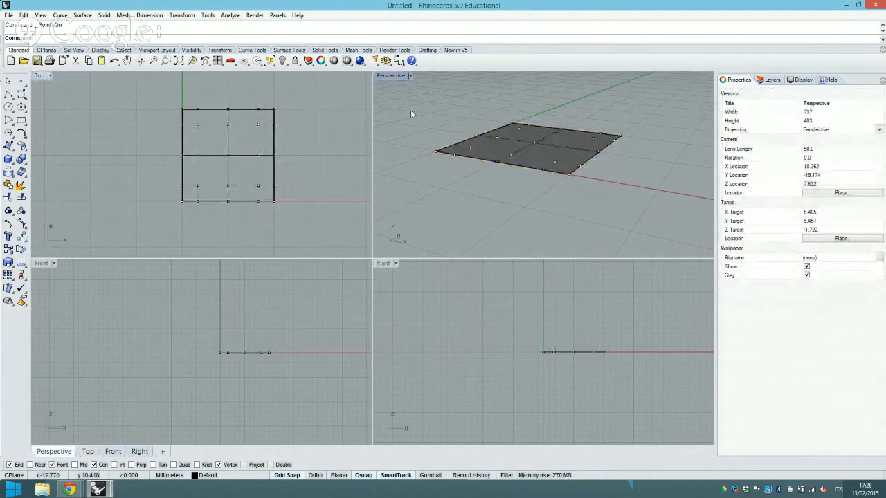
left_click(206, 218)
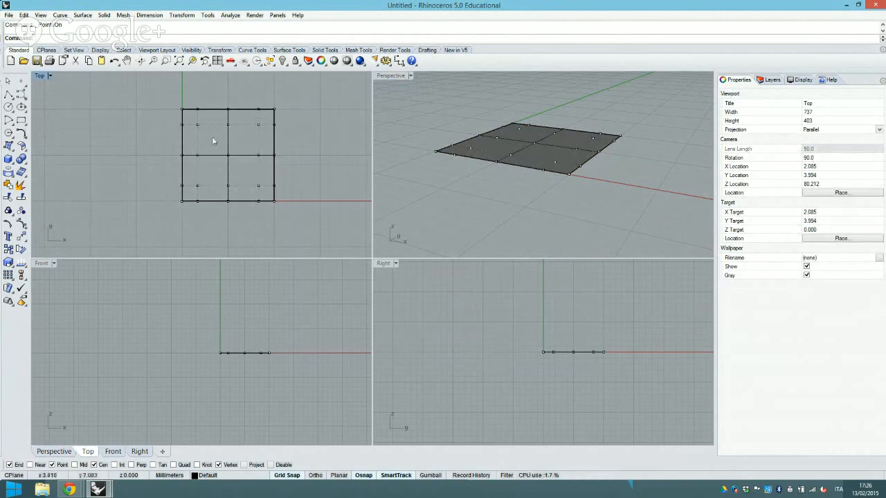
Move the four control points at the surface's origin corner vertically upward by about 6 mm.
left_click_drag(204, 222, 164, 175)
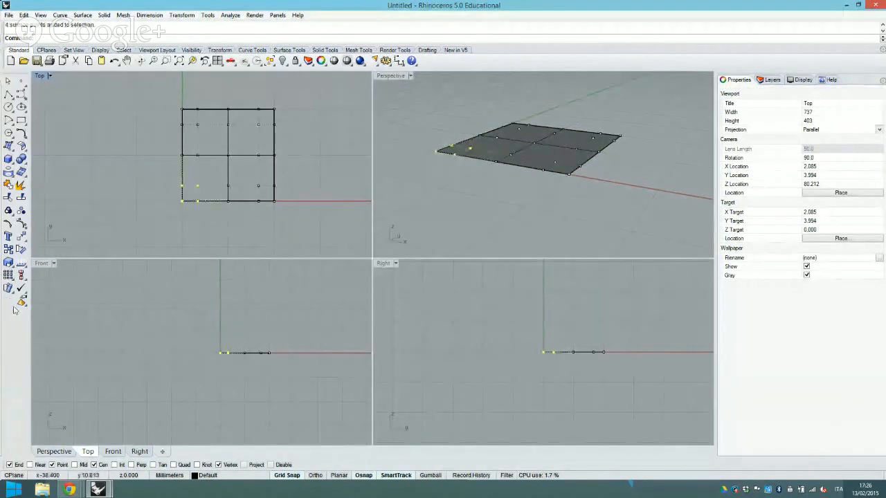
left_click(22, 236)
left_click(164, 366)
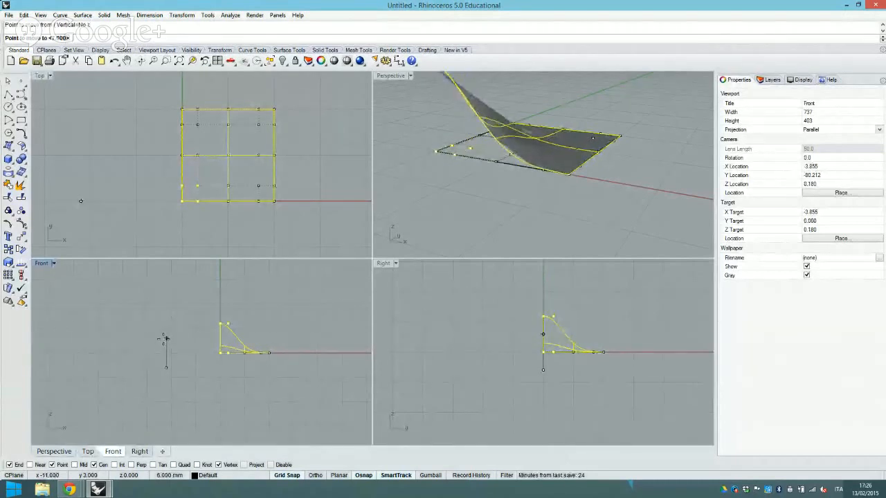
left_click(166, 338)
left_click(165, 329)
scroll(490, 181, "down", 6)
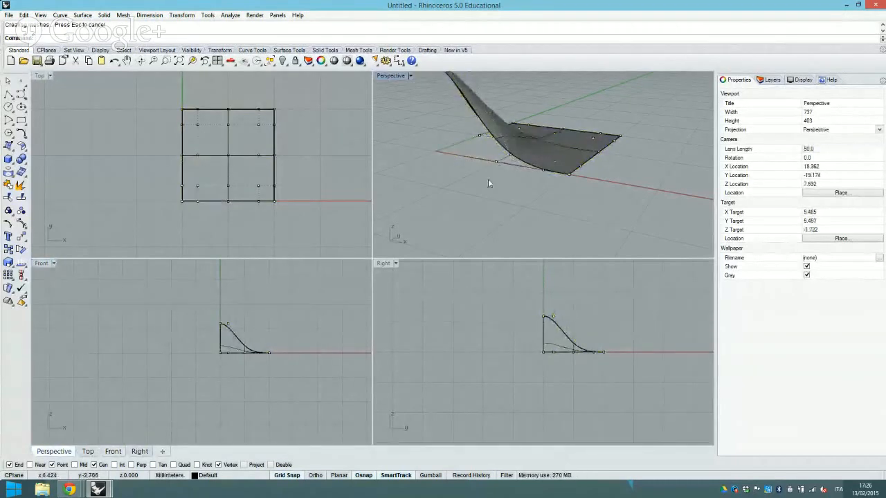
Move the two control points at the middle of the edge opposite the Y axis vertically downward by about 5 mm.
right_click_drag(559, 185, 523, 197)
scroll(588, 182, "up", 4)
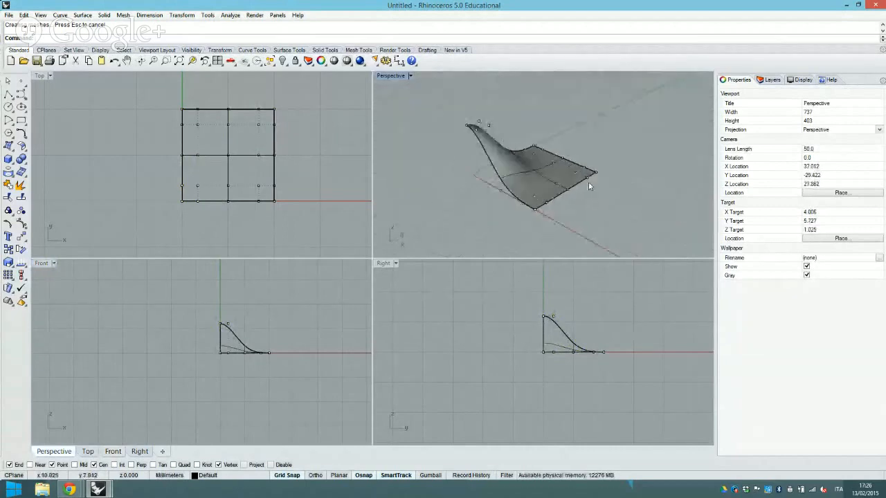
left_click_drag(570, 200, 543, 177)
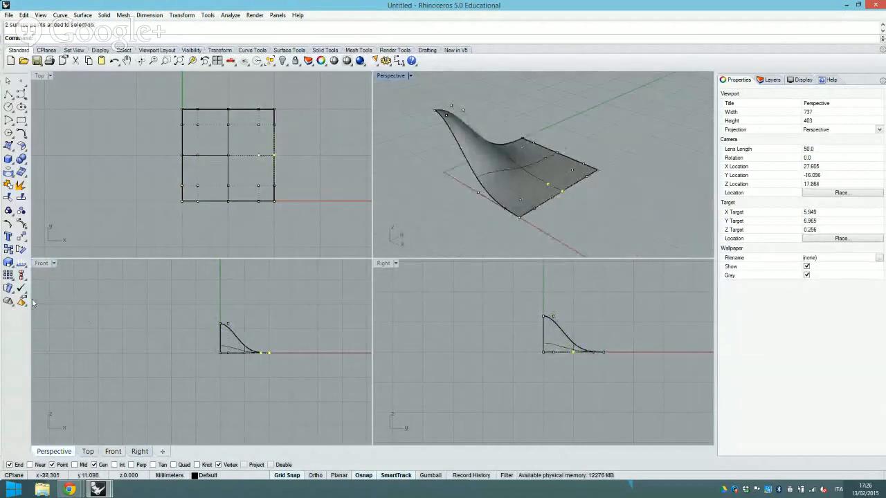
left_click(22, 236)
left_click(297, 320)
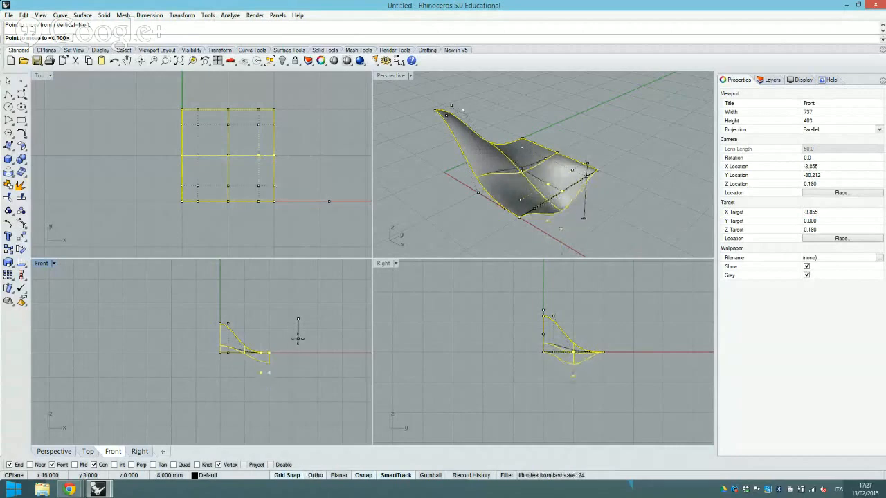
key("Escape")
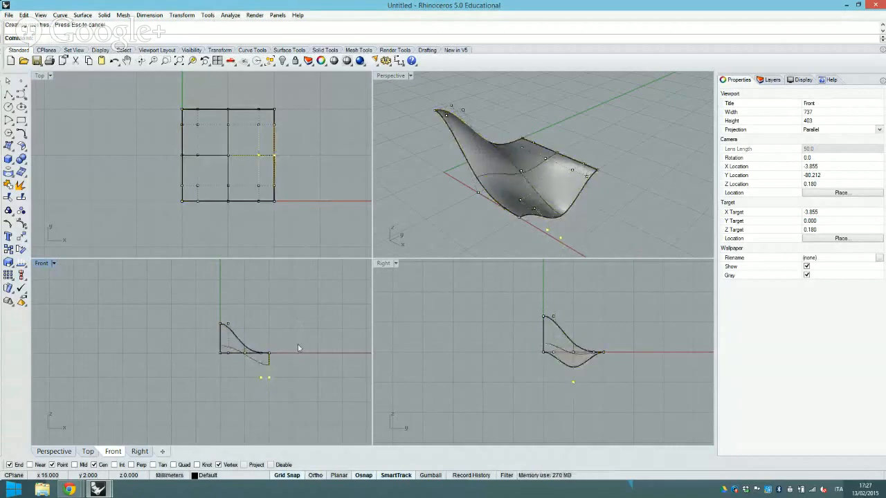
Raise the two control points at the far end of the surface's Y-axis edge by about 5 mm and hide the control points.
right_click_drag(485, 194, 621, 176)
scroll(573, 155, "up", 5)
left_click_drag(572, 155, 541, 112)
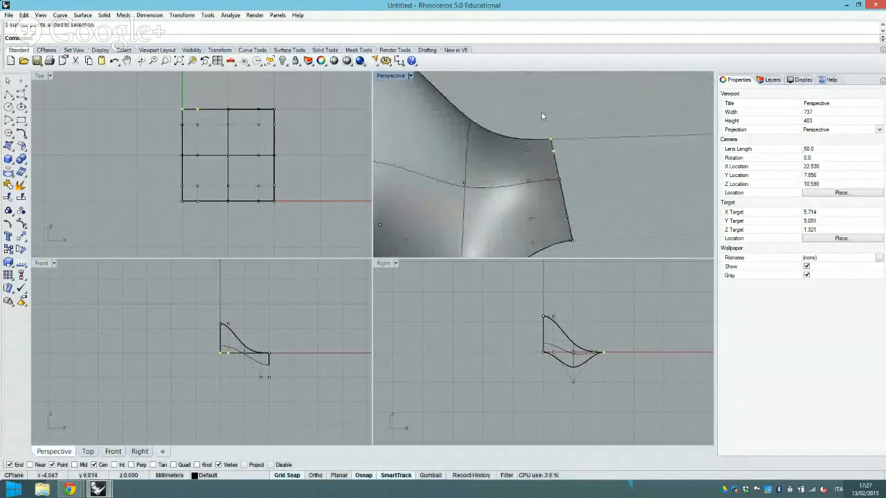
left_click(21, 237)
left_click(293, 348)
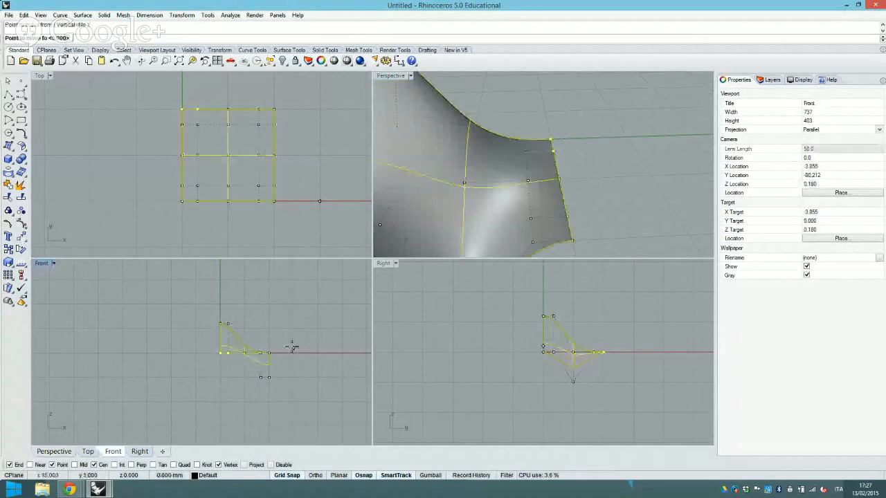
left_click(291, 323)
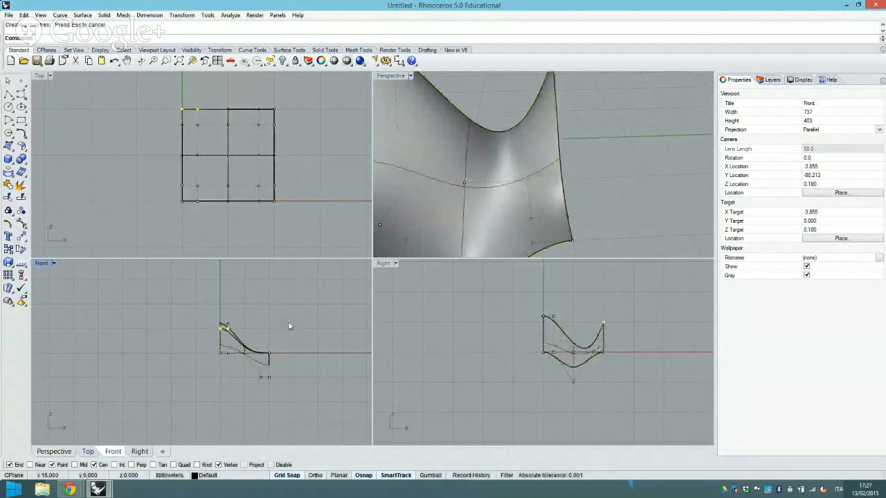
scroll(537, 196, "down", 5)
key("Escape")
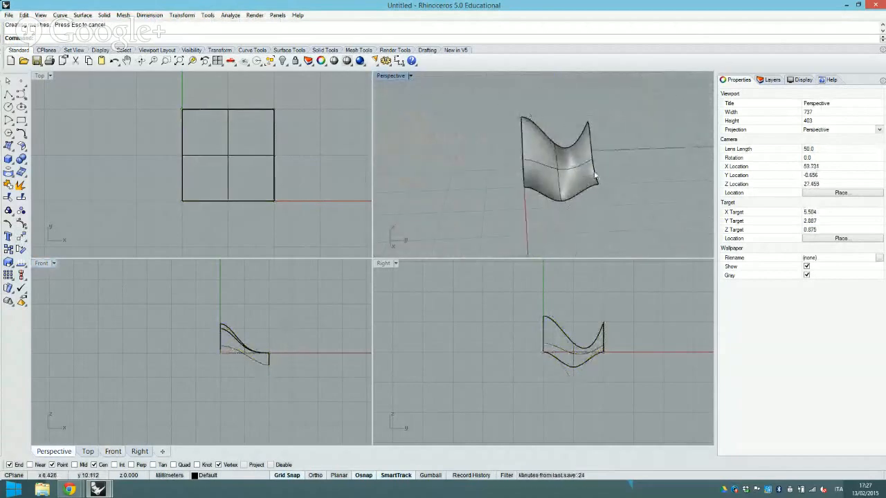
Examine the deformed surface from several angles, showing its control points and hiding them again.
scroll(535, 175, "up", 6)
right_click_drag(497, 217, 537, 192)
scroll(536, 173, "down", 3)
right_click_drag(537, 157, 522, 202)
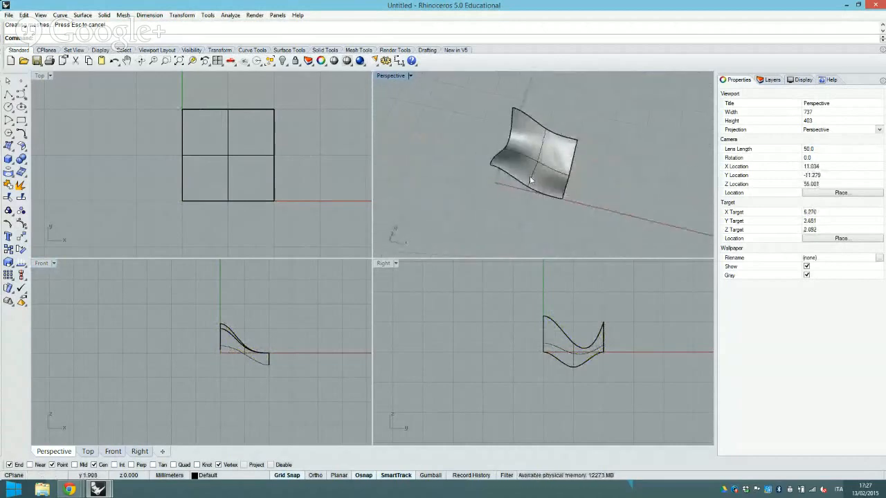
left_click(530, 182)
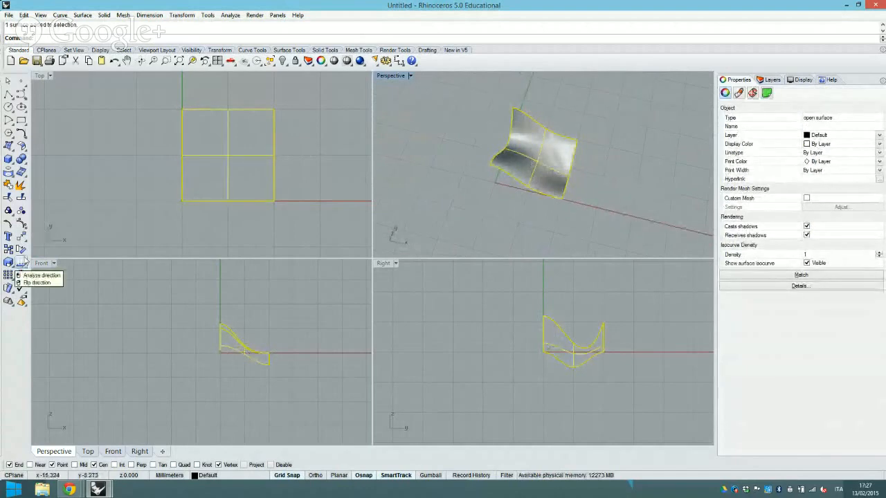
left_click(21, 262)
right_click_drag(575, 207, 564, 157)
scroll(563, 156, "up", 4)
key("Escape")
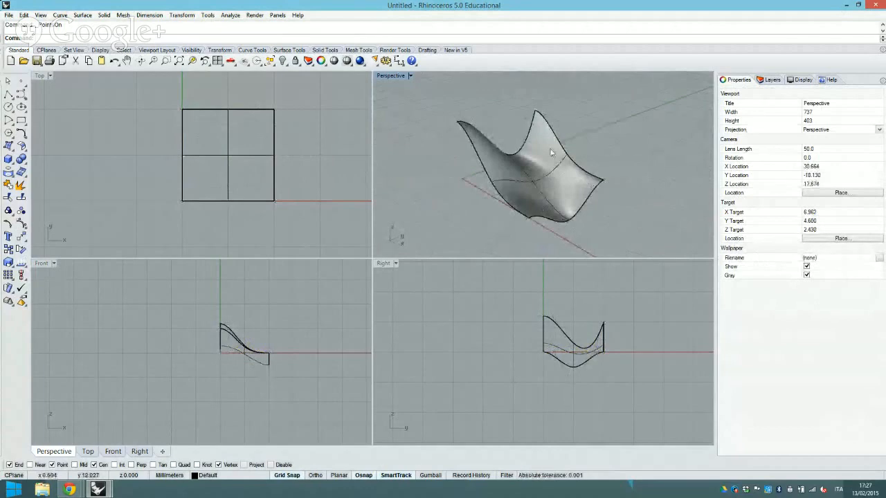
Open the deformed surface's object details to check its degree and control point count in U and V, and close them.
left_click(551, 152)
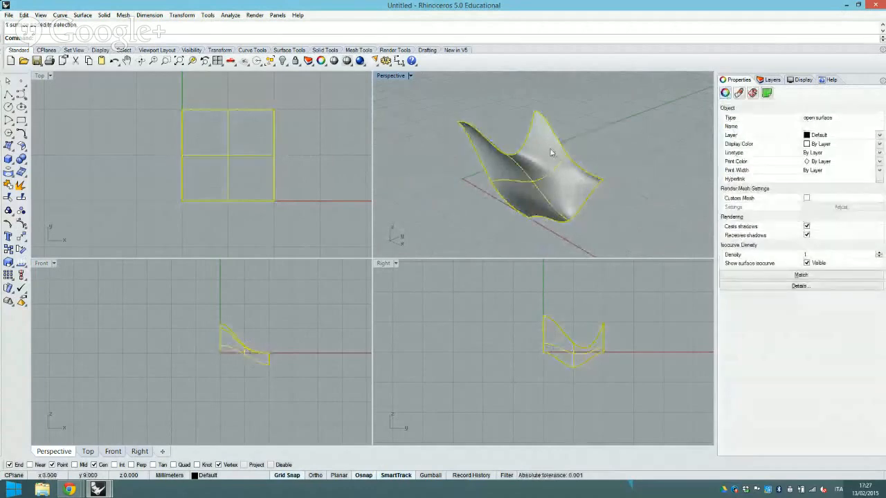
left_click(800, 286)
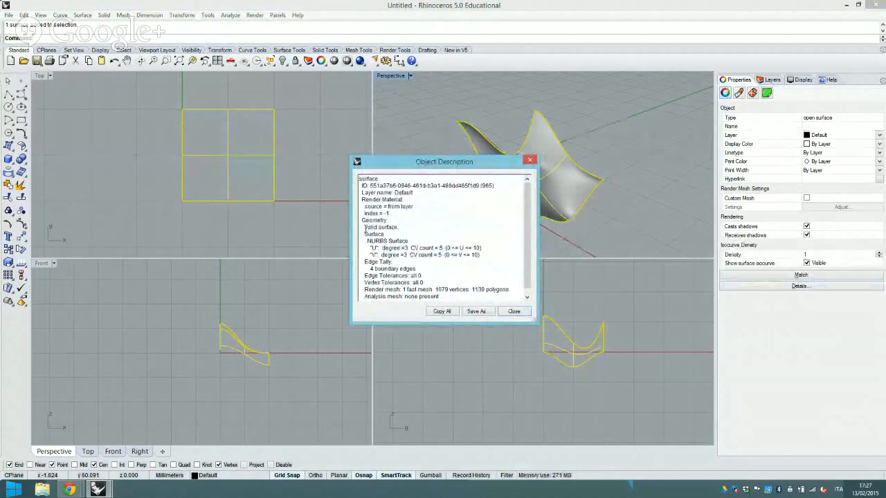
left_click_drag(364, 234, 424, 248)
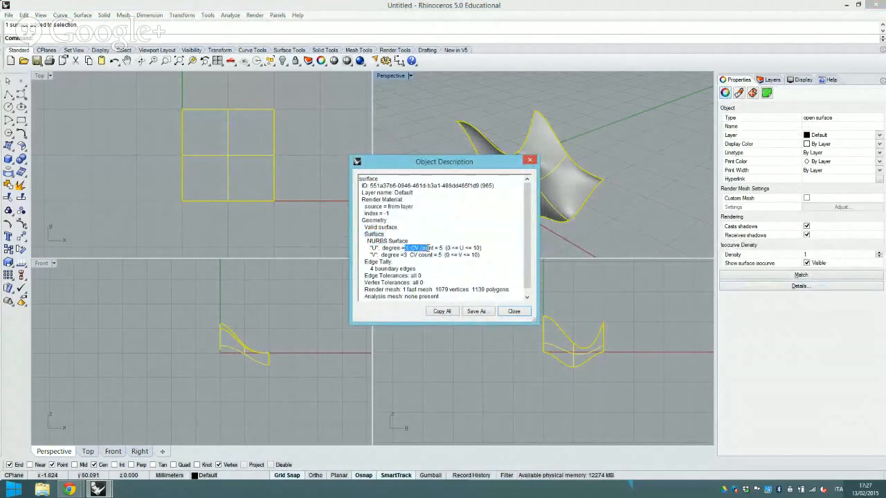
left_click(403, 255)
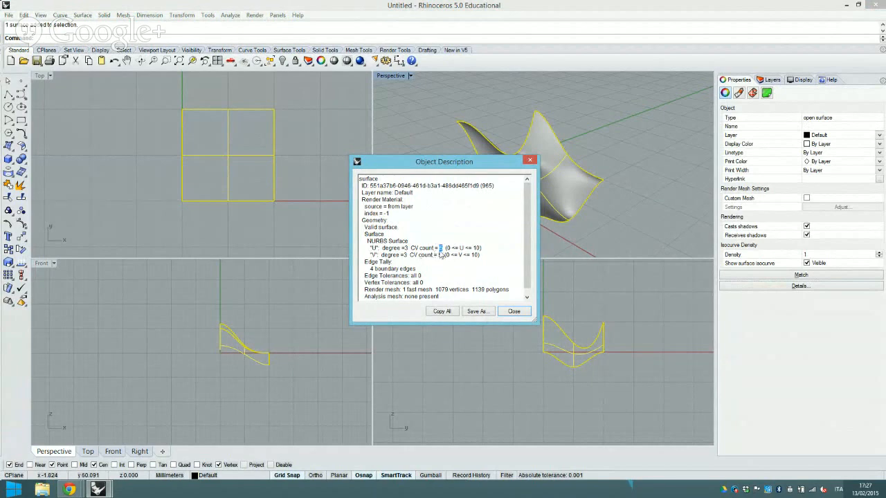
scroll(437, 255, "down", 1)
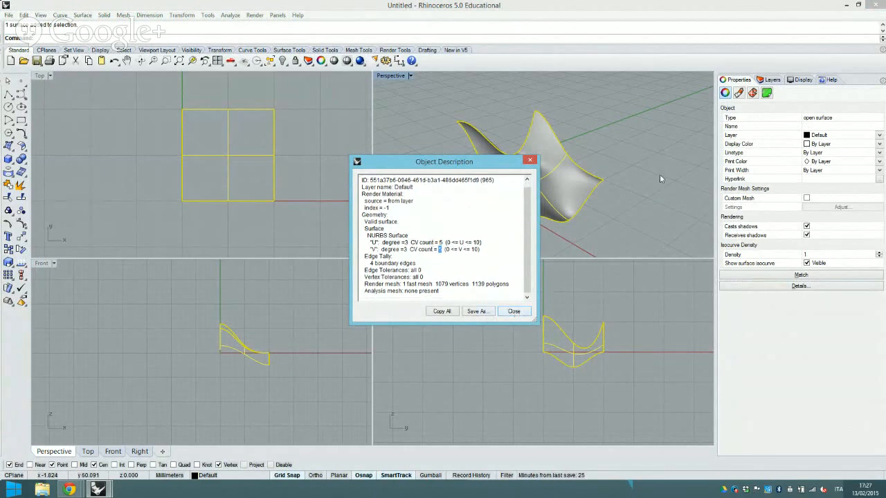
left_click(512, 310)
left_click(627, 155)
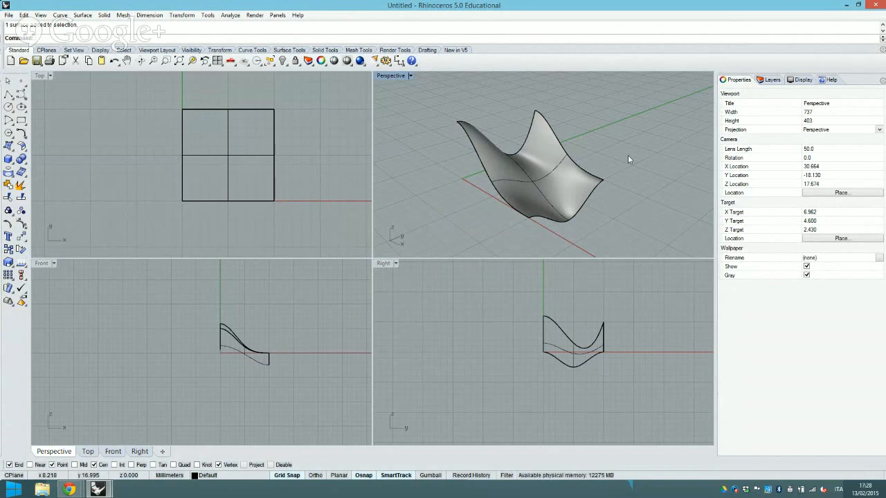
Maximize the perspective viewport and select the deformed surface.
double_click(379, 76)
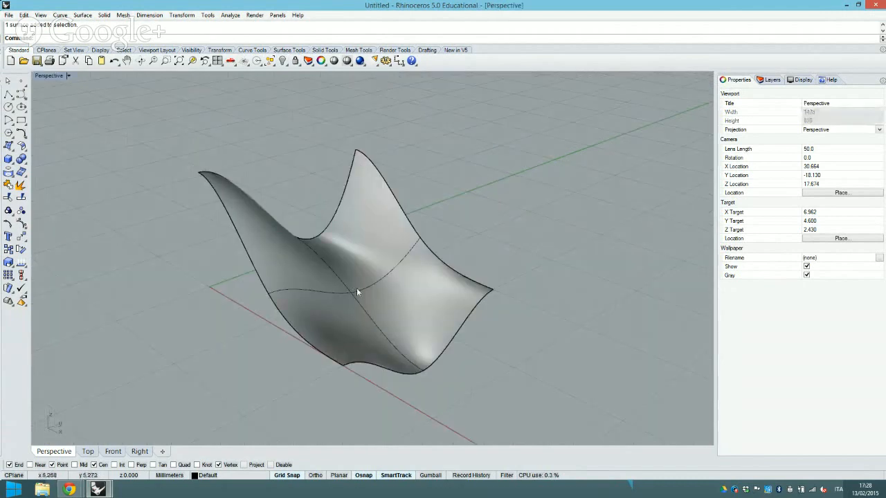
right_click_drag(356, 288, 283, 249, "shift")
scroll(274, 246, "down", 3)
scroll(279, 231, "up", 4)
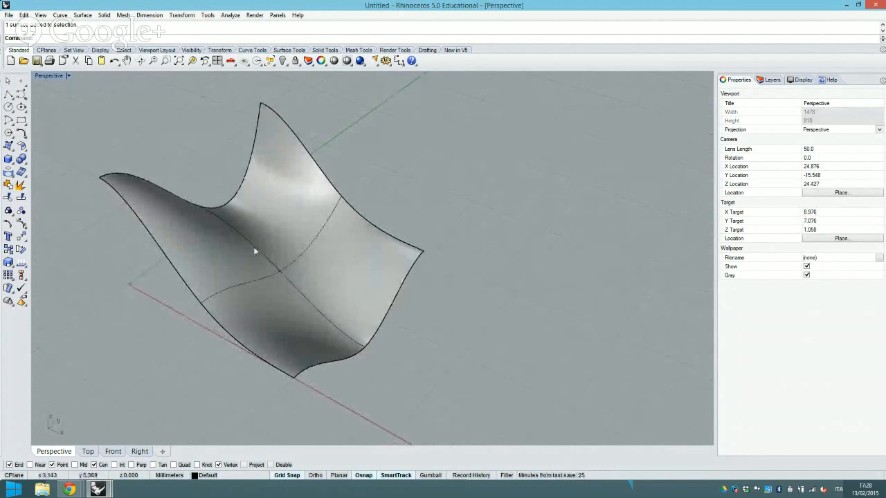
left_click(266, 262)
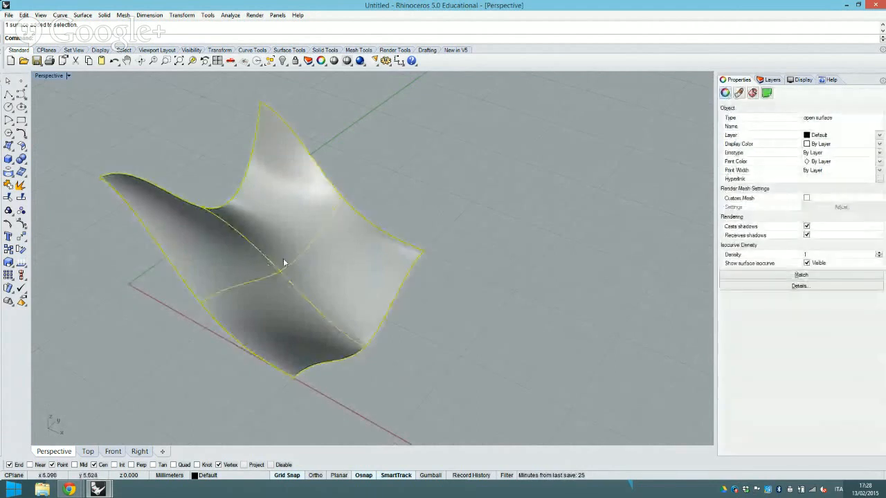
Deselect the surface and shrink the perspective viewport to about half the screen width, keeping the surface in view.
key("Escape")
left_click_drag(716, 170, 485, 170)
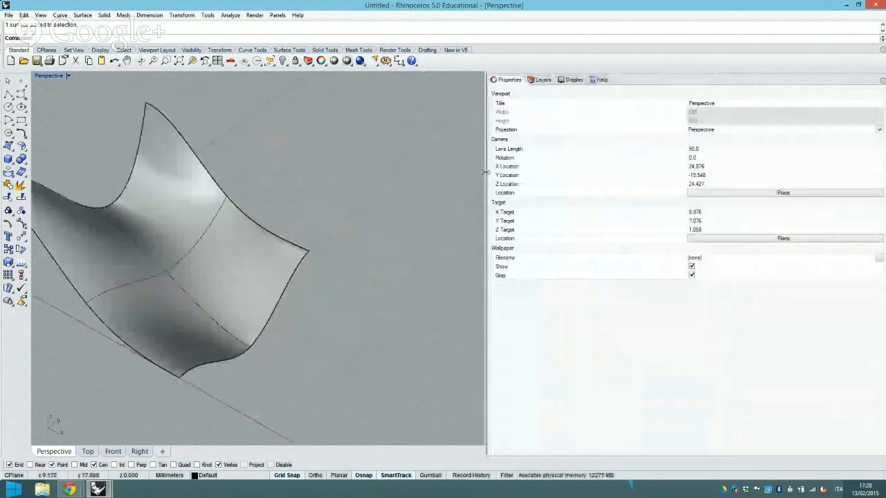
right_click_drag(201, 235, 249, 237, "shift")
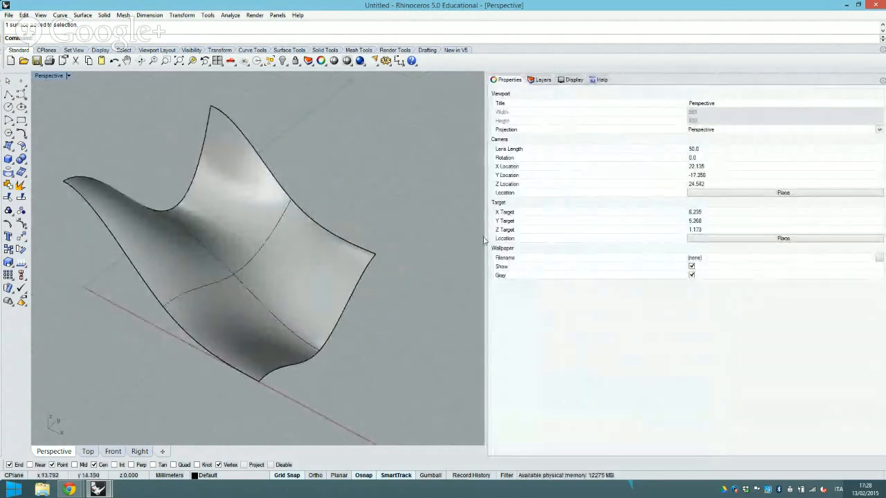
left_click_drag(486, 234, 461, 232)
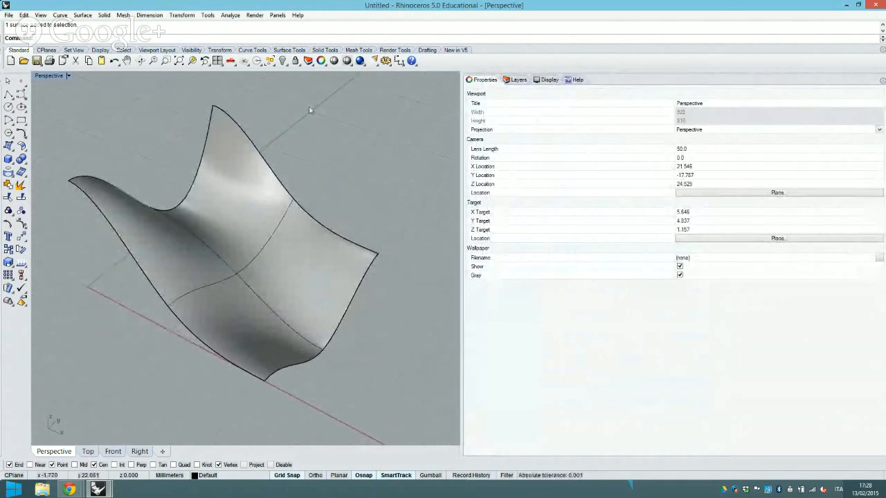
Launch Grasshopper and place its window beside the surface in the perspective viewport.
type("Grasshopper")
key("Return")
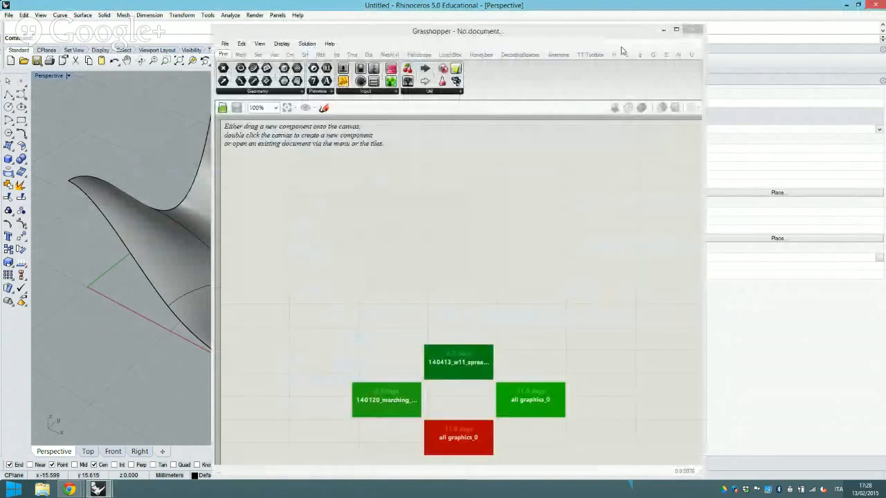
left_click_drag(608, 34, 790, 11)
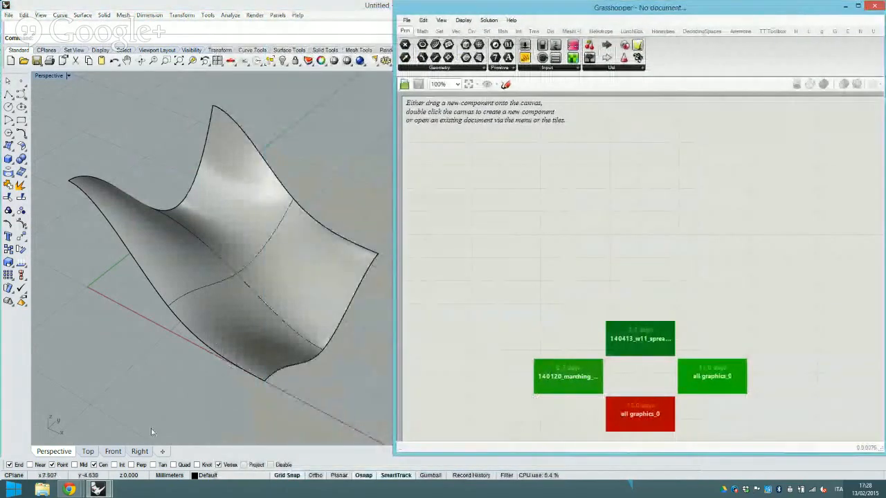
Switch to Chrome and open the Download page of grasshopper3d.com in a new tab.
mouse_move(69, 489)
left_click(77, 441)
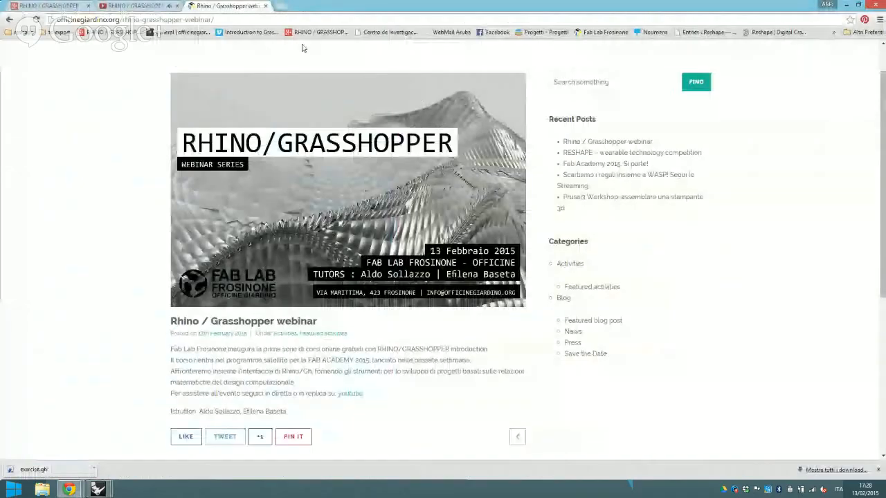
left_click(292, 6)
type("grasshopper3d.com")
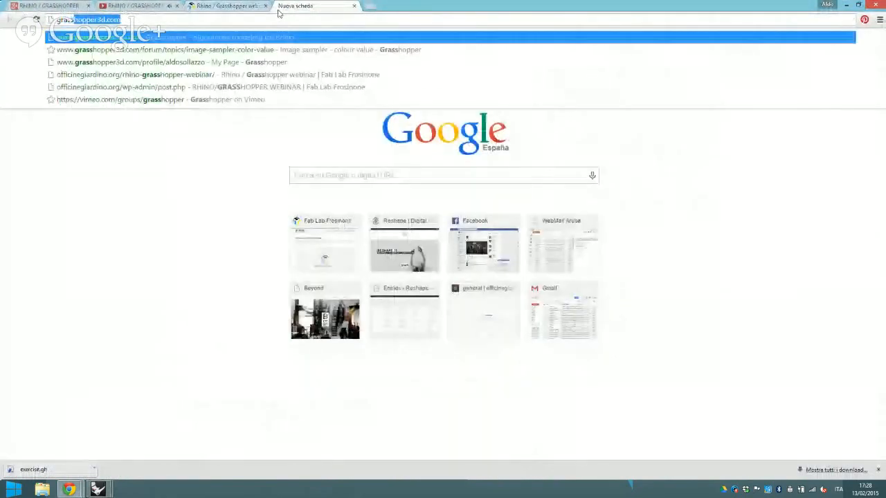
key("Return")
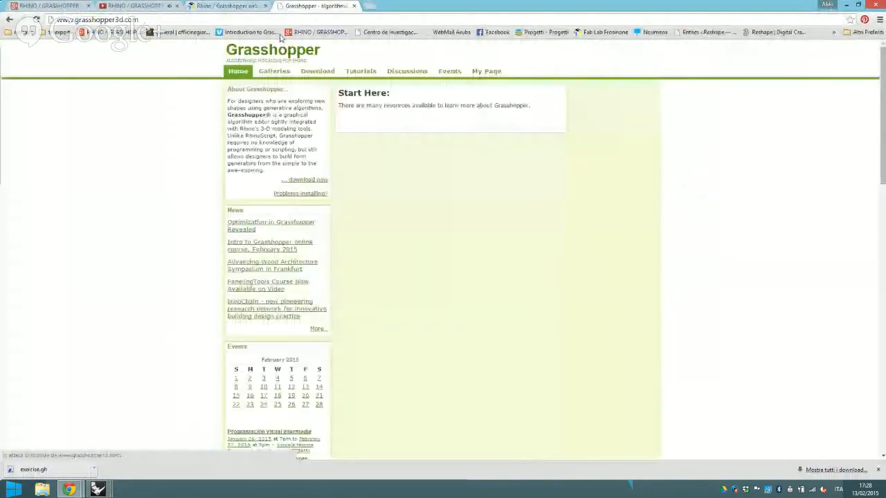
left_click(317, 72)
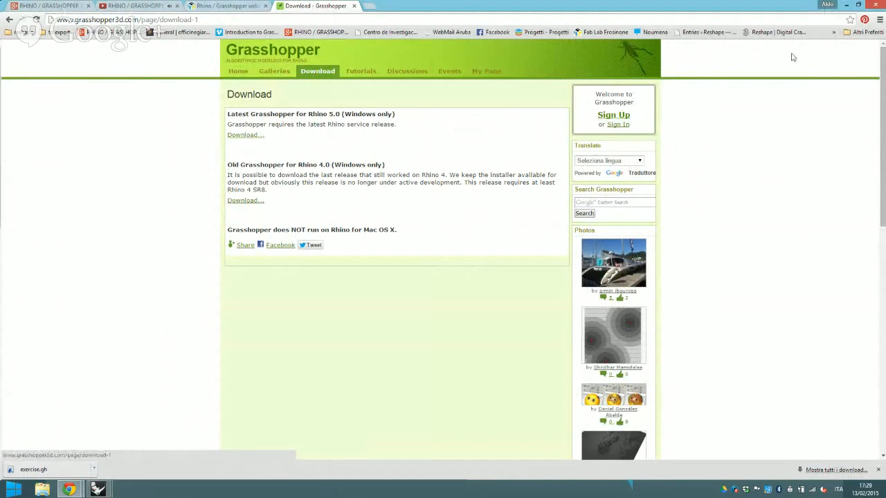
Minimize the browser and resize the Grasshopper window to sit beside the viewport and reach down to the taskbar.
left_click(846, 5)
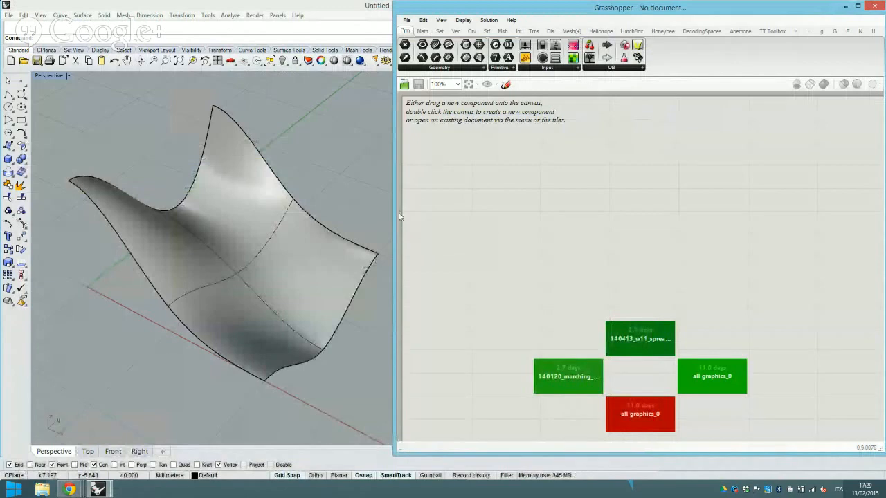
left_click_drag(395, 213, 431, 214)
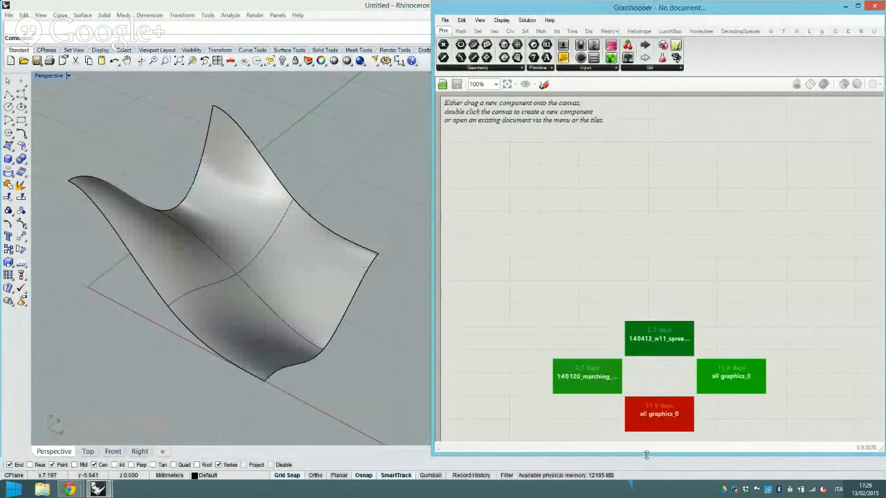
left_click_drag(646, 454, 645, 475)
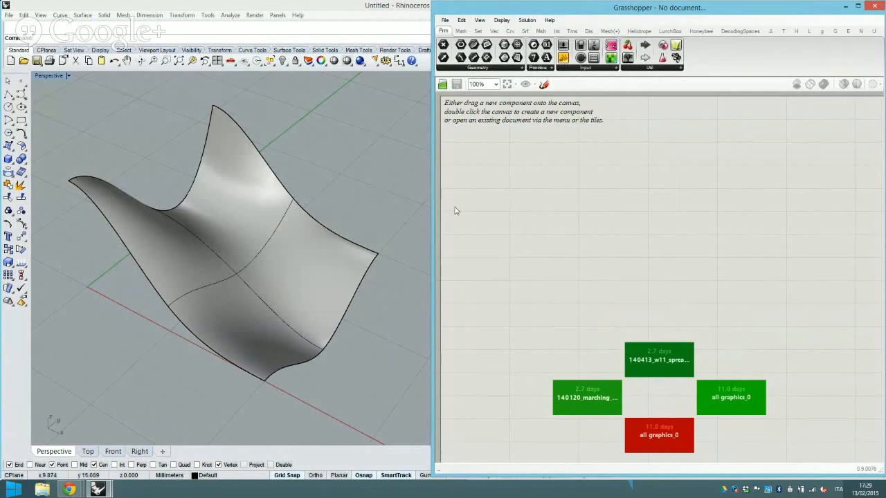
Hide the deformed surface in Rhino and set the perspective viewport to the Top view.
left_click(225, 237)
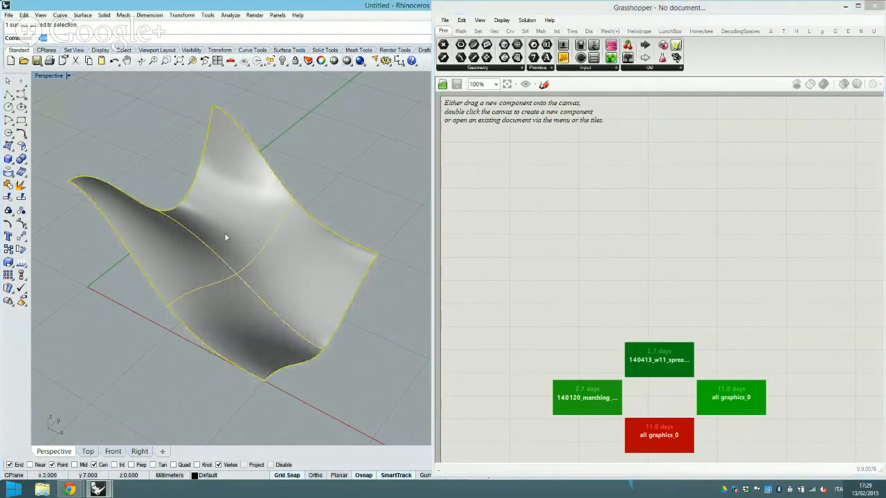
key("Return")
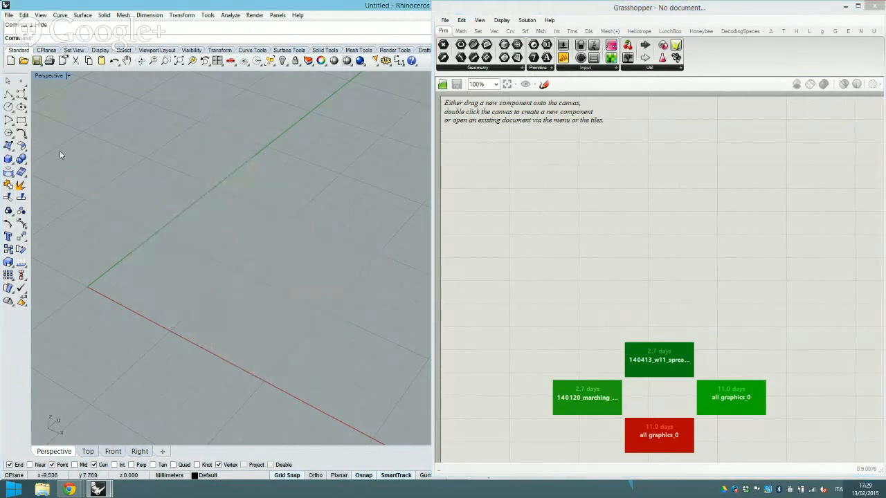
left_click(67, 77)
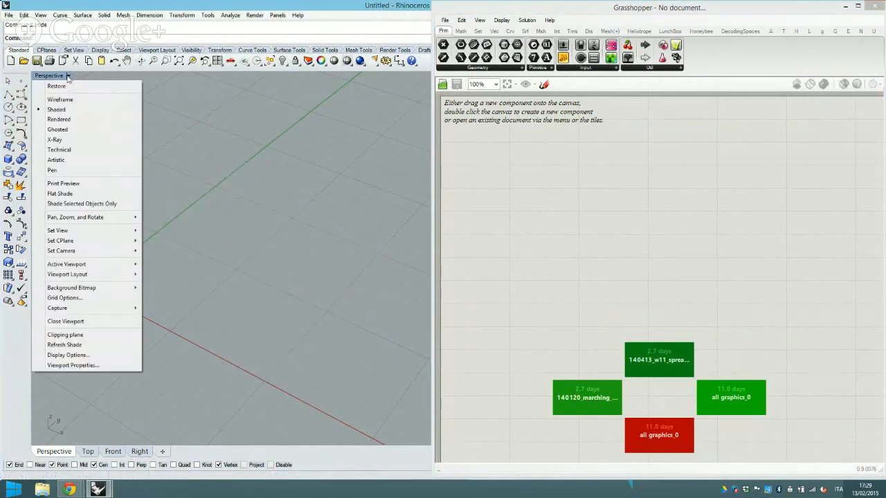
mouse_move(87, 235)
left_click(160, 245)
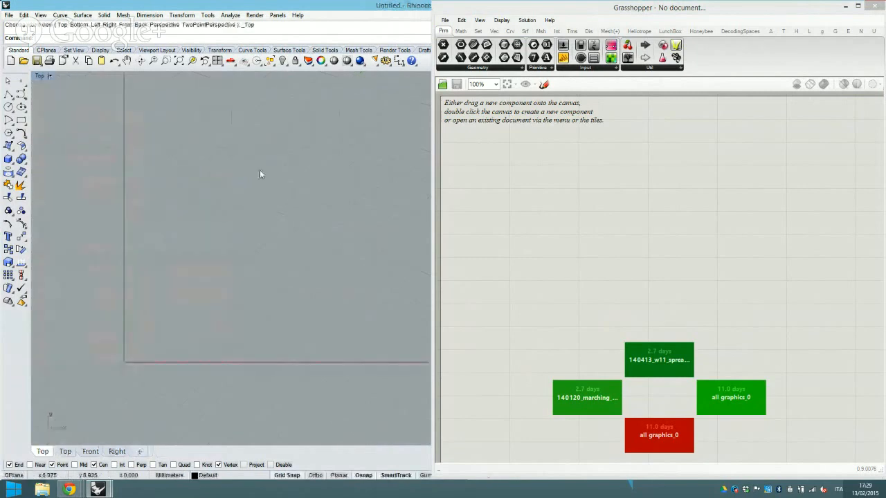
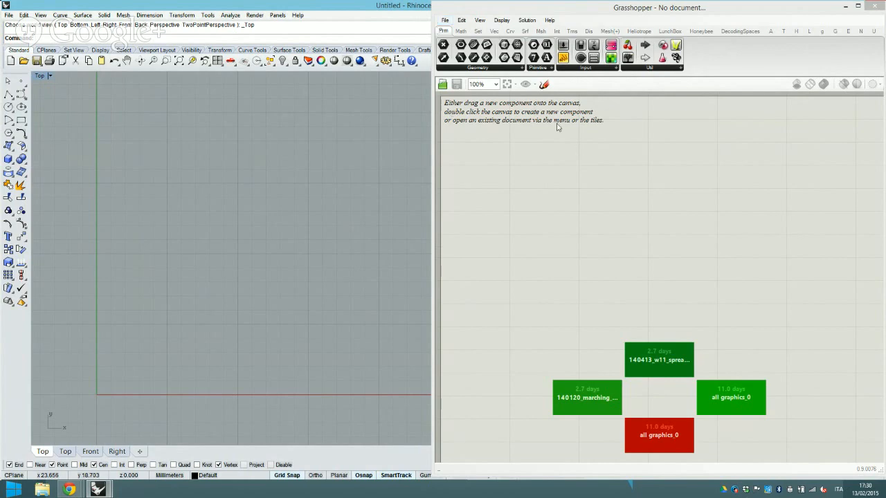
Widen the Grasshopper window over the Rhino viewport and place a Point parameter on the empty canvas.
left_click_drag(435, 77, 264, 76)
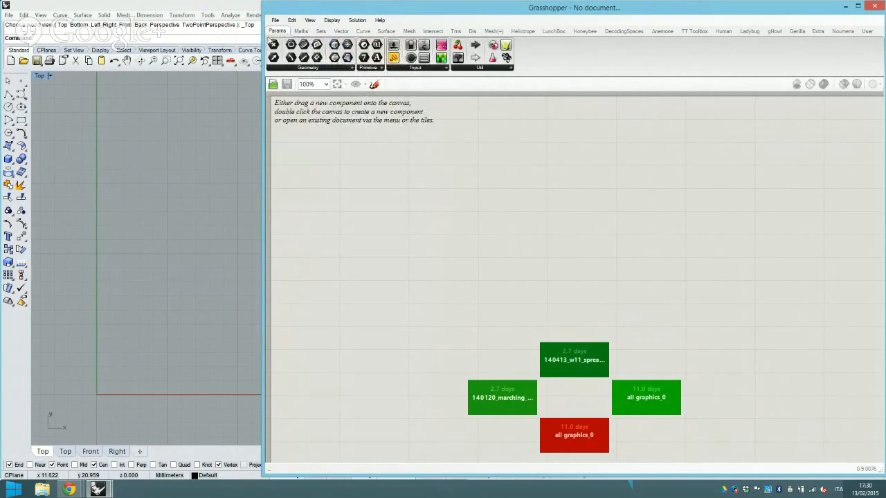
left_click_drag(274, 45, 356, 173)
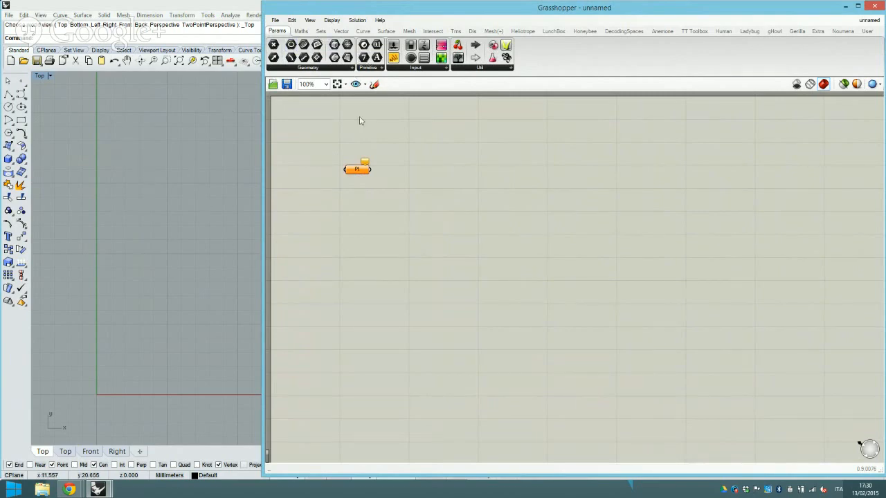
Browse the Maths, Sets and Vector component categories in Grasshopper.
left_click(304, 33)
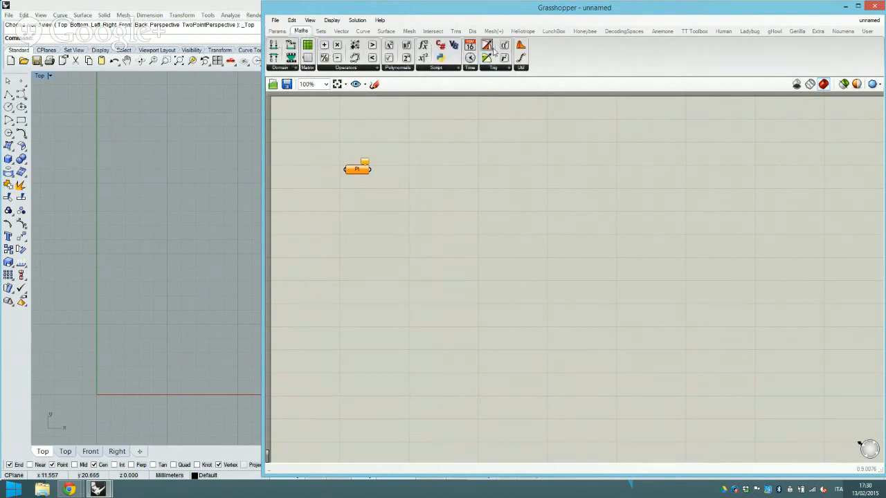
left_click(320, 32)
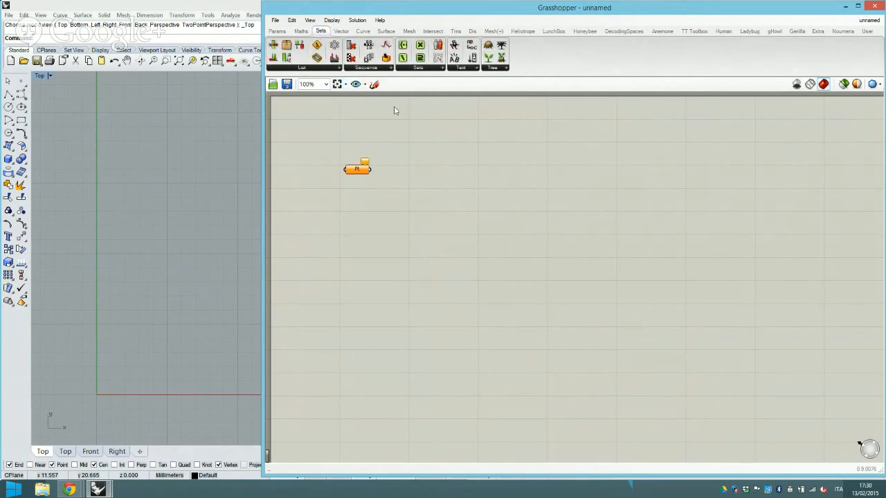
left_click(340, 32)
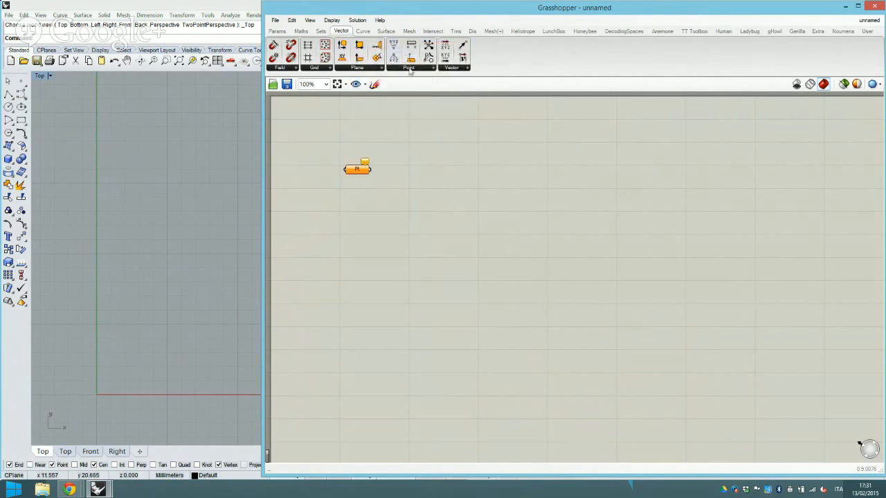
Look through the Curve, Surface, Mesh, Intersect and Transform component categories.
left_click(362, 31)
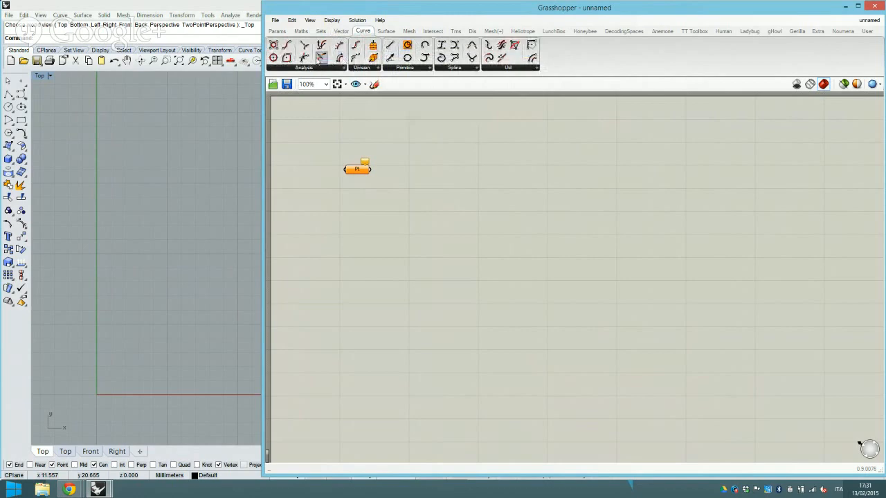
left_click(387, 32)
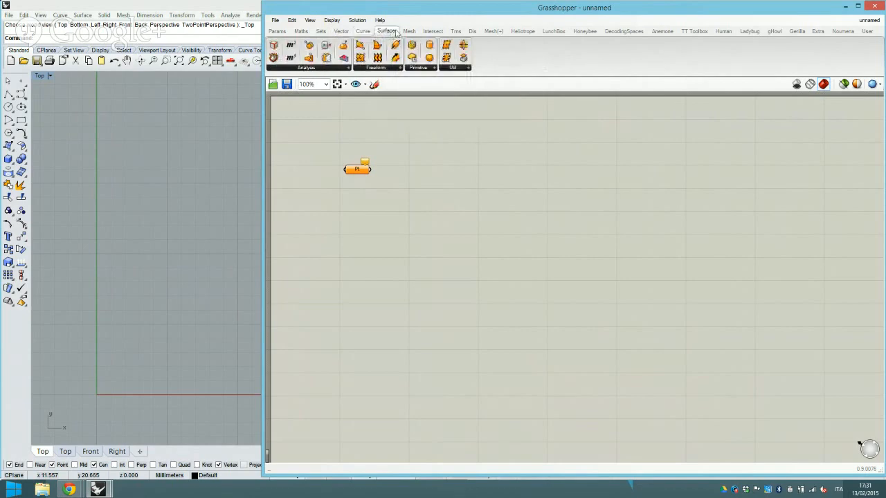
left_click(408, 32)
left_click(431, 32)
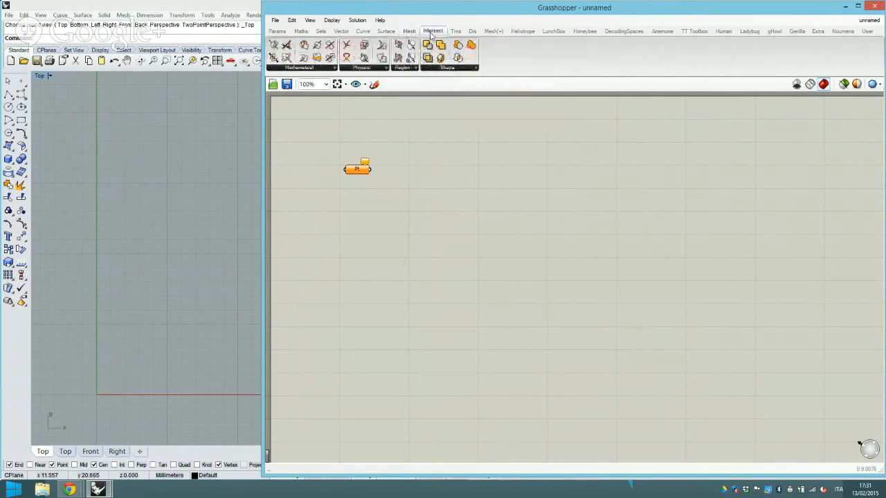
left_click(454, 32)
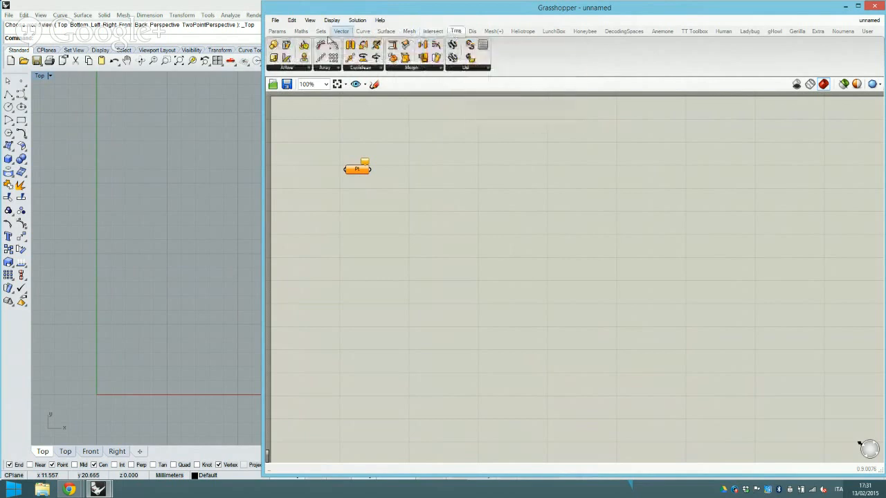
Narrow the Grasshopper window to expose more of the Rhino viewport, and review the Geometry, Primitive, Input and Util parameter groups.
left_click_drag(263, 115, 361, 115)
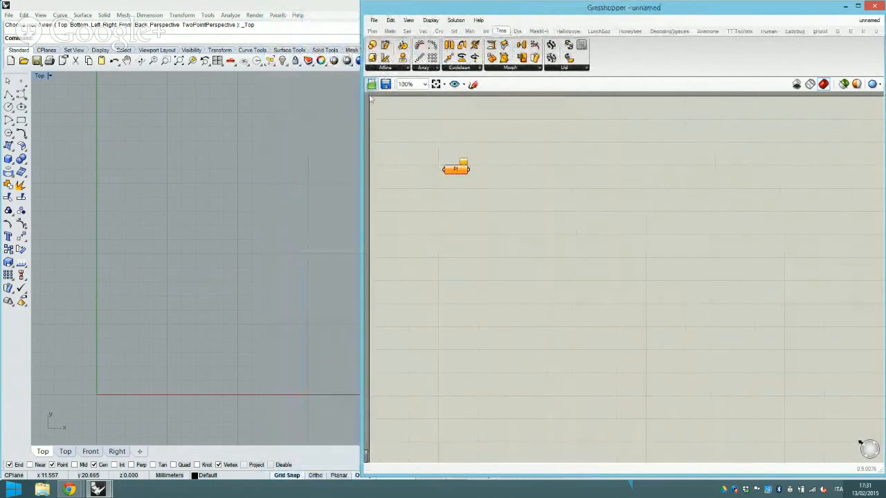
left_click(372, 31)
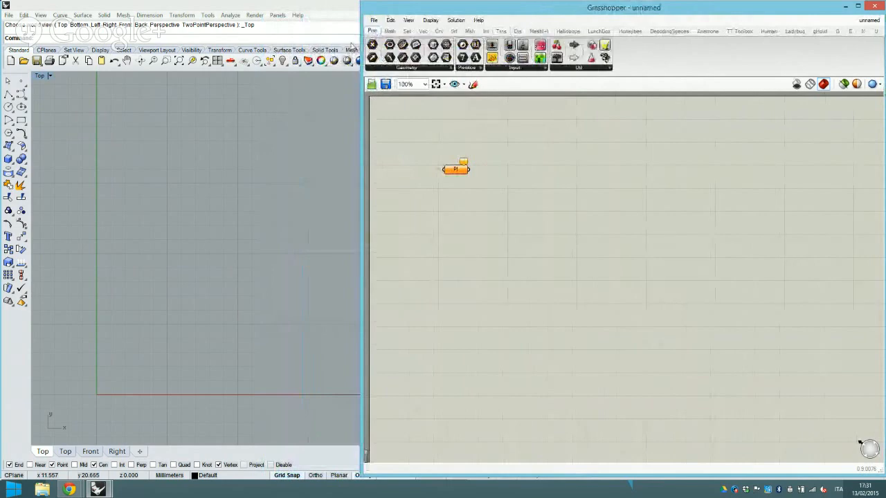
left_click(427, 68)
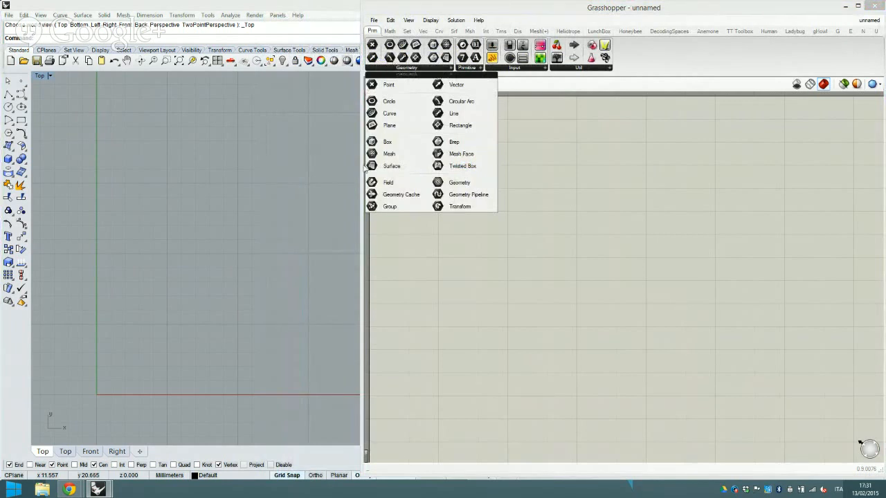
left_click(465, 68)
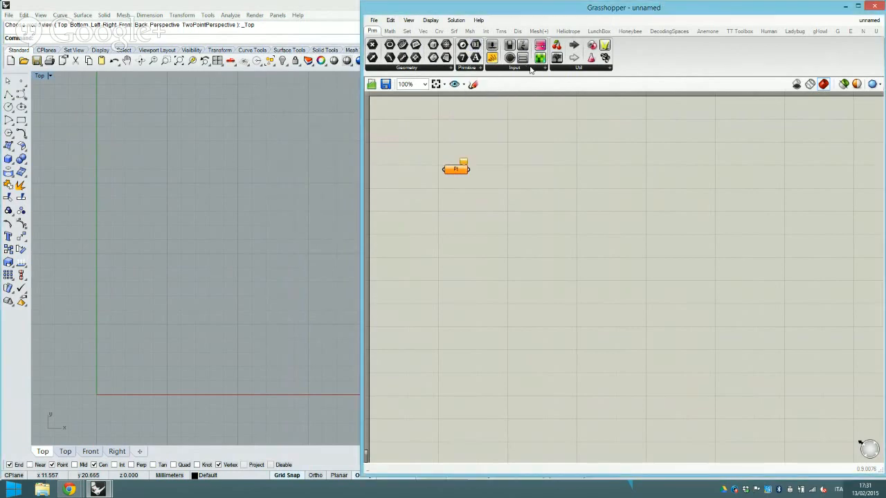
left_click(530, 69)
left_click(573, 70)
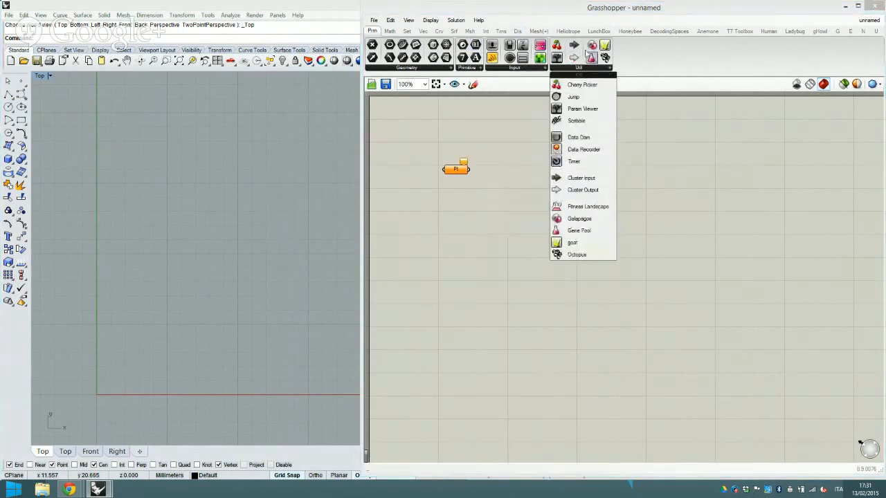
left_click(501, 135)
Delete the existing empty Point parameter from the canvas.
left_click_drag(502, 139, 442, 186)
left_click_drag(468, 152, 450, 176)
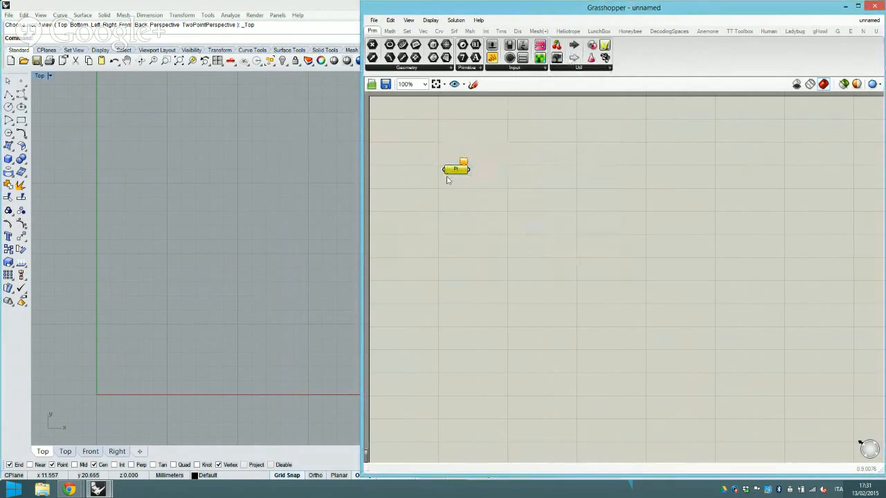
key("Delete")
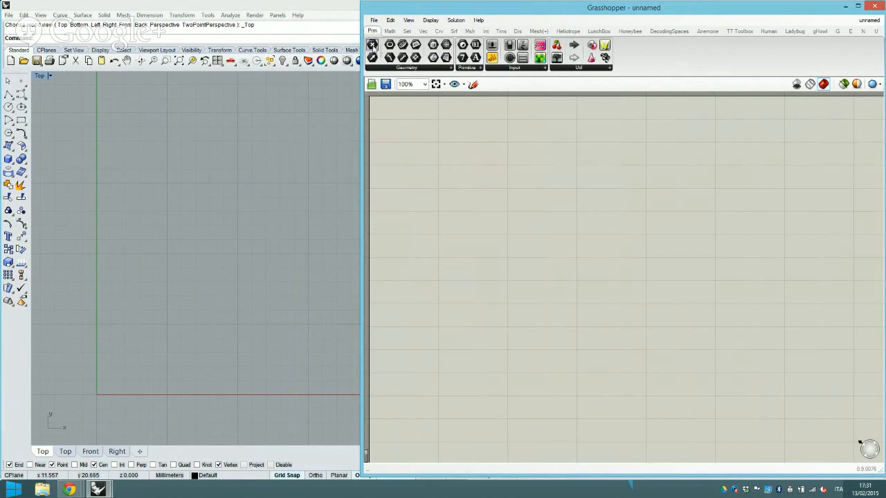
Place a new Point parameter from the Geometry group on the empty canvas.
left_click_drag(372, 44, 474, 194)
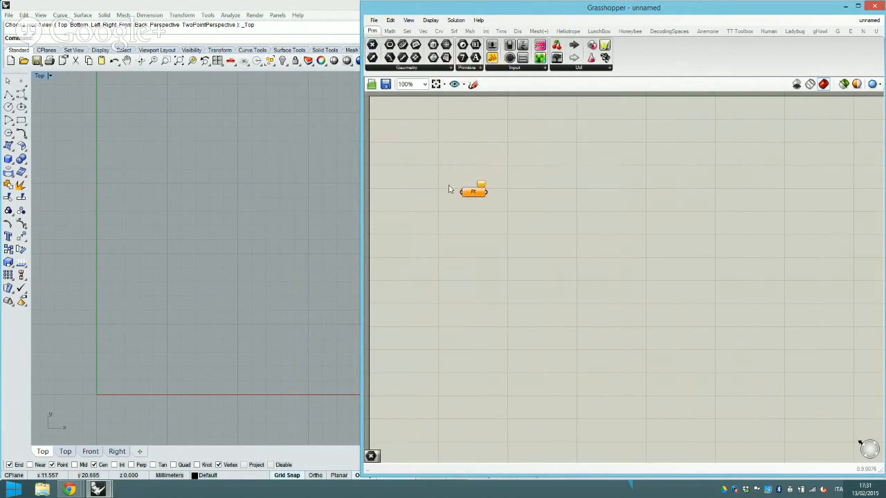
left_click_drag(480, 154, 445, 209)
left_click(445, 209)
scroll(468, 194, "up", 4)
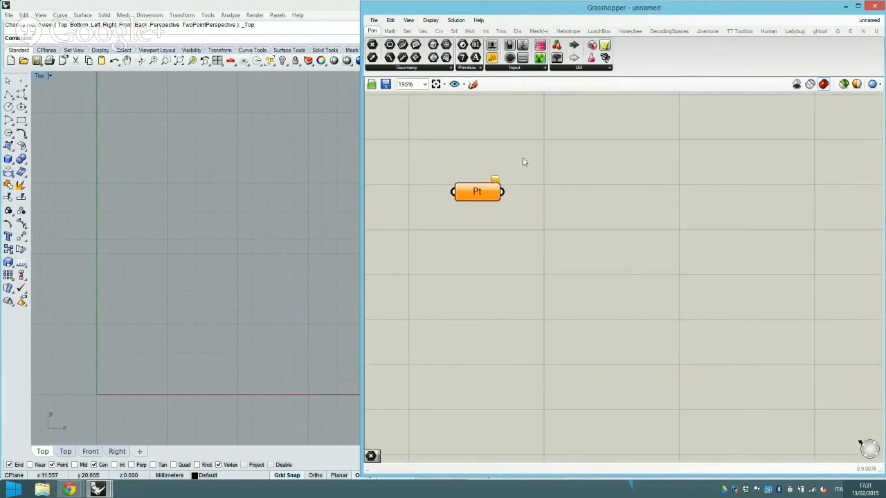
right_click_drag(474, 148, 513, 151)
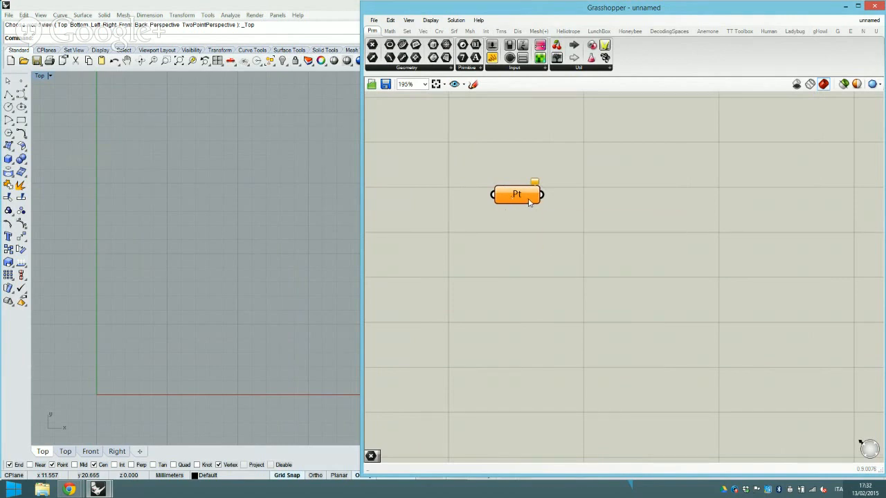
Assign one point to the Point parameter, picking it at x 4, y 9 in Rhino's Top viewport.
mouse_move(535, 186)
right_click(503, 199)
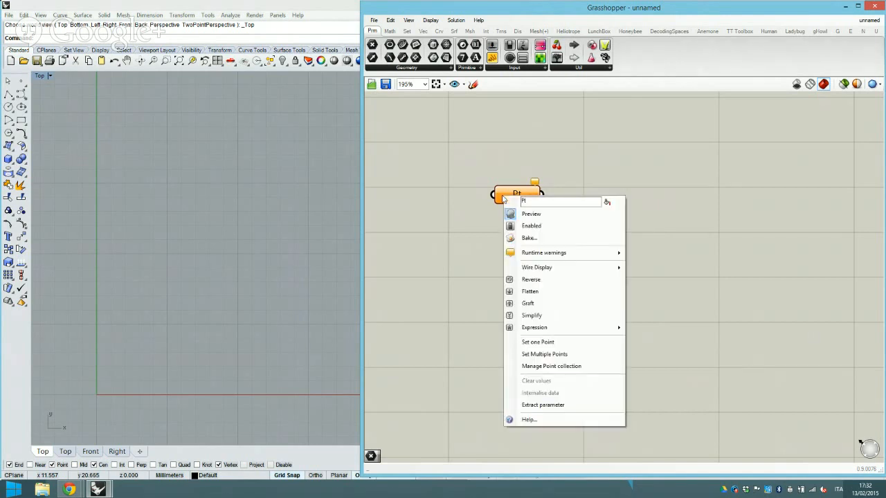
left_click(539, 342)
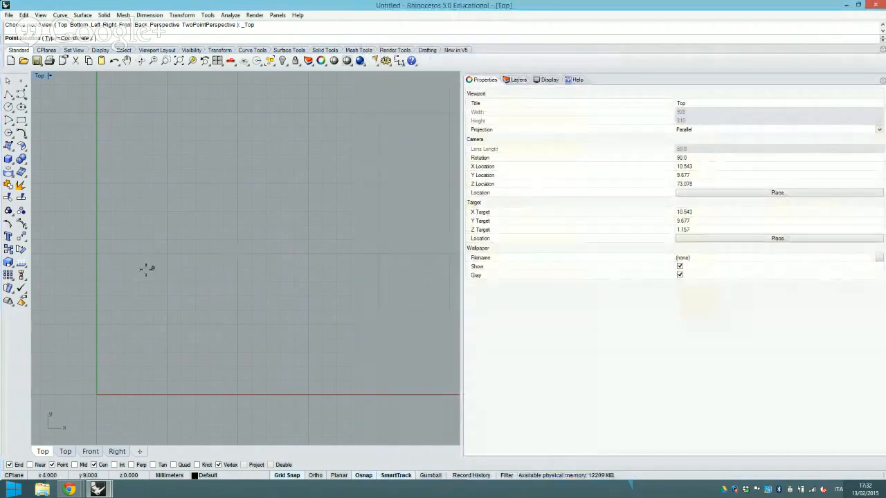
left_click(146, 269)
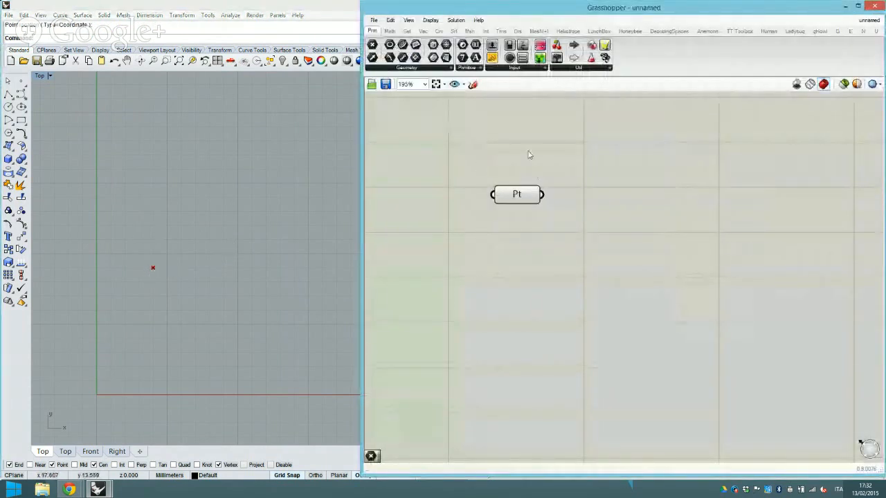
Add a second Point parameter above the first and a Panel beside them, and wire the first Point's output into the Panel.
left_click_drag(372, 57, 520, 140)
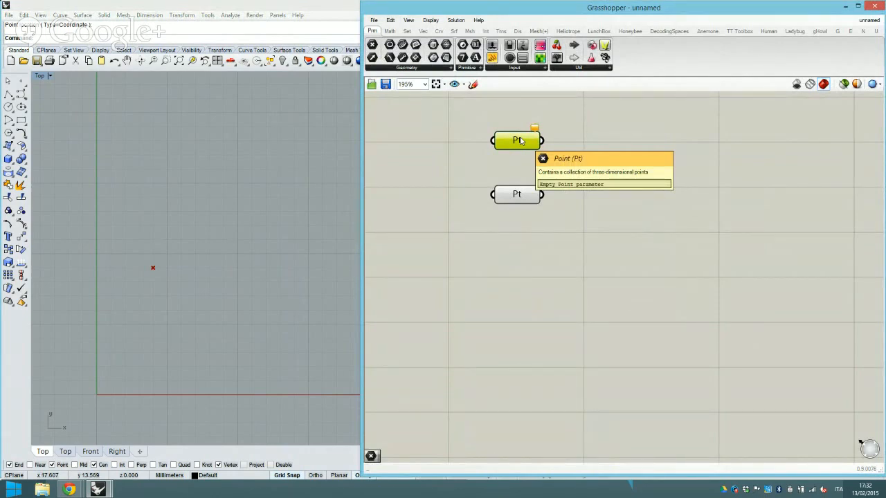
left_click(492, 58)
left_click(660, 202)
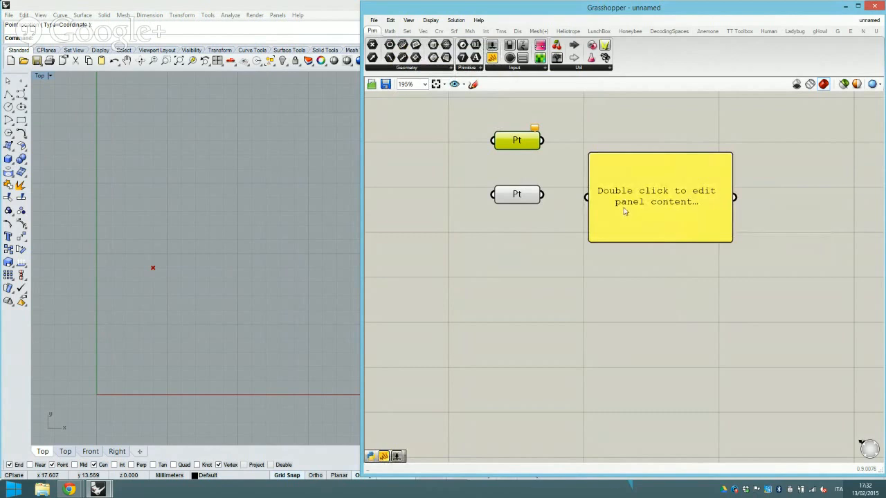
left_click_drag(542, 197, 642, 197)
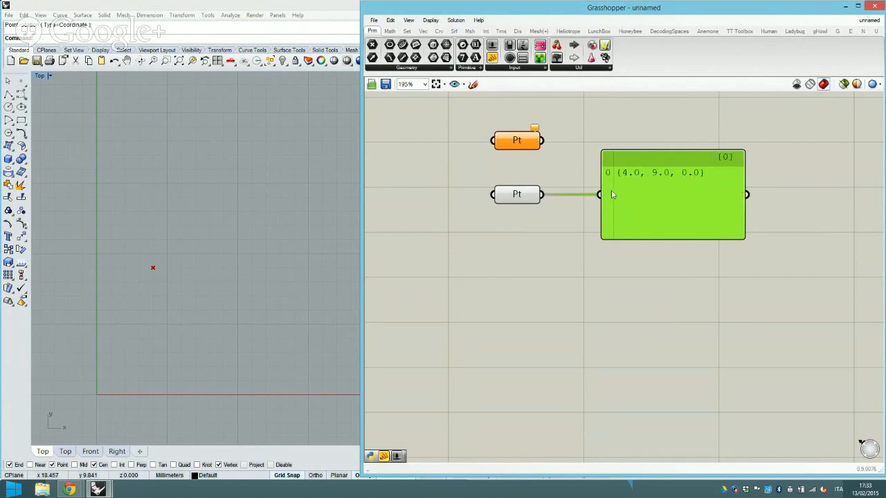
left_click_drag(610, 199, 638, 198)
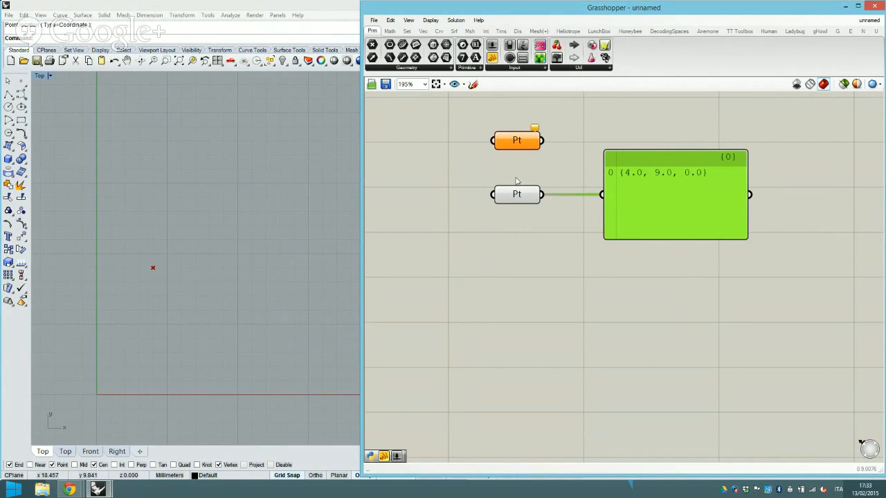
Add a Point parameter below the others through a canvas search for "point", and delete it again.
right_click_drag(560, 187, 561, 190)
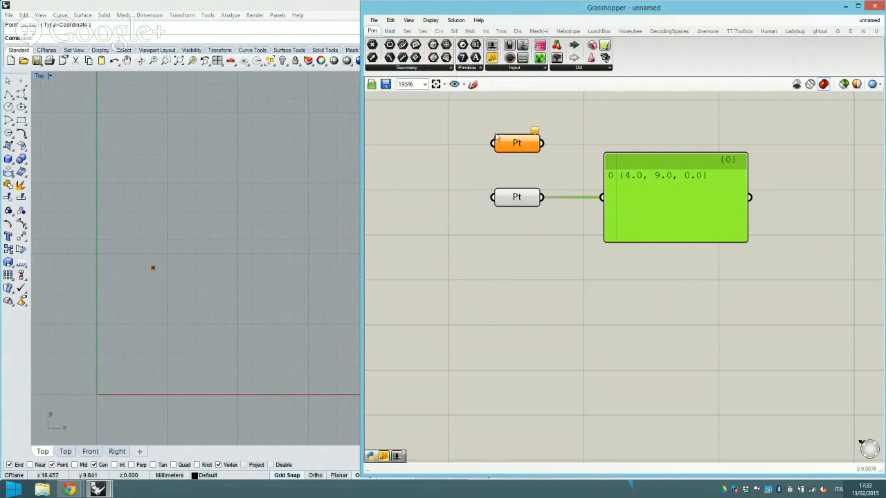
right_click_drag(513, 285, 508, 250)
left_click(512, 295)
double_click(512, 290)
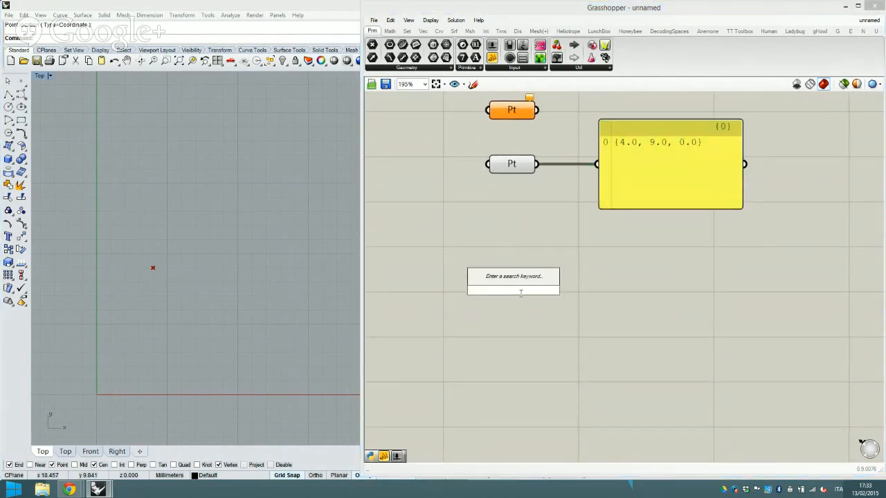
type("point")
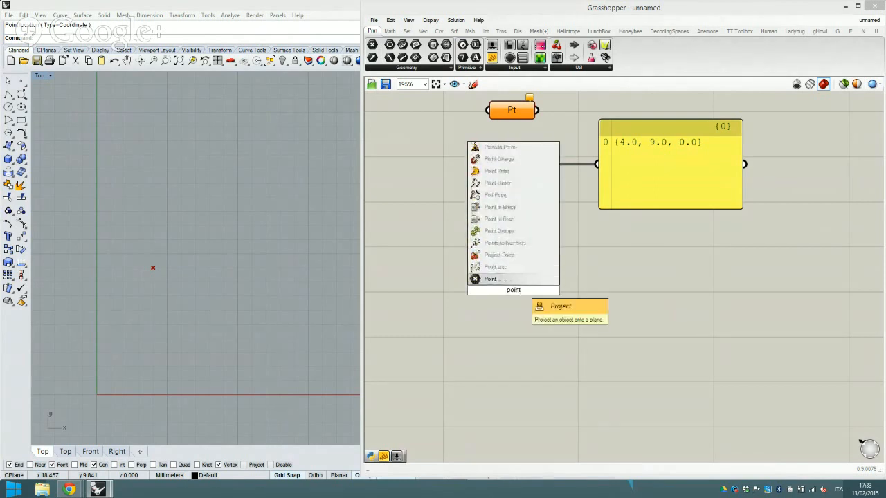
key("Return")
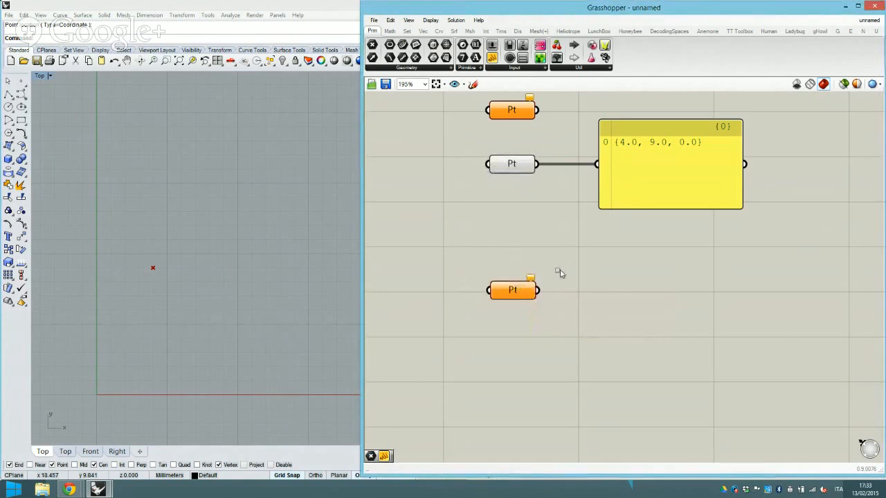
left_click_drag(560, 271, 446, 340)
key("Delete")
right_click_drag(514, 257, 507, 306)
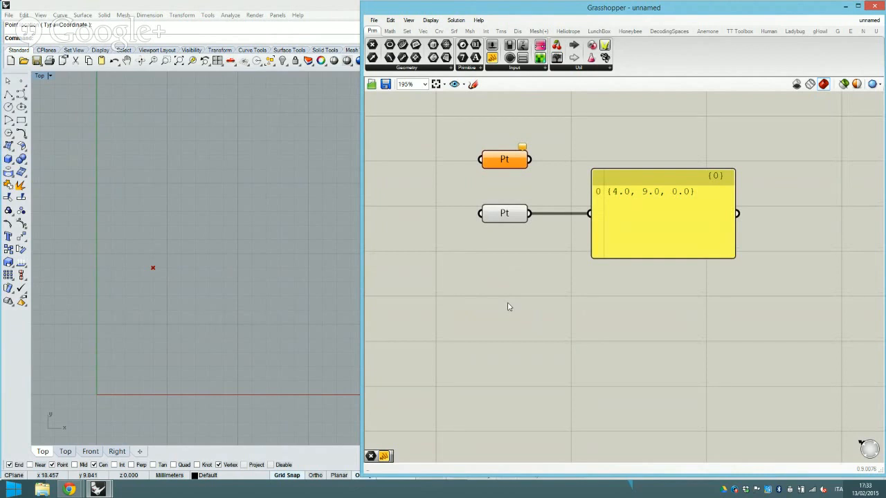
Delete the empty, unconnected Point parameter above the one wired to the Panel.
right_click_drag(499, 198, 506, 262)
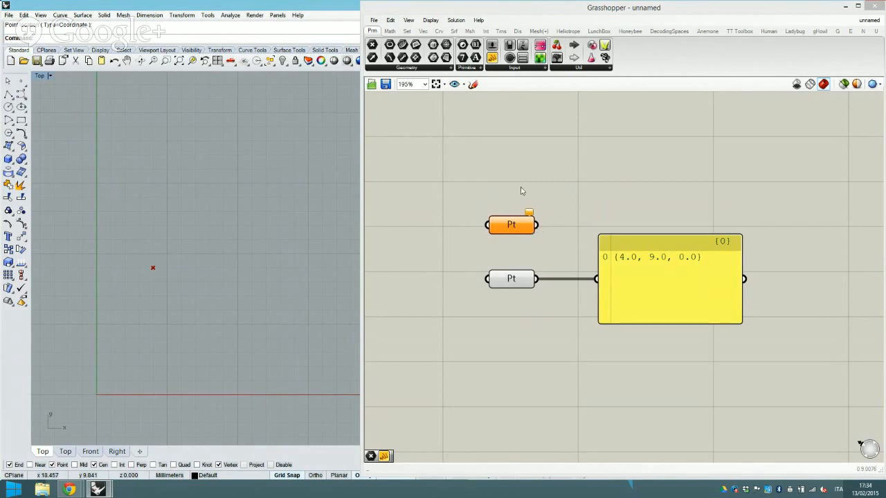
left_click_drag(570, 170, 490, 238)
key("Delete")
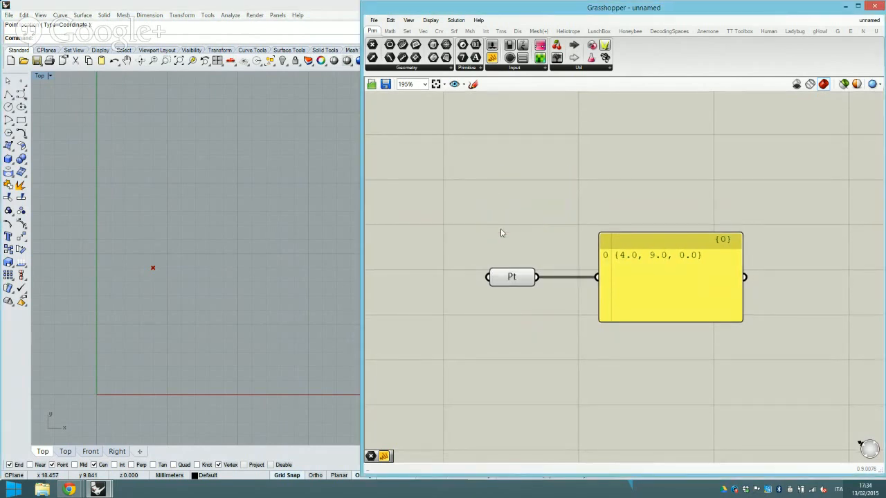
Examine the available options of the Point parameter wired to the Panel without changing any.
left_click(504, 280)
right_click(504, 282)
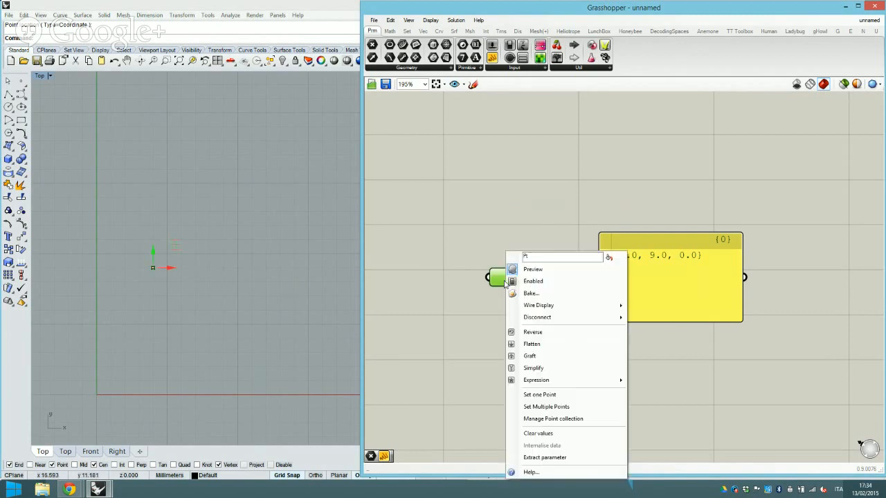
left_click(479, 299)
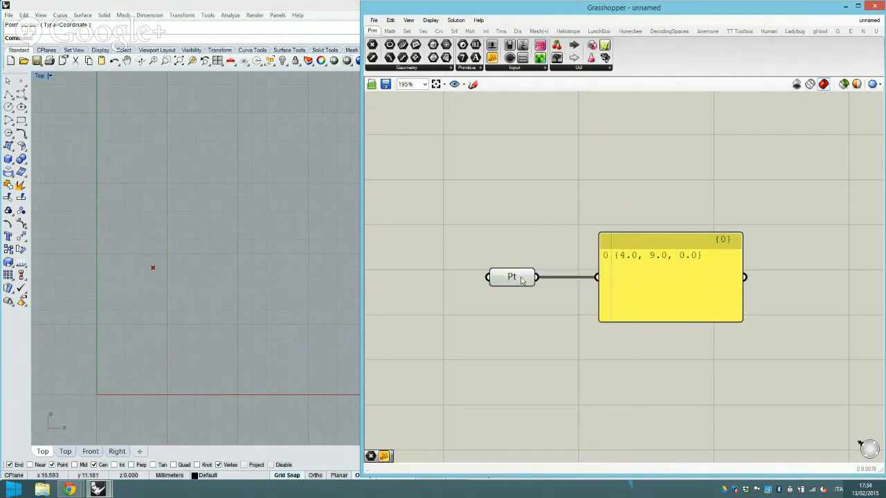
Place another Point parameter on the canvas, aligned below the one wired to the Panel.
right_click_drag(602, 323, 597, 296)
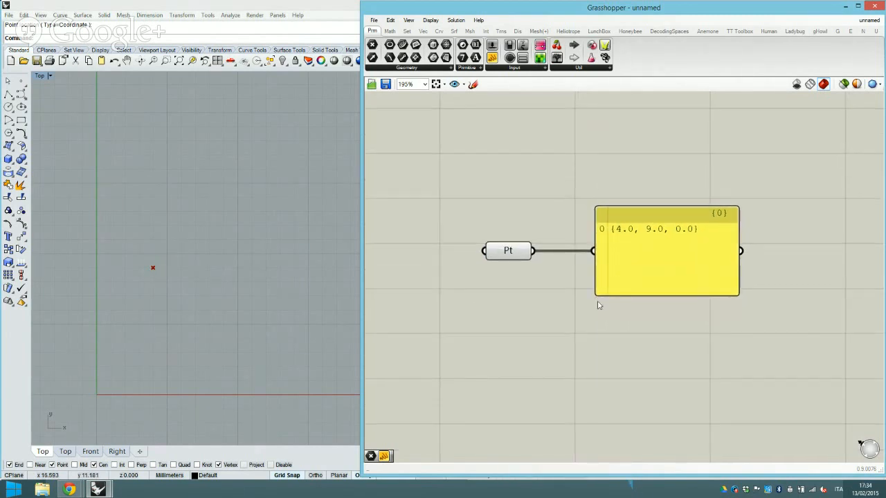
left_click_drag(377, 53, 533, 377)
right_click_drag(538, 369, 545, 271)
left_click_drag(523, 302, 512, 302)
Set multiple points in the lower Point parameter, picking locations (9, 2) and (14, 14) in the Top viewport.
right_click(505, 302)
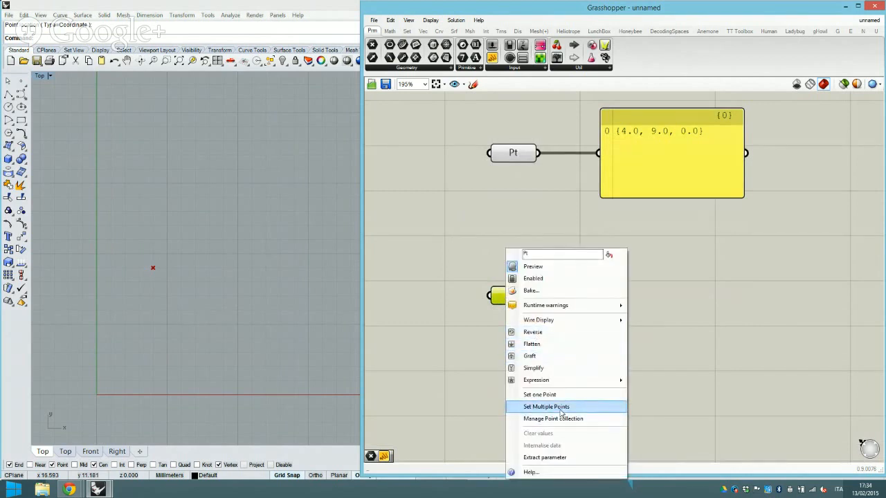
left_click(475, 307)
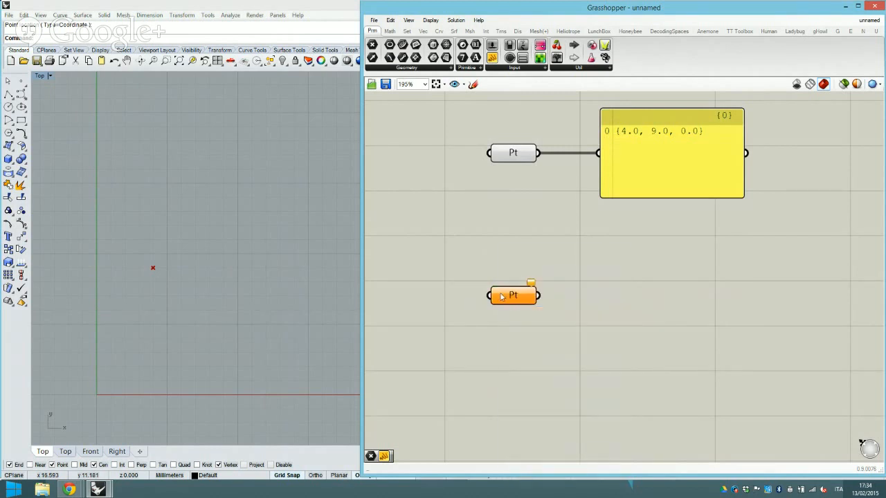
right_click(502, 296)
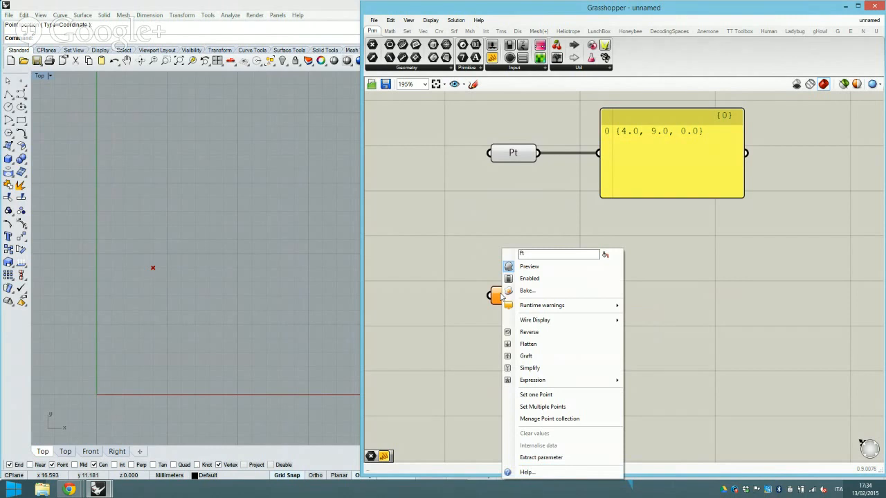
left_click(554, 407)
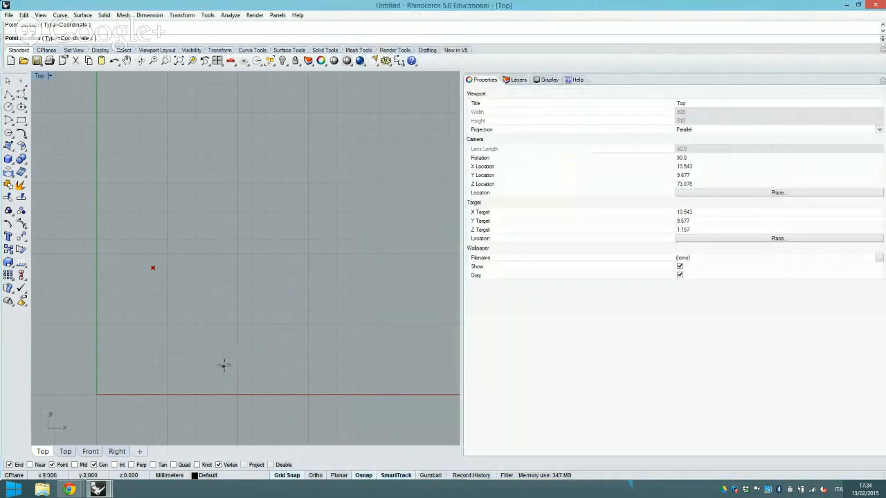
left_click(224, 365)
left_click(293, 199)
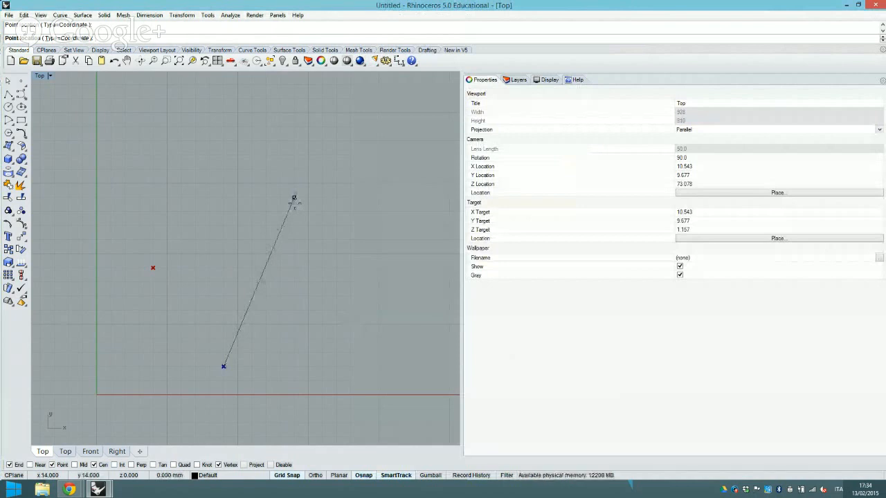
key("Return")
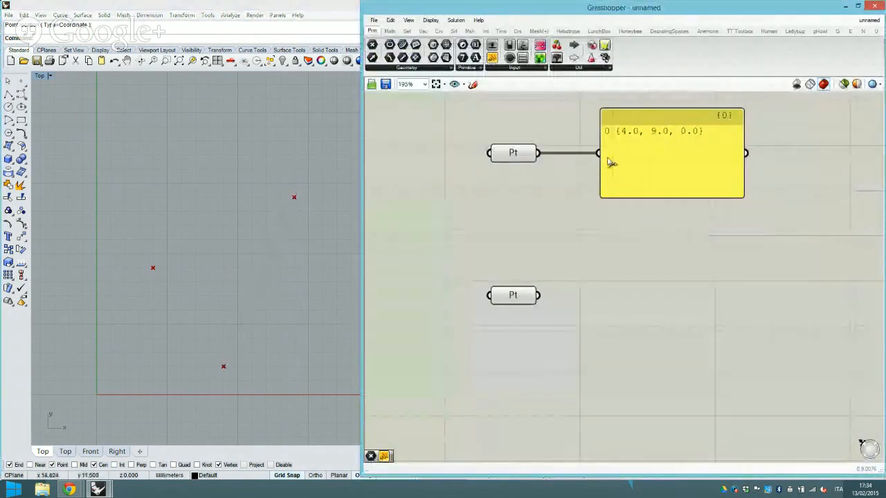
Add a Panel beside the lower Point parameter and wire the parameter's output into it.
left_click(492, 58)
left_click(658, 298)
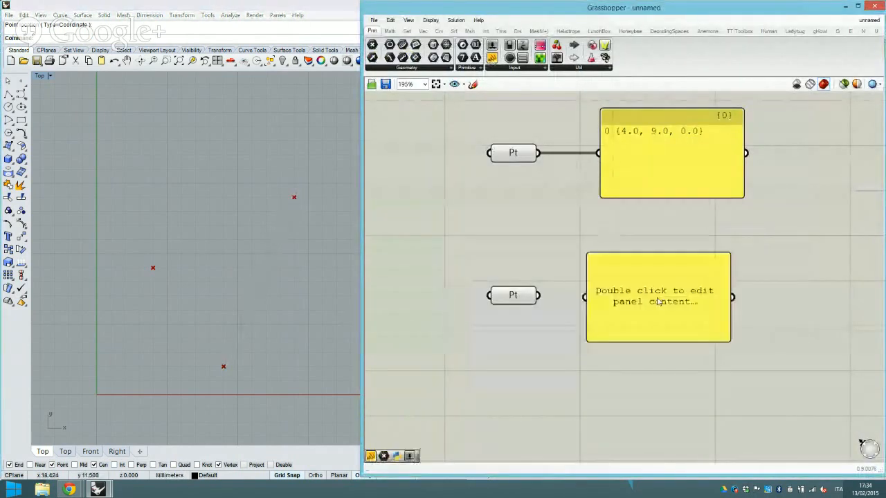
left_click_drag(537, 295, 638, 300)
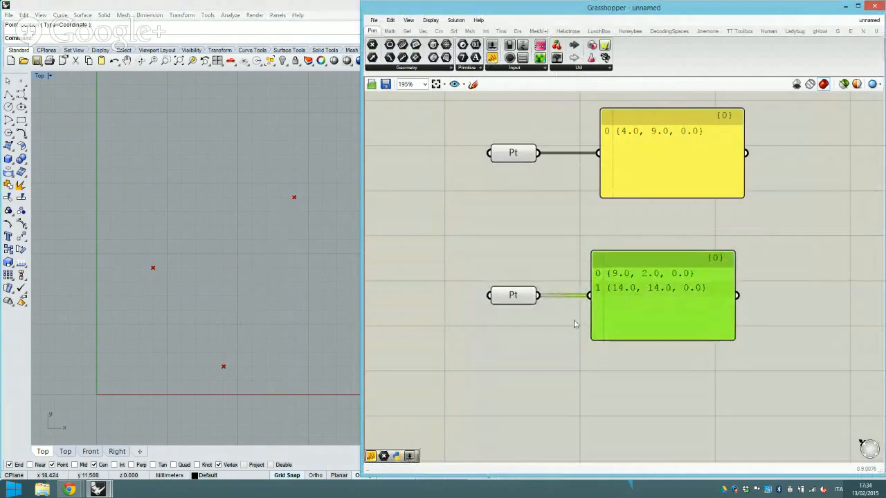
Add a PolyLine component below the lower Panel through a canvas search for "poly" and wire the two-point parameter into its Vertices input.
right_click_drag(283, 311, 247, 291)
right_click_drag(486, 357, 482, 331)
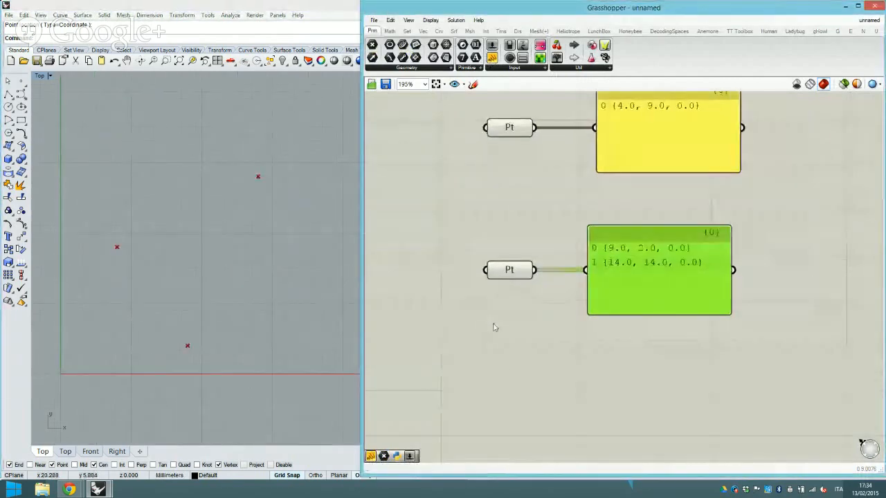
right_click_drag(645, 359, 618, 345)
left_click(665, 358)
double_click(666, 359)
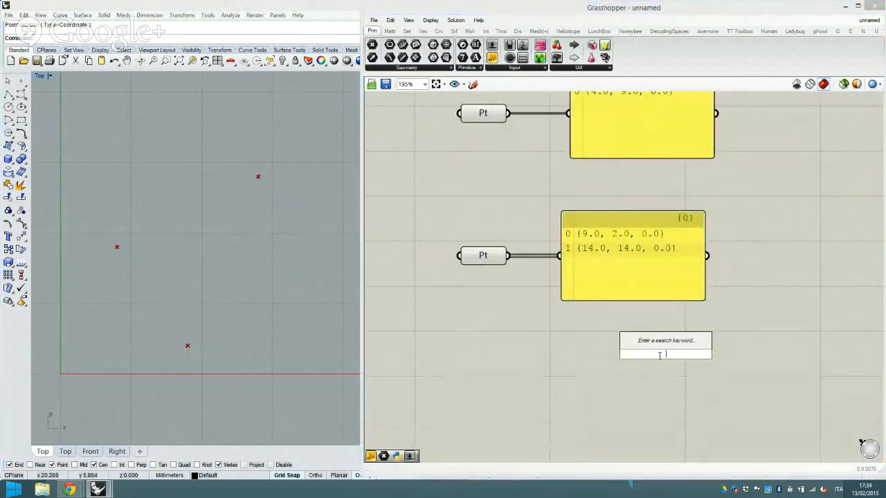
type("poly")
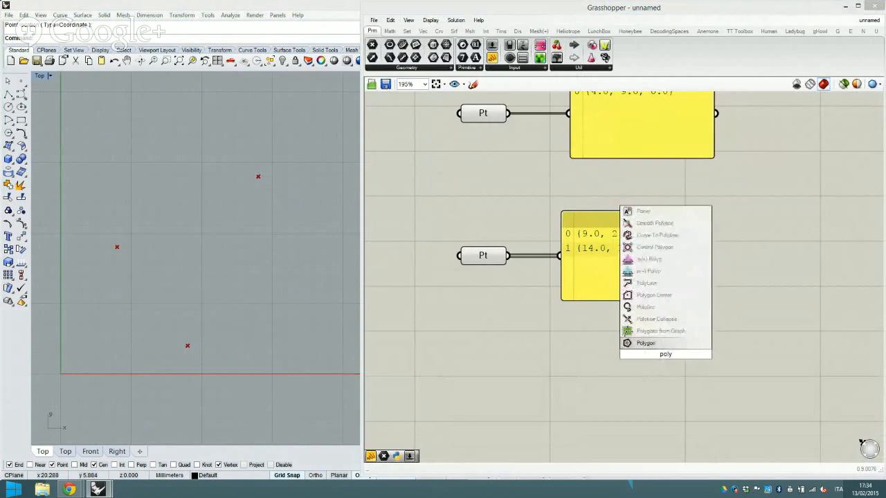
left_click(667, 292)
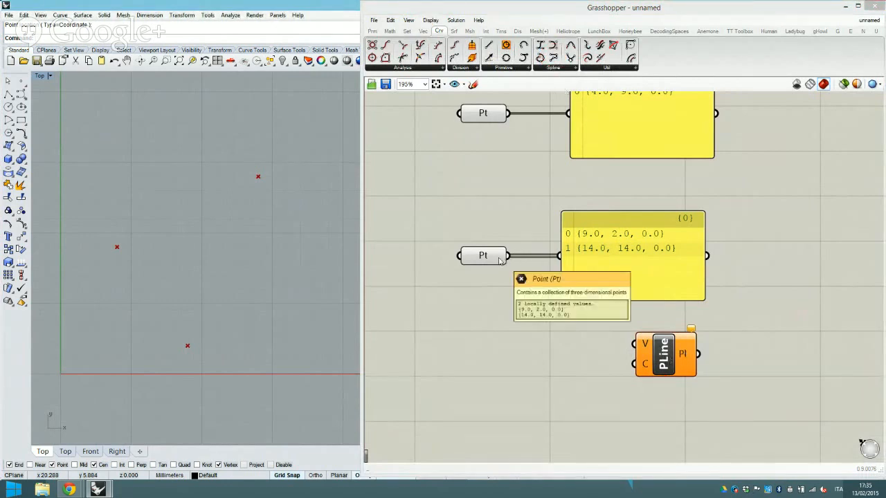
left_click_drag(508, 255, 633, 344)
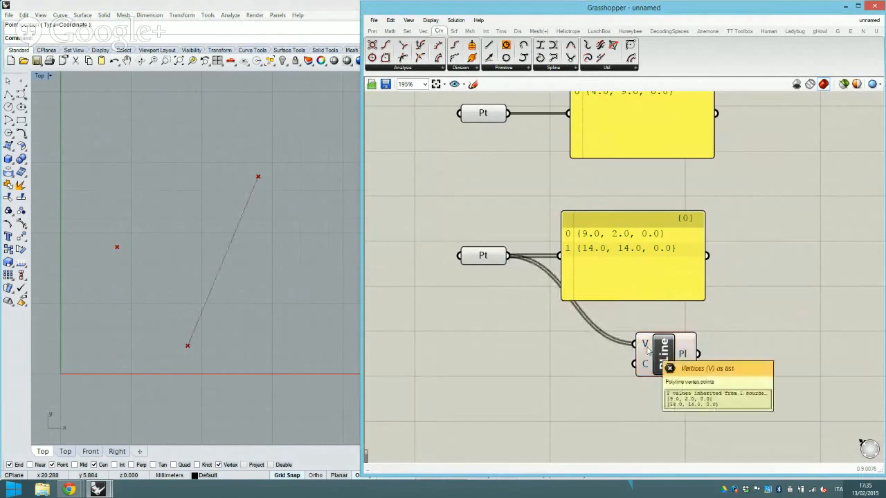
left_click(663, 364)
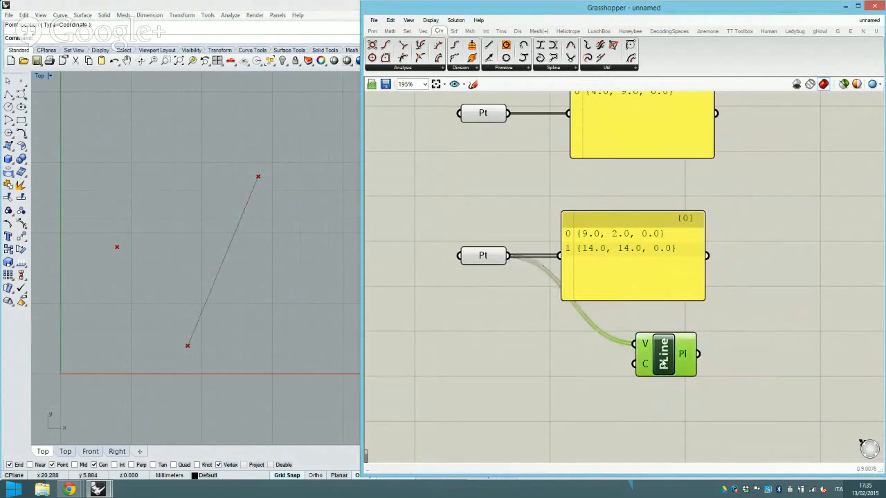
left_click(619, 360)
Place a new Point parameter above the single-point parameter through a canvas search for "point".
right_click_drag(544, 329, 573, 320)
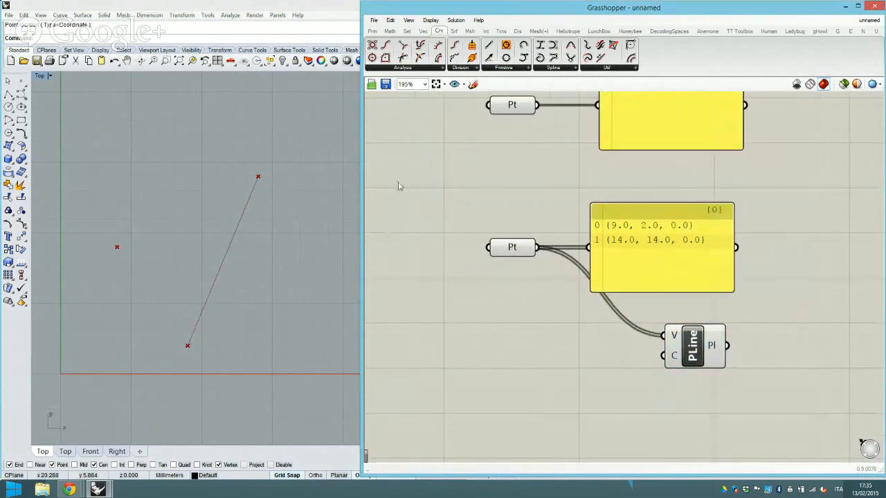
right_click_drag(509, 218, 478, 303)
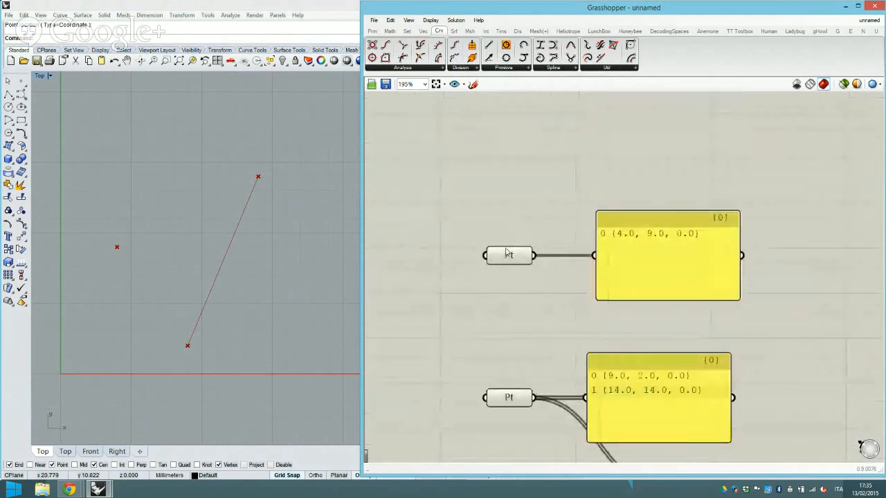
left_click(509, 256)
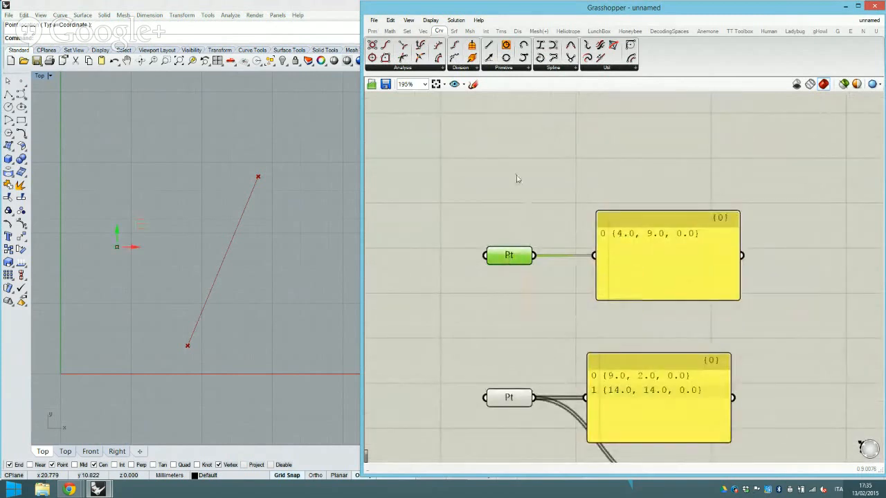
right_click_drag(516, 179, 518, 214)
double_click(508, 181)
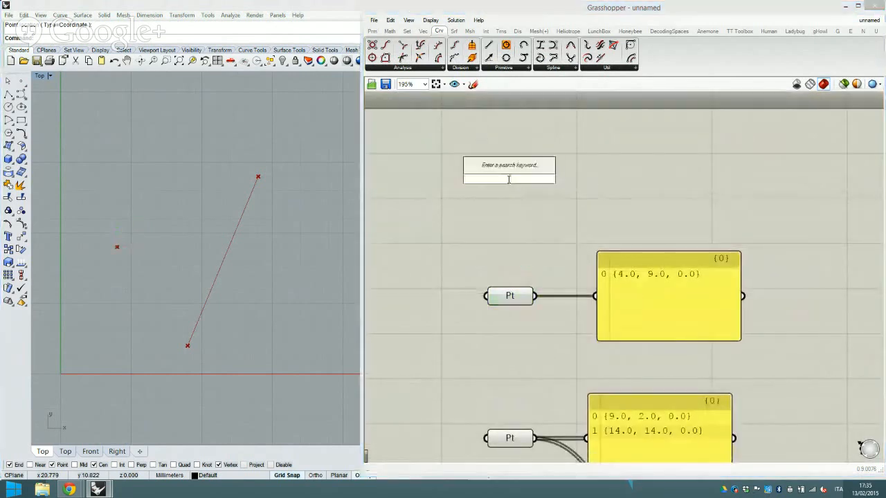
type("point")
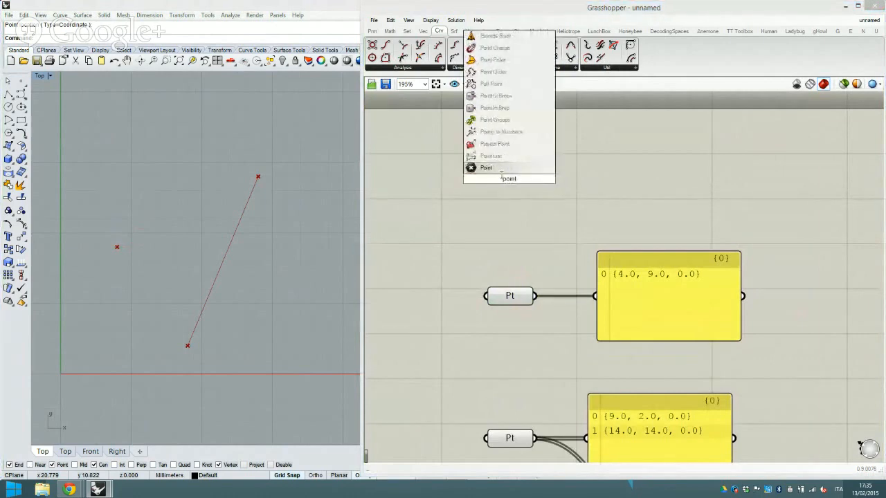
key("Return")
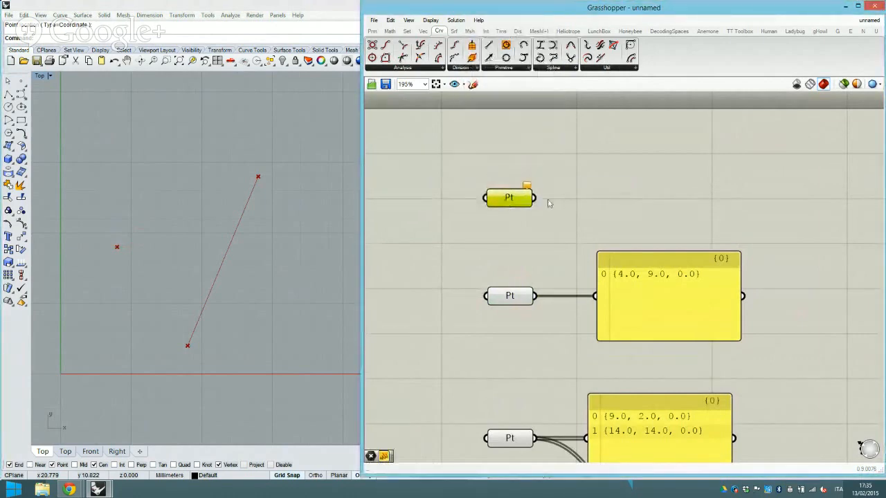
Set one point in the new uppermost Point parameter, picking location (8, 18) in the Top viewport.
right_click(523, 200)
left_click(562, 343)
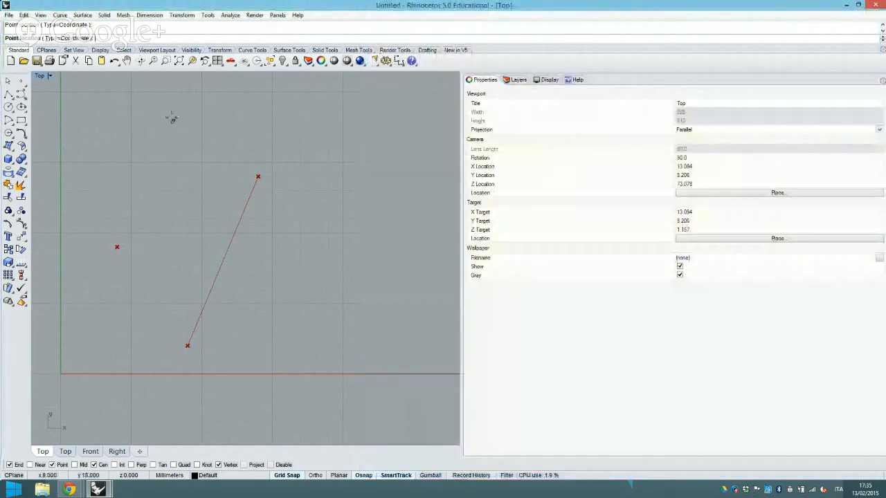
left_click(173, 119)
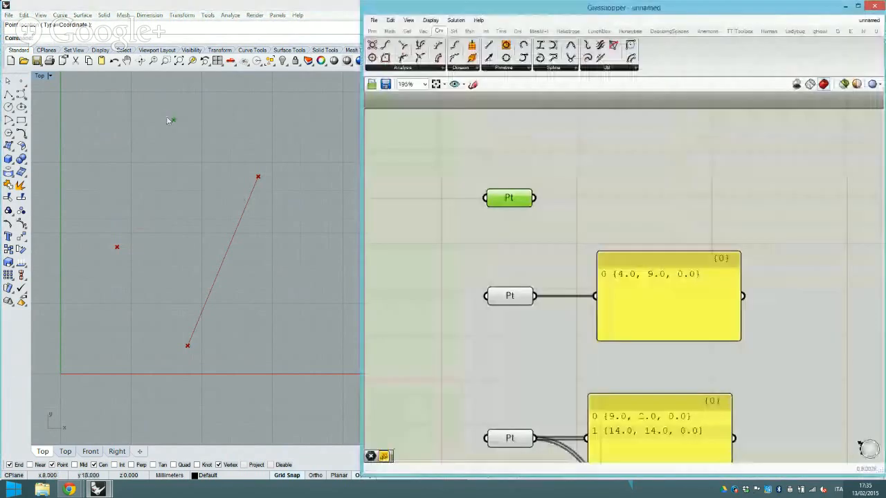
left_click(578, 193)
Add a Line component and wire the uppermost Point parameter into input A and the single-point parameter below it into input B.
right_click_drag(616, 293, 573, 281)
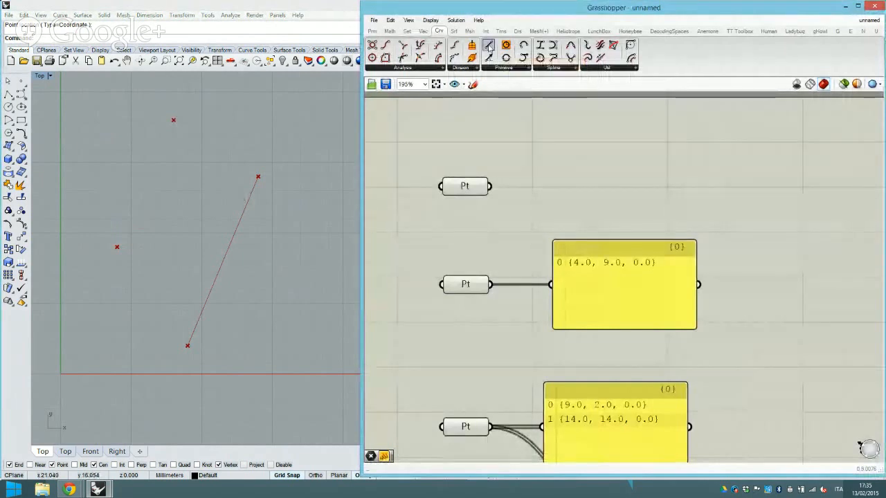
left_click_drag(489, 46, 643, 190)
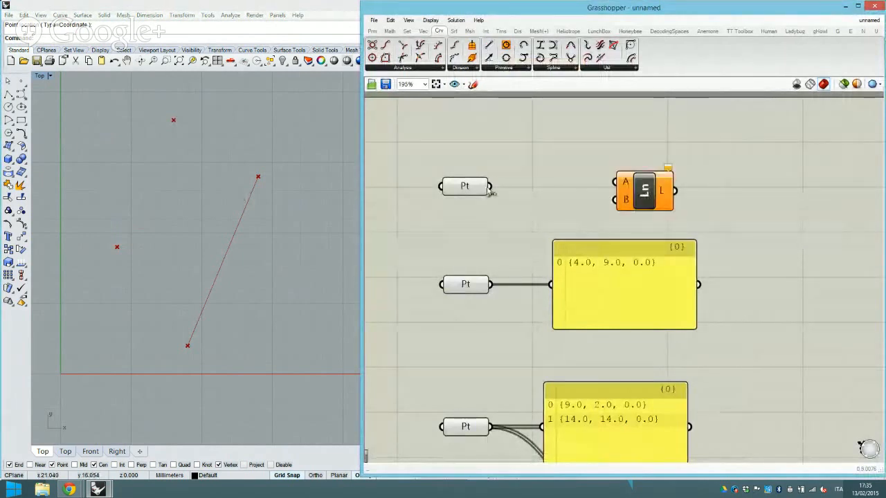
left_click_drag(489, 187, 491, 284)
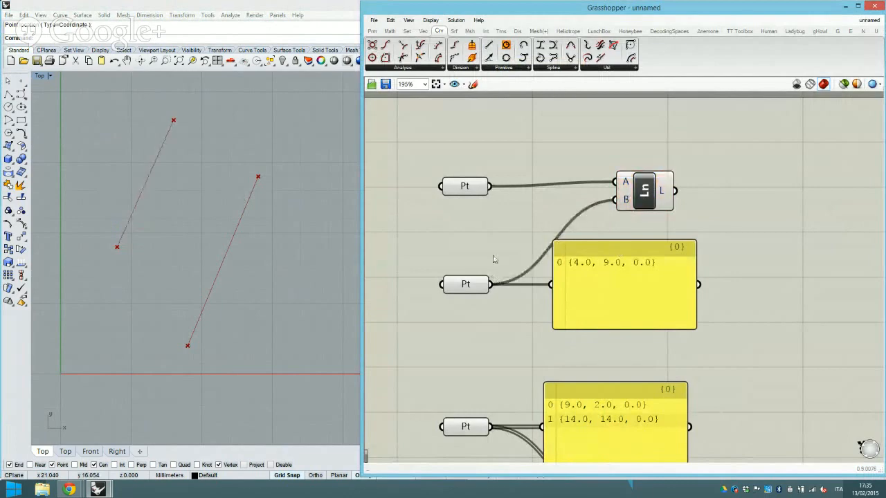
left_click(643, 188)
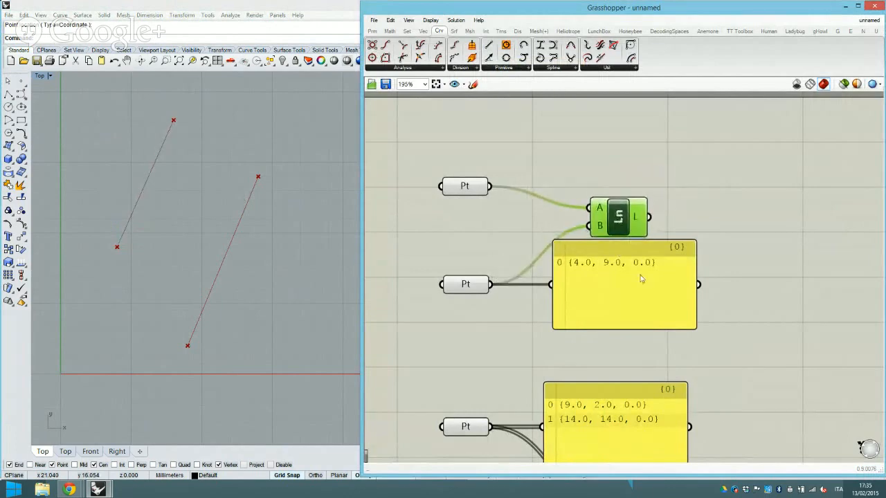
Delete both Panels and move the Line and PolyLine components in line beside the Point parameters that feed them.
scroll(639, 279, "down", 2)
left_click(612, 239)
key("Delete")
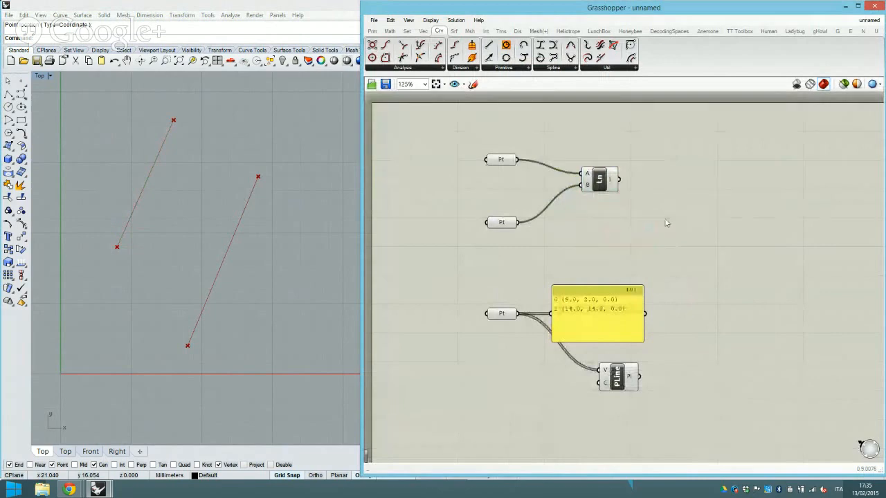
scroll(638, 271, "down", 1)
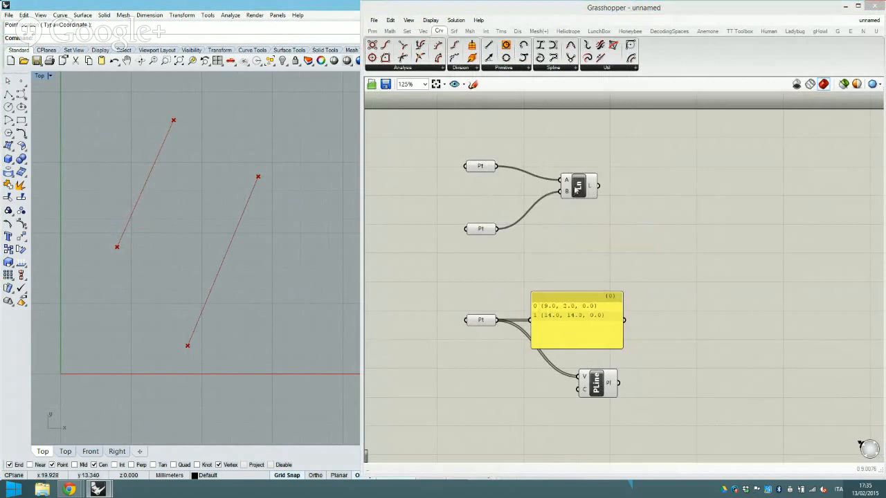
left_click_drag(577, 191, 563, 204)
left_click(570, 309)
key("Delete")
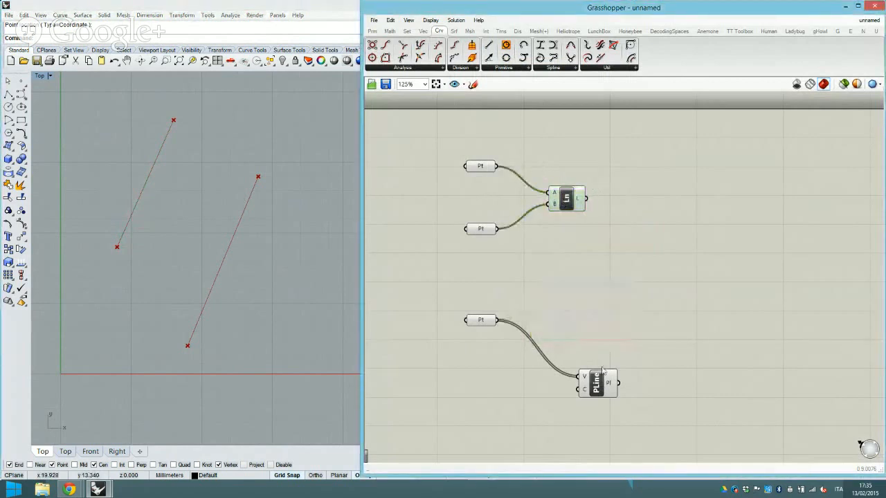
left_click_drag(604, 385, 577, 332)
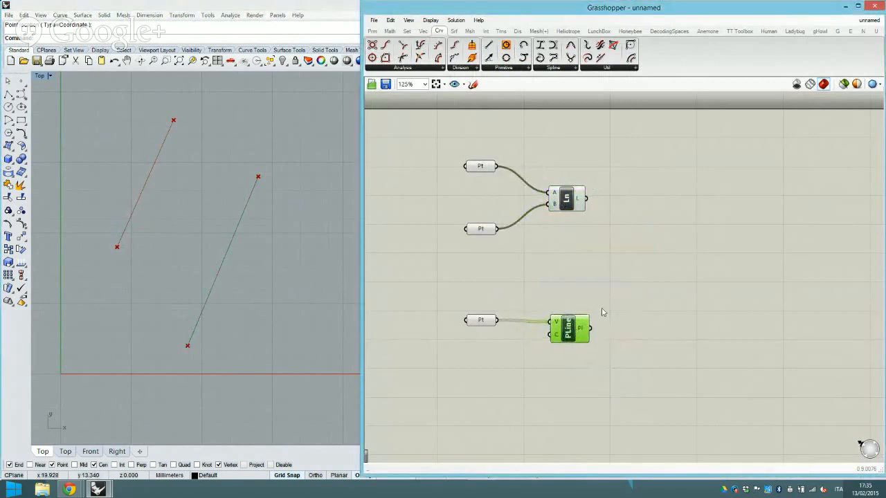
left_click(624, 267)
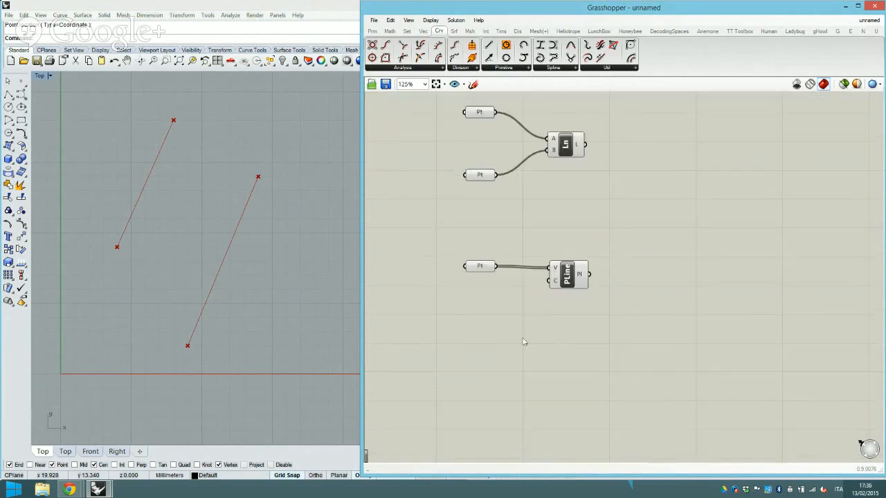
Place two empty Point parameters, one above the other, below the parameter wired to the PolyLine component.
double_click(492, 353)
type("point")
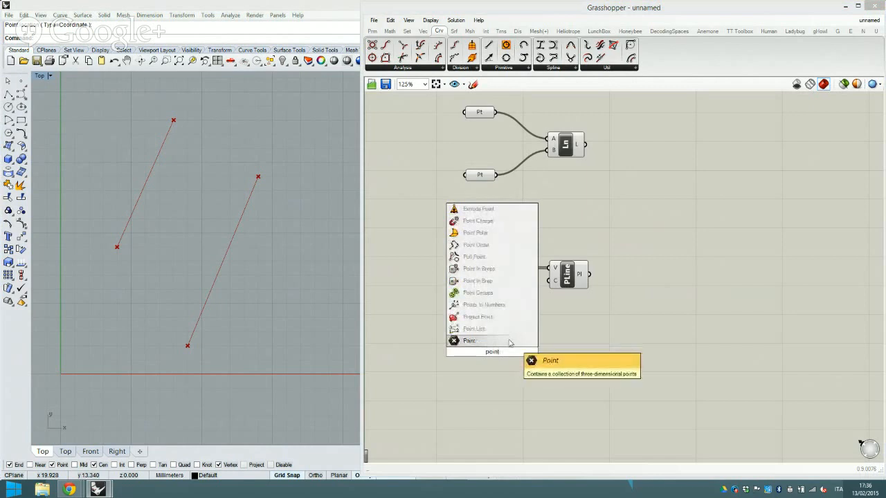
key("Return")
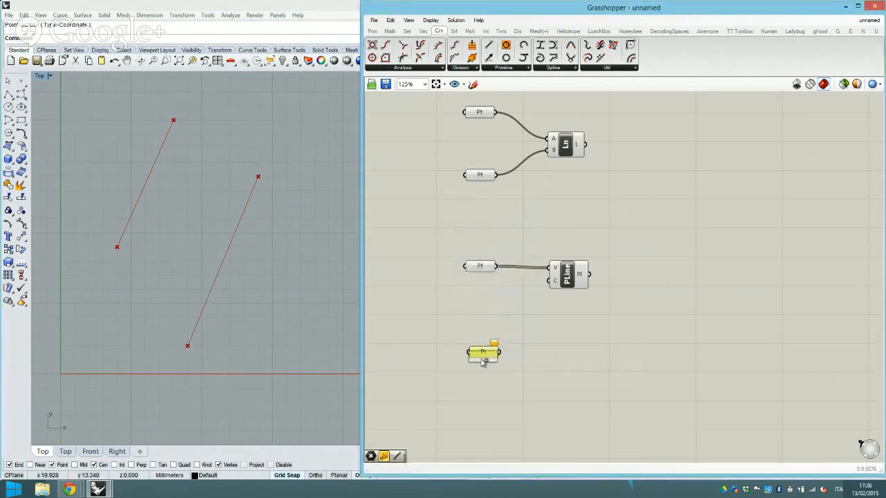
double_click(483, 390)
left_click_drag(484, 393, 486, 393, "alt")
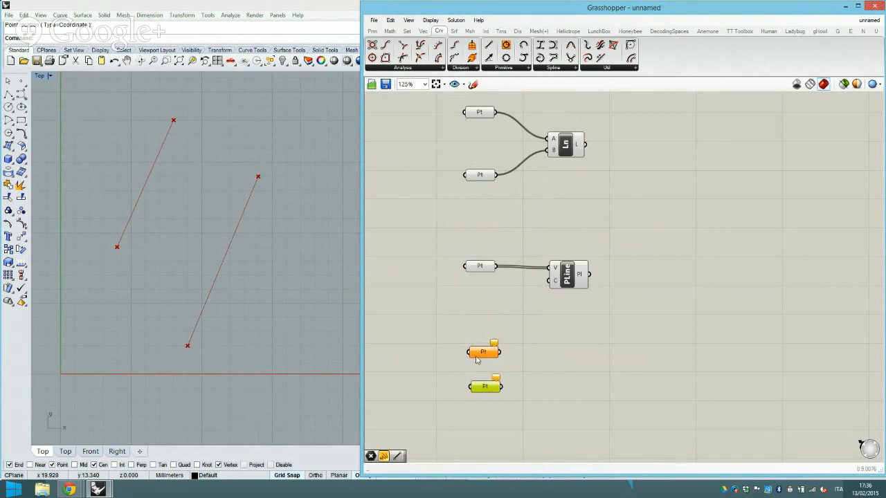
left_click(479, 354)
left_click(478, 355)
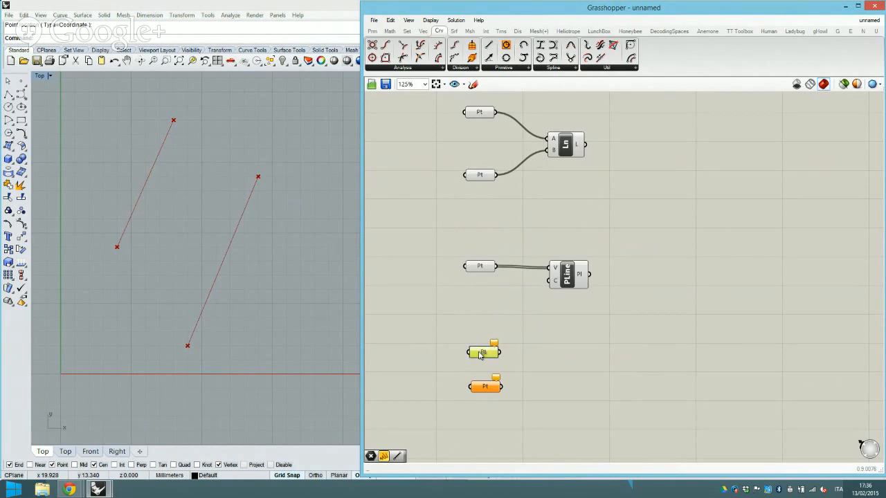
left_click_drag(479, 355, 571, 369, "alt")
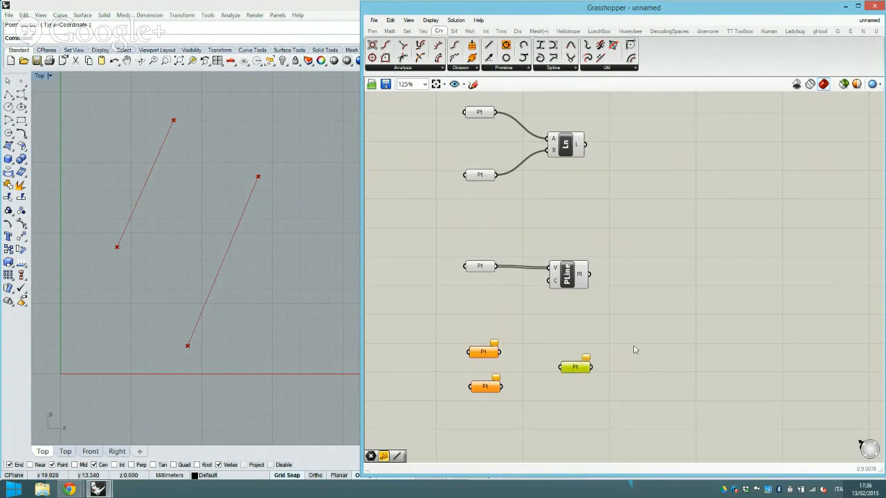
key("Delete")
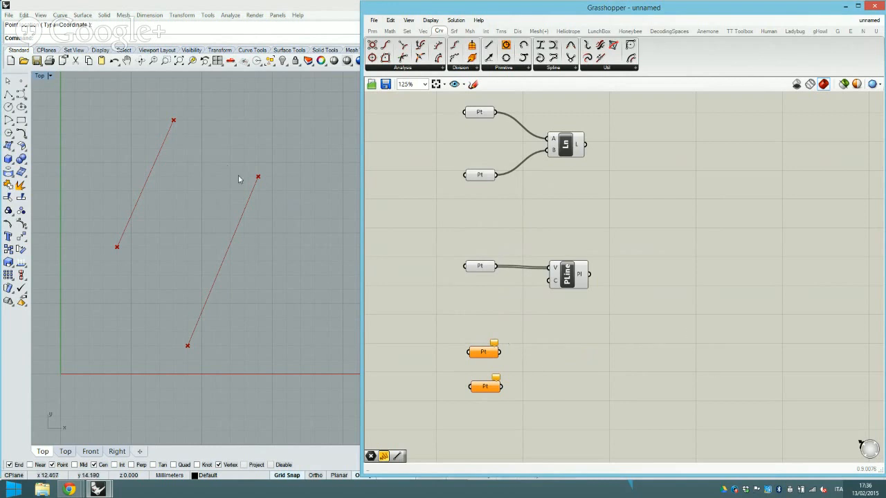
left_click(22, 81)
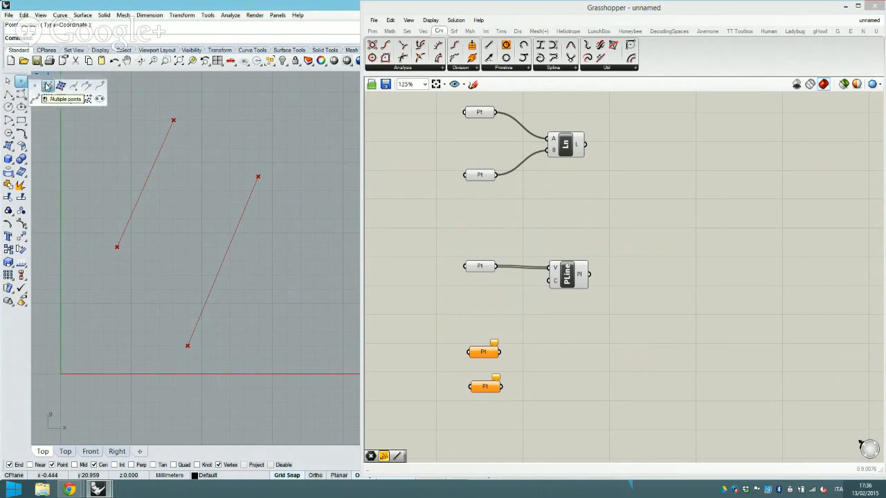
left_click(47, 86)
scroll(148, 233, "down", 1)
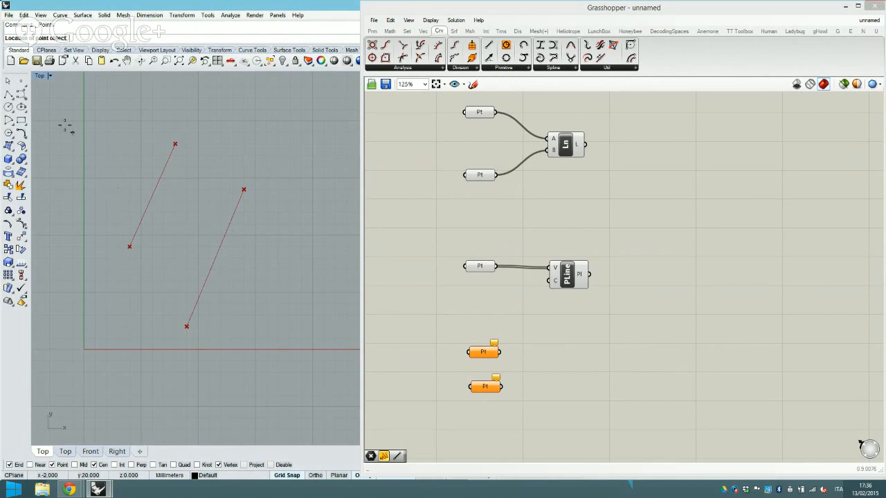
left_click(21, 85)
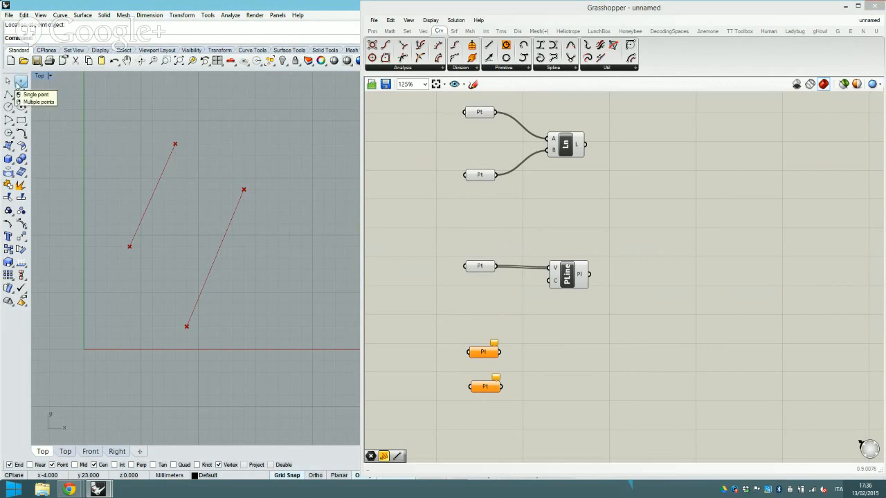
Create two Rhino point objects in the Top viewport, one between the existing lines and one up beyond them at (13, 16).
left_click(21, 81)
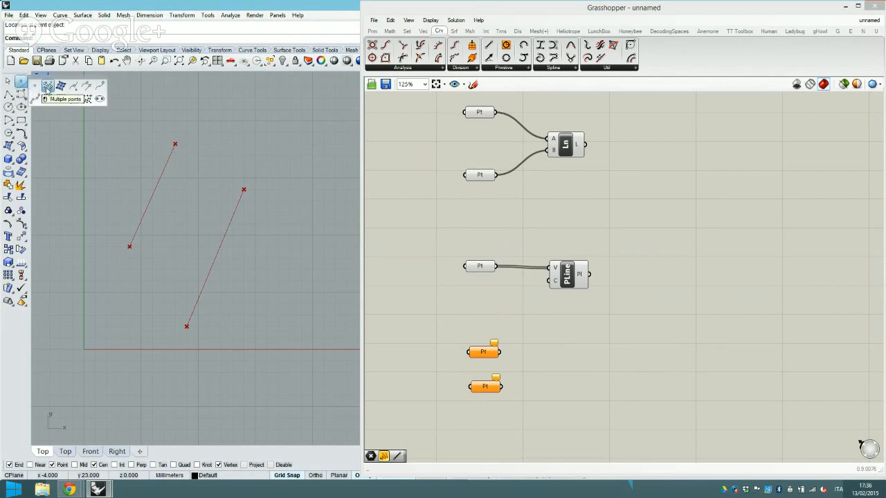
left_click(47, 87)
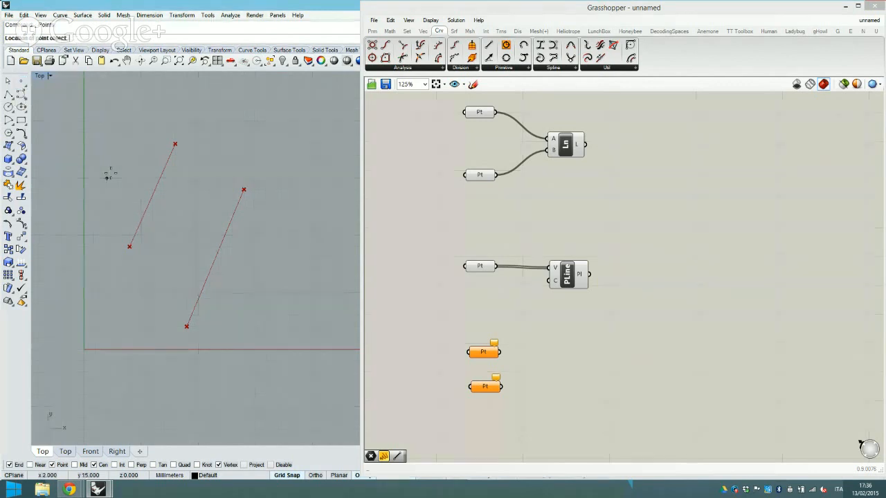
left_click(174, 246)
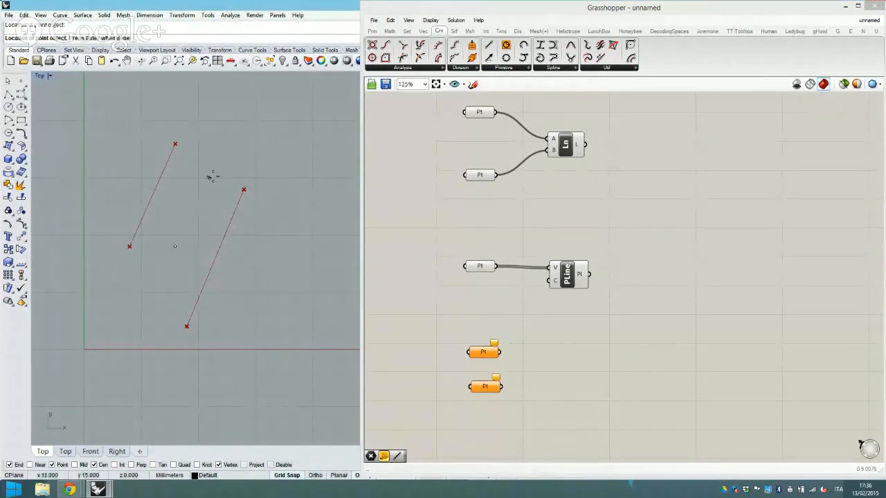
key("Return")
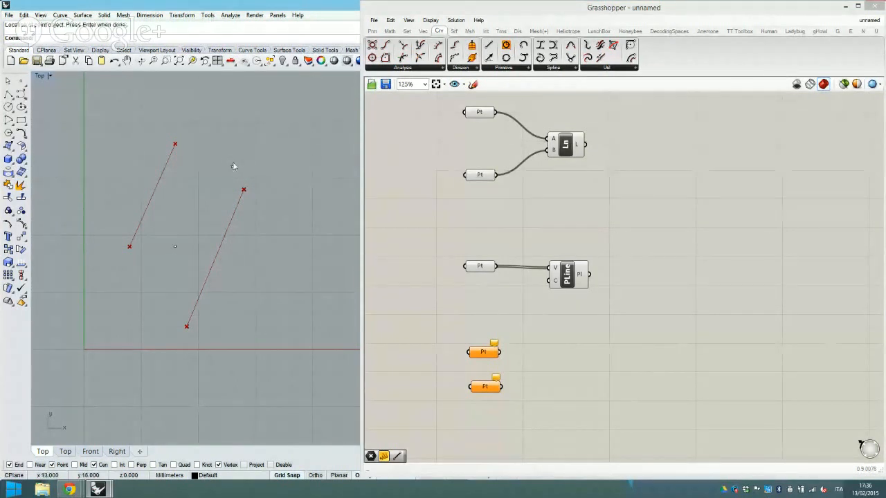
Reference the Rhino point between the two lines in the lower empty Point parameter.
left_click(175, 246)
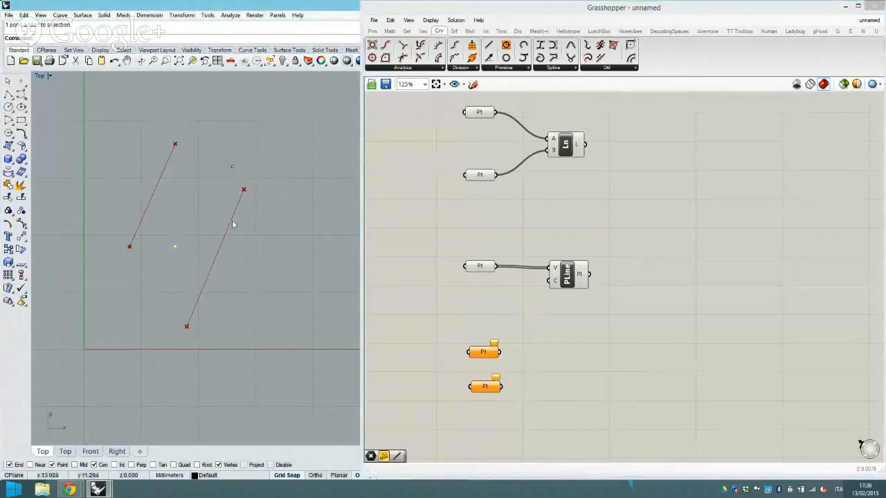
right_click(488, 386)
left_click(530, 396)
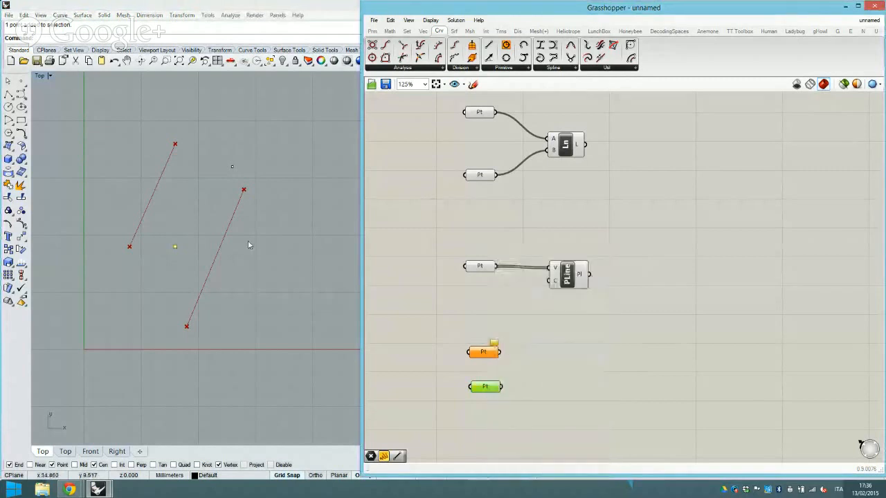
left_click(451, 287)
Reference the Rhino point at (13, 16) in the remaining empty Point parameter.
left_click(232, 167)
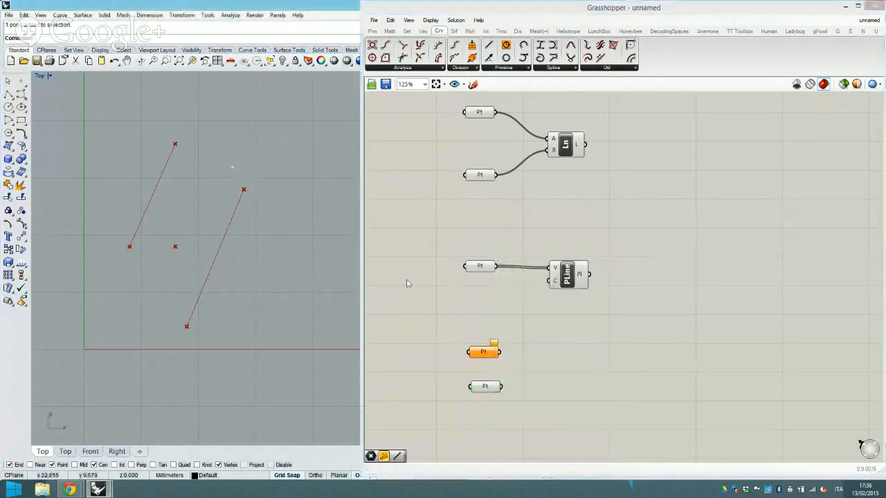
right_click(478, 352)
left_click(524, 397)
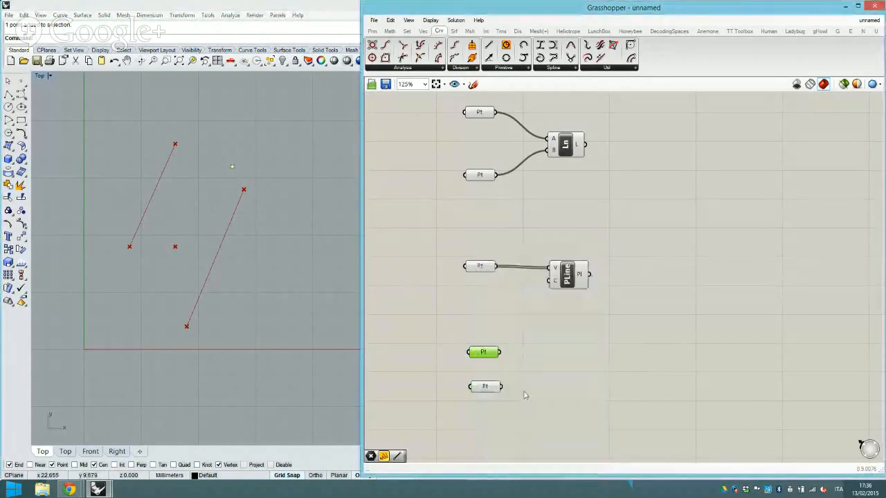
left_click(592, 352)
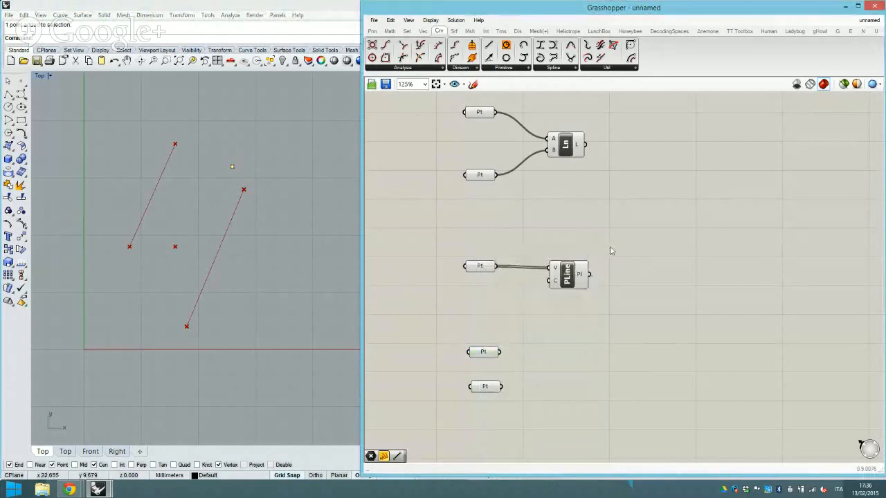
Add a Line component beside the two referenced Point parameters, wiring the upper one into A and the lower one into B.
double_click(572, 370)
type("line")
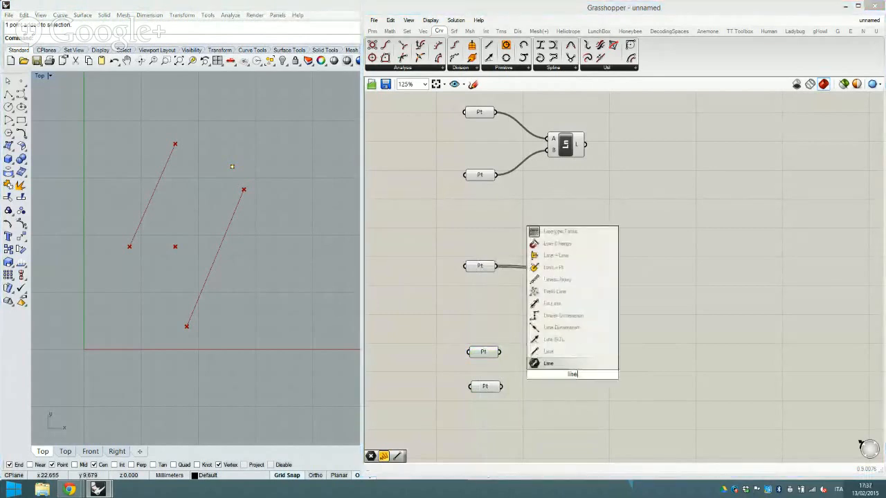
key("Return")
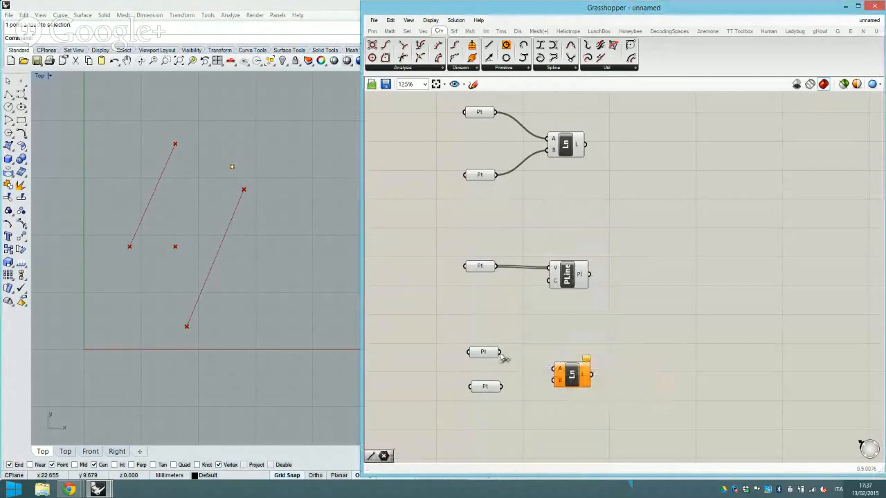
left_click_drag(499, 352, 503, 386)
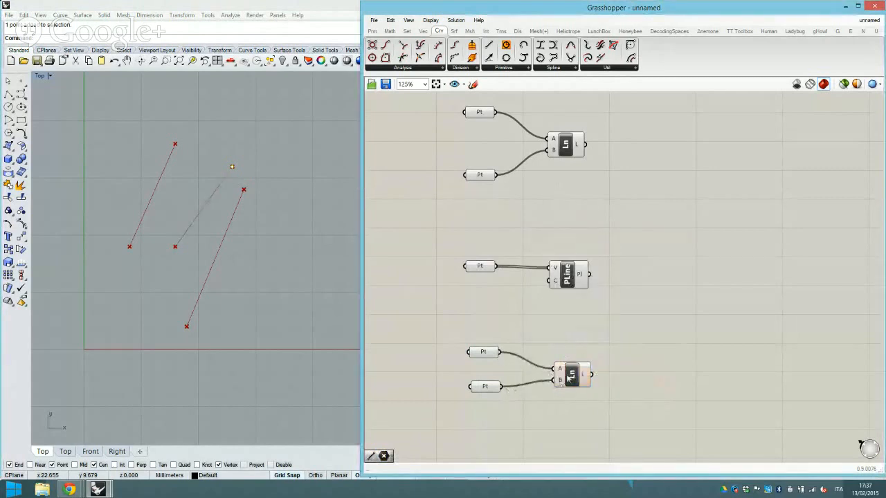
left_click(571, 377)
left_click_drag(572, 377, 560, 369)
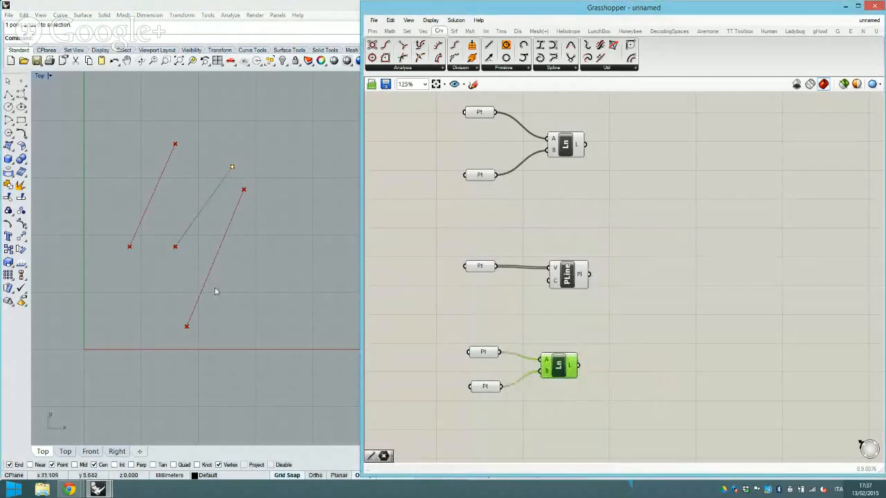
Move both referenced Rhino points to new positions between the other two lines to reshape the connected line.
mouse_move(175, 246)
left_mouse_down()
mouse_move(208, 267)
mouse_move(173, 276)
mouse_move(163, 292)
left_mouse_up()
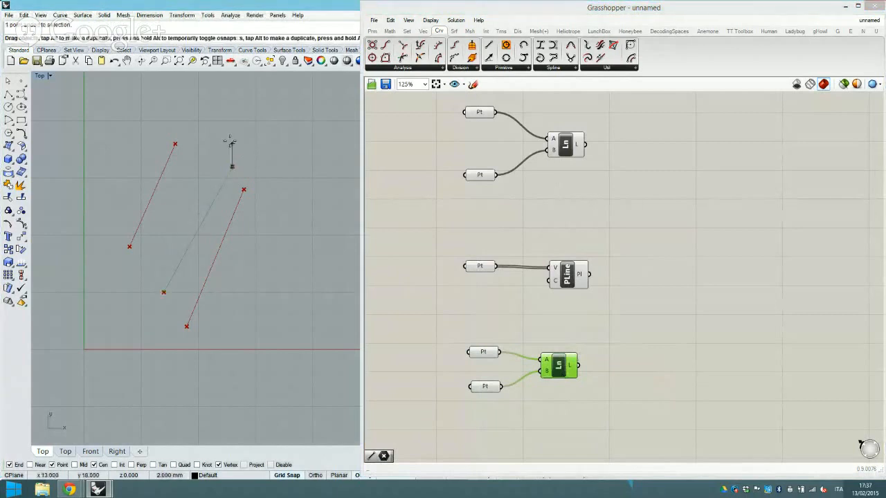
left_click_drag(163, 292, 177, 280)
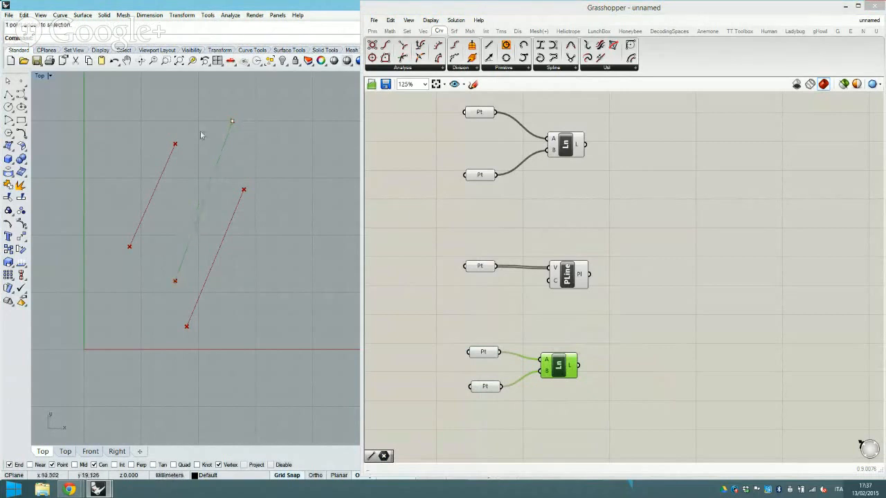
left_click_drag(232, 121, 209, 156)
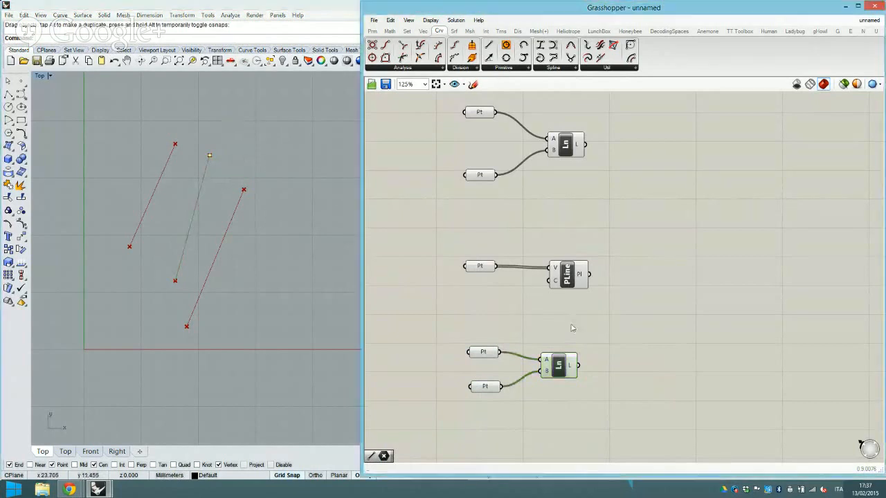
left_click_drag(566, 364, 566, 369)
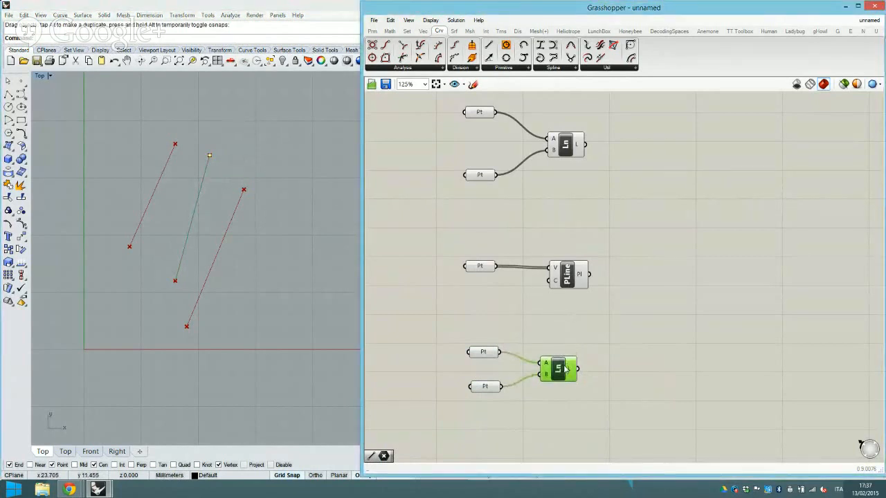
Delete the PolyLine component with its Point parameter, and move the upper Line group down into the freed space.
right_click_drag(599, 350, 619, 312)
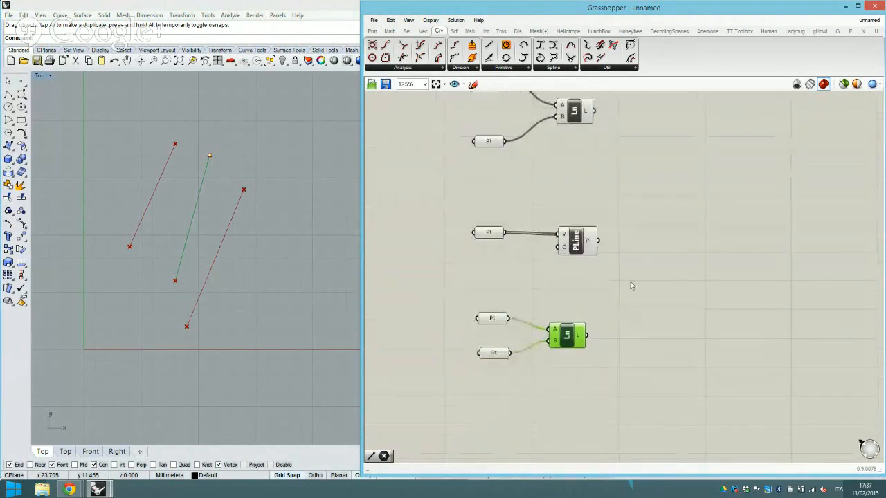
left_click(615, 226)
left_click_drag(615, 226, 460, 298)
right_click_drag(534, 217, 510, 271)
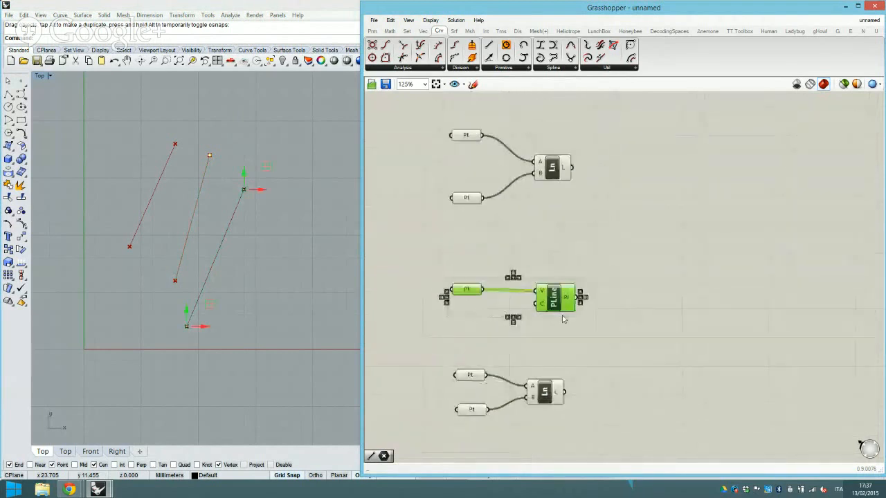
key("Delete")
left_click_drag(578, 133, 443, 208)
left_click_drag(546, 175, 540, 289)
left_click(635, 324)
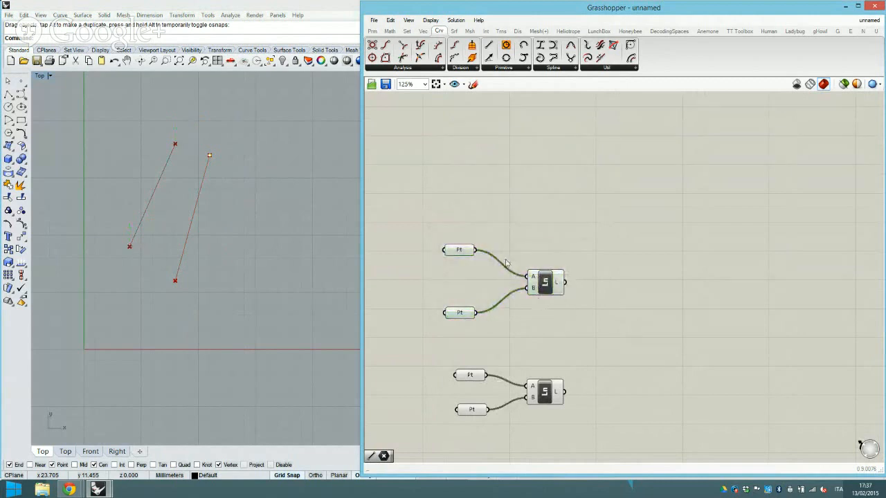
Add a Divide Curve component beside the upper Line component and wire the Line's L output into its C input.
double_click(659, 270)
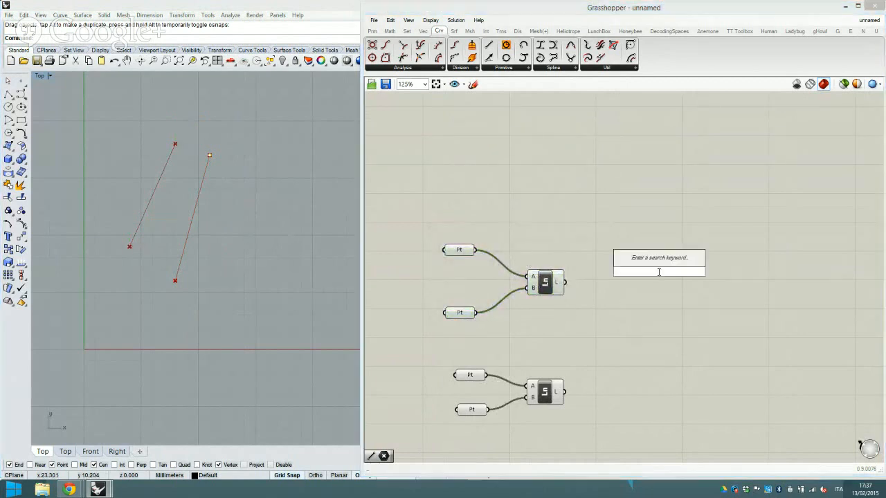
type("divi")
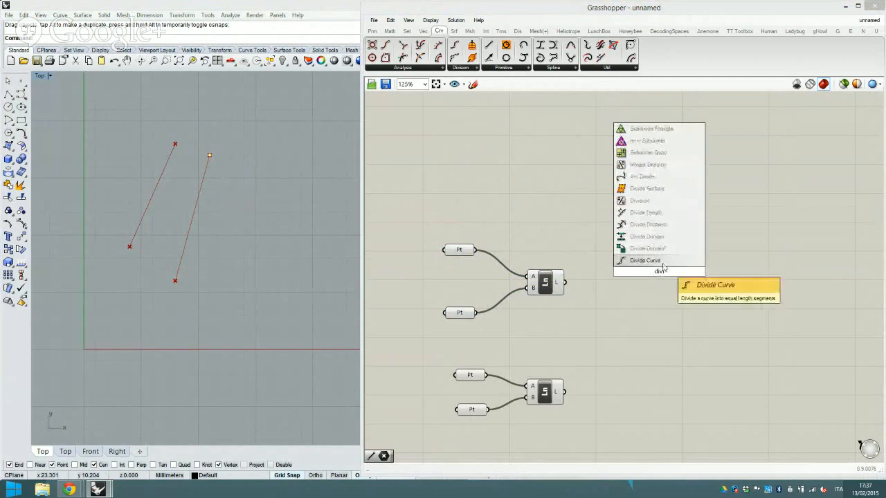
left_click(667, 263)
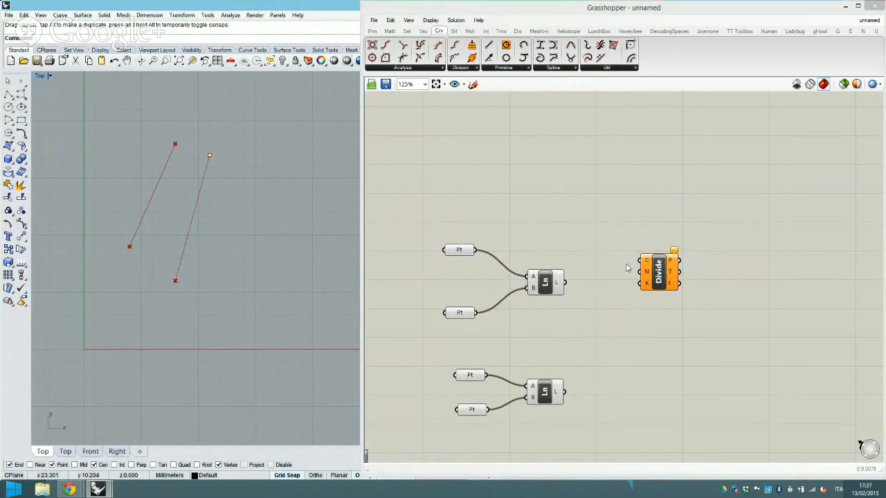
scroll(627, 268, "up", 2)
left_click(656, 243)
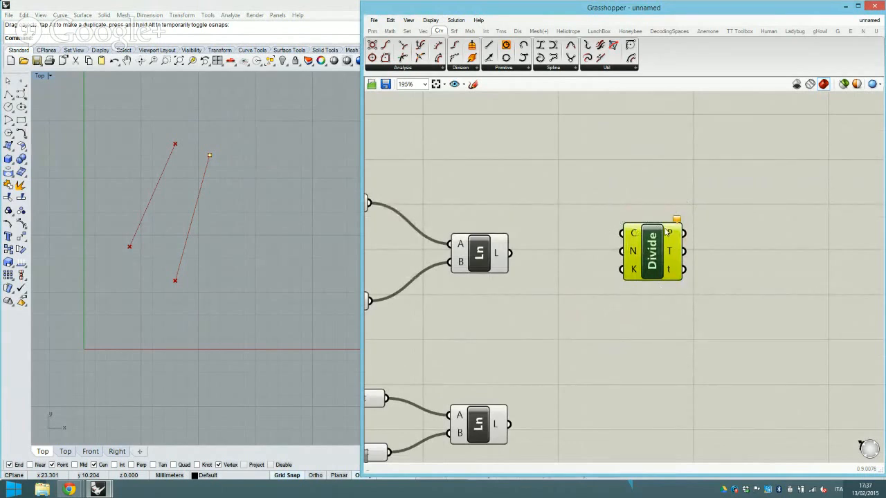
left_click_drag(666, 233, 639, 262)
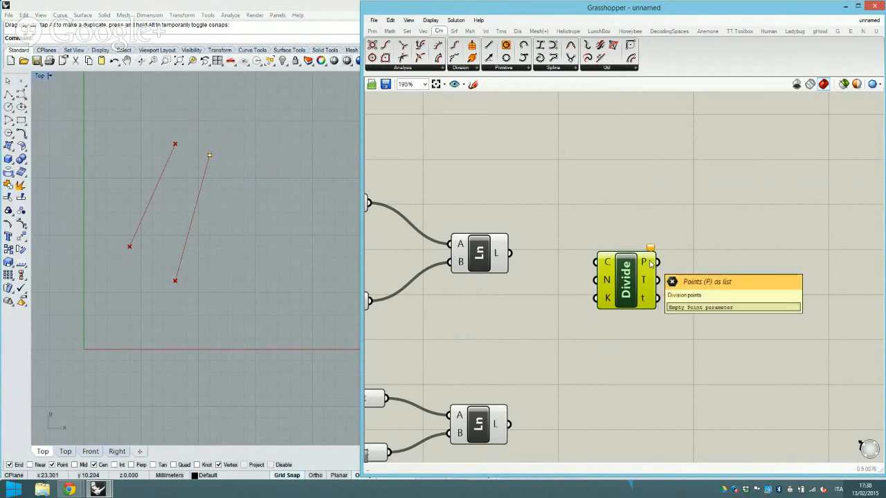
left_click_drag(617, 284, 619, 295)
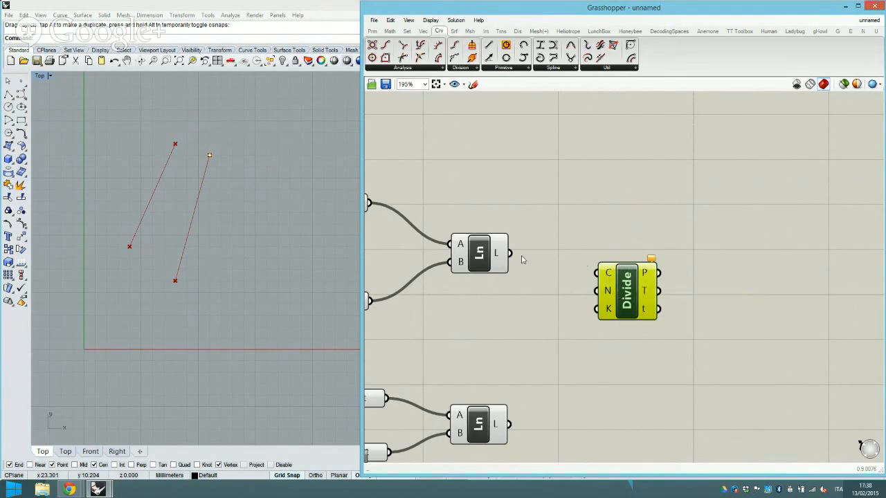
left_click_drag(509, 253, 596, 272)
left_click_drag(620, 300, 638, 280)
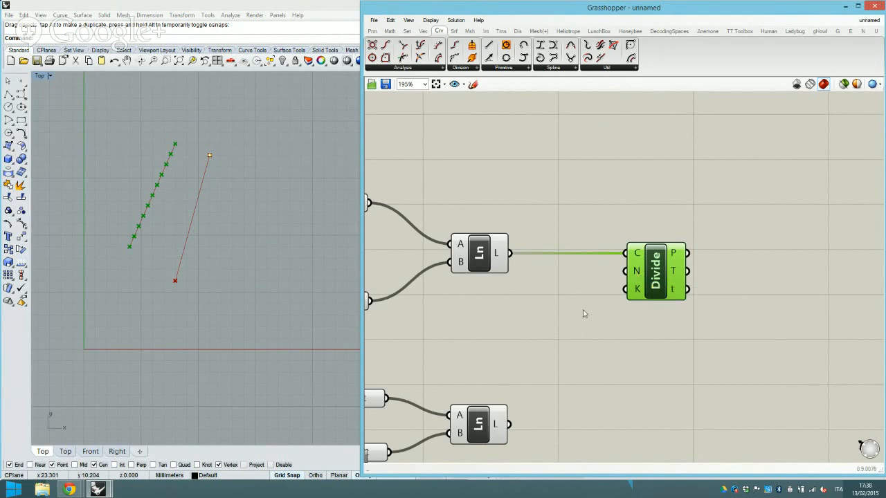
Add a number slider with value 5 below the wire between the Line and Divide Curve components.
right_click_drag(562, 337, 587, 331)
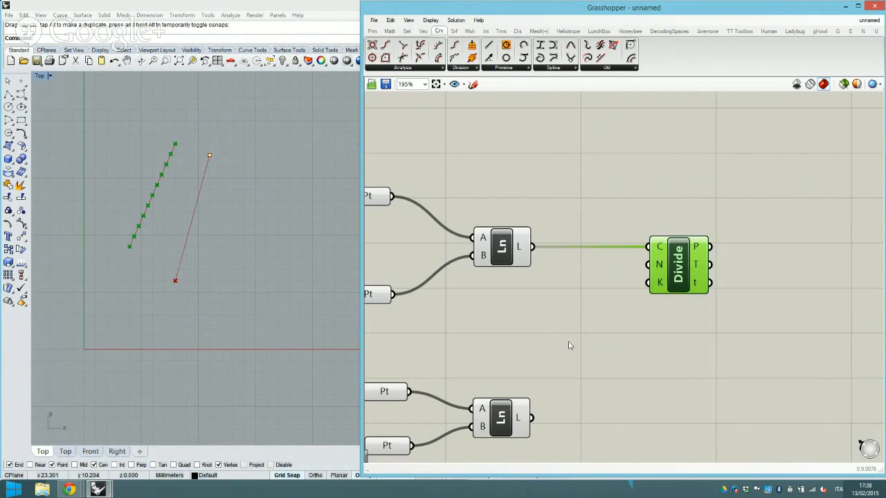
double_click(568, 345)
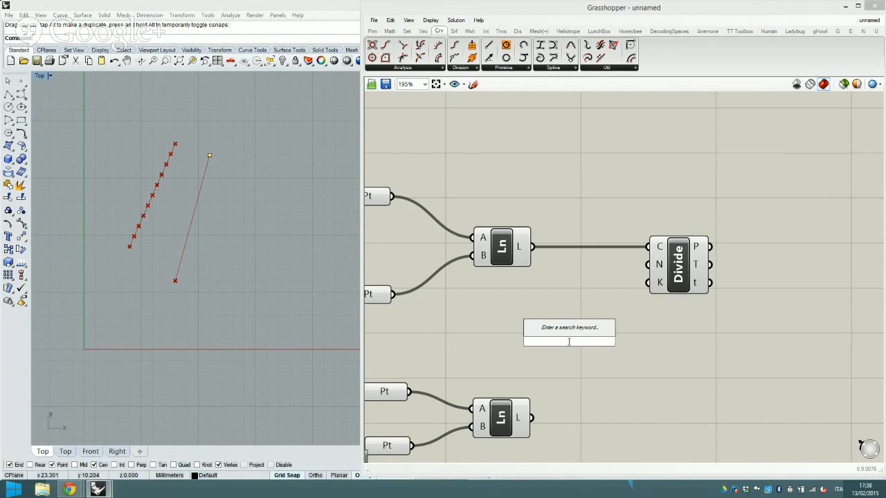
type("1")
key("Return")
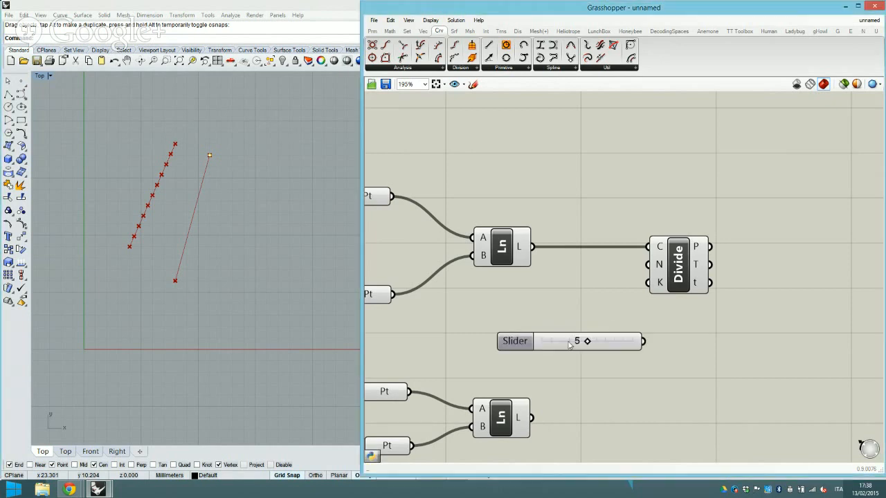
Lower the slider to 0 and try real-number rounding with 2 digits in its settings, returning it to integer rounding.
left_click_drag(585, 342, 553, 348)
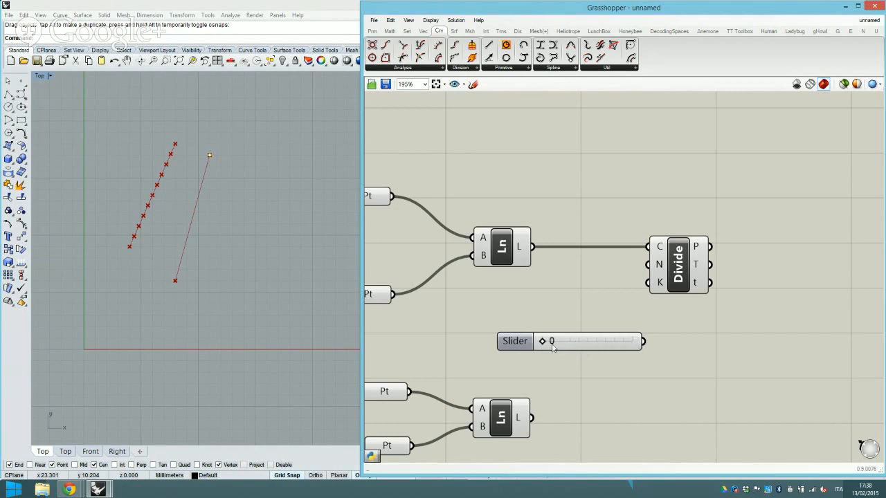
double_click(517, 341)
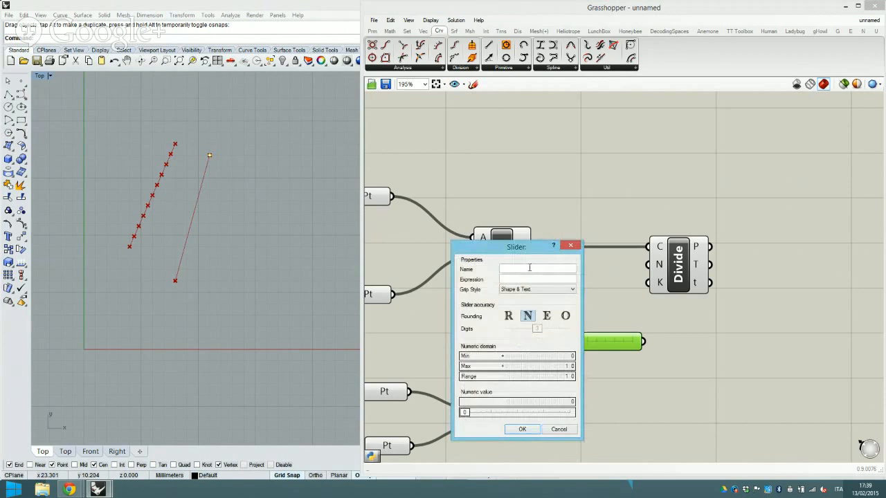
left_click_drag(529, 254, 415, 146)
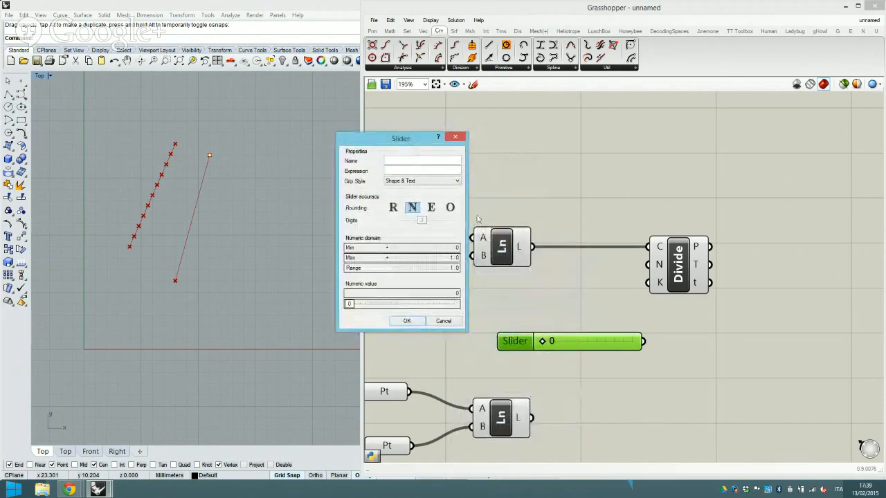
left_click(411, 208)
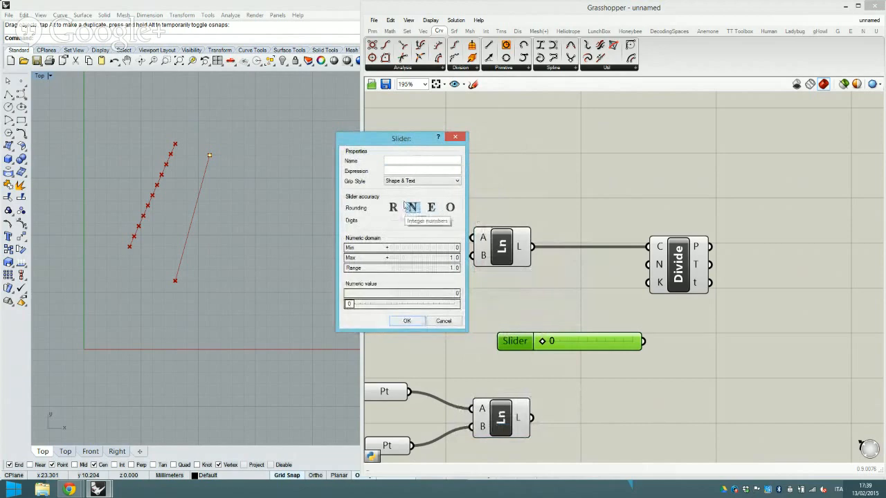
left_click(397, 209)
left_click(398, 209)
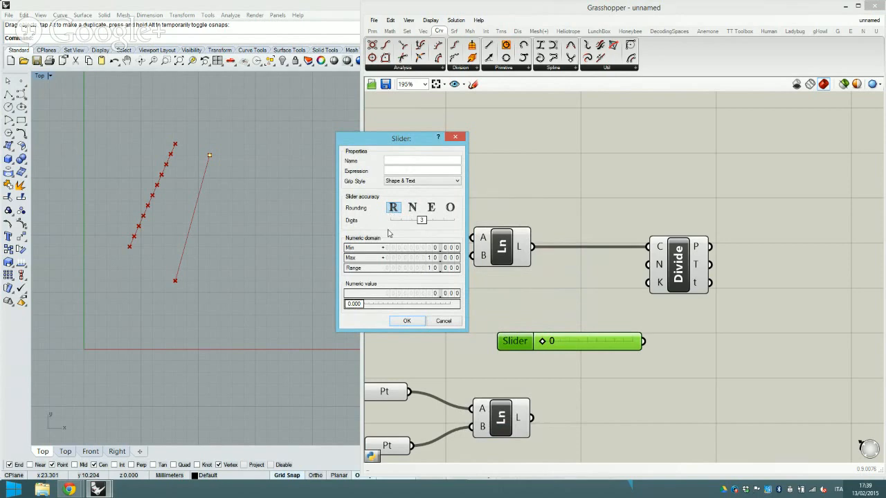
left_click_drag(421, 220, 403, 225)
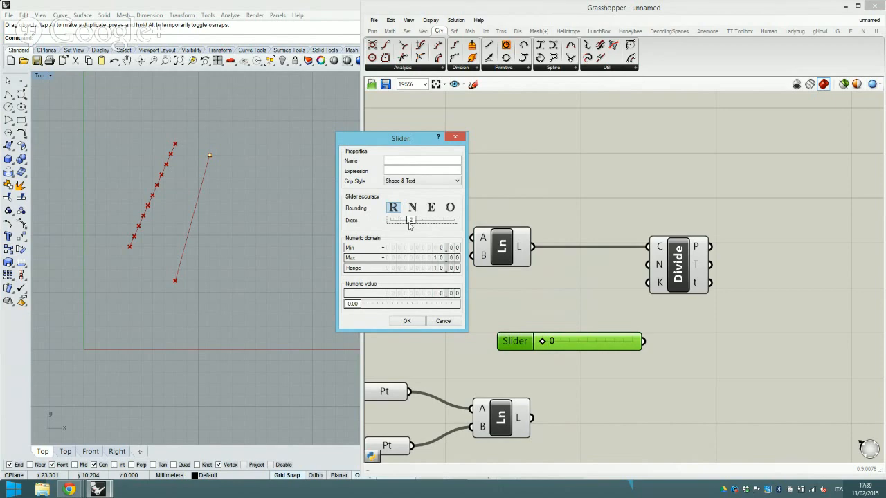
left_click(411, 208)
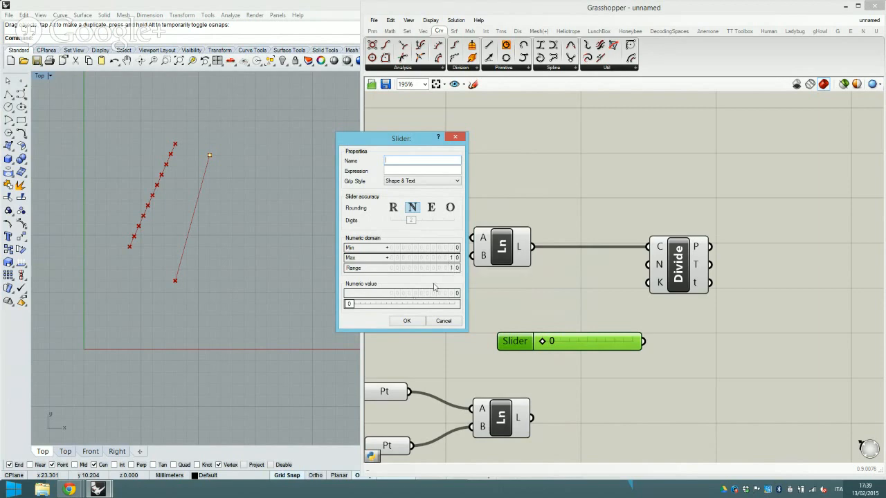
left_click(408, 321)
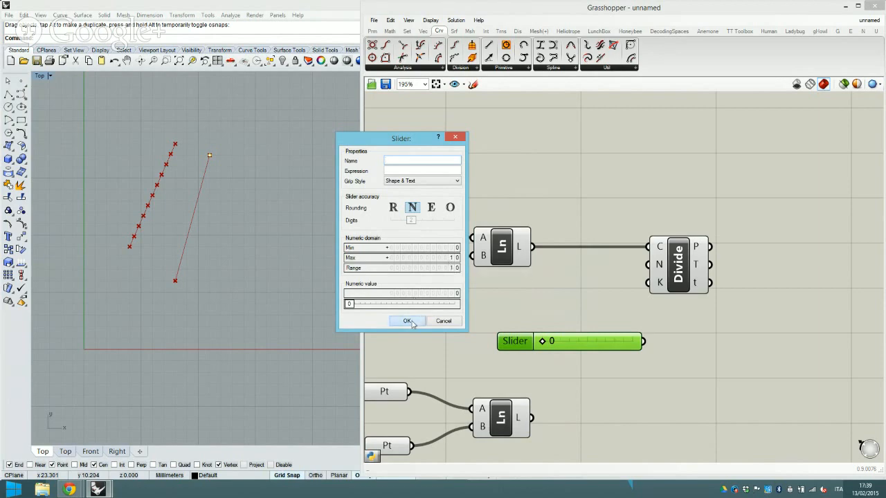
Move the Divide Curve component away from the slider, wire the slider into its N input, and set the count to 6.
left_click(677, 269)
left_click_drag(677, 268, 745, 268)
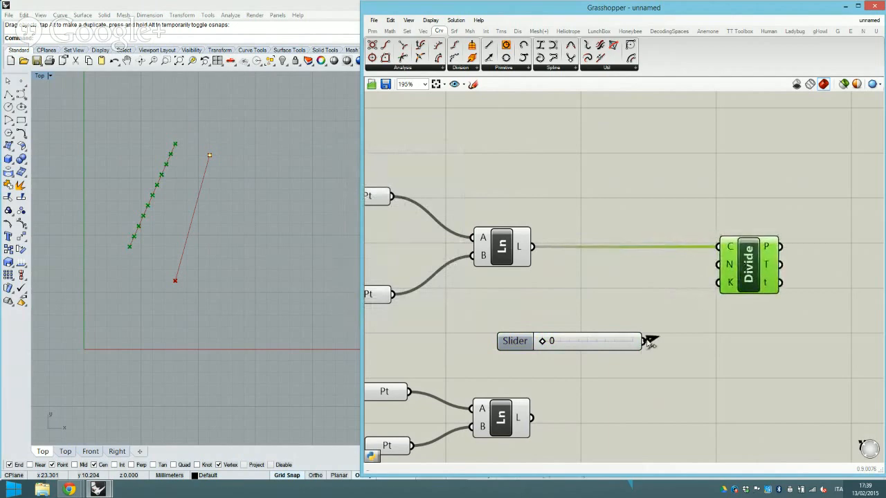
left_click_drag(643, 342, 720, 267)
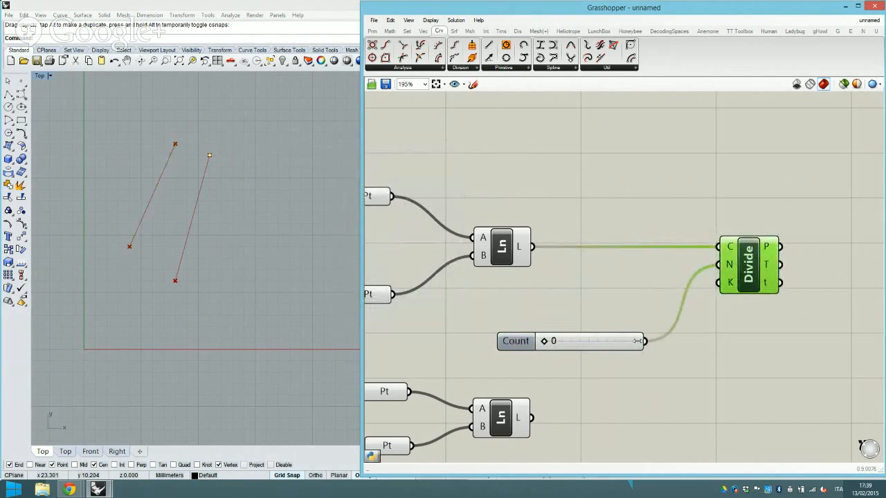
left_click_drag(637, 340, 643, 306)
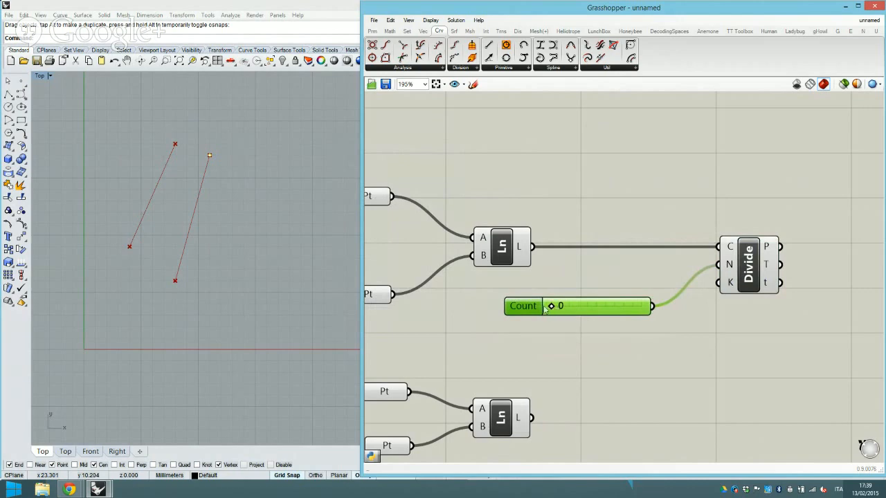
left_click_drag(545, 309, 601, 310)
Duplicate the Divide Curve component with its Count slider below, and wire the lower Line's L output into the copy's C input.
right_click_drag(593, 337, 583, 308)
left_click(766, 321)
left_click_drag(748, 326, 629, 215)
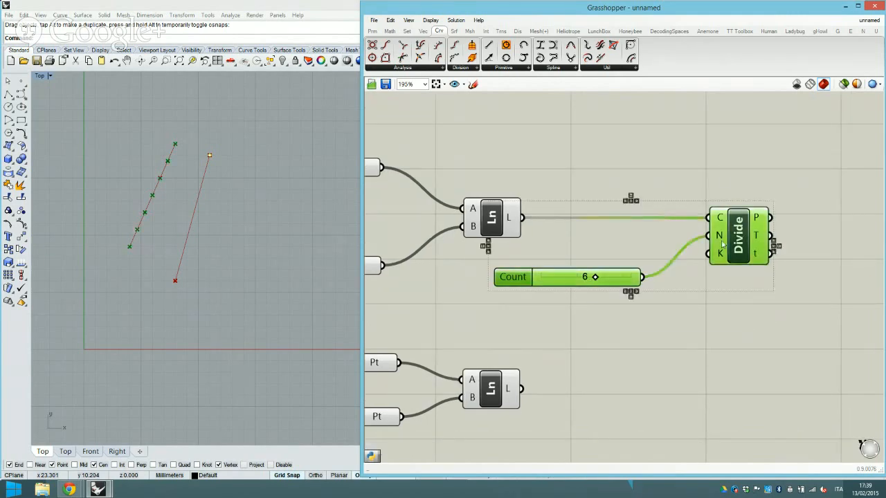
left_click_drag(728, 246, 737, 434, "alt")
right_click_drag(702, 358, 704, 335)
left_click(592, 368)
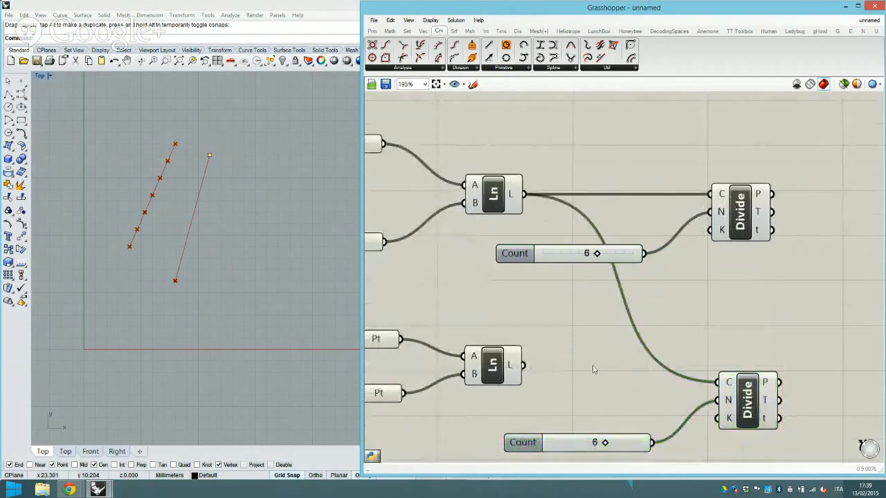
left_click_drag(524, 365, 717, 381)
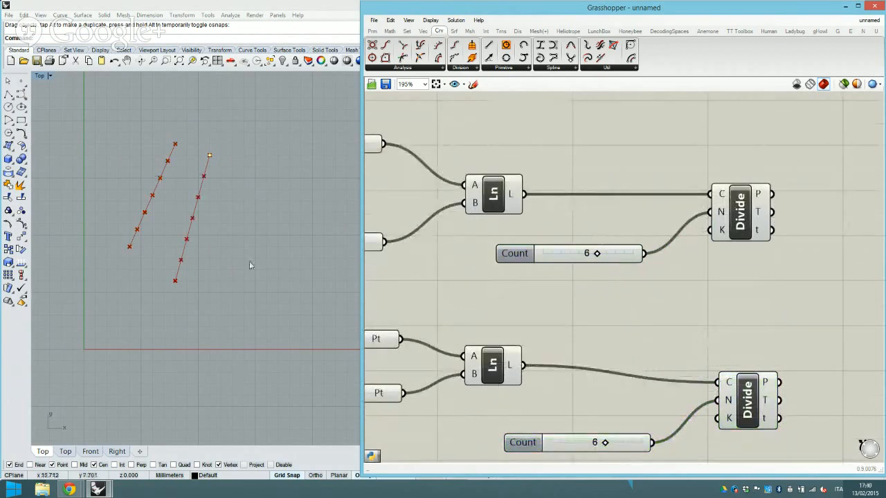
Inspect the list of division points at the upper Divide Curve's P output and highlight each component's points in the viewport.
right_click_drag(729, 365, 708, 342)
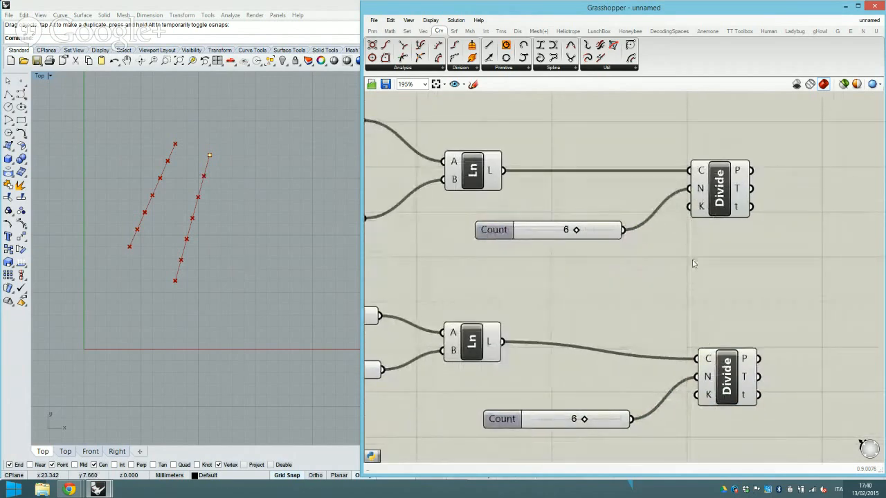
right_click_drag(692, 259, 658, 287)
mouse_move(703, 201)
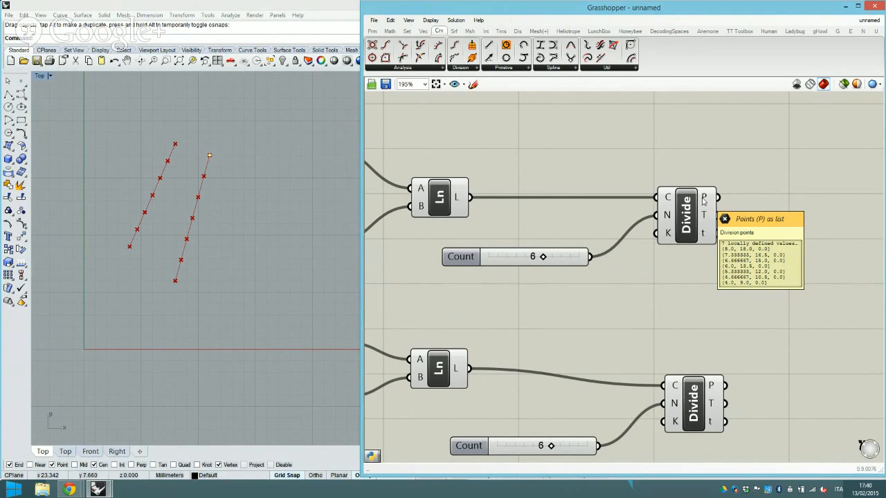
right_click_drag(704, 201, 649, 176)
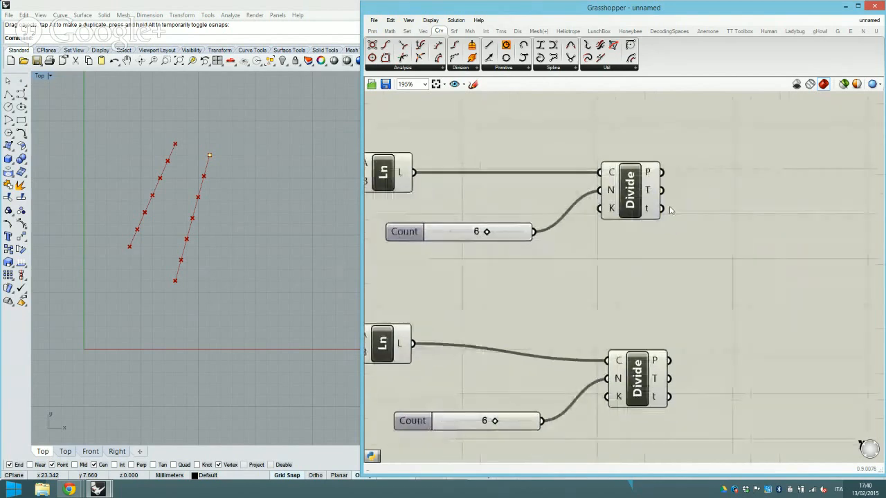
left_click(644, 201)
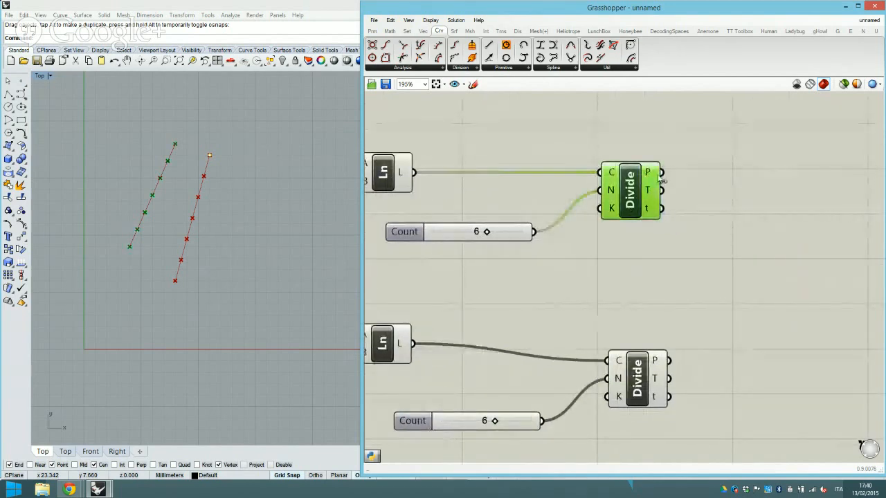
left_click(636, 394)
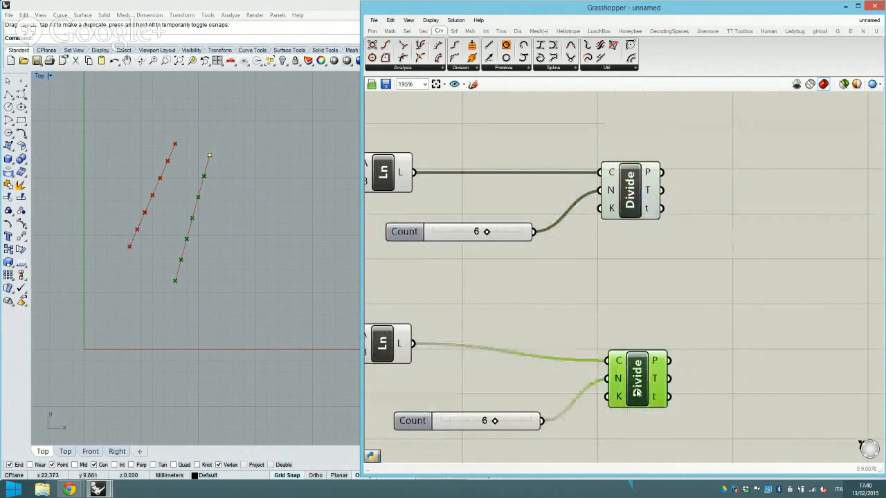
Add a Line component beside the two Divide Curve components and wire the upper one's P output into its A input.
double_click(754, 272)
type("line")
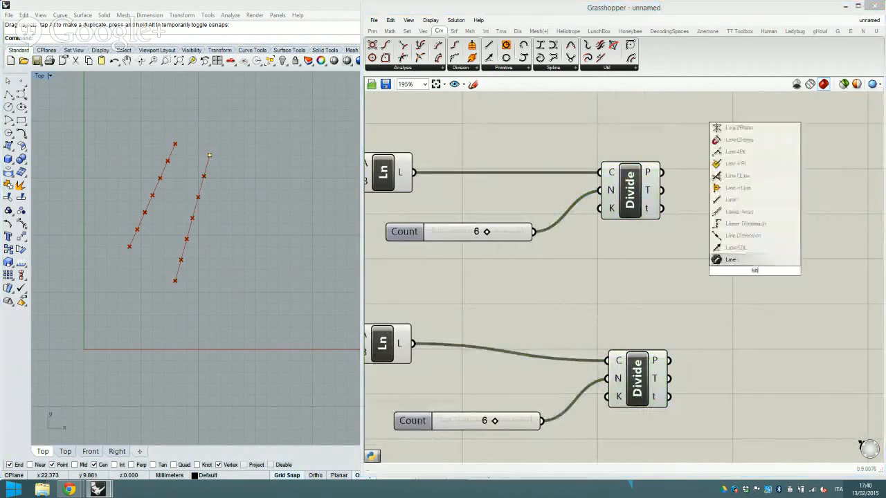
key("Return")
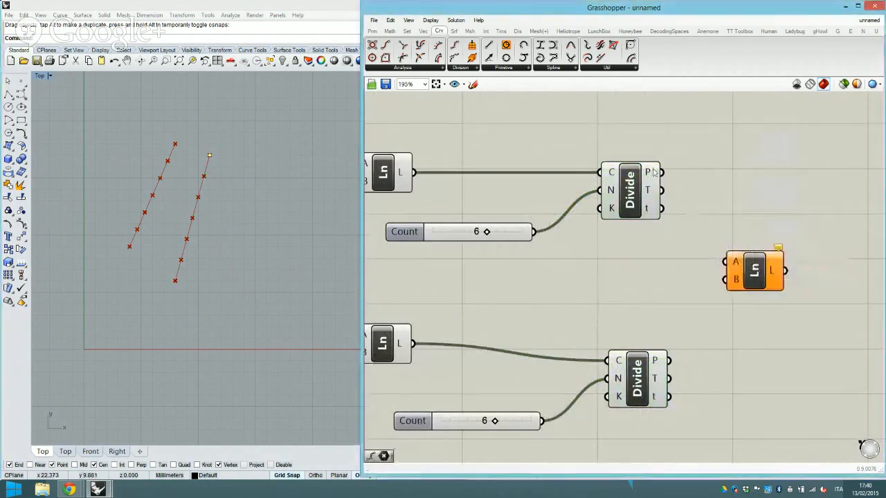
left_click_drag(661, 172, 766, 280)
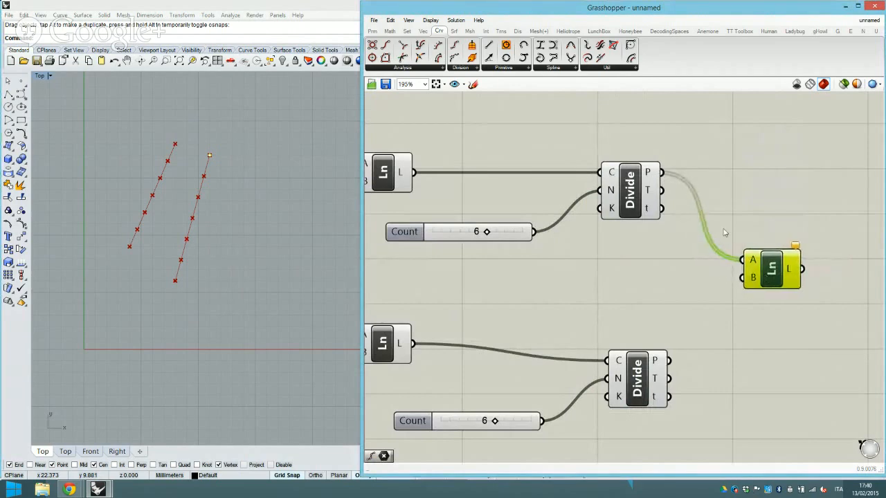
mouse_move(645, 172)
Wire the lower Divide Curve's P output into the new Line component's B input to connect the two sets of division points.
left_click_drag(669, 359, 733, 318)
right_click_drag(580, 270, 661, 298)
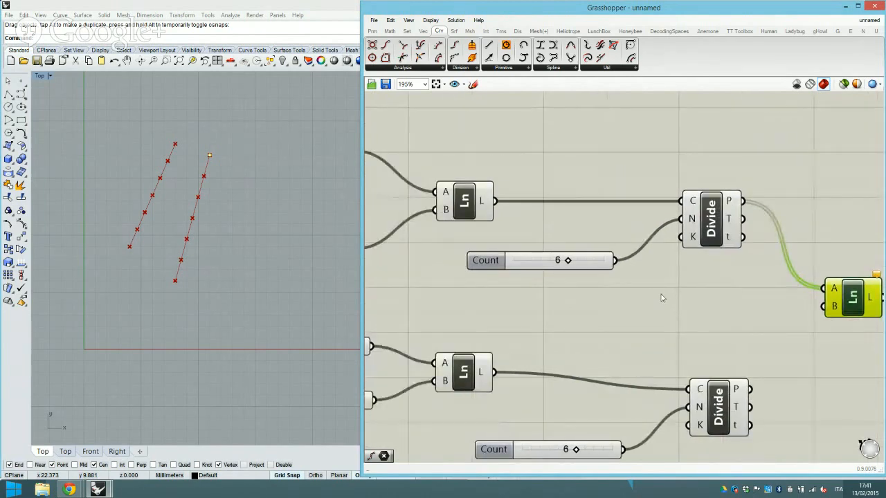
right_click_drag(707, 323, 644, 300)
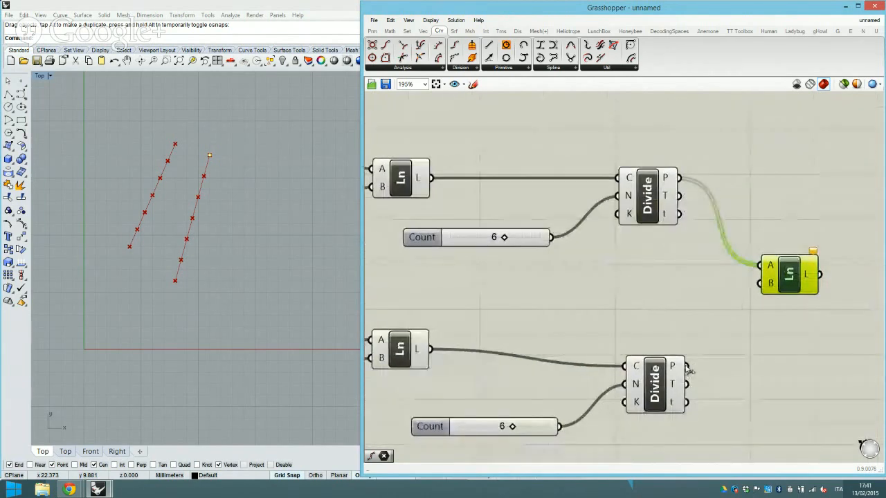
left_click_drag(687, 366, 756, 296)
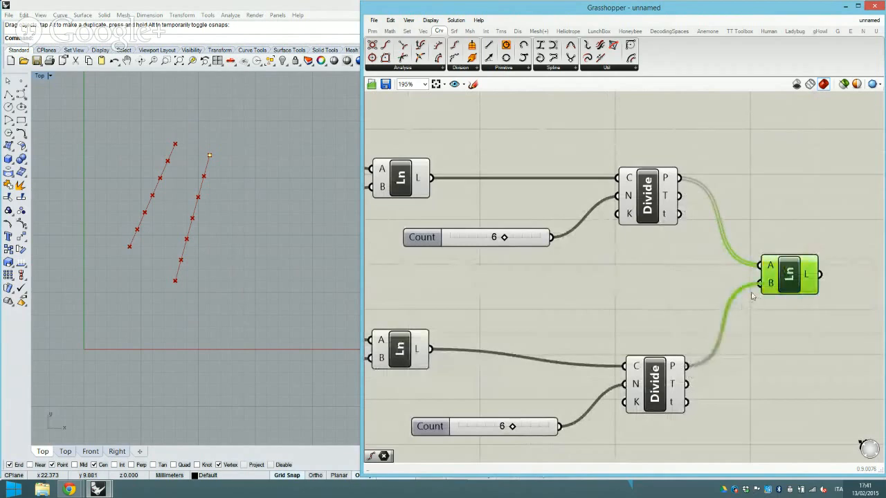
left_click(765, 346)
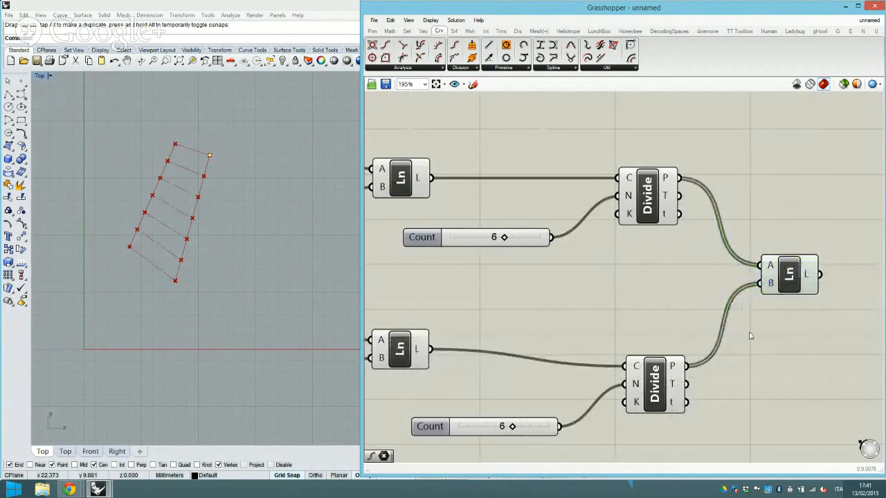
Move both referenced Rhino points of the second line farther from the first line to widen the ladder of connecting lines.
left_click(175, 281)
mouse_move(175, 281)
left_mouse_down()
mouse_move(209, 286)
mouse_move(185, 270)
left_mouse_up()
left_click_drag(210, 156, 244, 158)
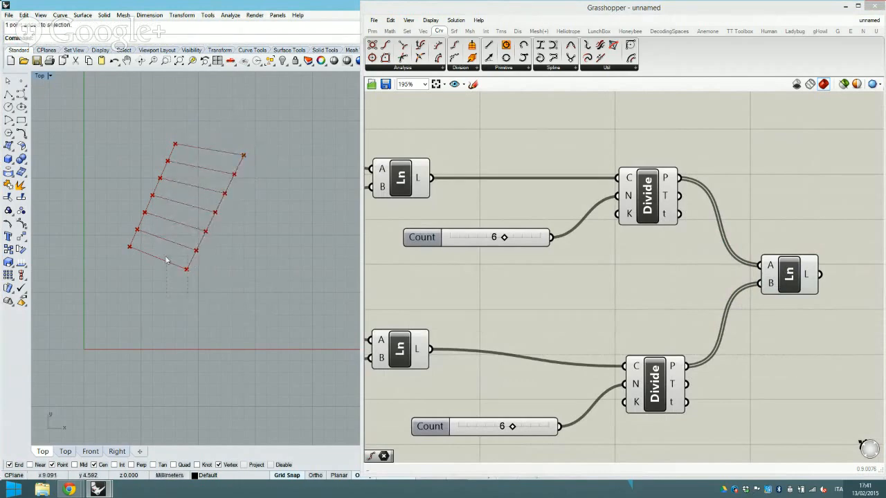
left_click(184, 271)
left_click_drag(187, 269, 222, 260)
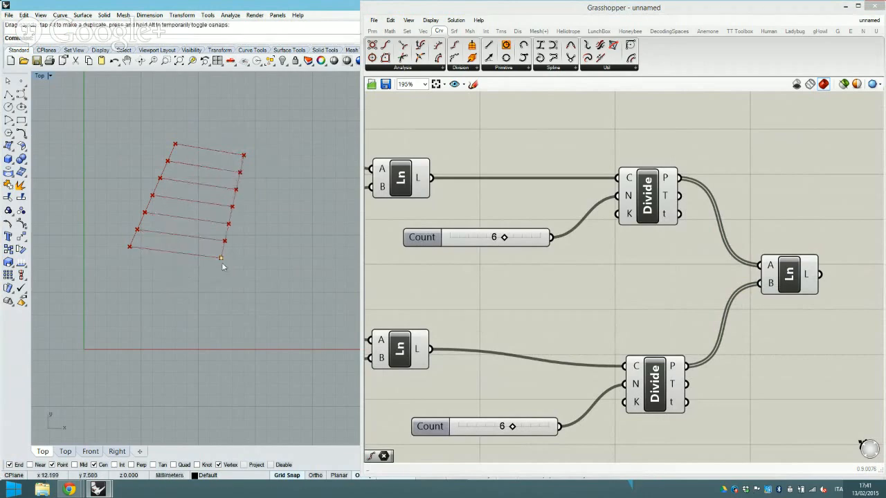
left_click(302, 194)
Switch to Chrome, search in a new tab for "vimeo grasshopper introduction", and open the Introduction to Grasshopper Webinar video on Vimeo.
left_click(70, 489)
left_click(101, 440)
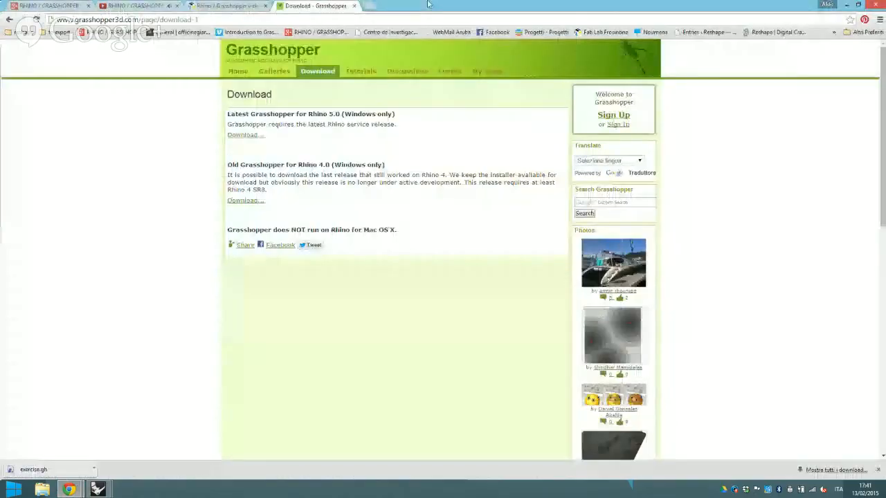
left_click(370, 6)
type("vim")
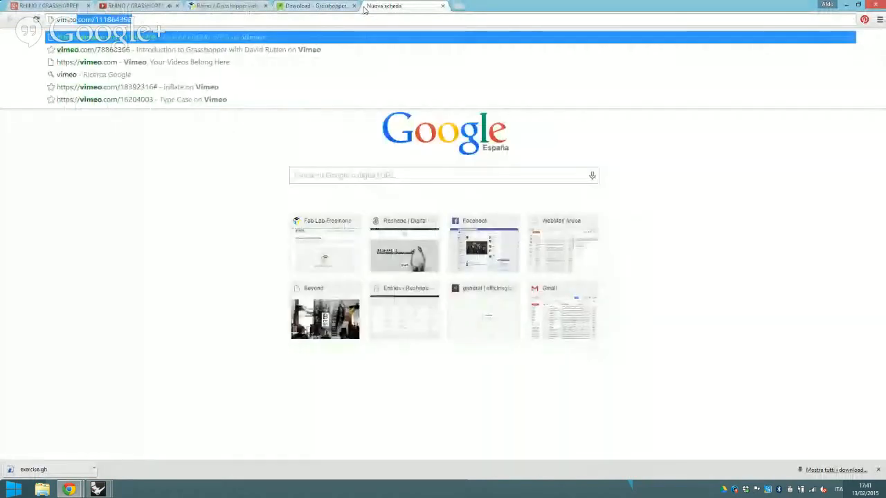
type("eo")
key("BackSpace")
type("grassh")
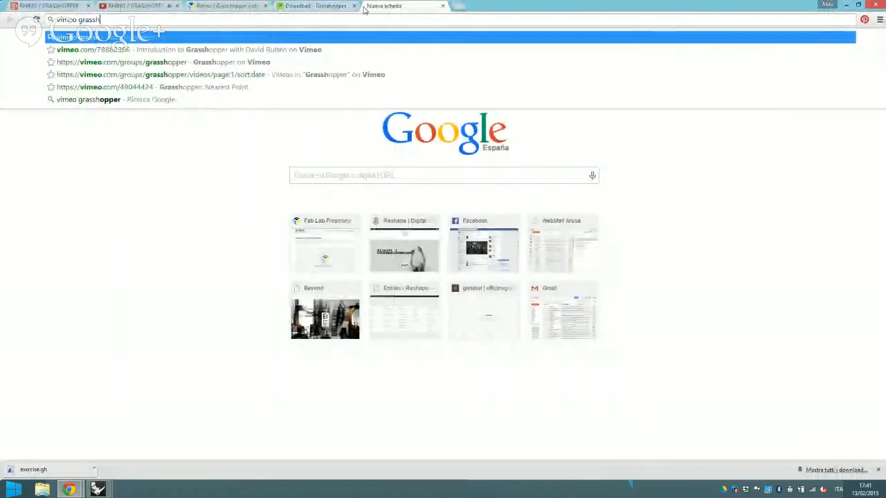
type("opper intr")
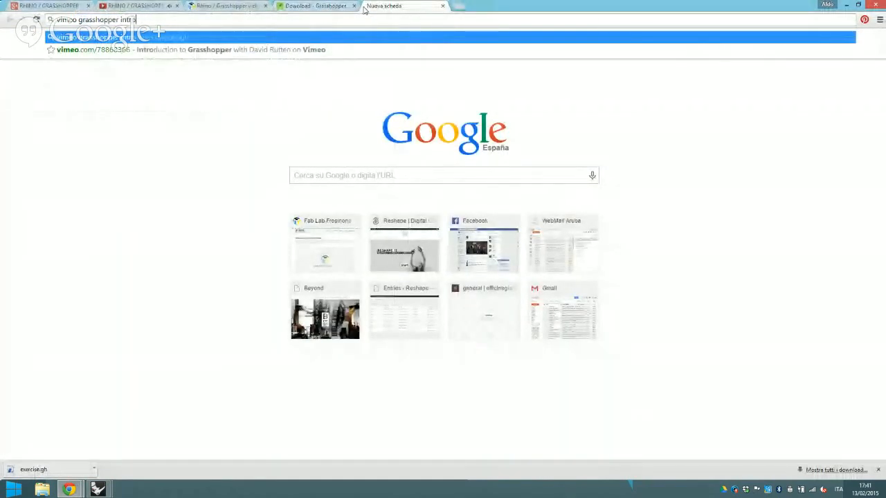
type("oductio")
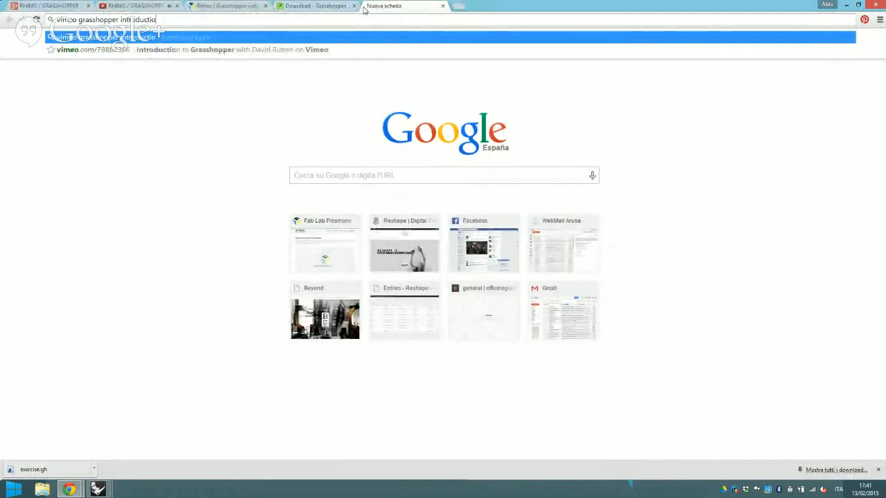
type("n")
key("Return")
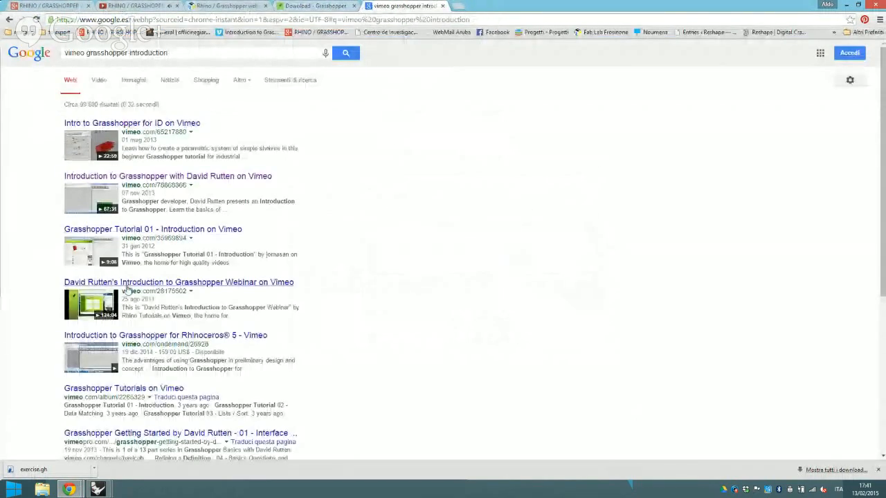
left_click(130, 284)
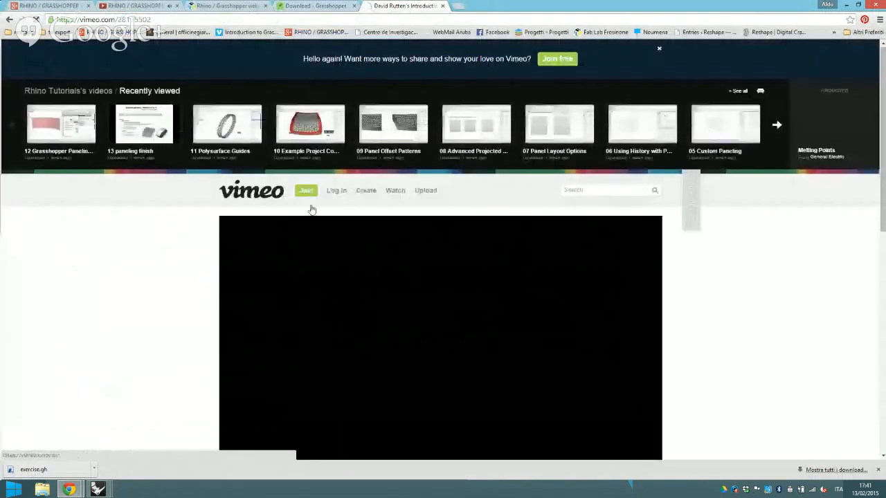
Leave the Vimeo page for the Grasshopper definition and start a new, empty Grasshopper document.
scroll(311, 209, "down", 2)
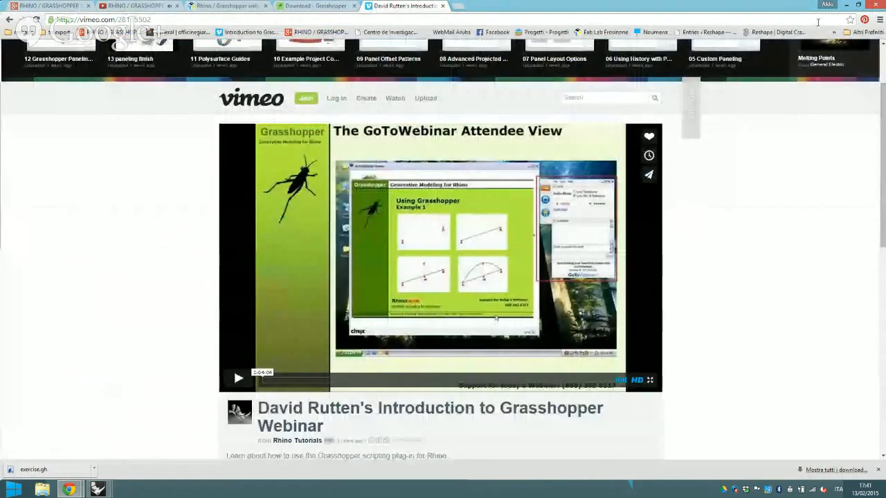
left_click(845, 5)
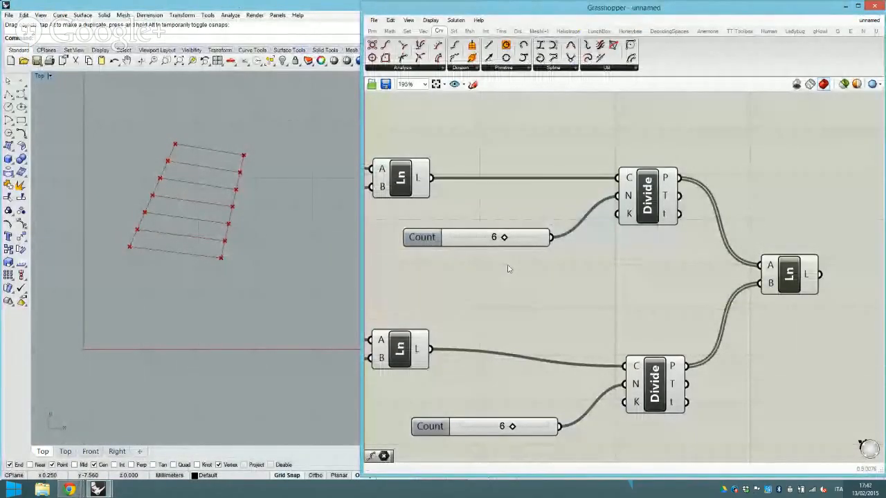
scroll(512, 270, "down", 5)
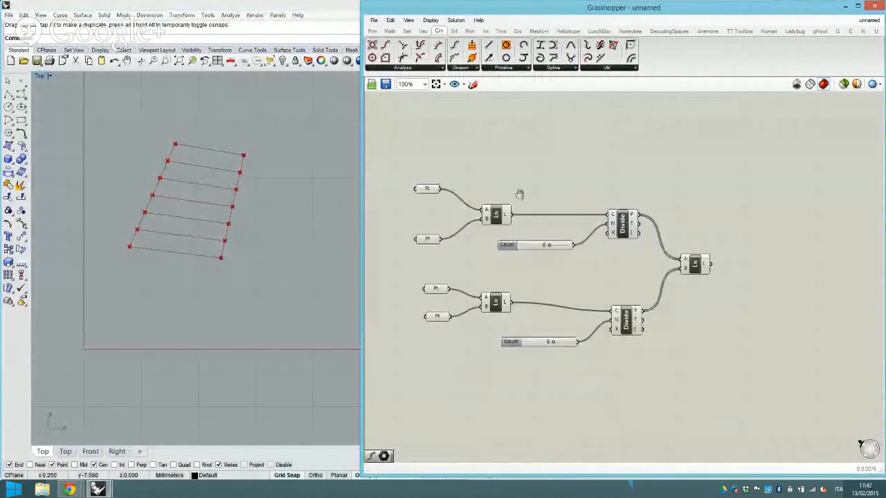
right_click_drag(519, 194, 523, 189)
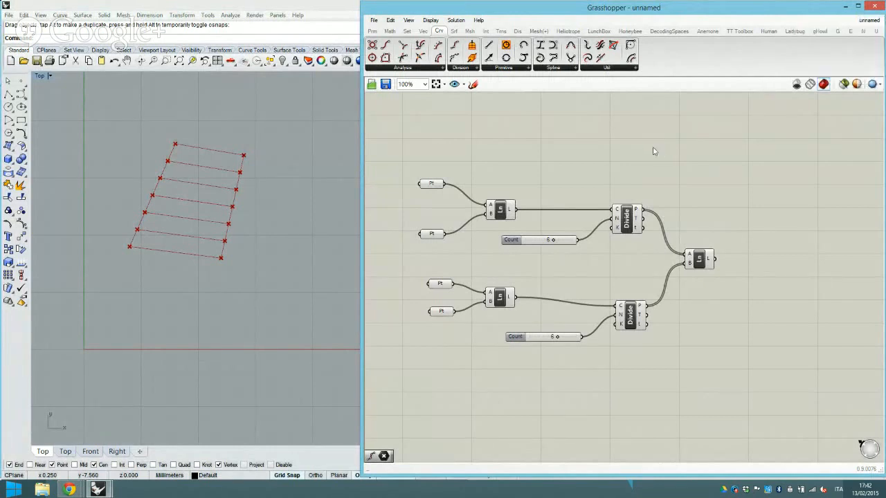
left_click(376, 21)
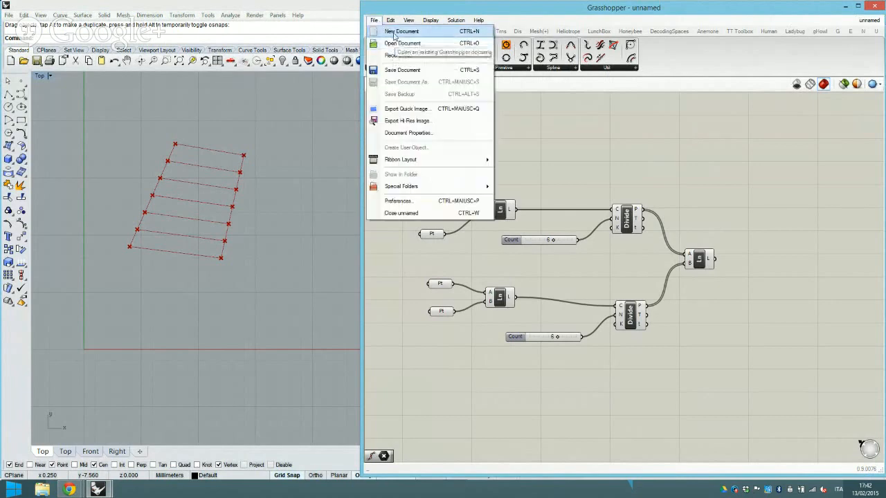
left_click(395, 32)
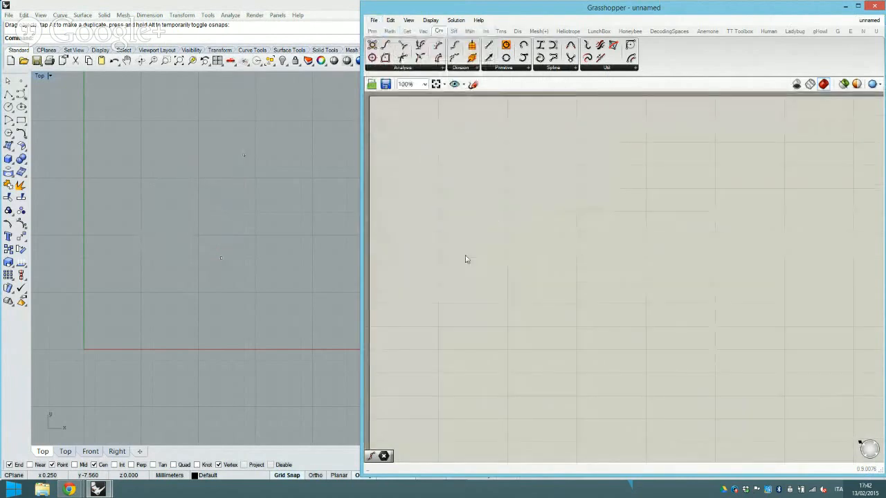
View the coloured, deformed surface of the exercise definition in the other Rhino window, and return to the window with the empty document.
mouse_move(97, 488)
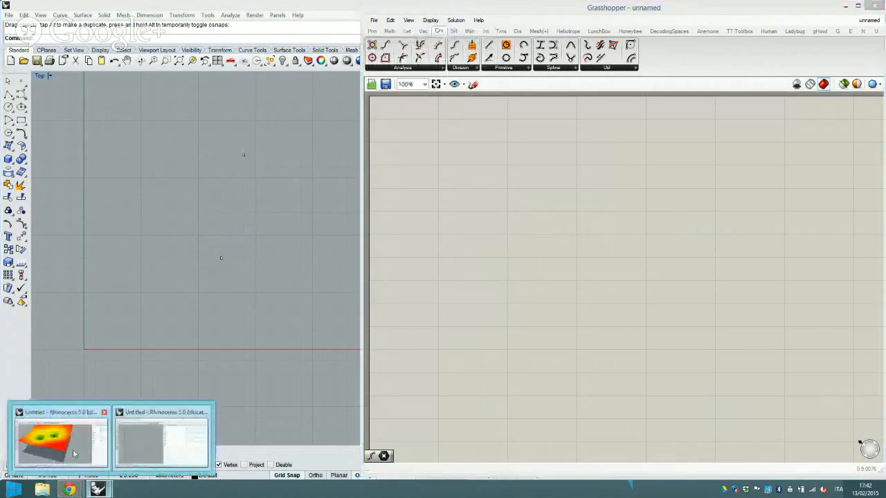
left_click(59, 470)
scroll(239, 266, "down", 6)
scroll(298, 229, "up", 2)
right_click_drag(298, 230, 311, 249)
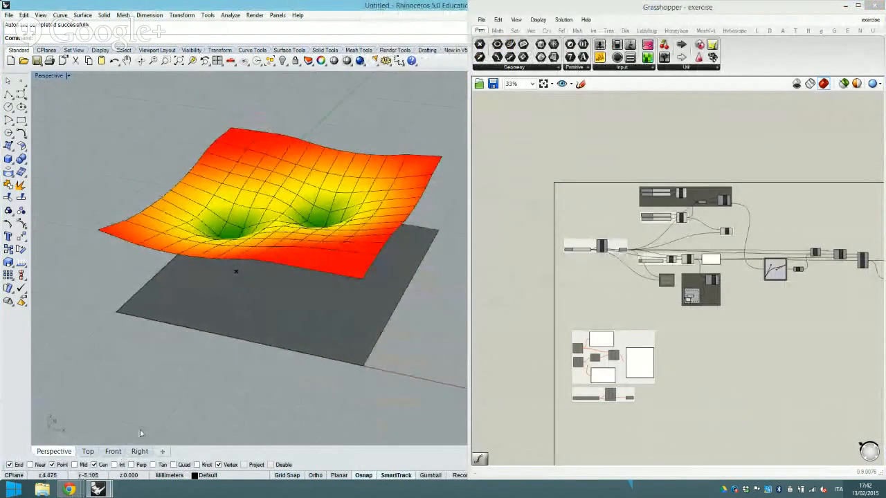
right_click_drag(241, 261, 245, 268)
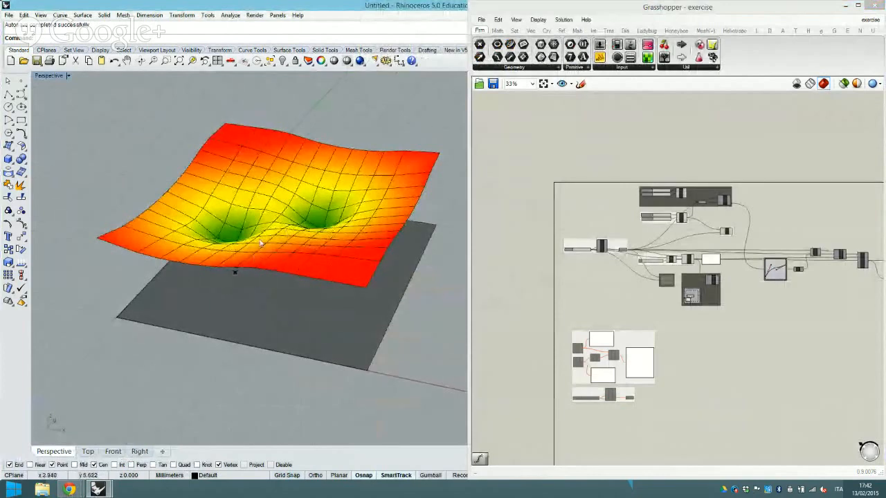
mouse_move(97, 489)
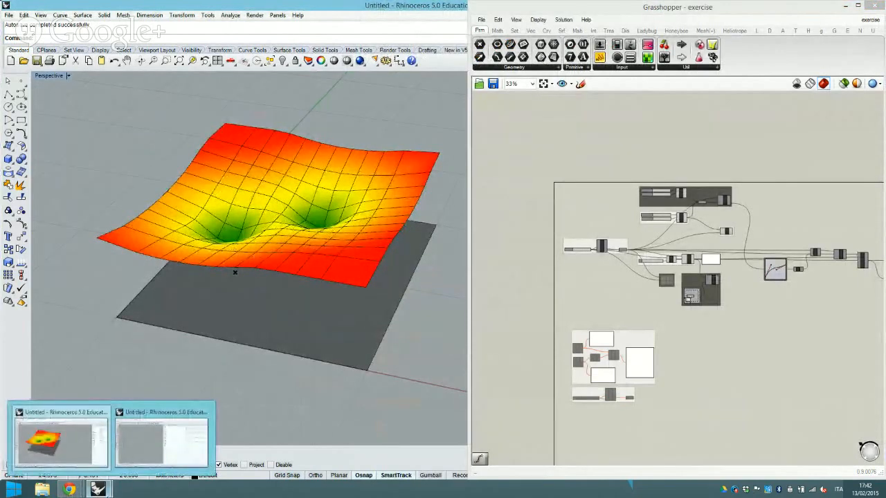
left_click(129, 451)
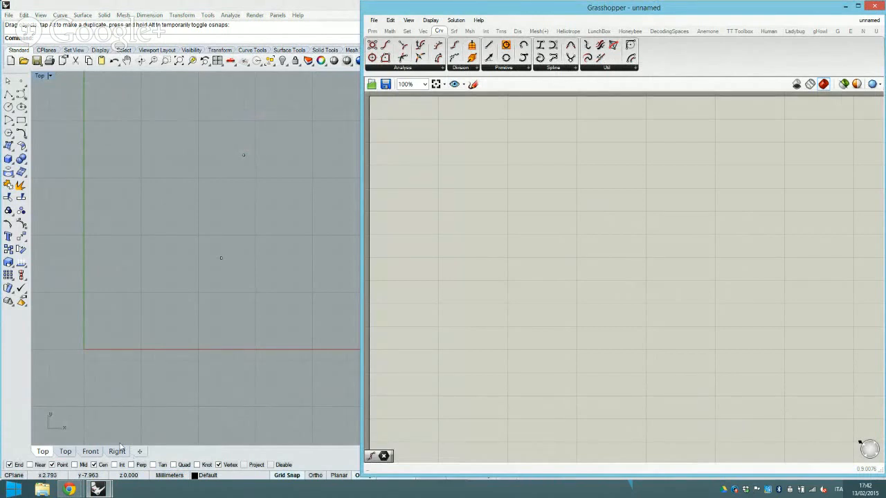
Place a Square grid (SqGrid) component from the Vector grid components on the empty canvas.
left_click(407, 31)
left_click(423, 31)
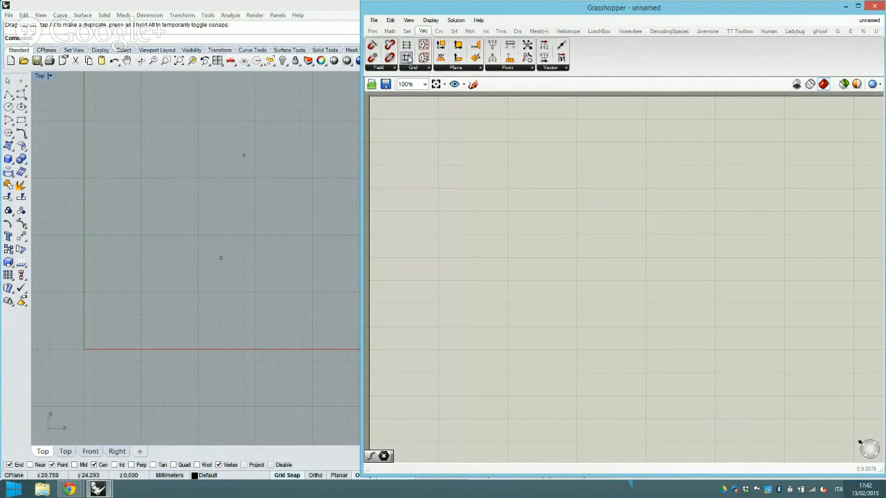
left_click_drag(408, 60, 456, 209)
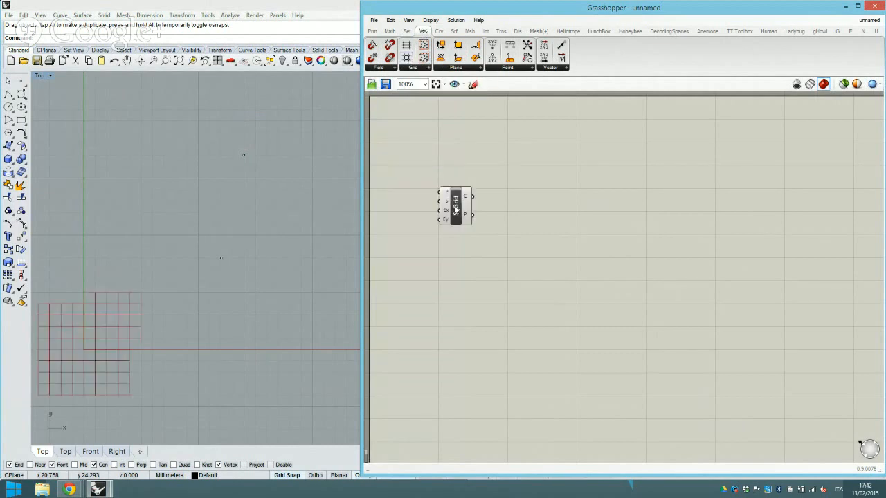
right_click_drag(449, 210, 457, 207)
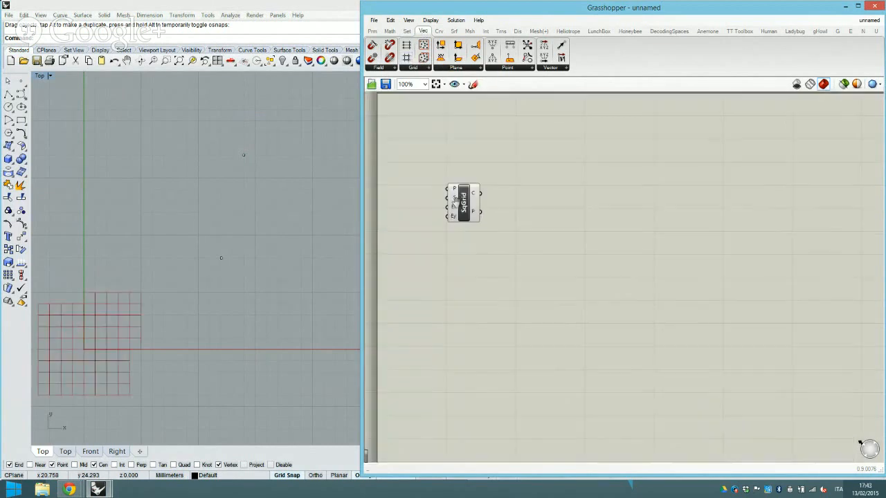
scroll(455, 196, "up", 3)
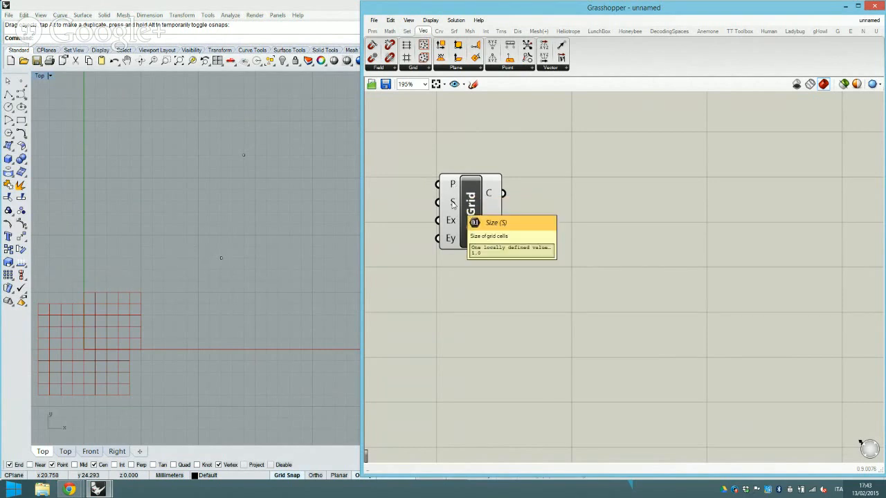
left_click_drag(469, 215, 473, 178)
right_click_drag(455, 184, 508, 188)
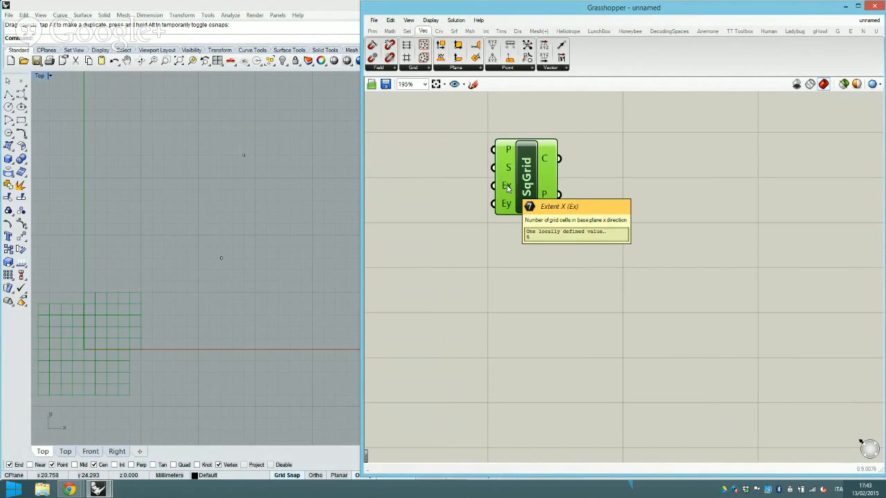
Create a number slider with the value 10 and wire it into both the Ex and Ey inputs of SqGrid.
double_click(419, 214)
type("10")
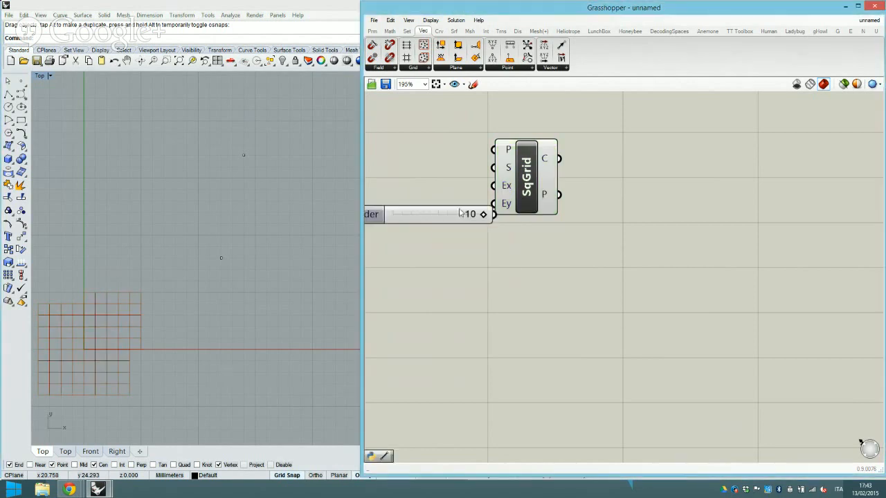
left_click_drag(515, 177, 550, 184)
left_click_drag(529, 192, 504, 213)
left_click_drag(554, 202, 582, 184)
left_click(522, 265)
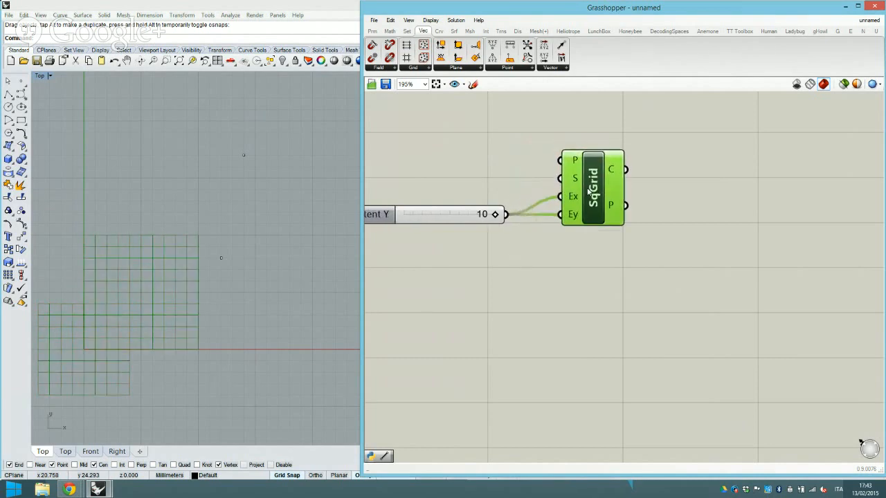
left_click(562, 248)
right_click_drag(542, 234, 501, 242)
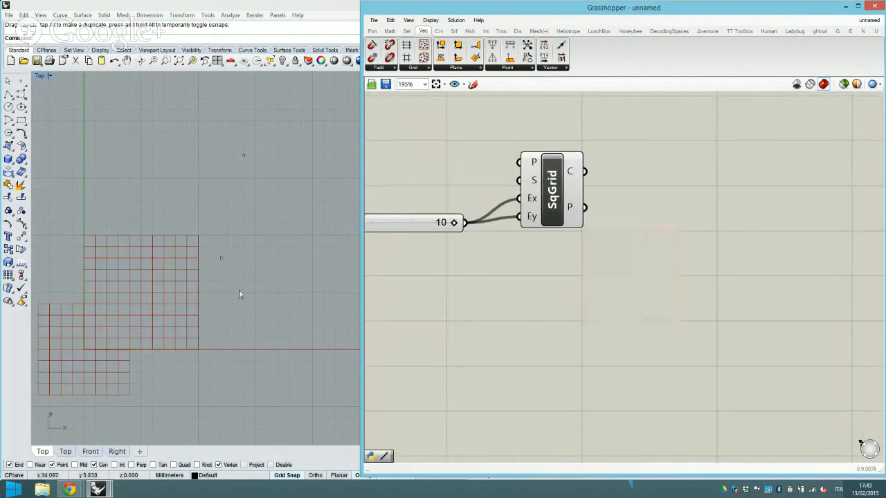
right_click_drag(239, 291, 255, 275)
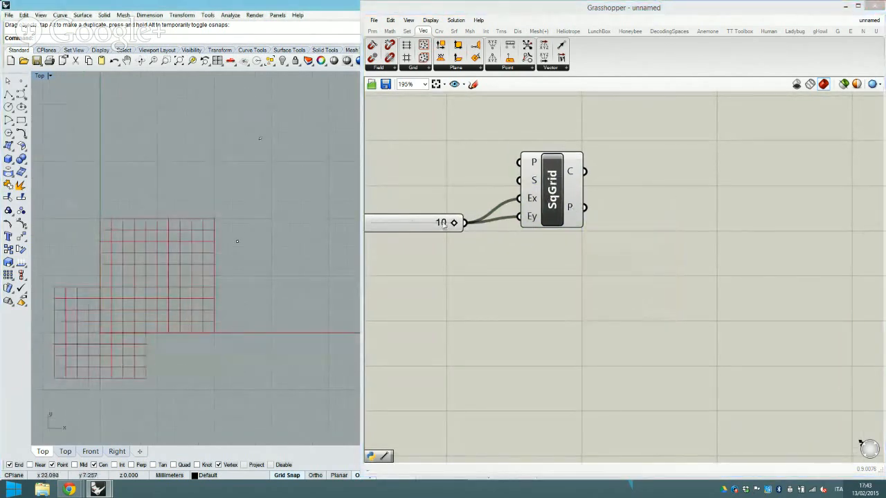
Add a Point parameter beside SqGrid and wire the grid's P output into it.
double_click(671, 234)
type("point")
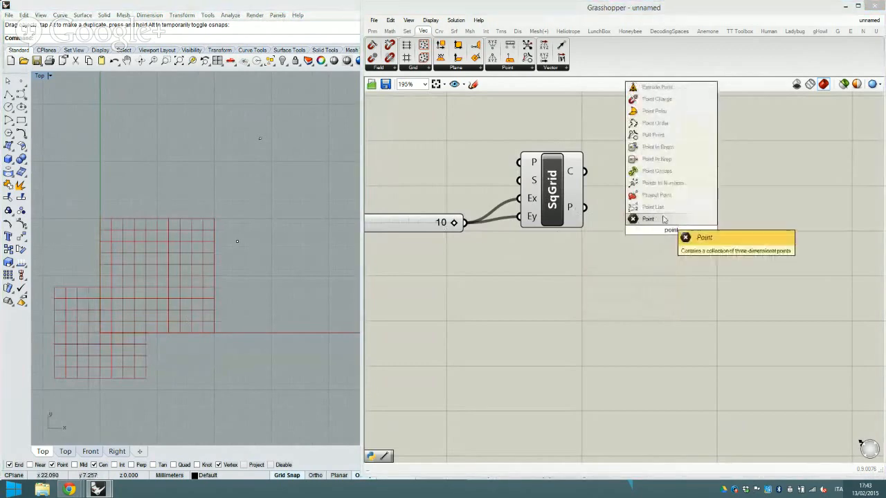
left_click(645, 219)
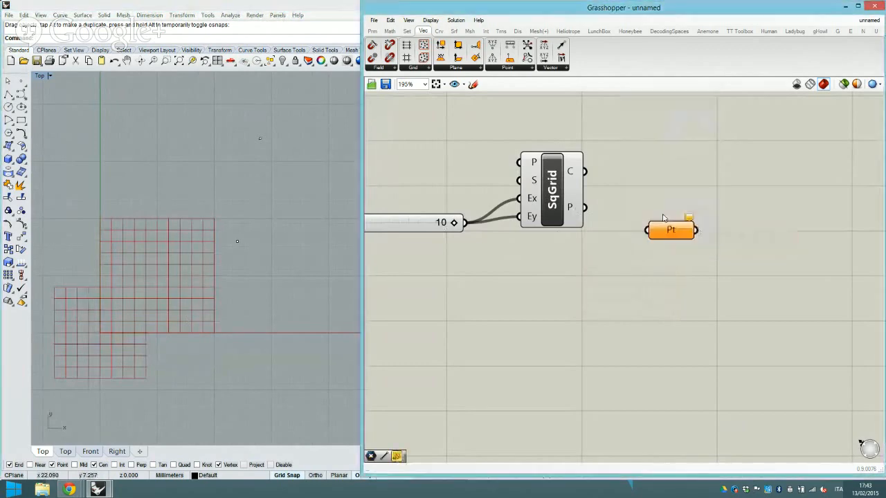
left_click_drag(585, 207, 635, 209)
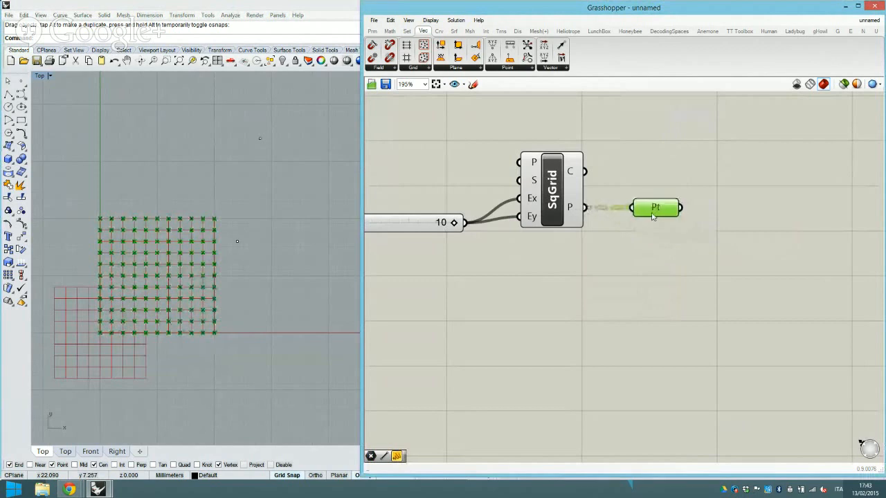
left_click(607, 257)
right_click_drag(593, 228, 607, 229)
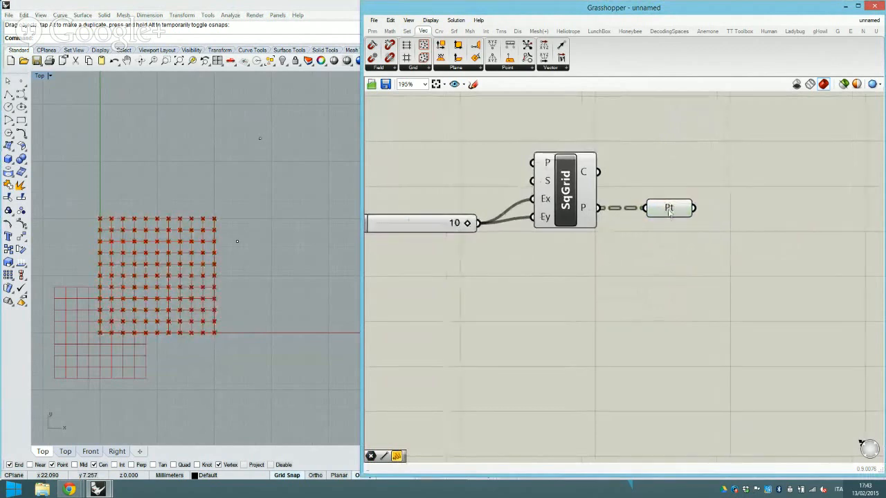
Move the Point parameter farther away from SqGrid to expose more of the dashed wire between them.
left_click_drag(670, 214, 685, 216)
left_click(618, 258)
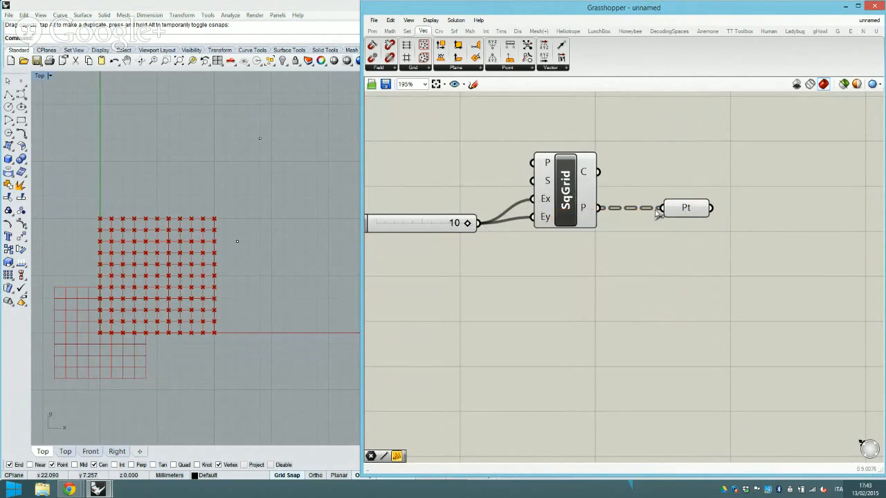
left_click_drag(678, 210, 690, 210)
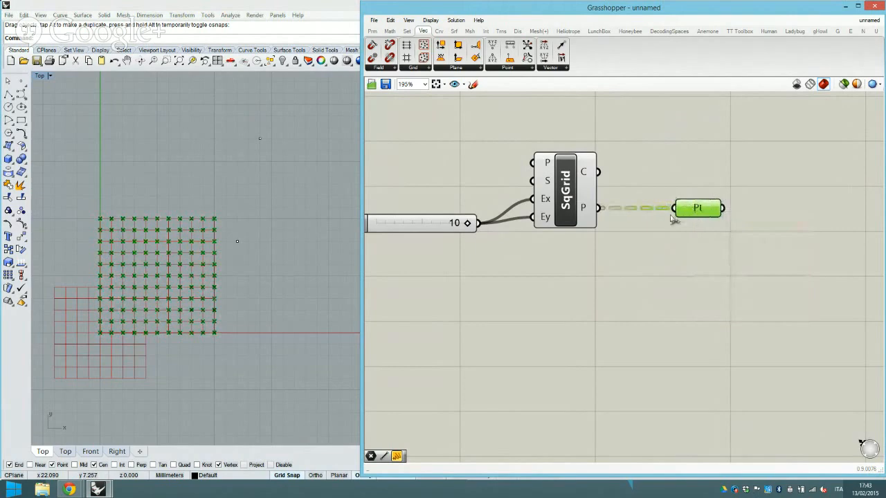
left_click(673, 221)
Place a Panel below SqGrid and wire the slider's output into it.
left_click(372, 31)
left_click_drag(492, 57, 503, 260)
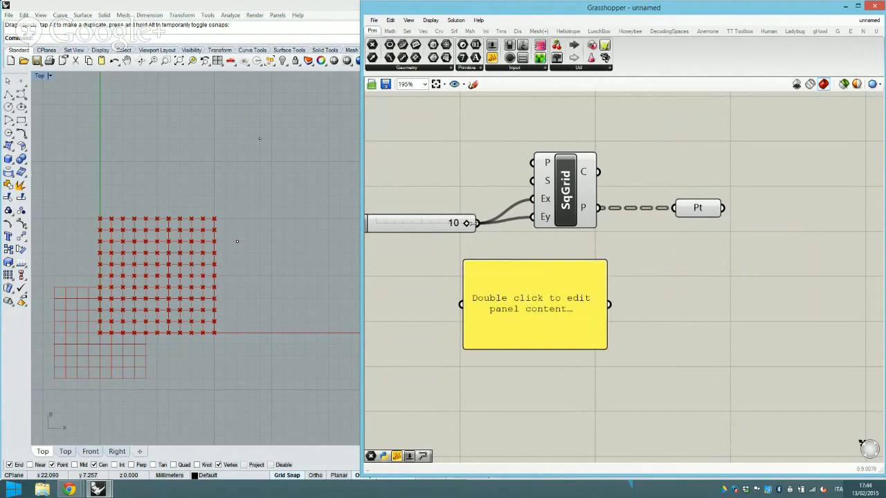
left_click_drag(476, 223, 463, 304)
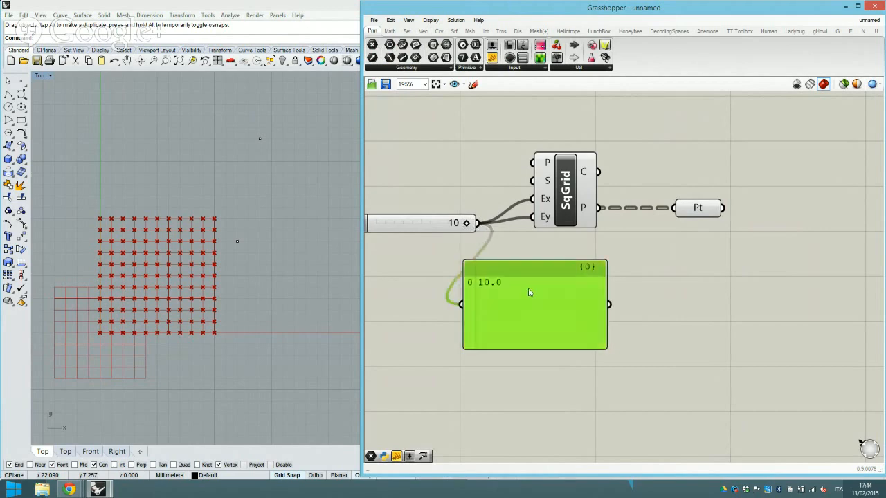
left_click_drag(528, 290, 597, 324)
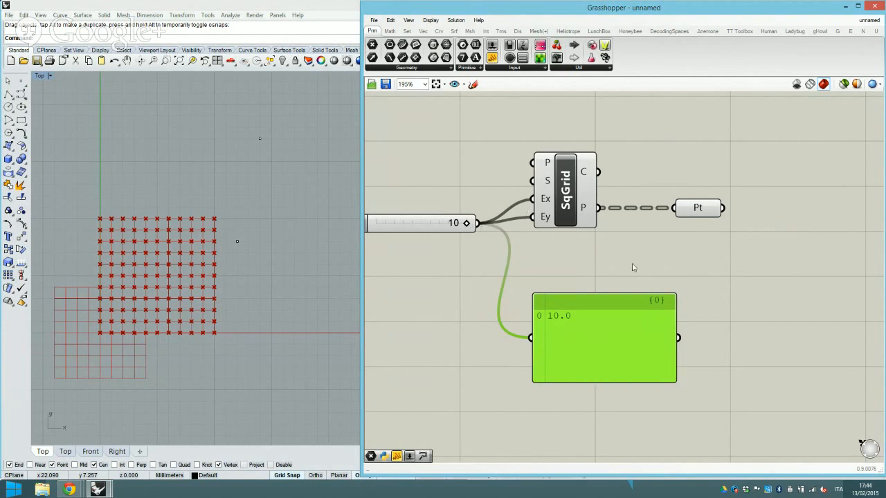
Duplicate the panel beside the original, wire SqGrid's P output into the copy, and browse its point lists.
right_click_drag(632, 267, 619, 265)
left_click_drag(570, 326, 768, 323, "alt")
left_click_drag(585, 207, 716, 335)
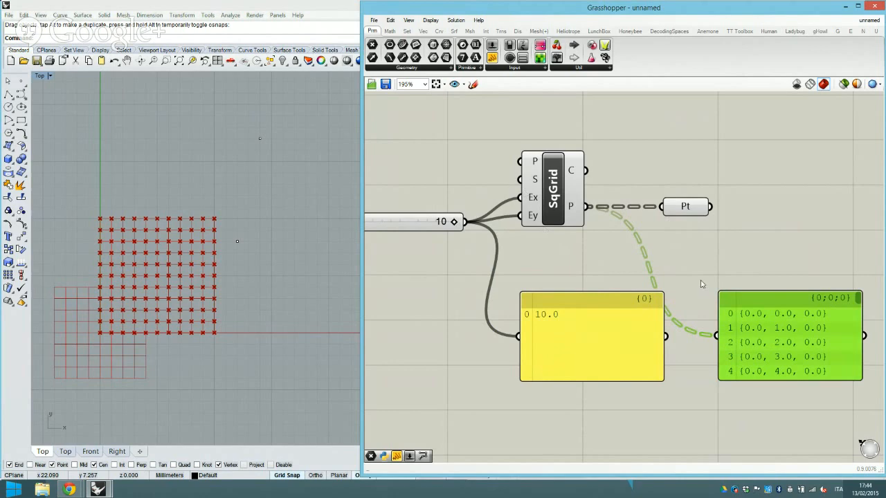
right_click_drag(700, 284, 672, 256)
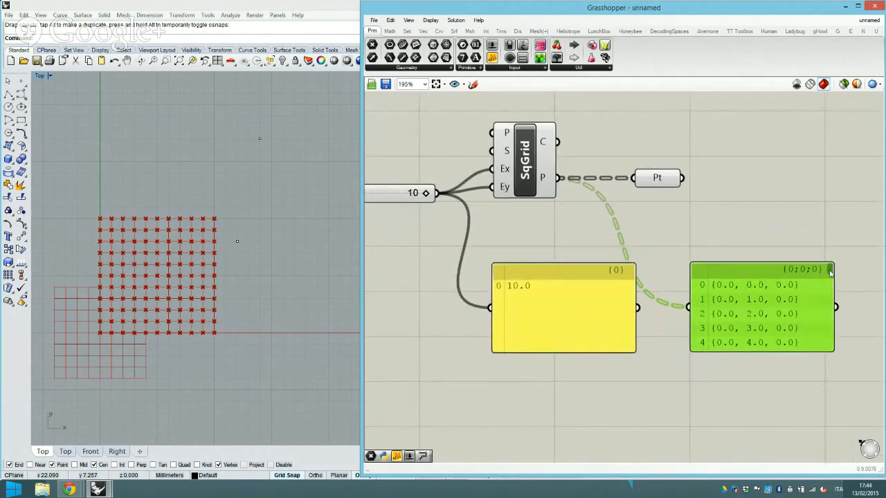
left_click_drag(830, 274, 834, 270)
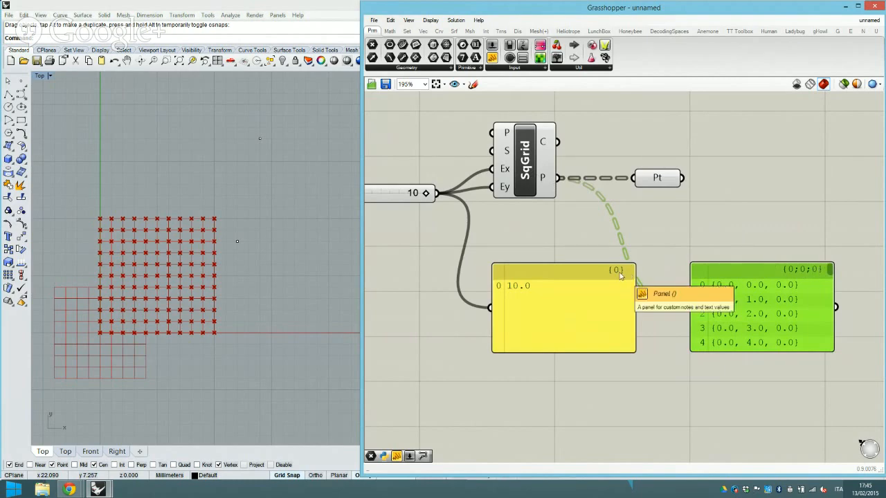
left_click_drag(829, 268, 831, 290)
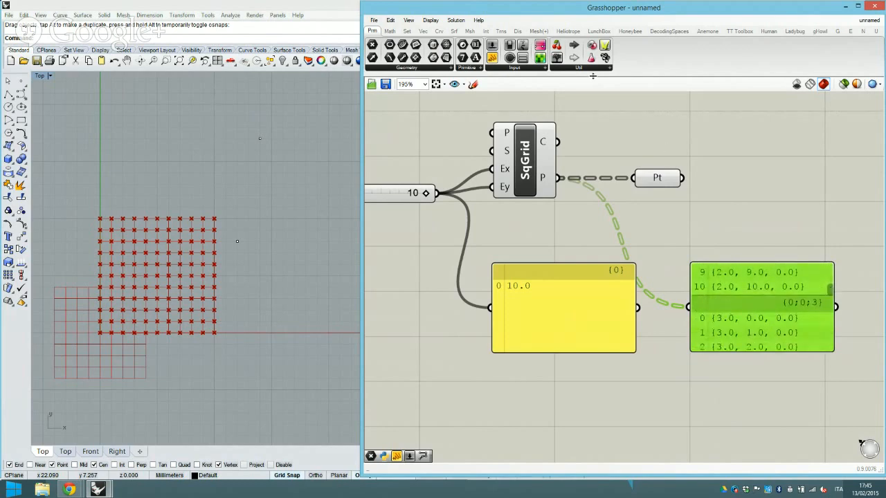
Place a Param Viewer component on the canvas over the Point parameter, above the panels.
left_click_drag(557, 61, 728, 142)
right_click_drag(679, 124, 682, 149)
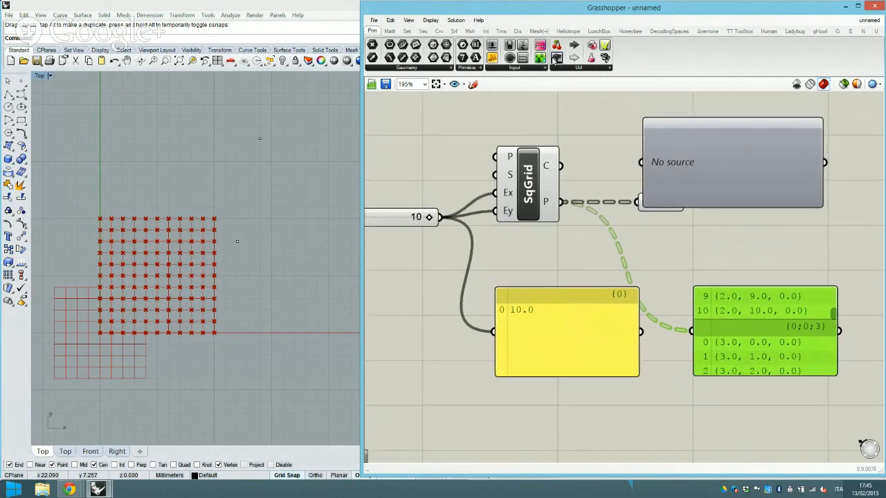
right_click_drag(662, 144, 675, 193)
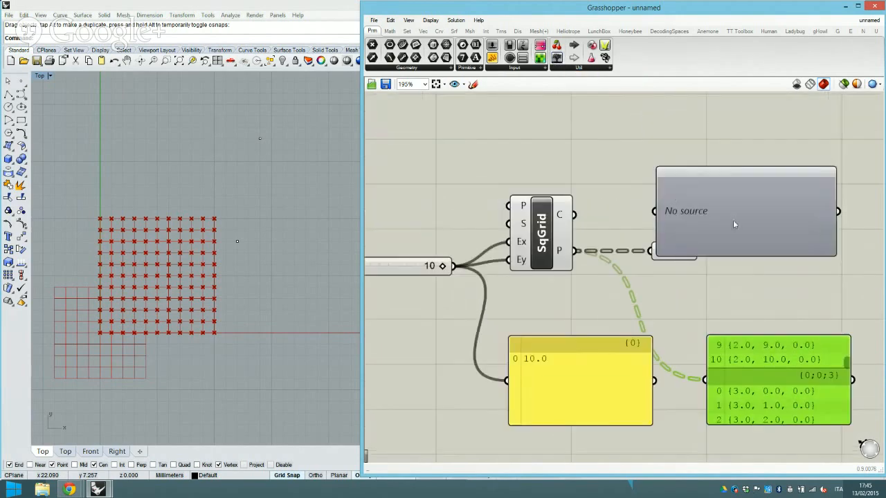
Move the Param Viewer clear above the Point parameter, narrow it, and wire SqGrid's P output into it.
left_click_drag(730, 222, 686, 184)
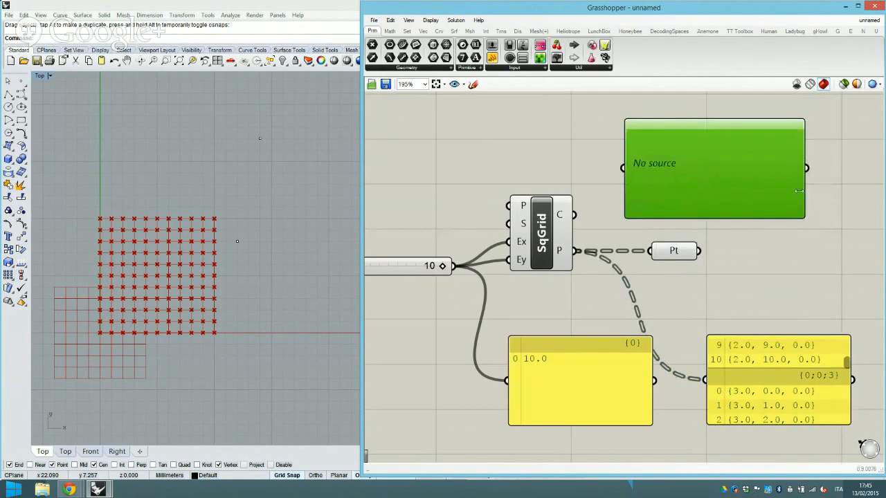
left_click_drag(805, 181, 763, 181)
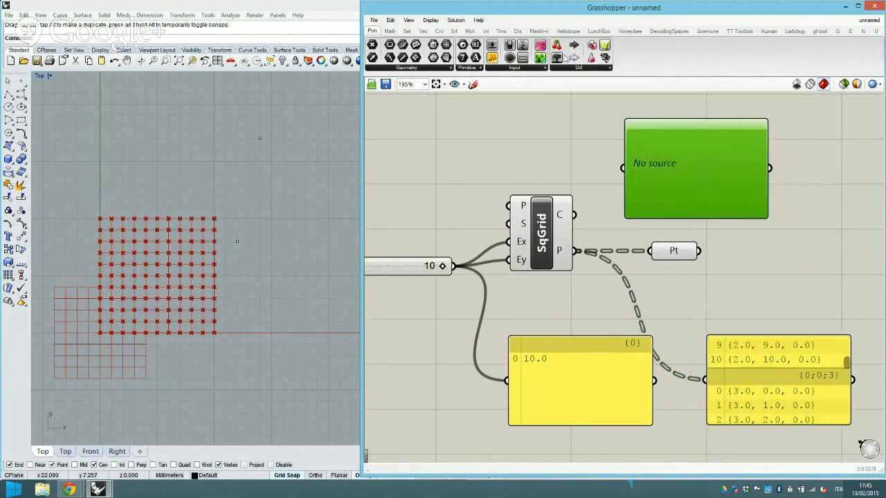
left_click_drag(576, 251, 624, 167)
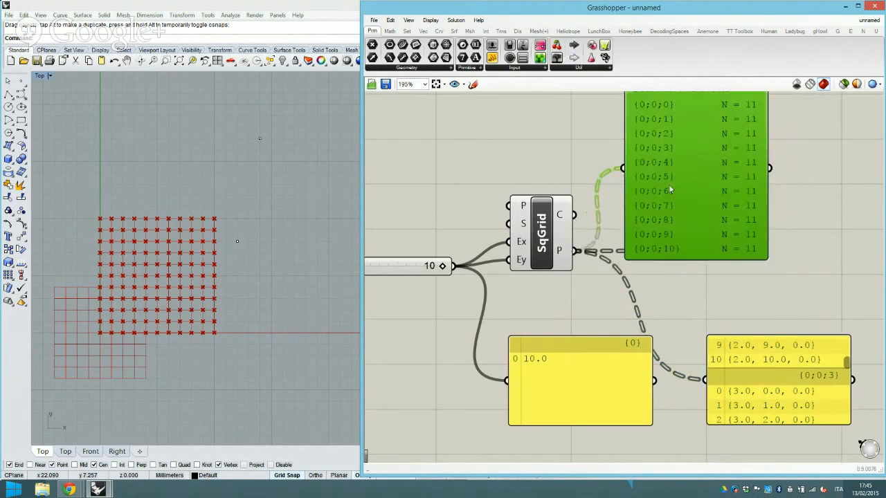
right_click_drag(682, 166, 666, 235)
left_click_drag(666, 235, 683, 205)
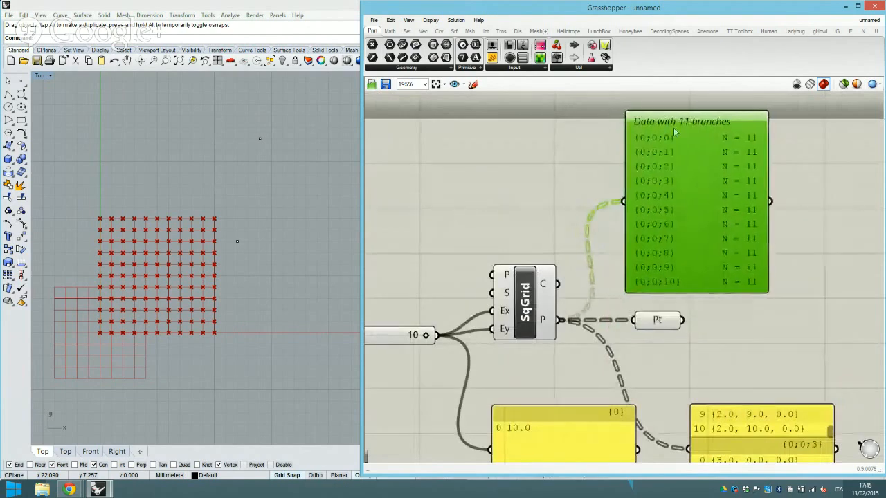
Switch the Param Viewer to its tree graph and duplicate it beside the original, feeding the copy from the slider.
double_click(693, 203)
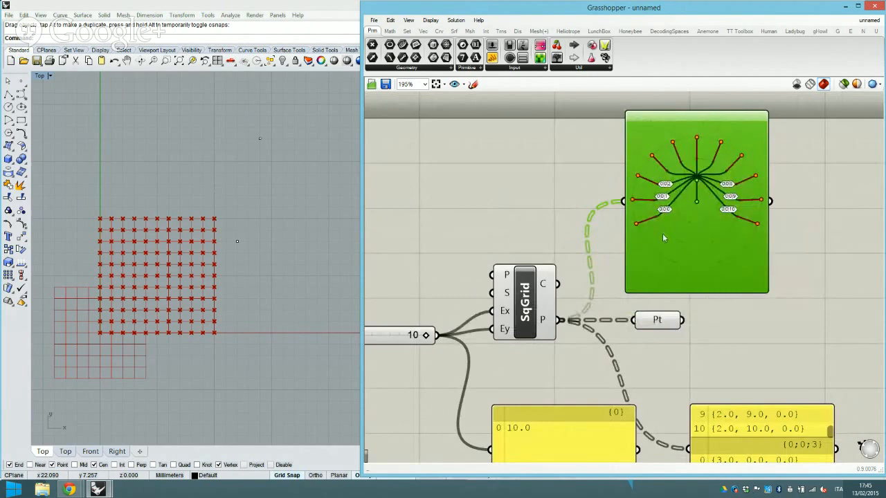
right_click_drag(666, 239, 725, 249)
left_click_drag(738, 263, 683, 239, "alt")
Delete both Param Viewers and the two panels, leaving the slider, SqGrid and the Point parameter.
left_click_drag(824, 171, 503, 208)
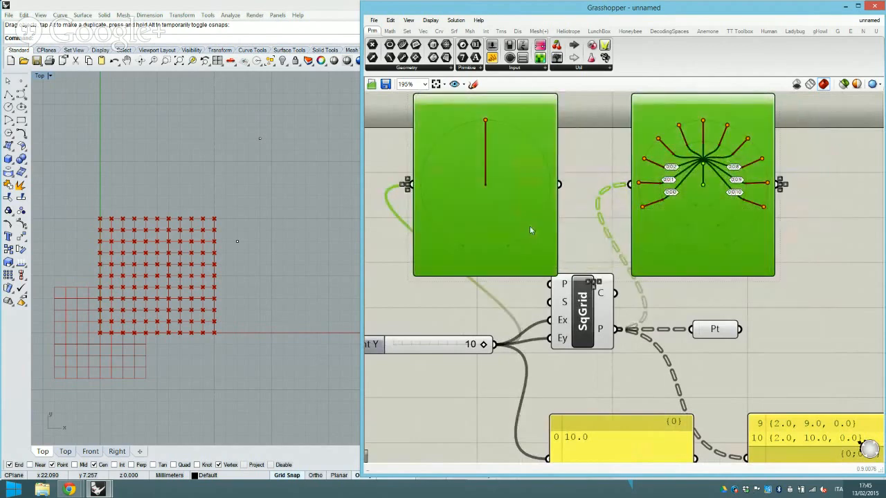
key("Delete")
right_click_drag(612, 278, 579, 231)
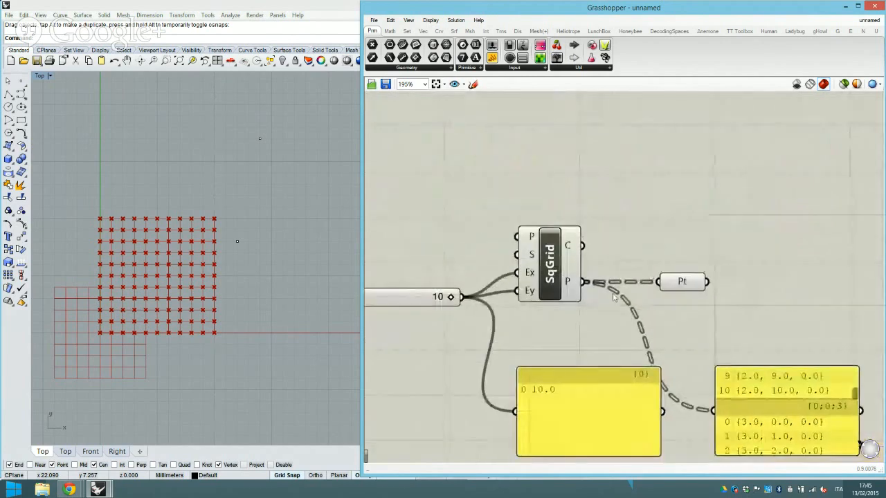
left_click(721, 386)
key("Delete")
left_click(609, 377)
key("Delete")
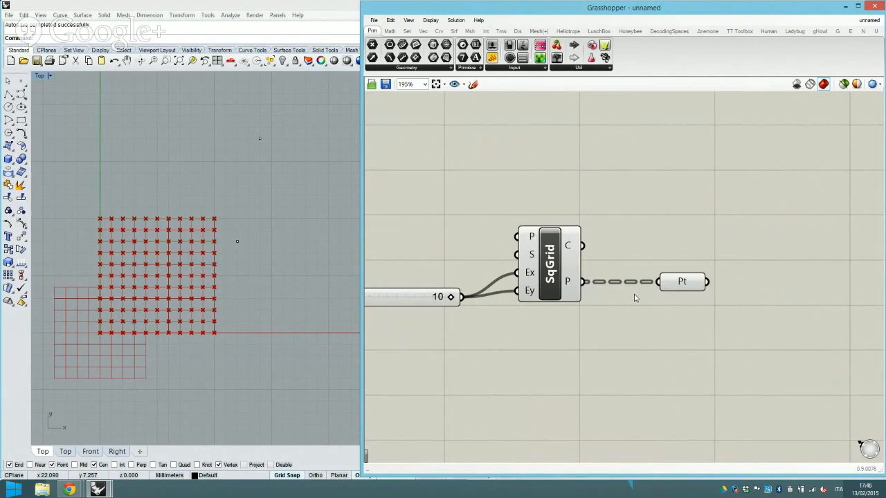
Place a Surface From Points component on the canvas beyond the Point parameter.
scroll(662, 247, "down", 3)
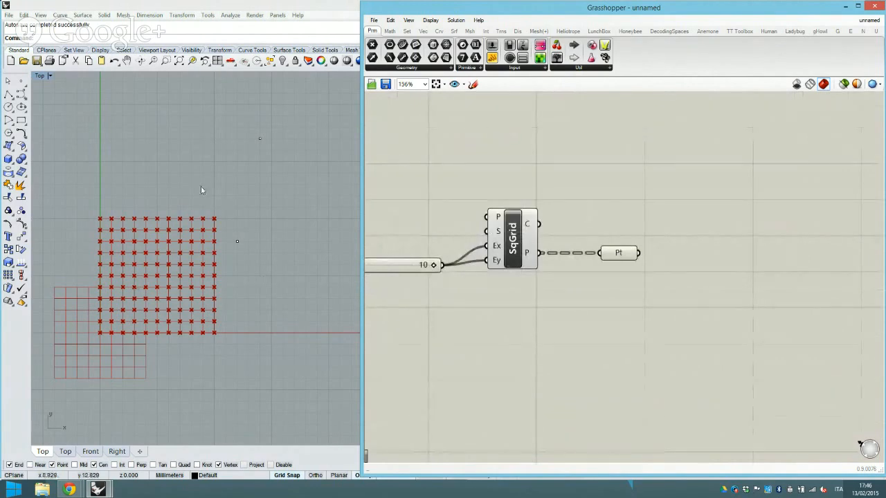
left_click(454, 32)
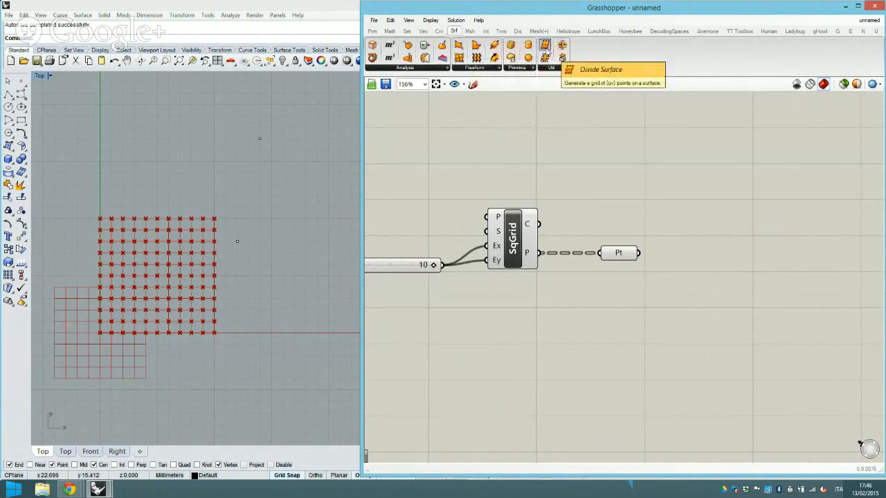
left_click(551, 67)
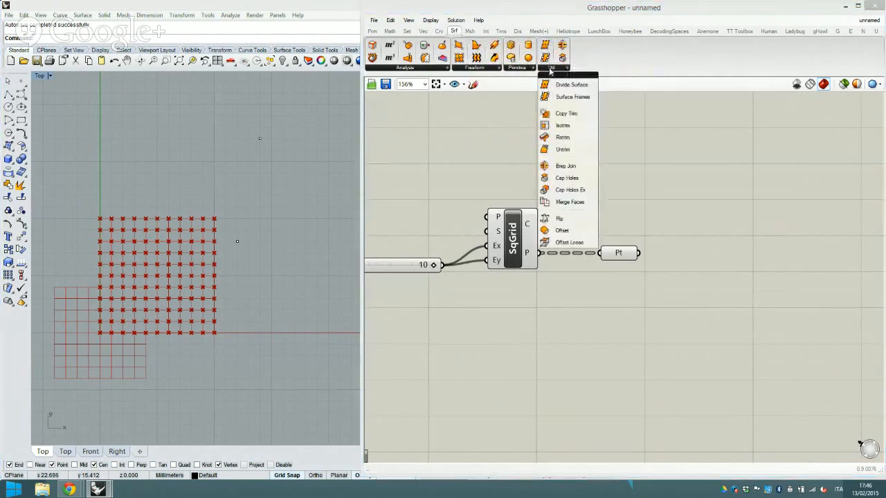
left_click(487, 68)
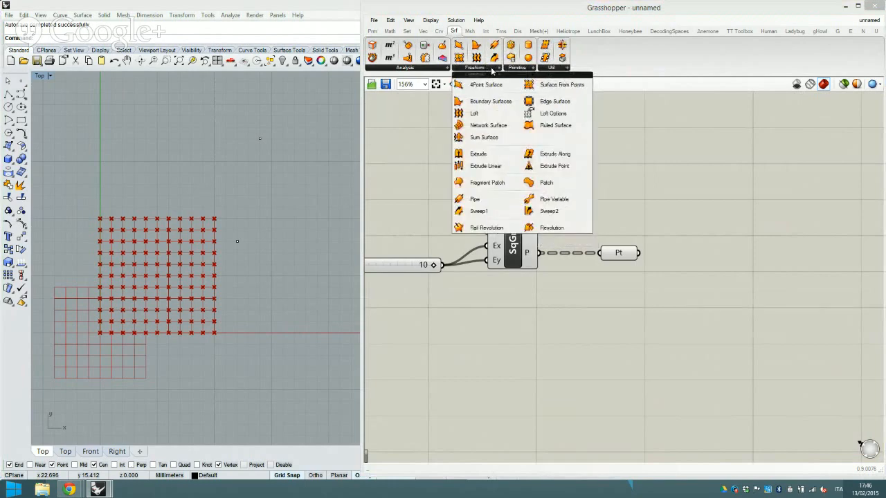
left_click(548, 86)
left_click(730, 259)
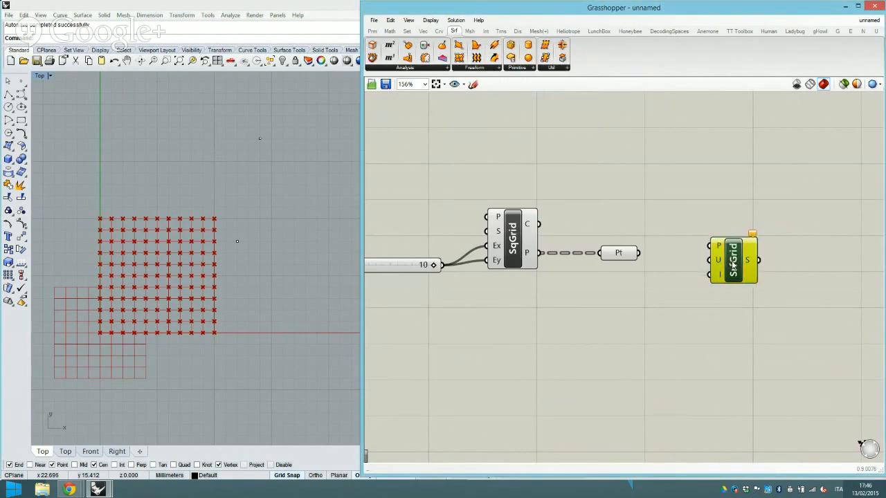
left_click_drag(732, 265, 735, 274)
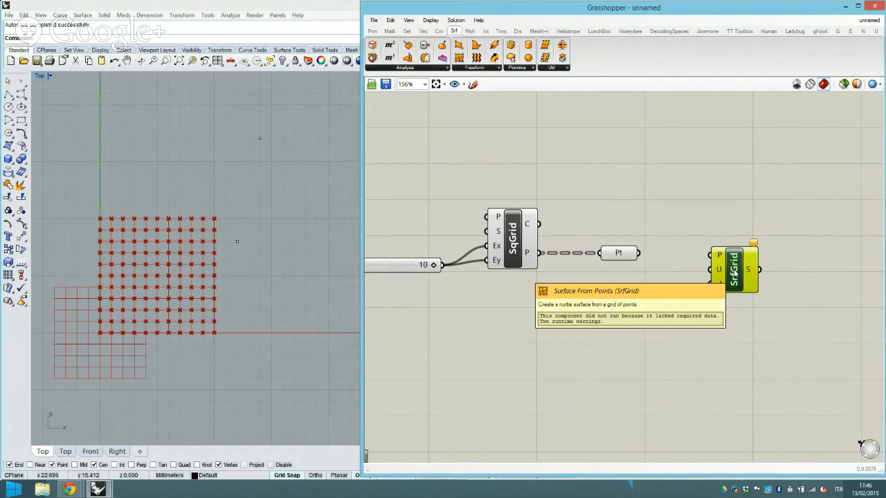
Wire the Point parameter into SrfGrid's P input and the Extent Y slider into its U input, bringing SrfGrid closer.
left_click_drag(640, 254, 736, 267)
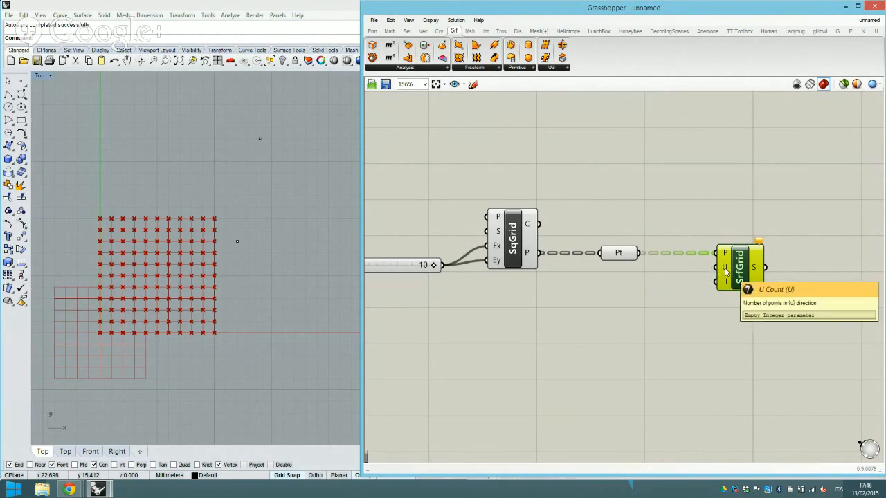
right_click_drag(543, 288, 554, 288)
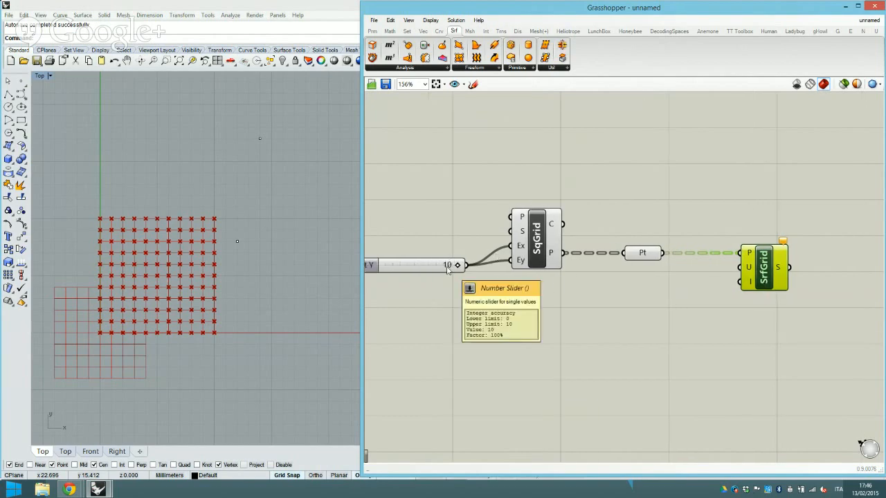
left_click_drag(467, 267, 739, 271)
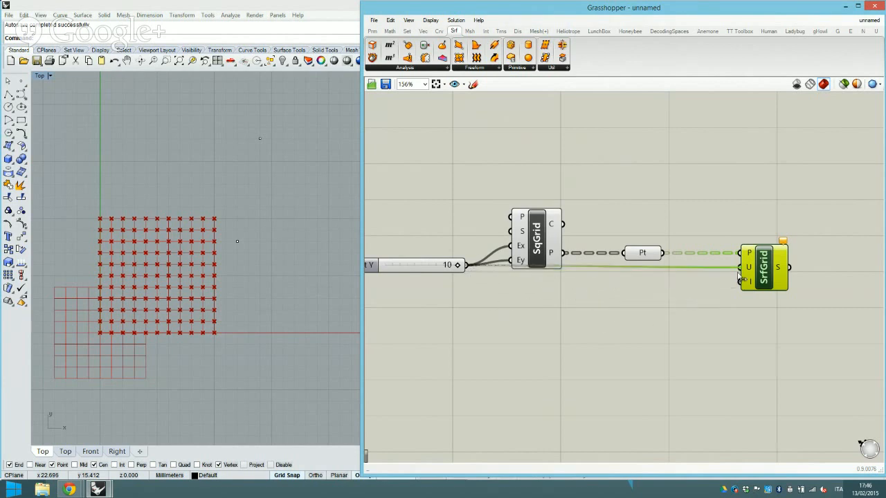
left_click(706, 293)
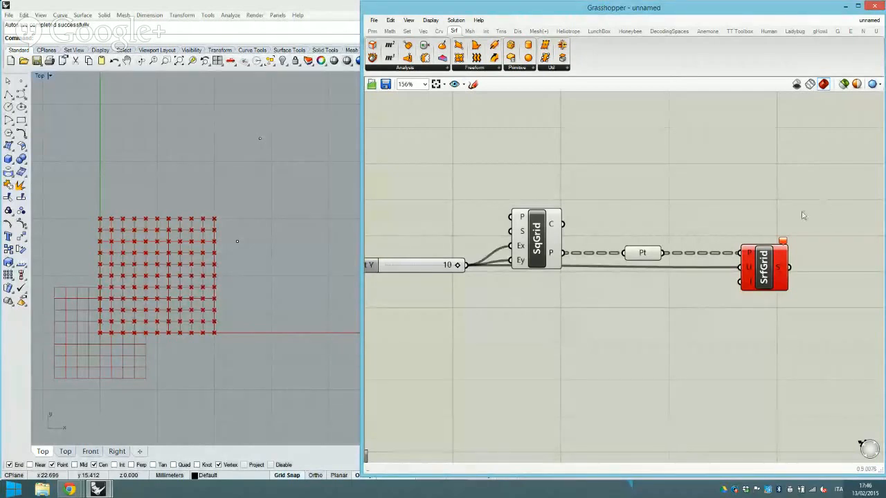
left_click_drag(764, 257, 750, 260)
left_click(690, 307)
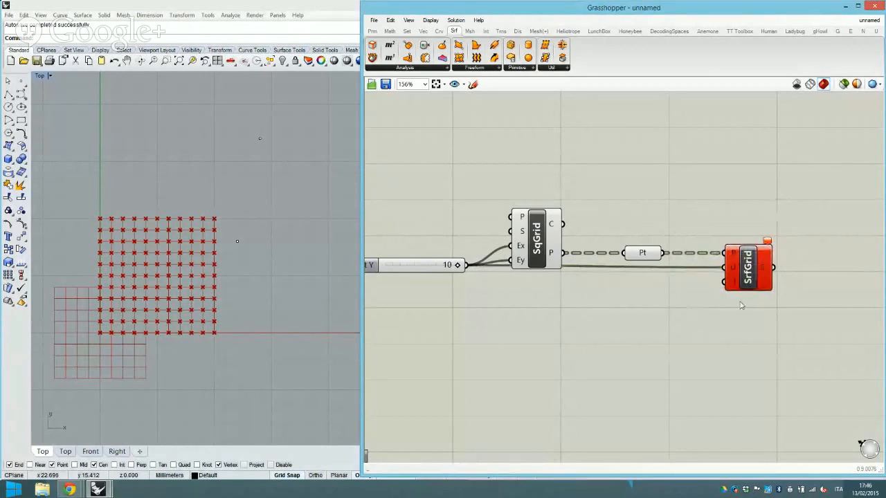
mouse_move(749, 270)
left_click(371, 31)
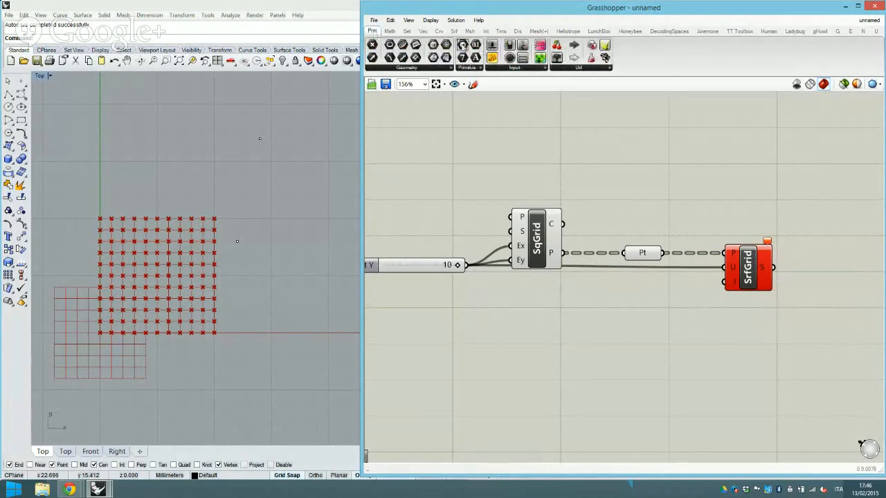
left_click_drag(462, 45, 706, 193)
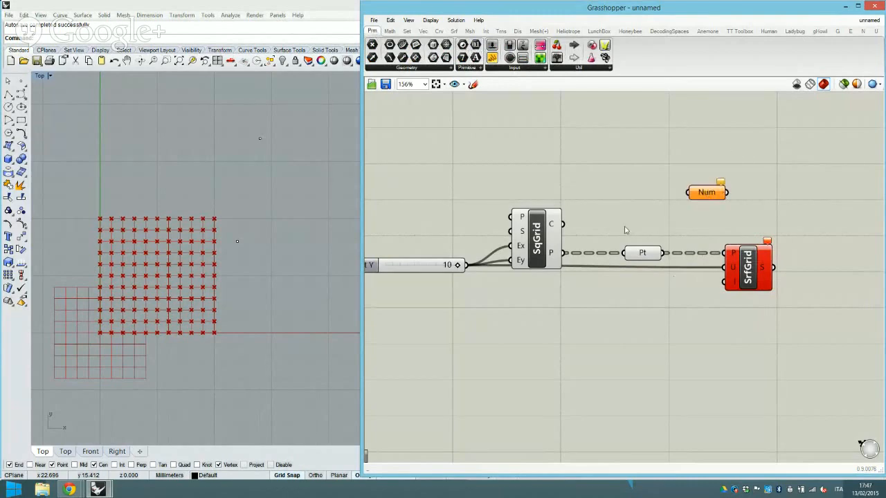
mouse_move(644, 256)
left_click_drag(746, 179, 692, 209)
key("Delete")
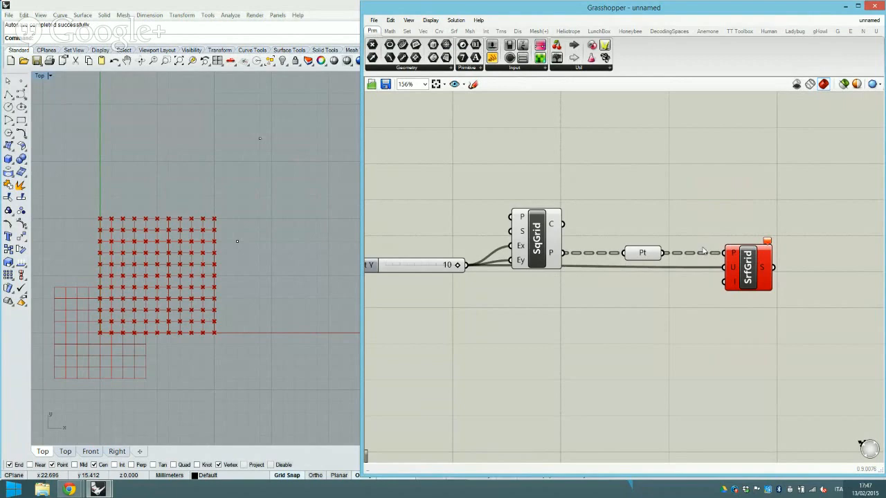
Add a number slider set to 11 below the Point parameter and wire it into SrfGrid's U input.
mouse_move(731, 274)
double_click(632, 327)
type("11")
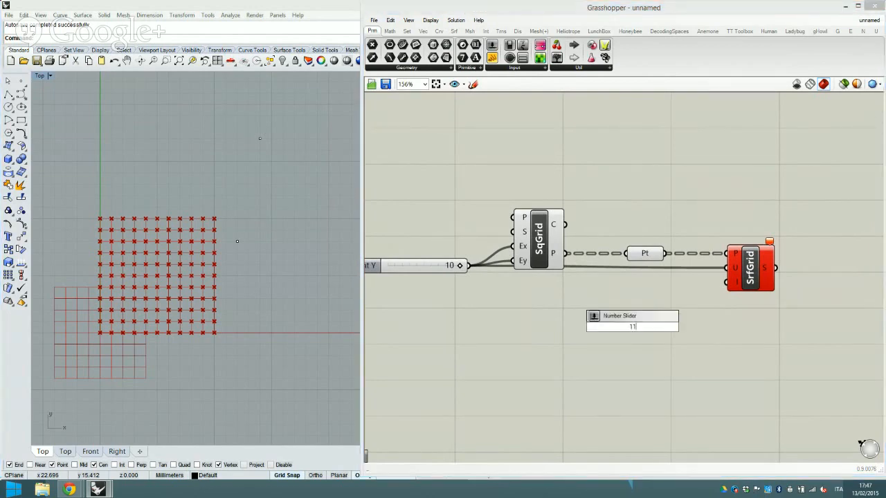
key("Return")
left_click_drag(625, 322, 625, 309)
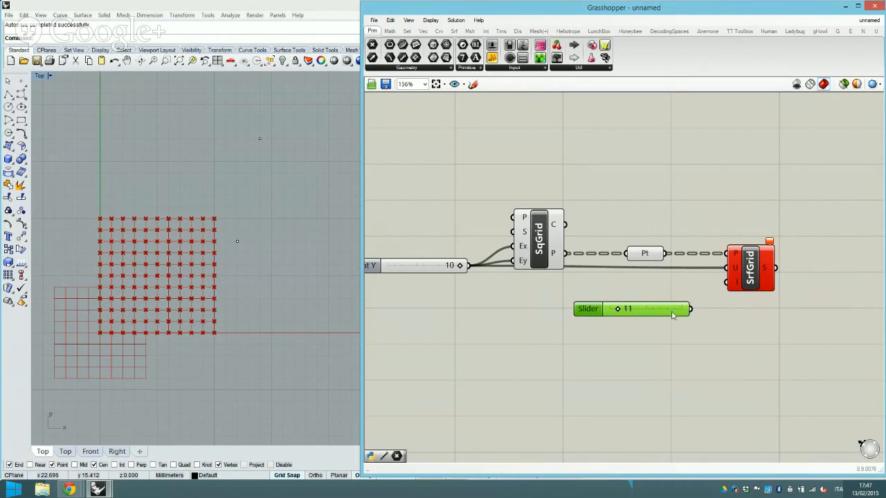
left_click_drag(690, 310, 726, 267)
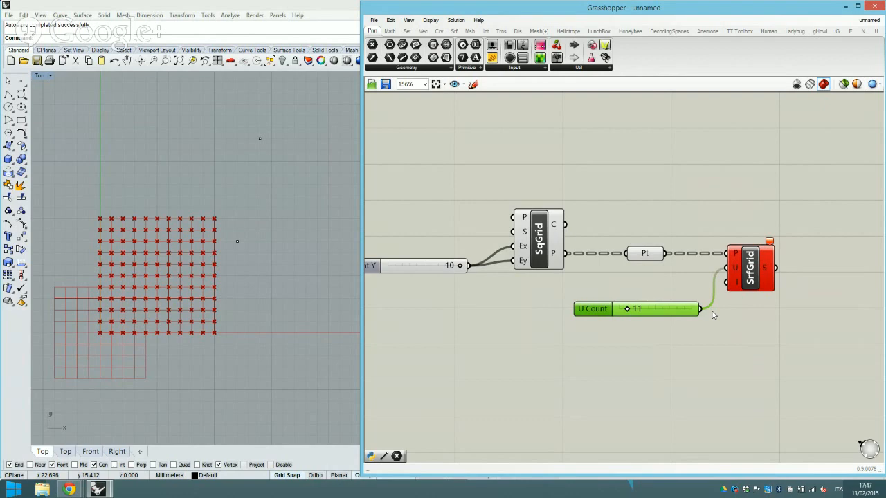
Flatten the point data at SrfGrid's P input.
right_click(737, 255)
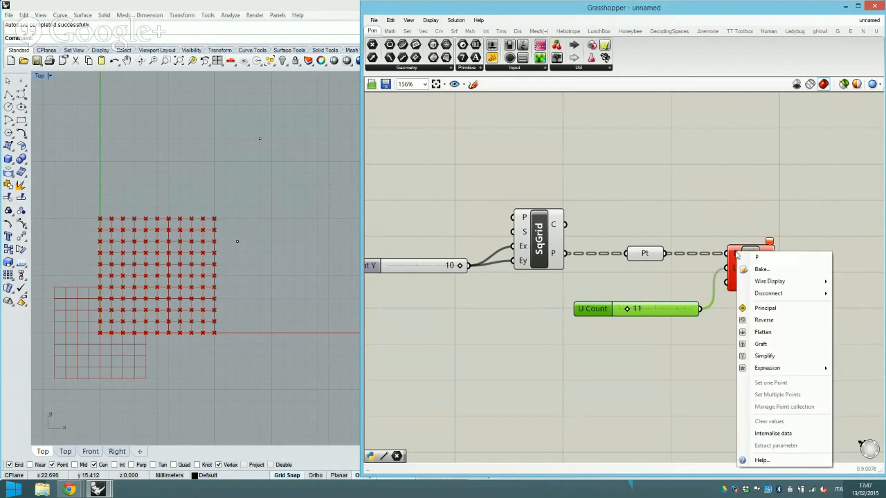
left_click(759, 331)
left_click(758, 331)
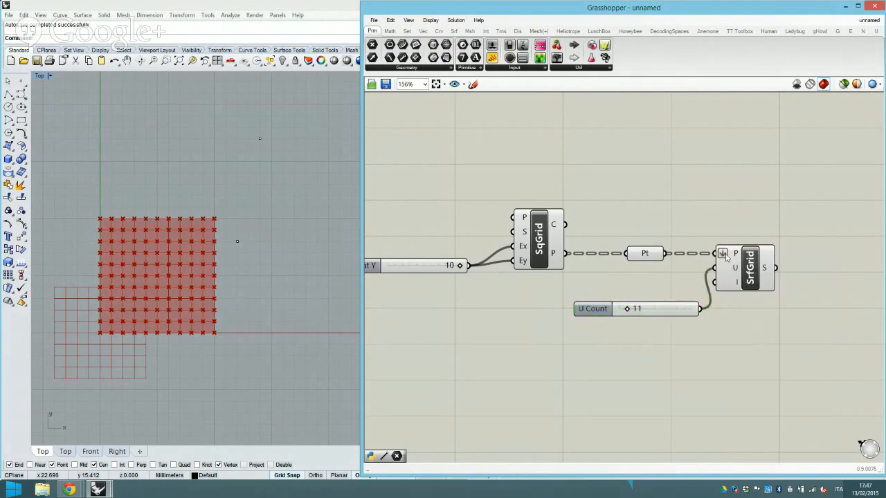
right_click(721, 252)
left_click(715, 227)
Flatten the Point parameter's data and remove the flatten option from SrfGrid's P input.
right_click(647, 258)
left_click(685, 345)
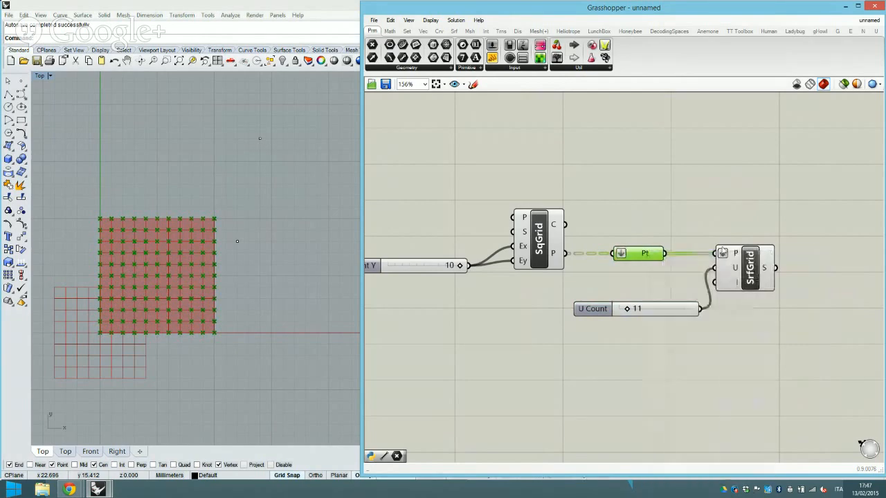
right_click(722, 253)
left_click(751, 319)
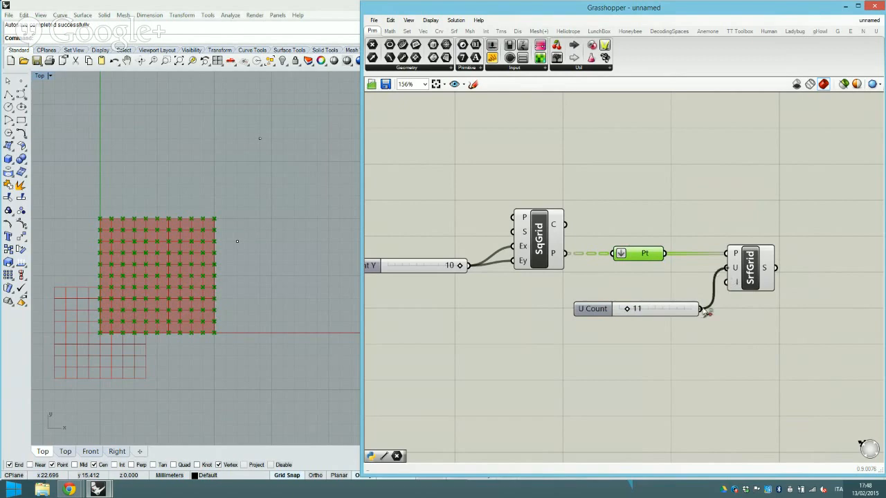
Try the Extent Y slider as SrfGrid's U count, restore the slider of 11 as its source, and move it closer.
left_click_drag(725, 268, 468, 266)
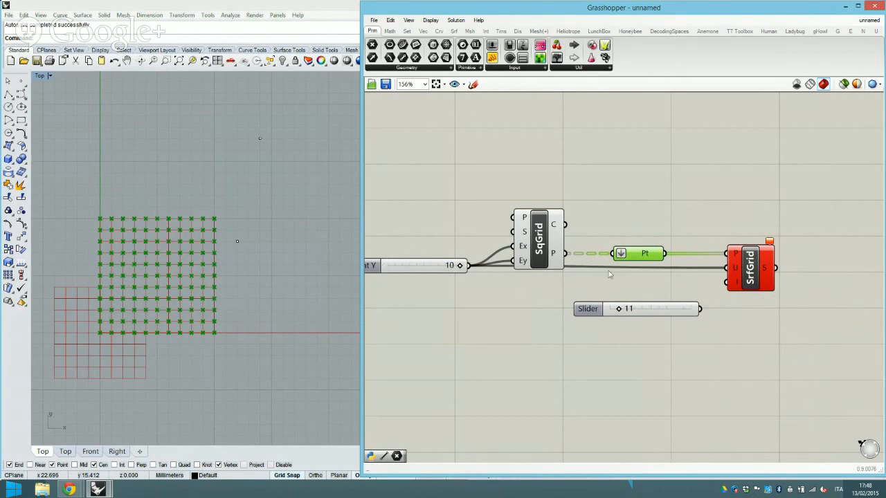
left_click_drag(726, 267, 674, 288)
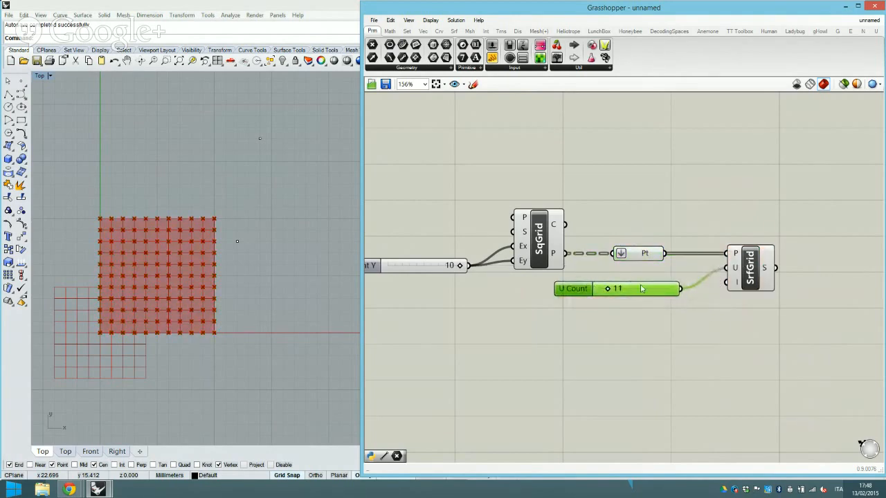
right_click_drag(430, 270, 464, 272)
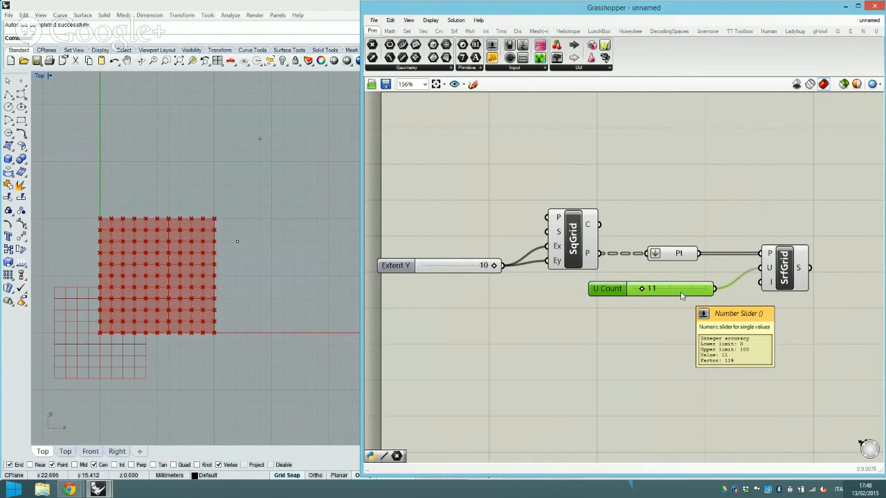
Delete the U Count slider, add an Addition component below the Point parameter, and wire the Extent Y slider into its A input.
key("Delete")
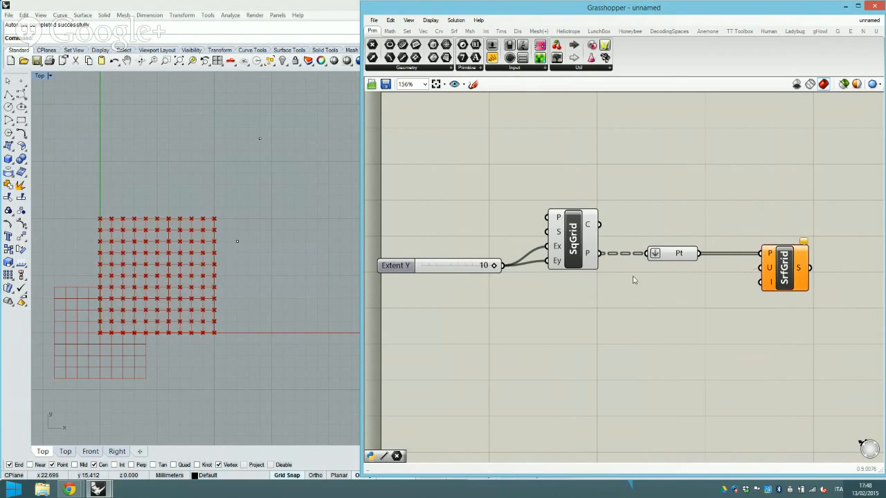
double_click(682, 326)
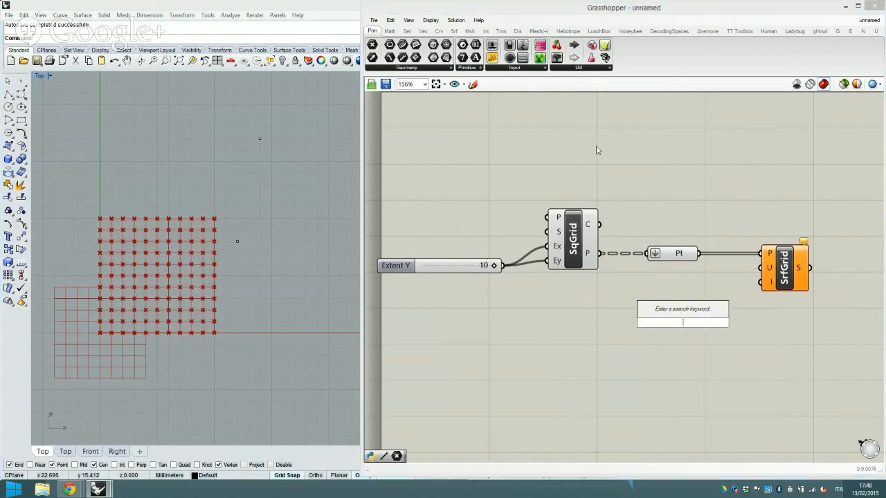
left_click(389, 31)
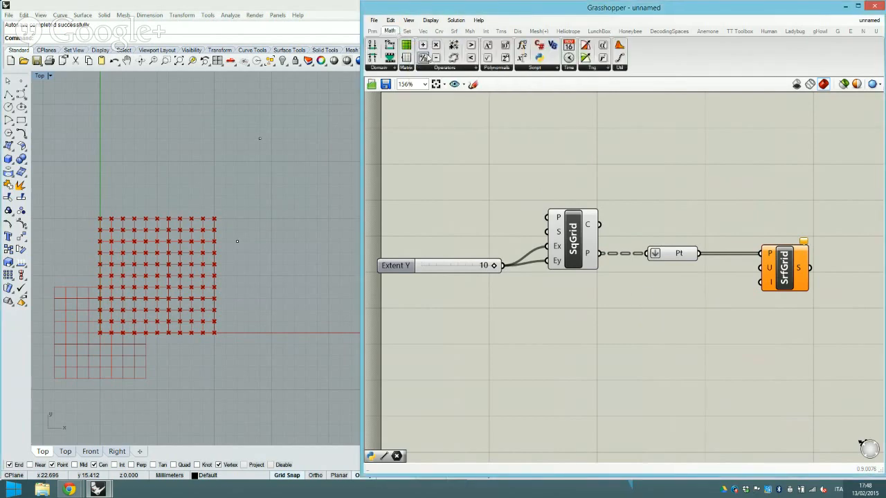
left_click_drag(424, 45, 659, 307)
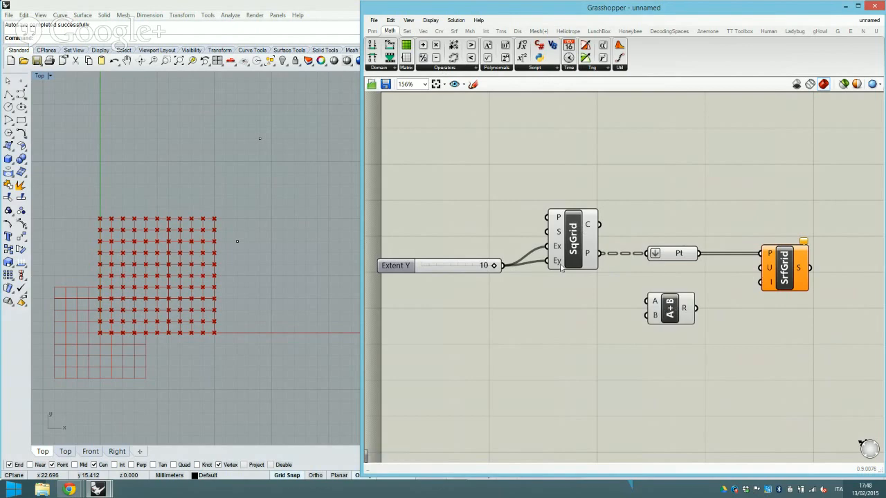
left_click_drag(503, 265, 651, 319)
Add a number slider set to 1 for the Addition's B input and wire the Addition's result into SrfGrid's U input.
double_click(601, 339)
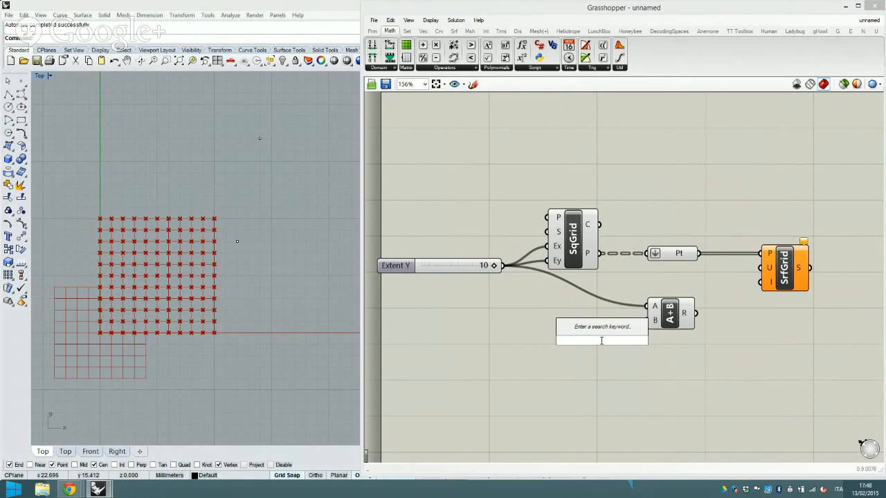
type("1")
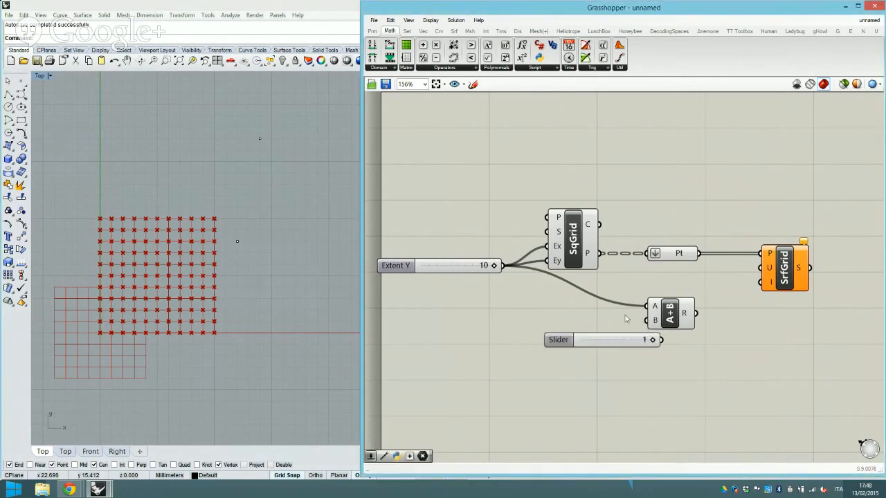
key("Return")
left_click_drag(656, 322, 633, 321)
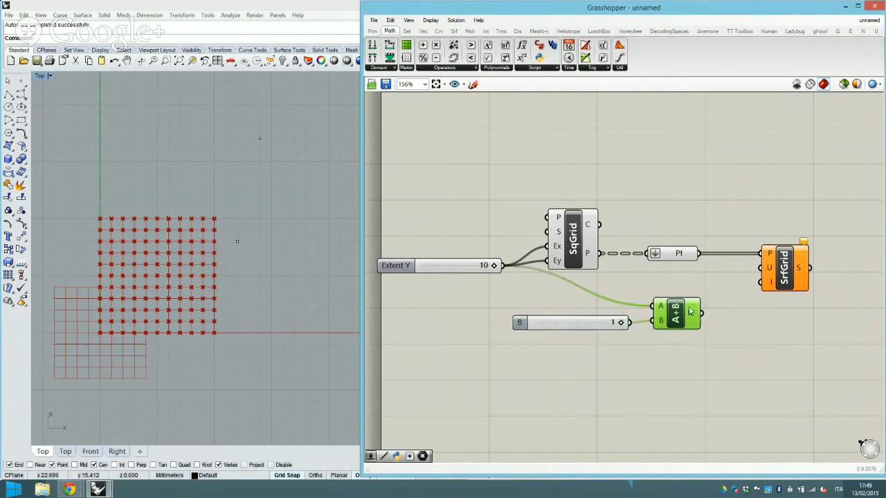
right_click_drag(688, 319, 658, 316)
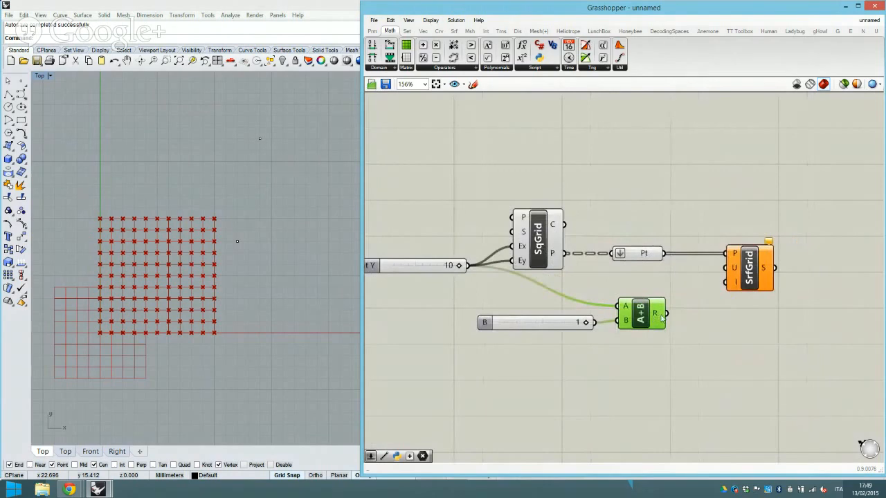
left_click_drag(664, 315, 725, 268)
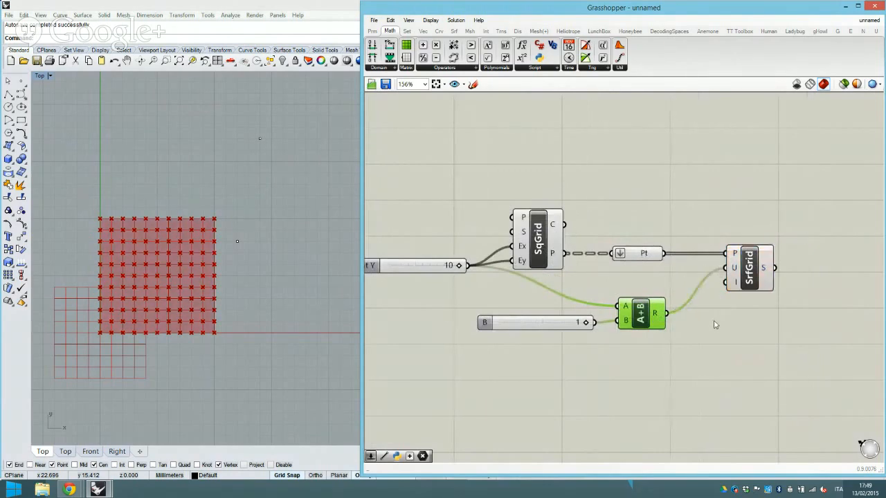
left_click(715, 324)
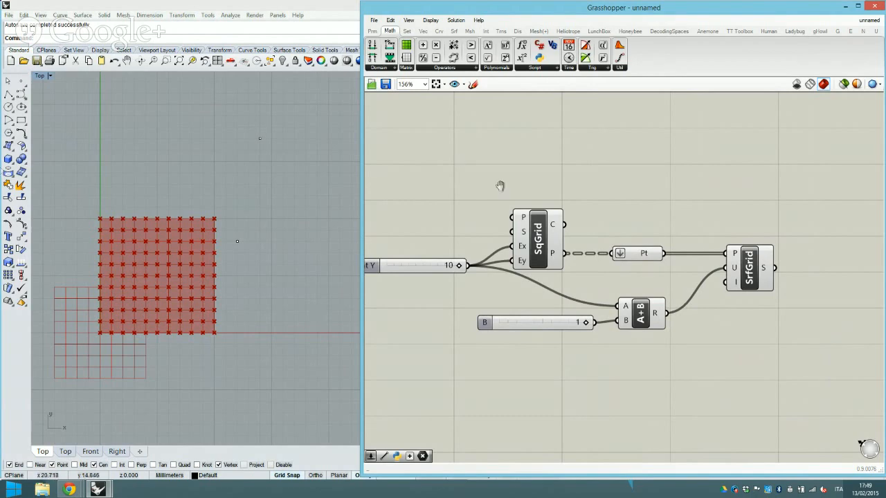
Select all the components of the definition and move them together slightly higher on the canvas.
right_click_drag(500, 185, 508, 186)
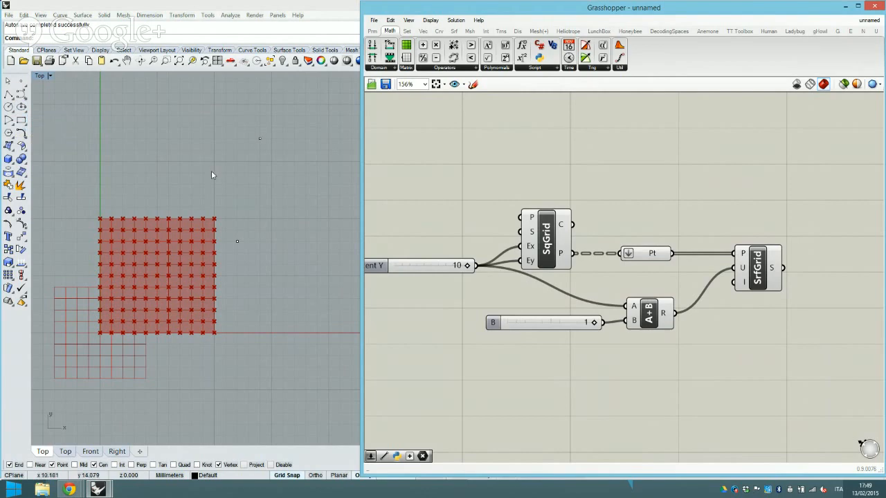
right_click_drag(550, 172, 569, 172)
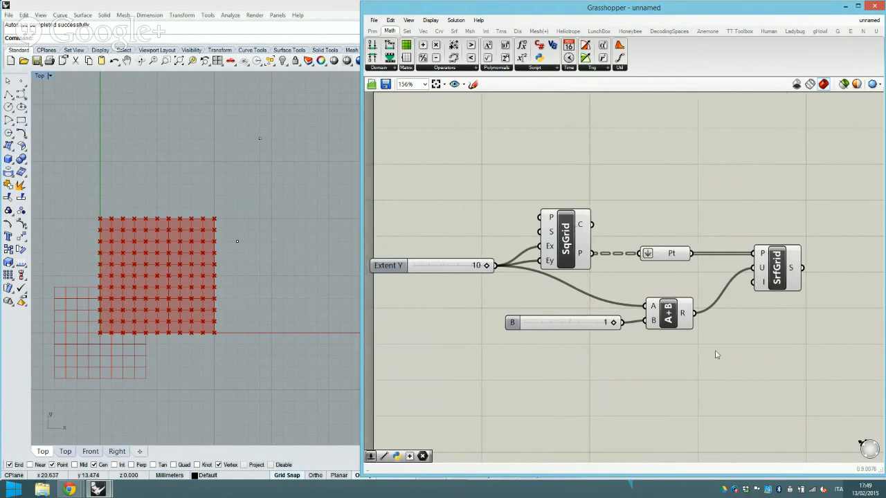
left_click(783, 274)
left_click(726, 205)
left_click_drag(788, 189, 480, 368)
left_click_drag(584, 251, 602, 212)
left_click(484, 359)
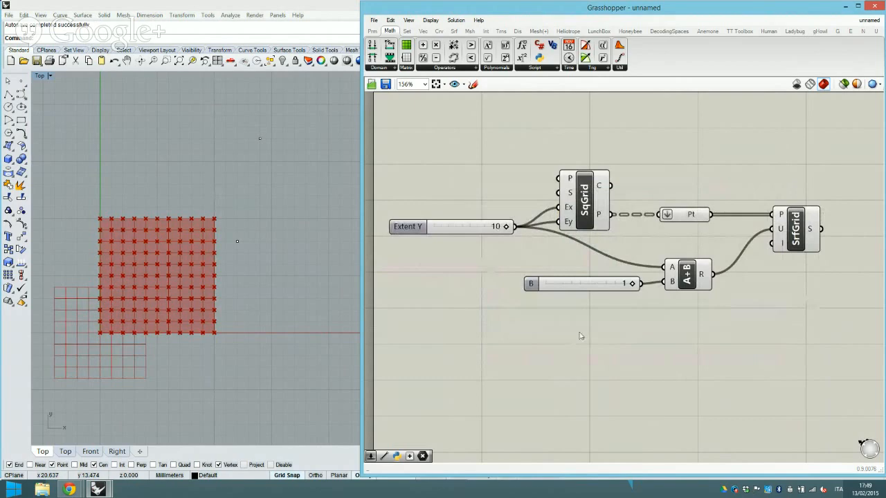
Draw the components as icons and switch them back to text names.
left_click(432, 21)
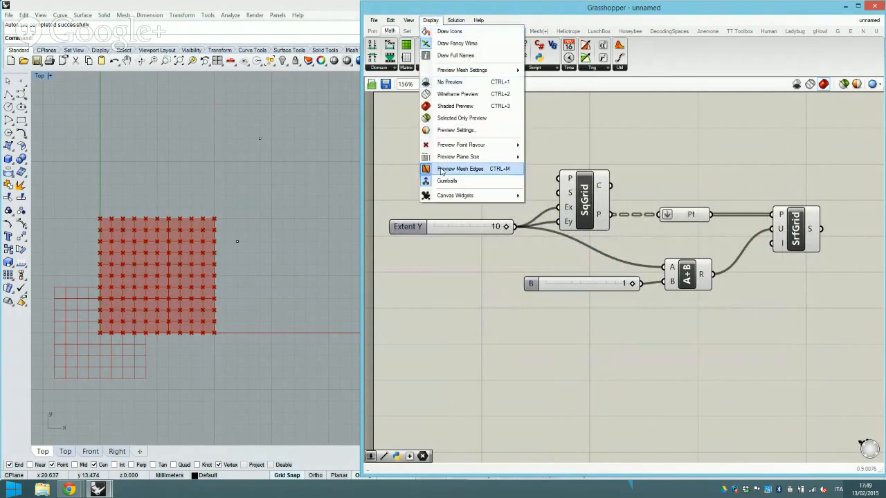
left_click(449, 32)
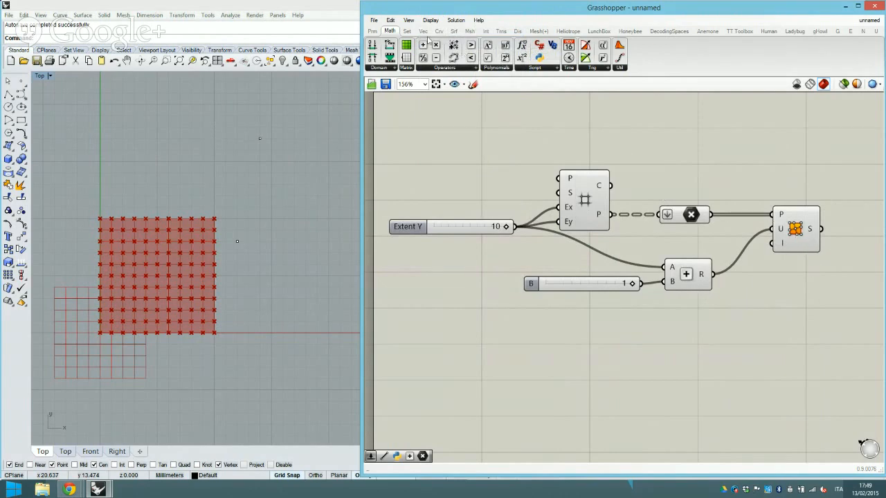
left_click(412, 21)
left_click(446, 31)
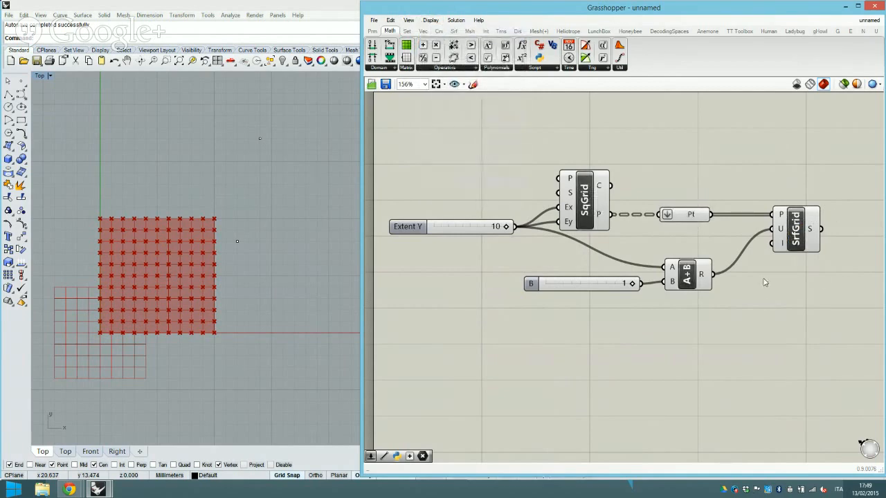
Draw the canvas components as icons instead of text names.
right_click_drag(735, 249, 727, 249)
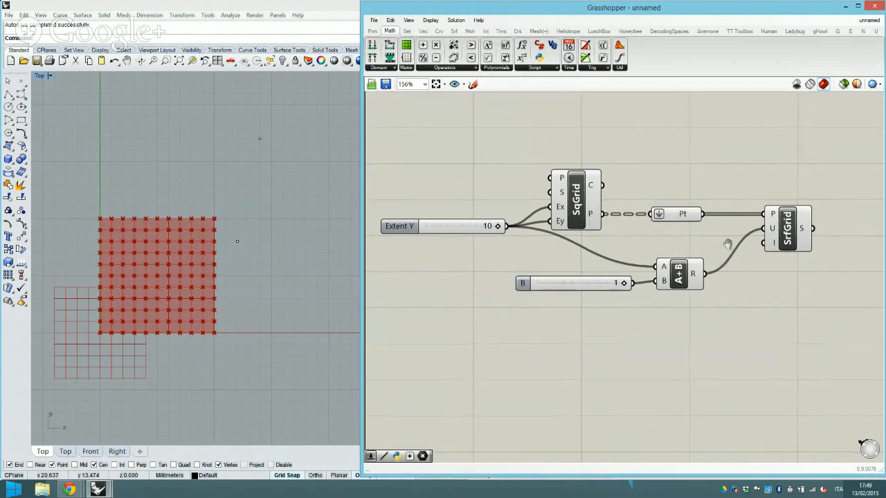
scroll(725, 249, "down", 2)
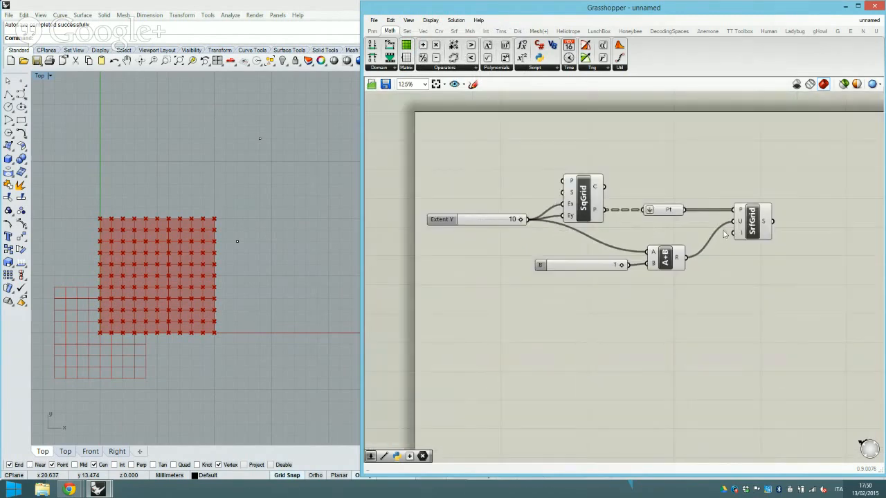
scroll(726, 235, "up", 2)
right_click_drag(657, 175, 675, 163)
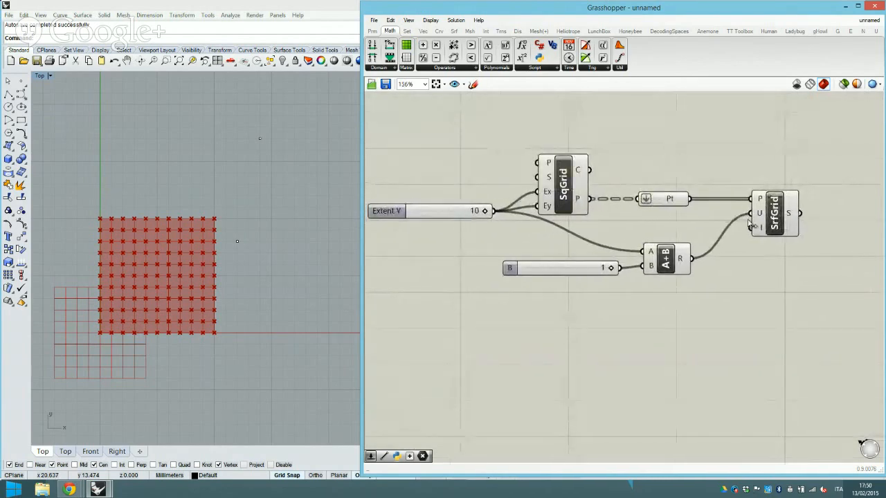
mouse_move(759, 220)
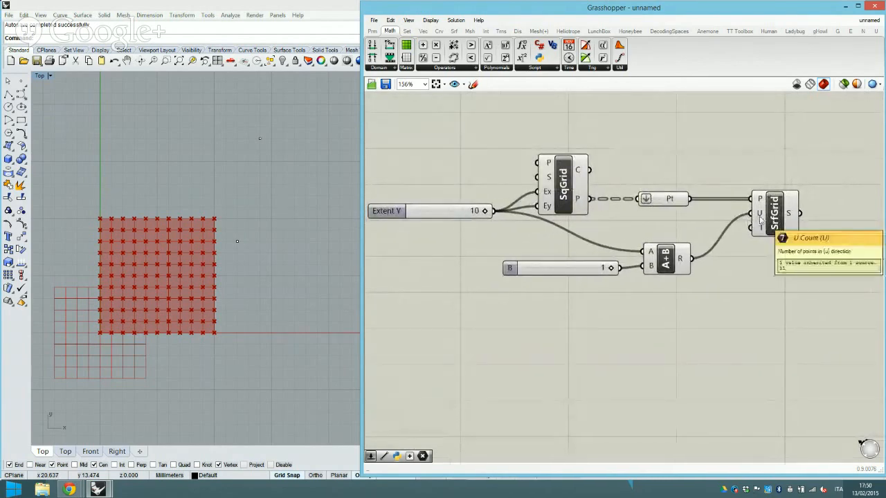
left_click(430, 19)
left_click(442, 30)
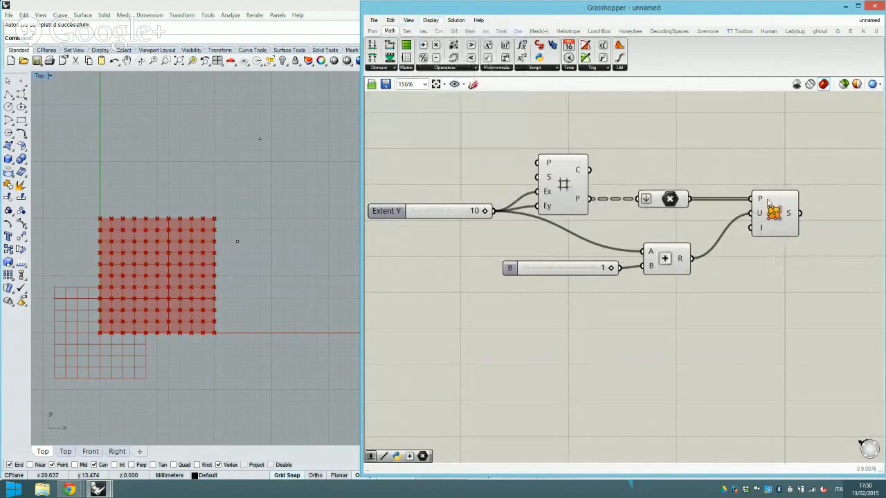
right_click_drag(781, 197, 679, 167)
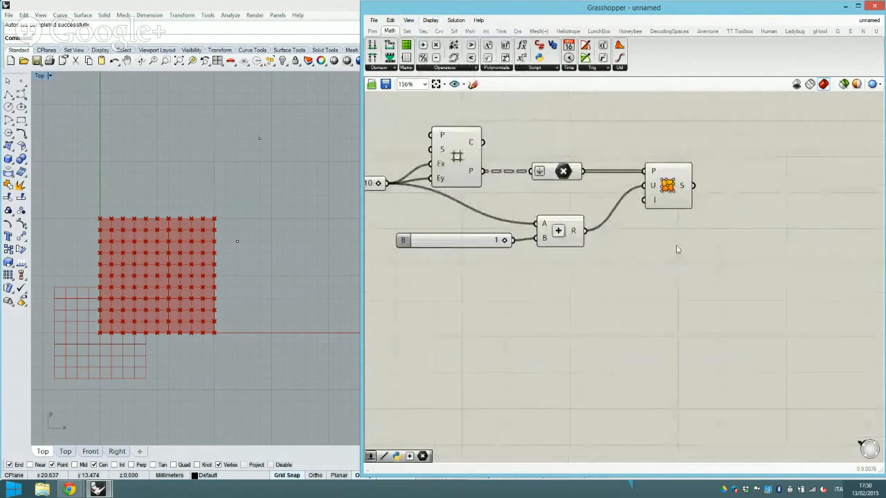
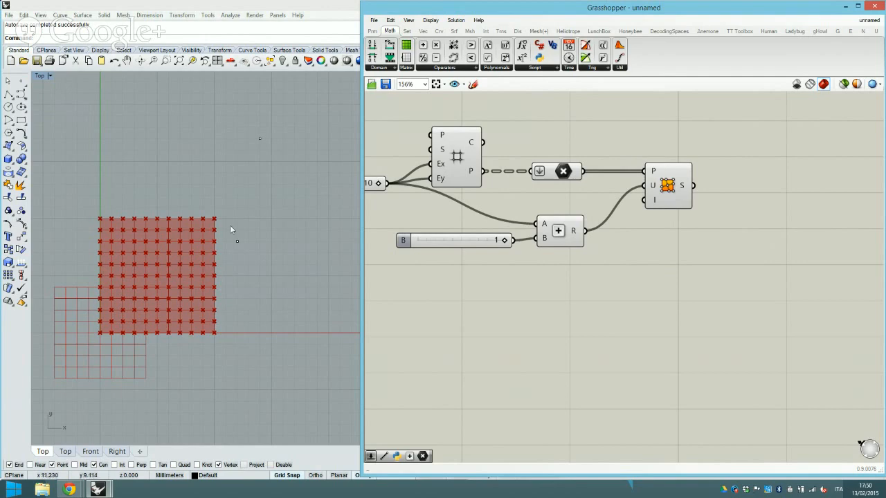
Examine which viewport geometry the square grid, Point parameter and surface-from-points component each preview by selecting them in turn.
right_click_drag(168, 270, 179, 269)
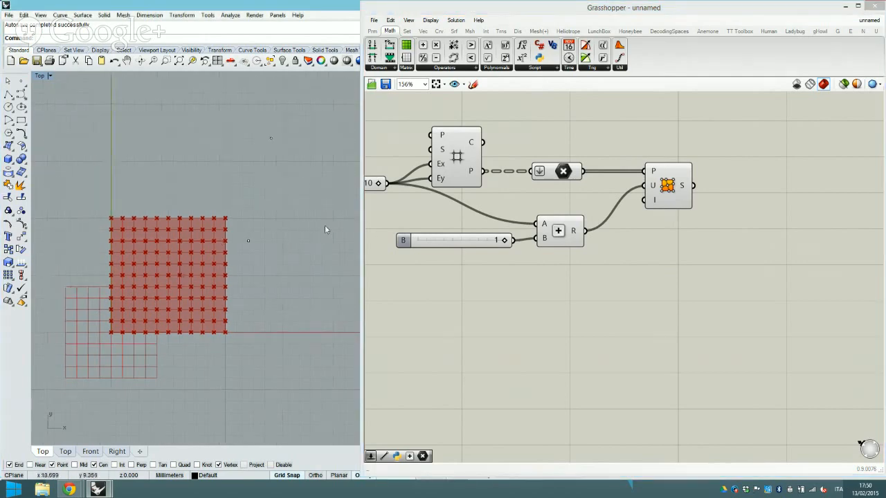
right_click_drag(426, 211, 467, 216)
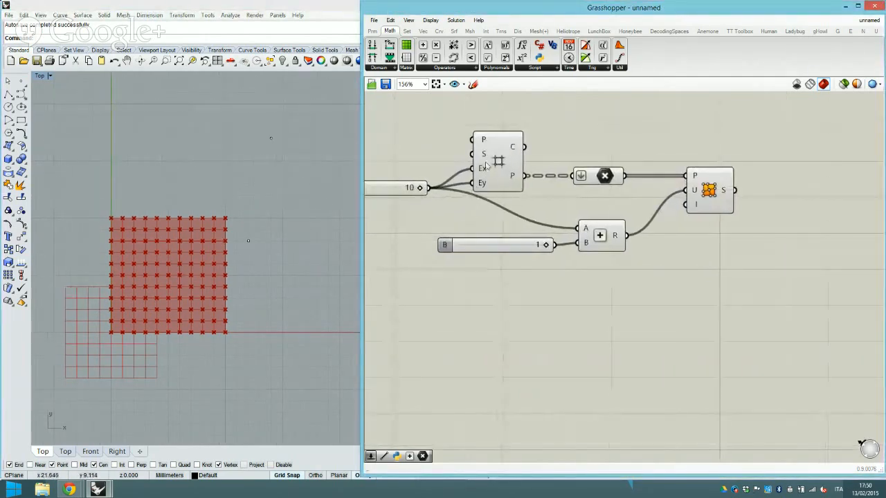
left_click(498, 162)
left_click(485, 279)
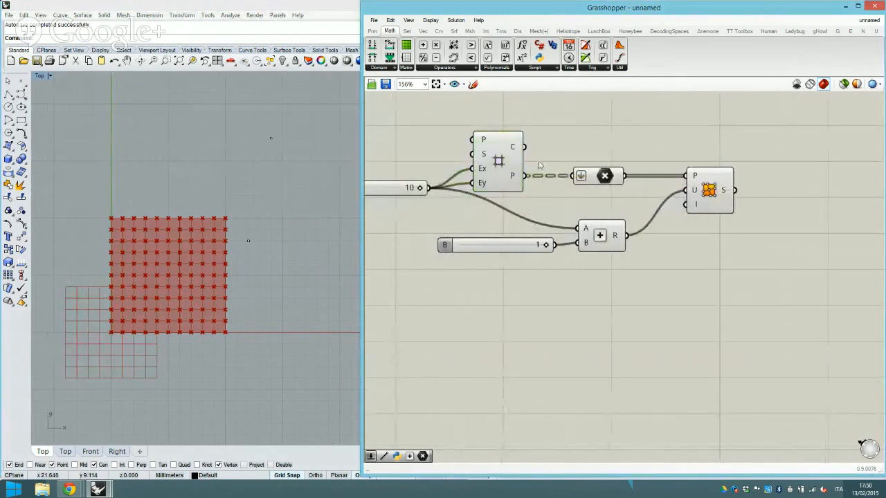
right_click_drag(125, 321, 143, 322)
scroll(144, 321, "up", 2)
right_click_drag(180, 294, 197, 269)
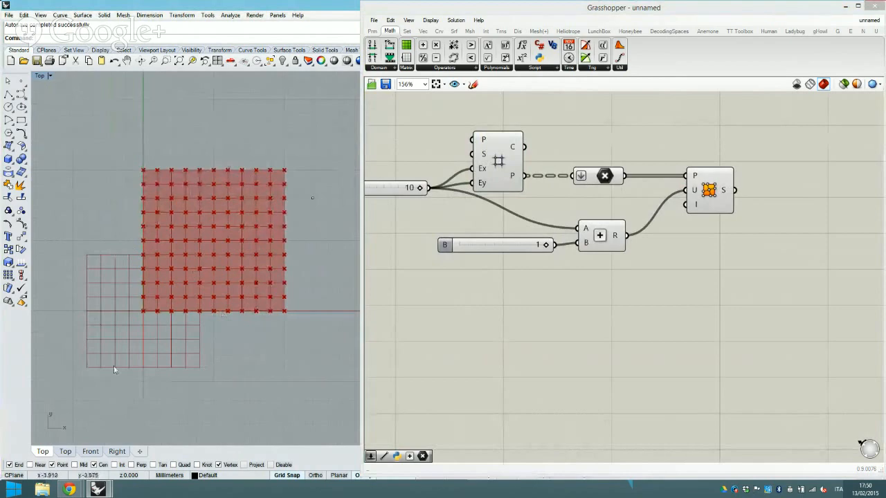
left_click(486, 164)
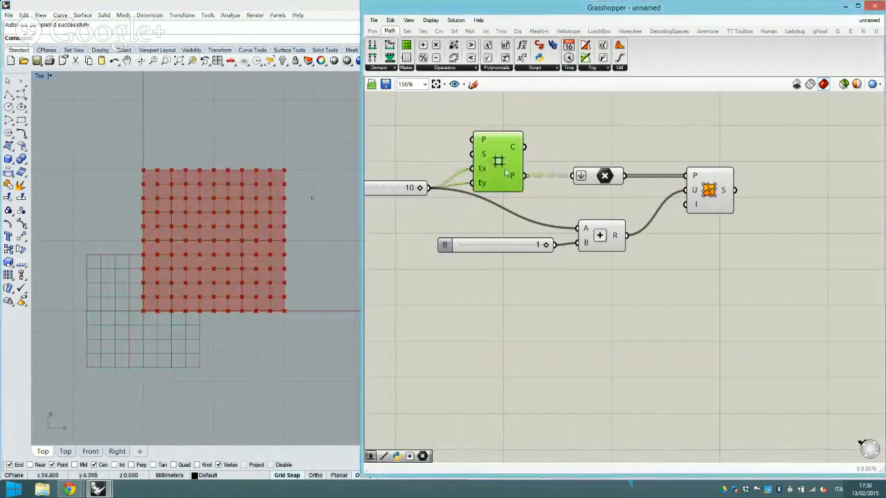
left_click(586, 182)
left_click(618, 221)
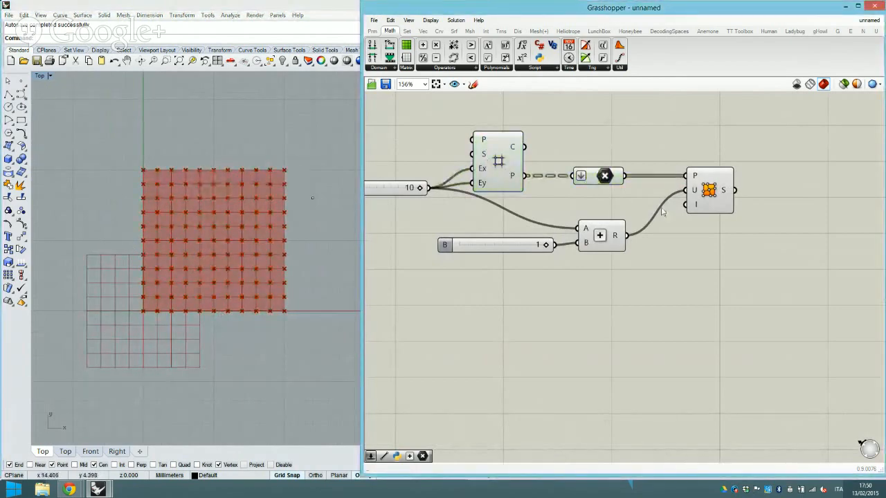
left_click(706, 196)
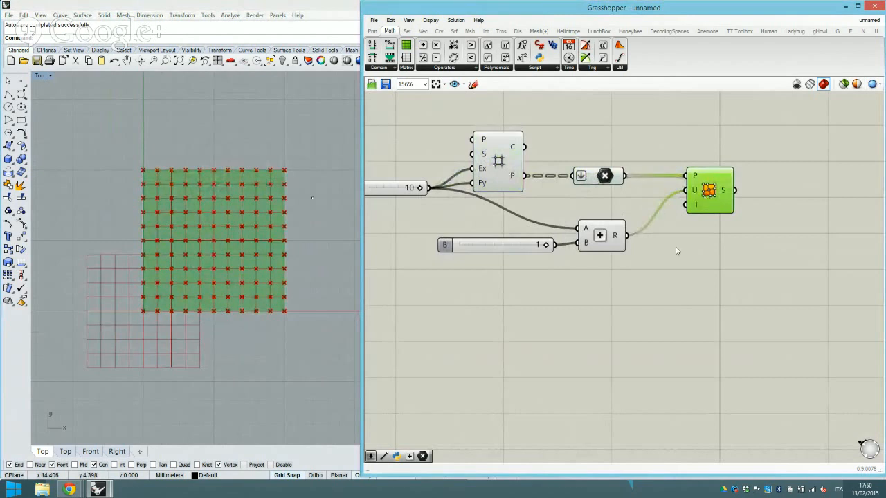
left_click(661, 279)
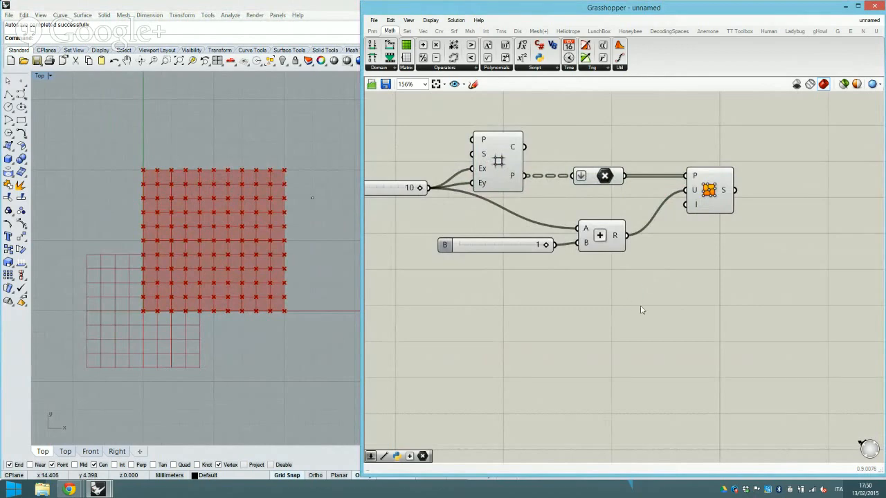
left_click_drag(640, 305, 407, 121)
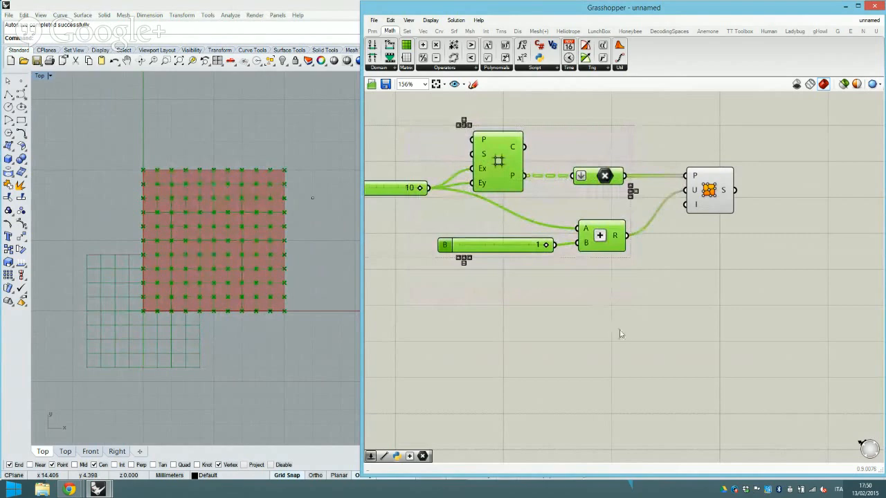
mouse_move(586, 250)
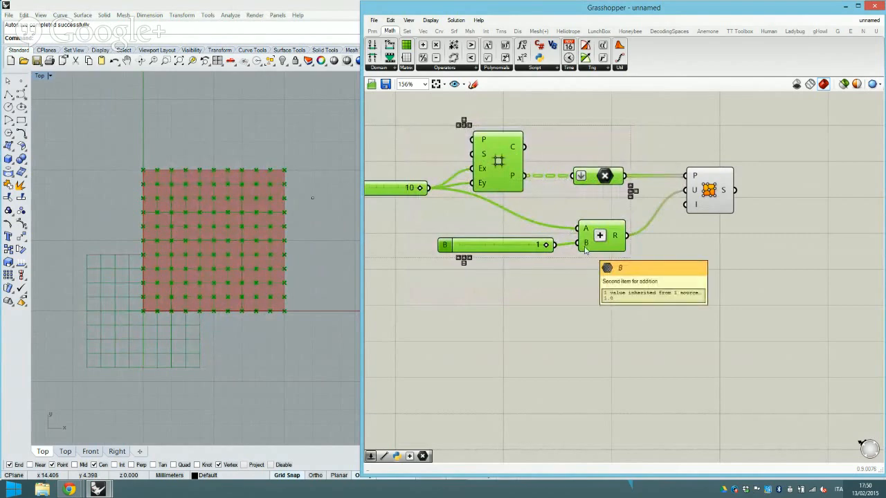
middle_click(585, 251)
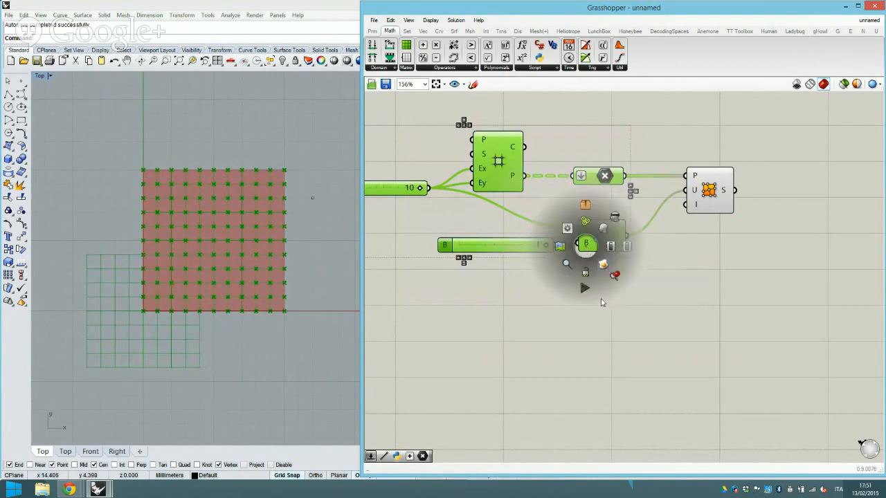
right_click(609, 271)
left_click(703, 324)
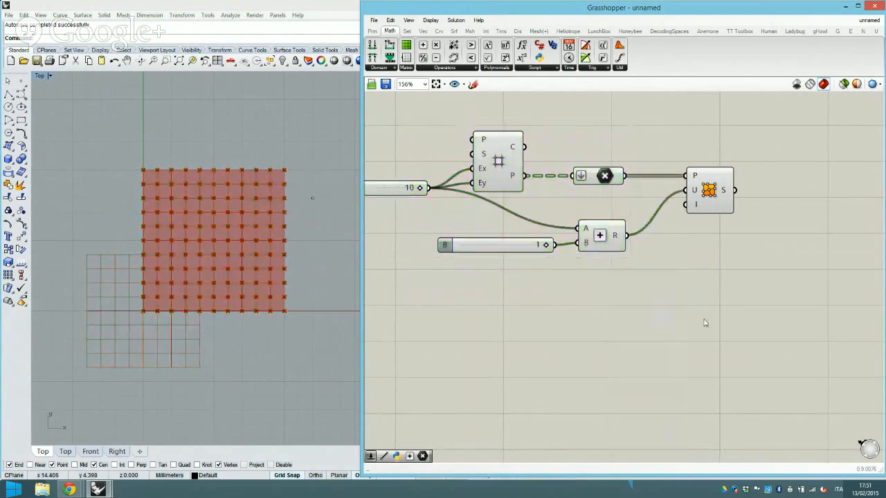
Hide the viewport preview of the square grid, Point parameter and addition components and show it again.
left_click_drag(644, 301, 498, 164)
middle_click(665, 328)
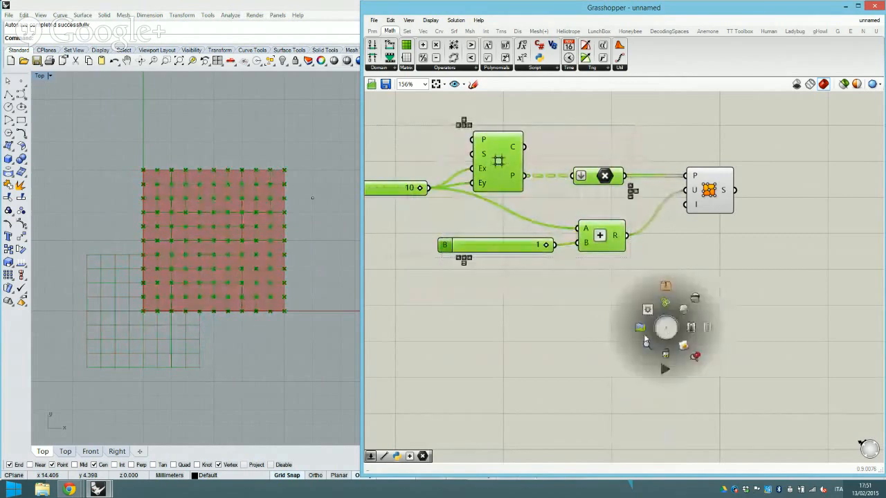
left_click(683, 311)
middle_click(677, 300)
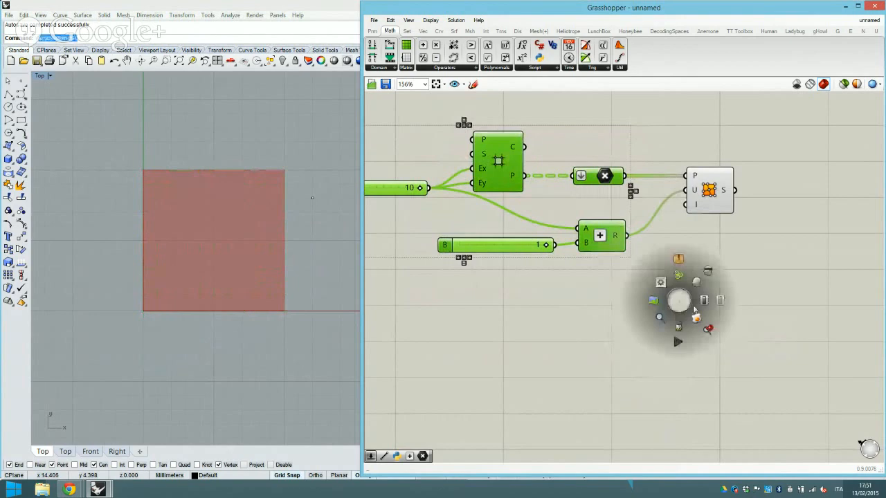
left_click(694, 285)
left_click(690, 288)
middle_click(686, 304)
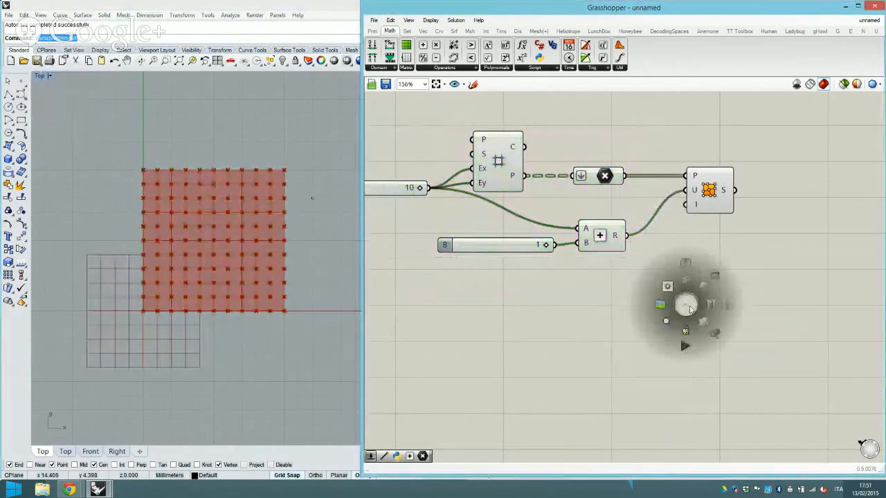
Group the square grid, Point parameter, addition component and both number sliders together.
left_click_drag(622, 297, 400, 135)
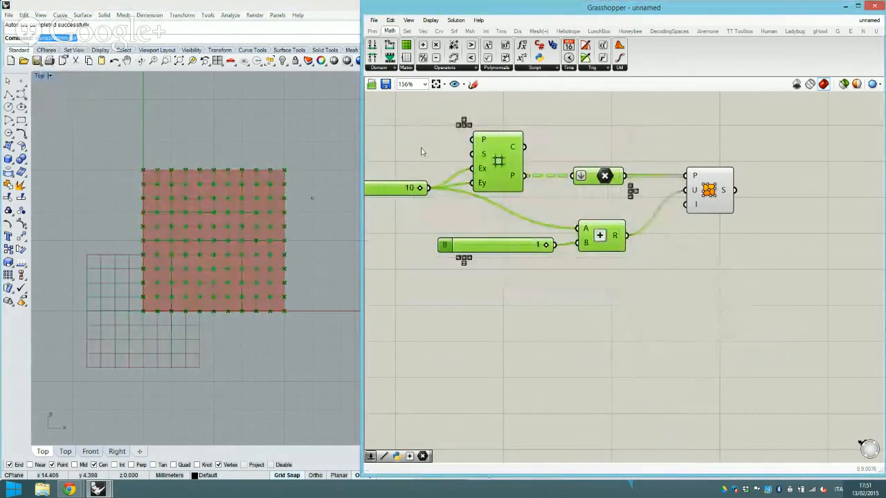
middle_click(684, 352)
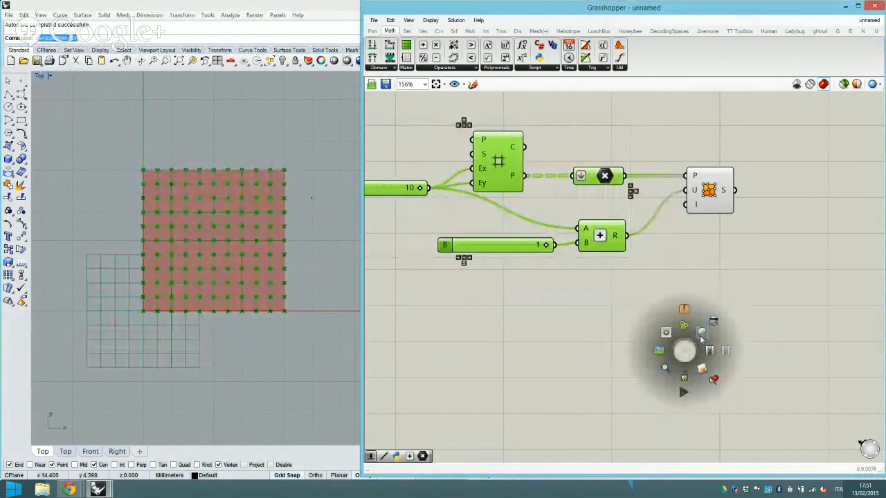
left_click(684, 326)
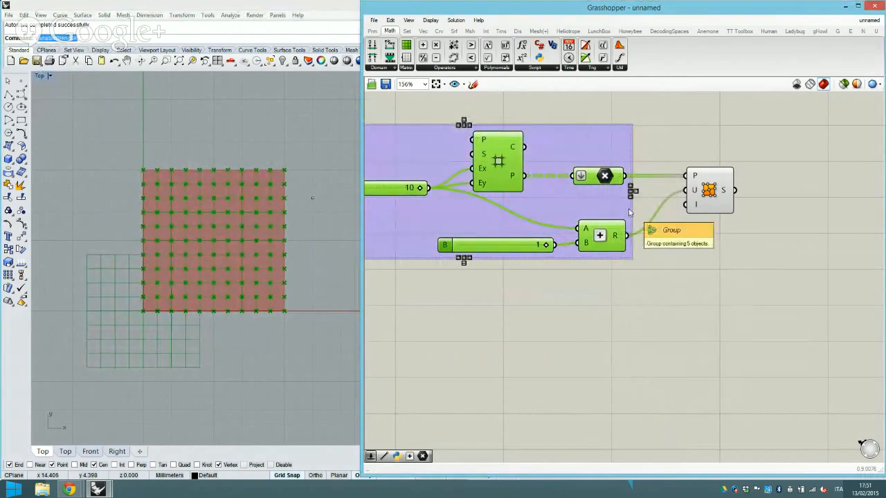
left_click(624, 317)
Disable all the components in the purple group and enable them again.
middle_click(640, 347)
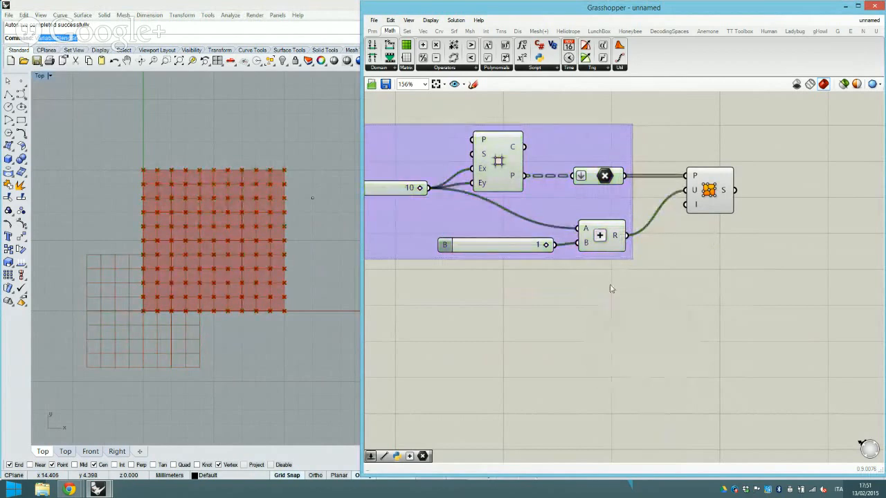
left_click_drag(614, 292, 398, 121)
middle_click(626, 358)
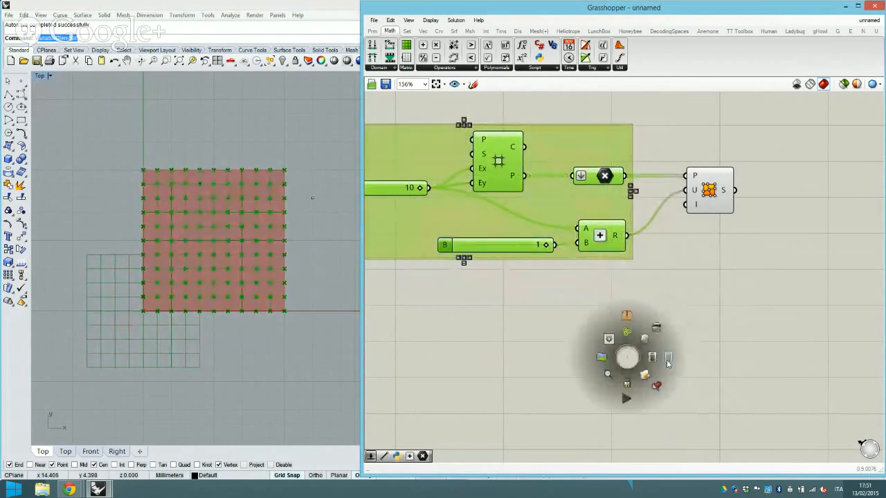
left_click(667, 358)
left_click(612, 340)
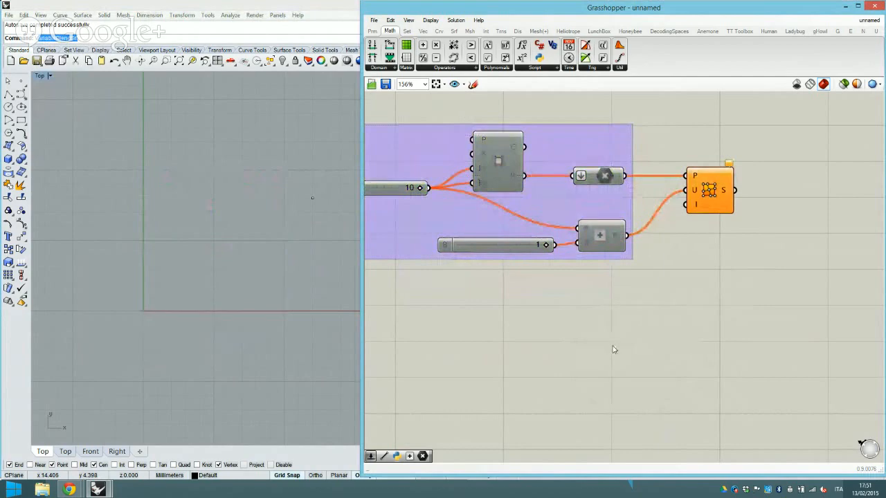
left_click_drag(620, 344, 425, 123)
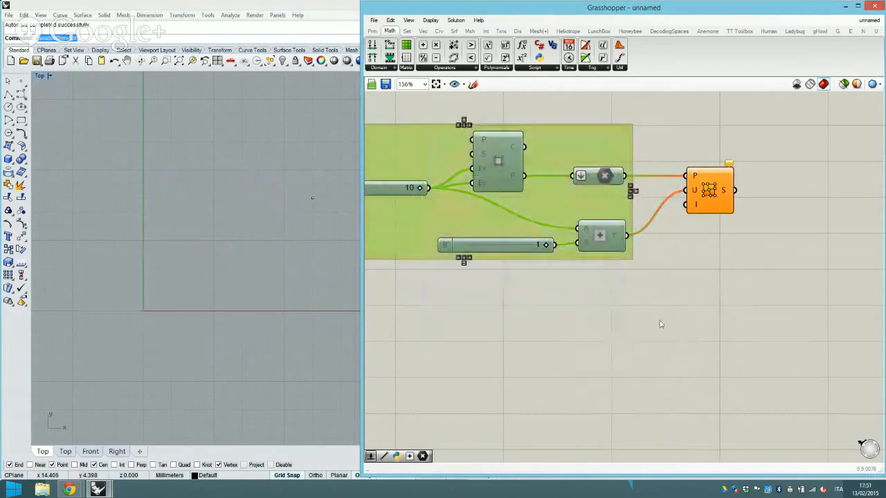
middle_click(661, 320)
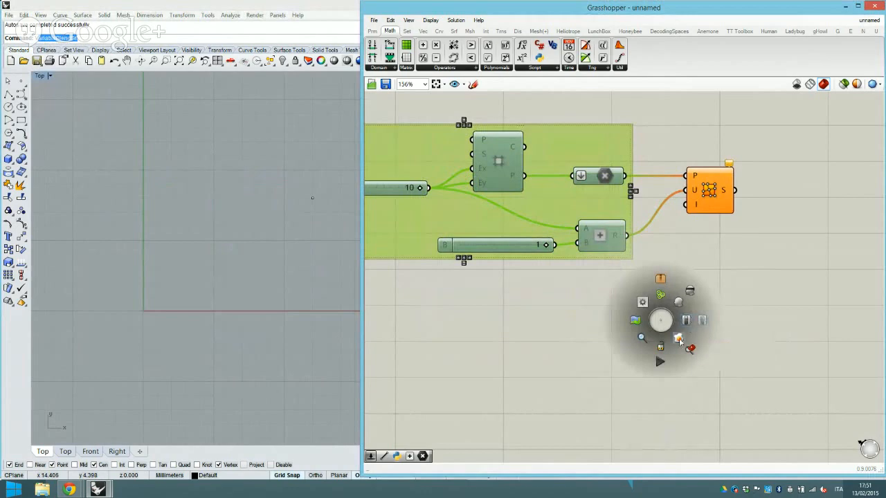
left_click(678, 342)
left_click(623, 296)
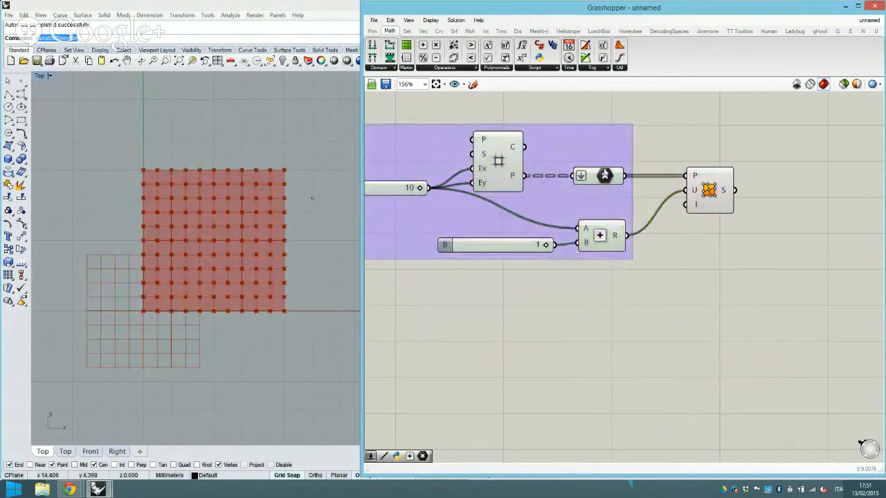
Bake the points of the flattened Point parameter into the Rhino document.
left_click(604, 175)
middle_click(604, 175)
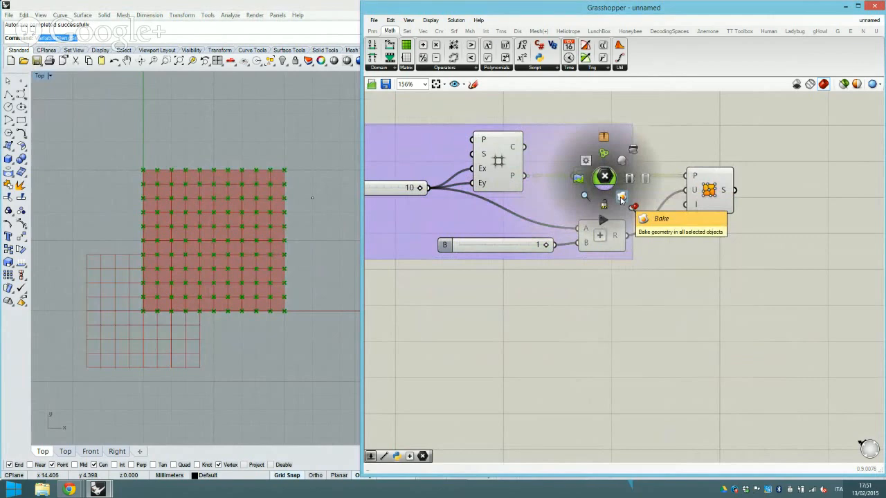
left_click(620, 198)
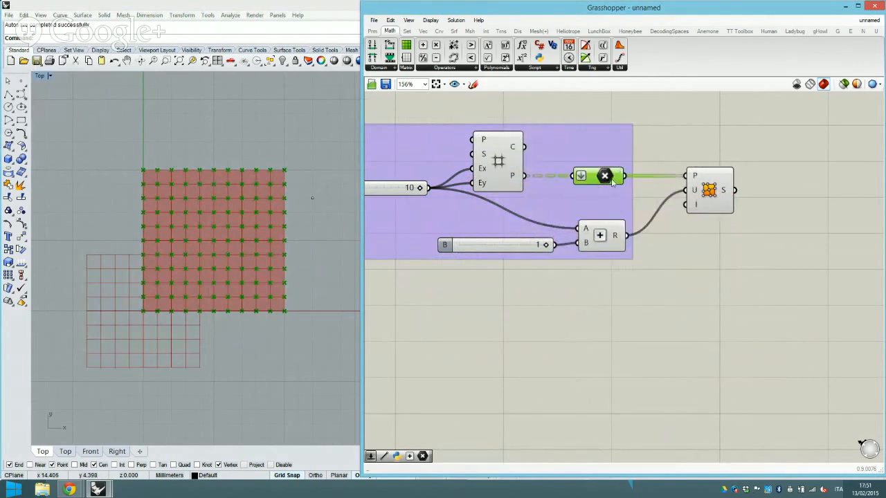
mouse_move(611, 182)
left_click(407, 280)
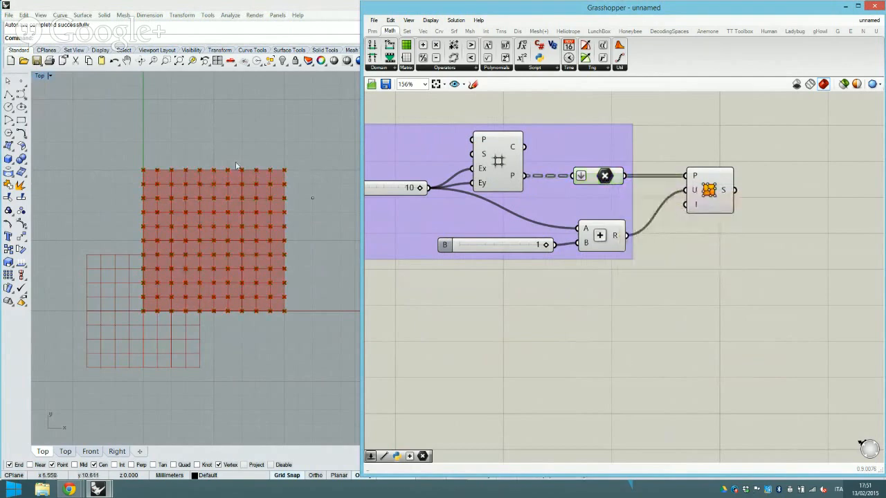
Select all the baked points in the Top viewport and delete them.
left_click_drag(288, 166, 118, 352)
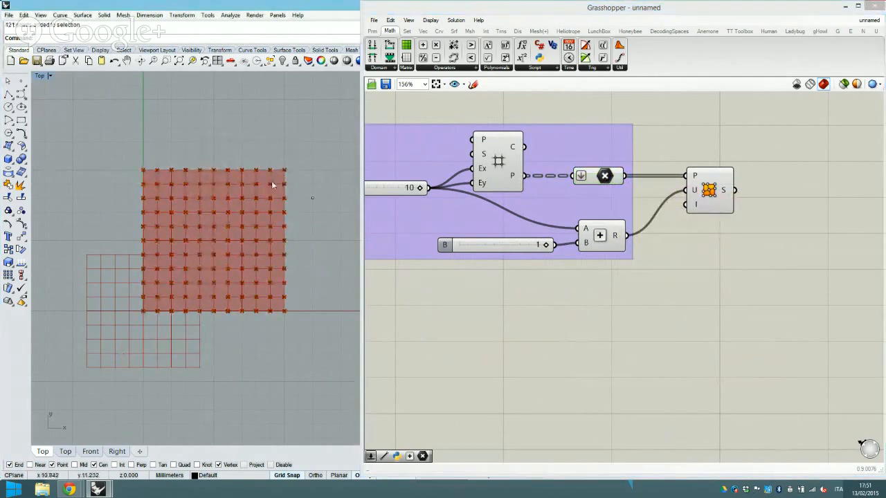
left_click_drag(272, 185, 127, 337)
left_click_drag(293, 160, 119, 340)
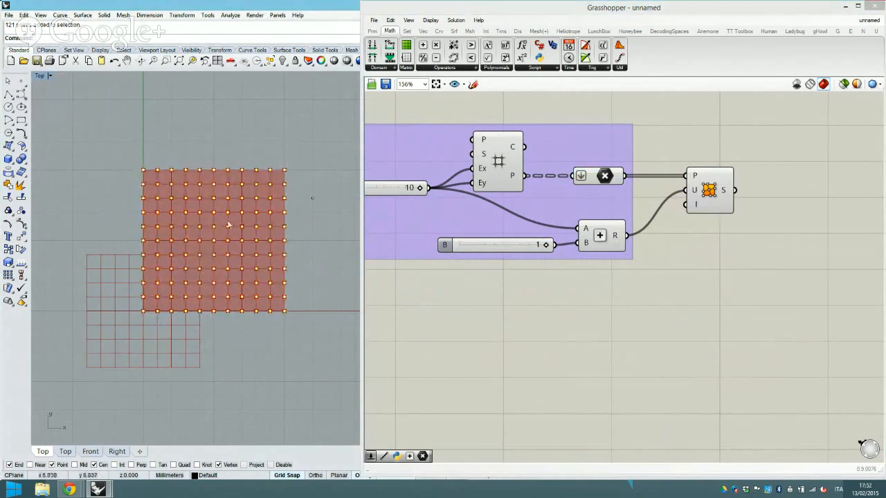
key("Delete")
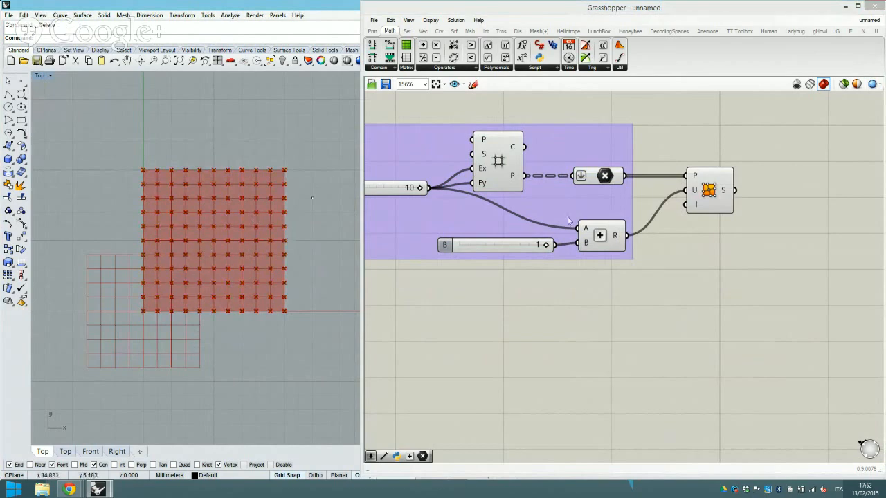
Turn off the square grid component's preview and check which points the Point parameter displays in the viewport.
right_click_drag(613, 170, 641, 170)
right_click_drag(551, 98, 577, 111)
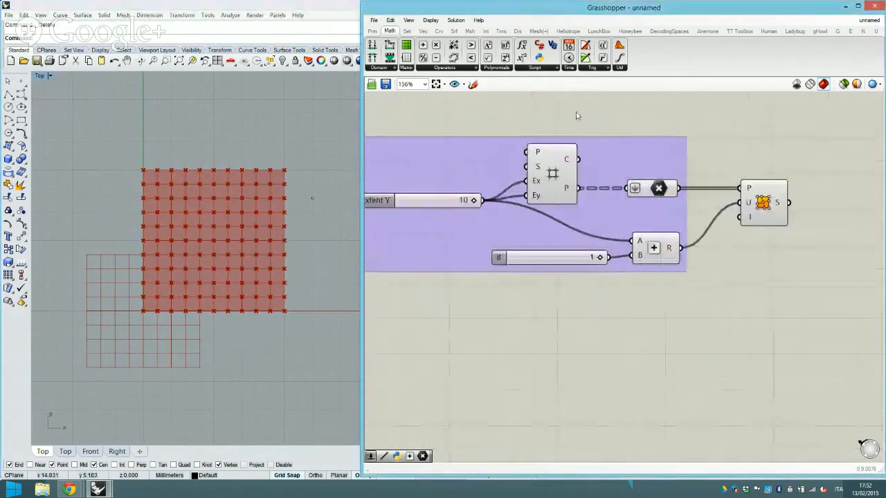
left_click_drag(577, 110, 421, 280)
middle_click(429, 281)
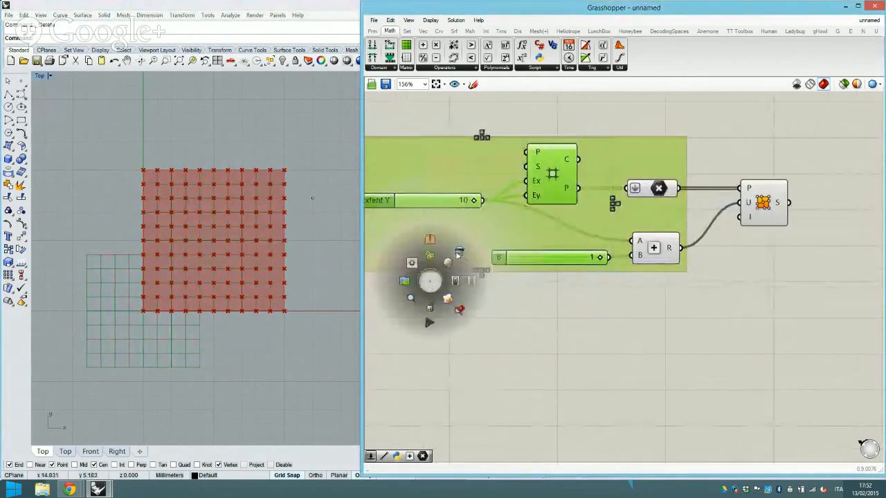
left_click(457, 253)
left_click(541, 328)
right_click_drag(655, 301, 613, 292)
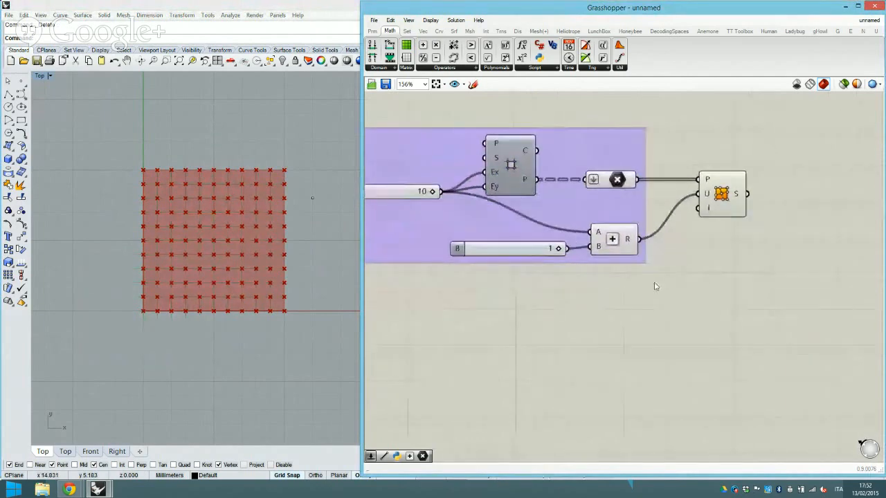
left_click(601, 187)
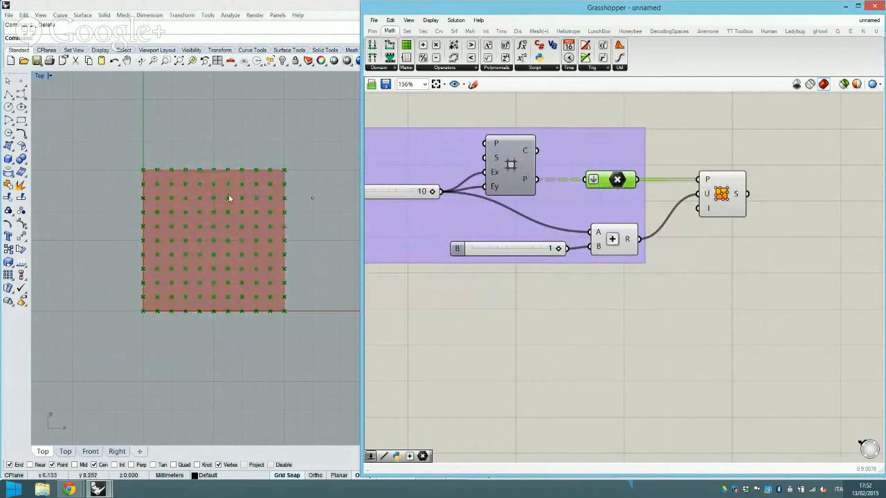
left_click(697, 283)
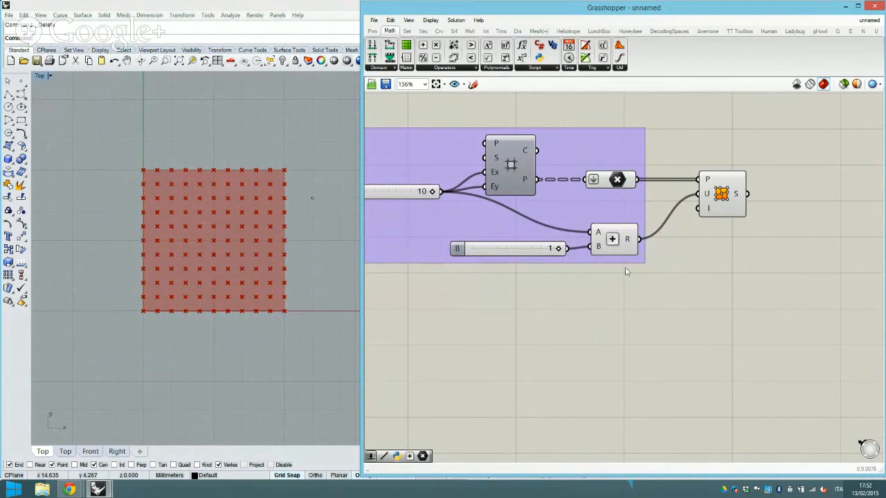
Add a Construct Point component on the empty canvas below the group and inspect its point at the viewport origin.
right_click_drag(583, 327, 599, 288)
scroll(589, 322, "down", 1)
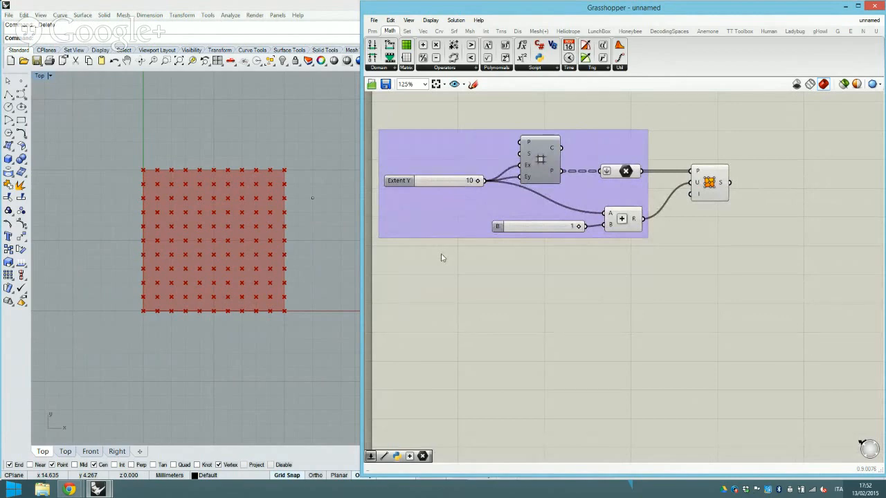
left_click(422, 31)
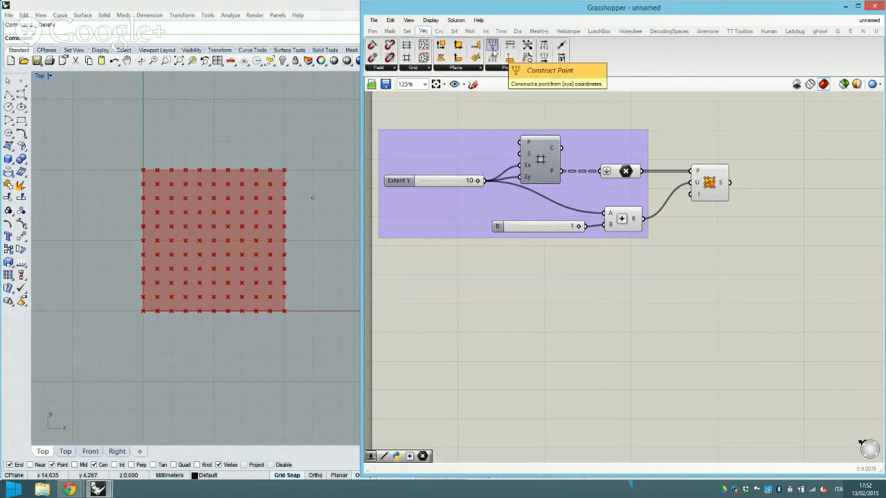
left_click_drag(492, 52, 624, 322)
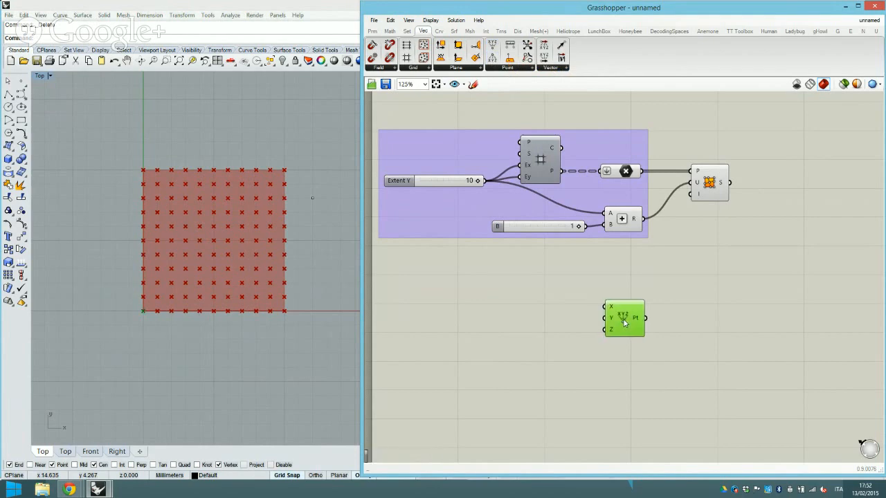
right_click_drag(551, 325, 558, 291)
right_click_drag(230, 290, 251, 276)
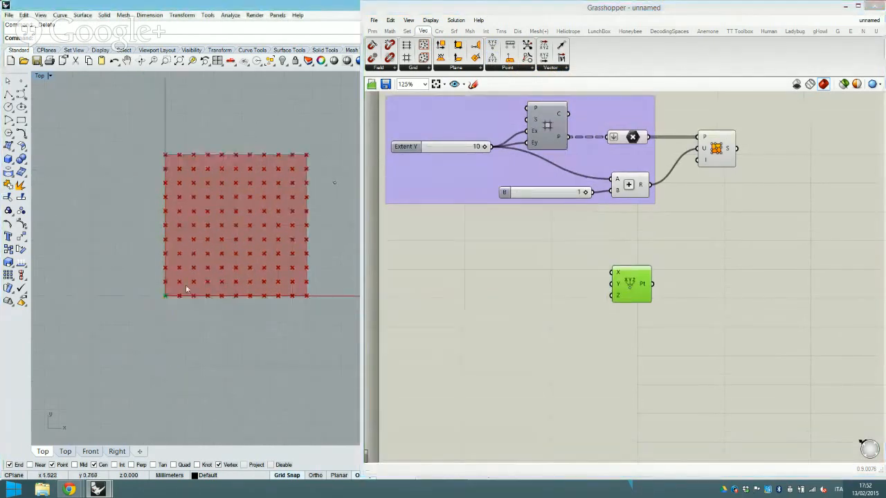
scroll(167, 297, "up", 4)
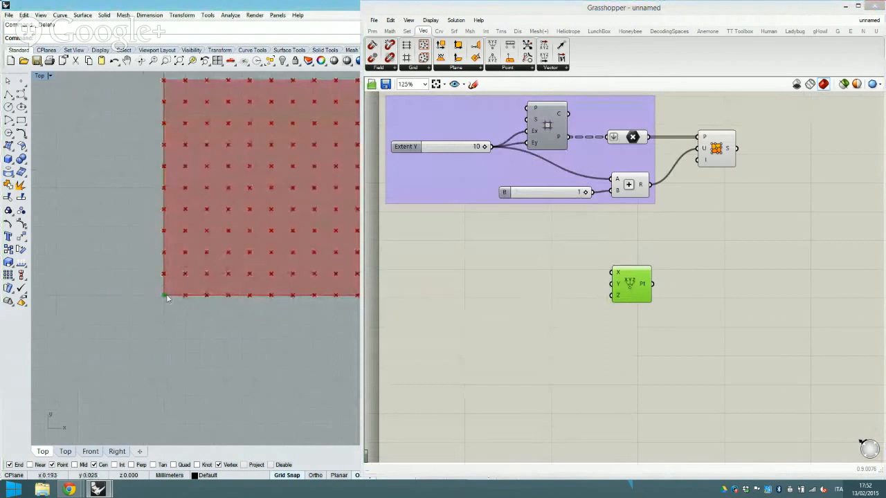
scroll(164, 296, "up", 3)
scroll(170, 298, "down", 2)
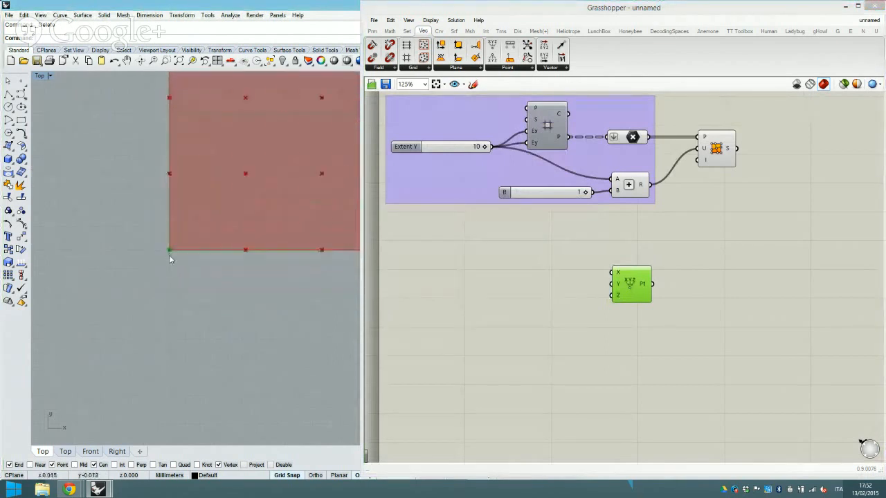
scroll(169, 256, "down", 2)
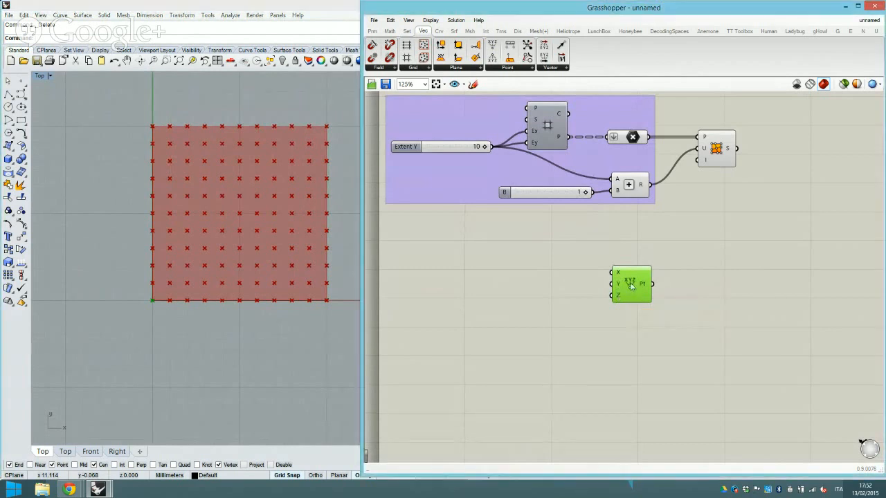
Add a Distance component and connect the constructed XYZ point to its A input and the flattened grid points to its B input.
left_click_drag(632, 286, 629, 286)
right_click_drag(655, 239, 626, 251)
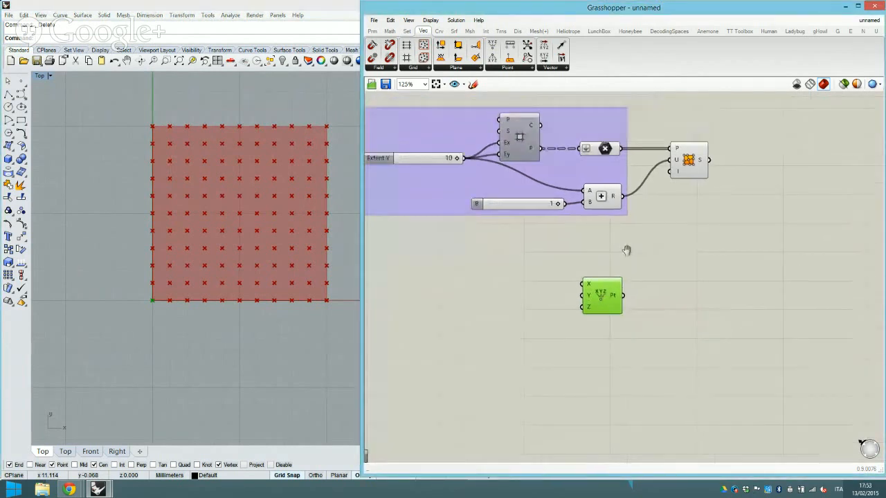
right_click_drag(645, 286, 613, 287)
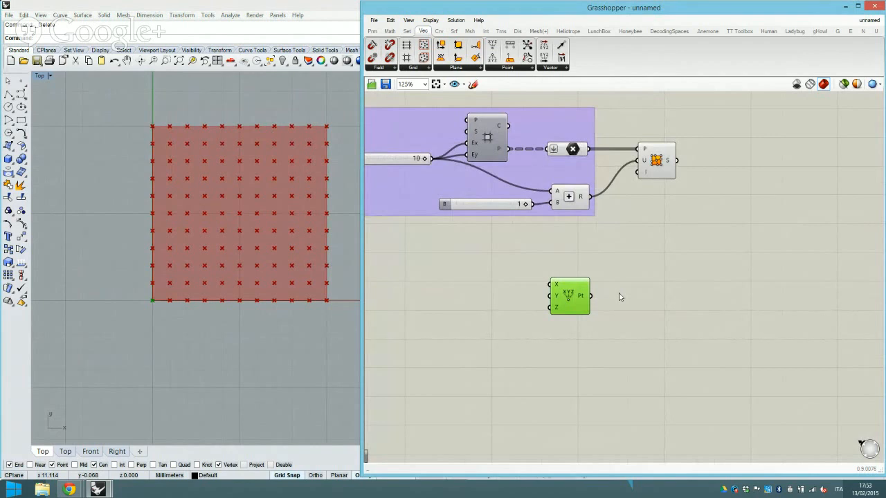
left_click(572, 150)
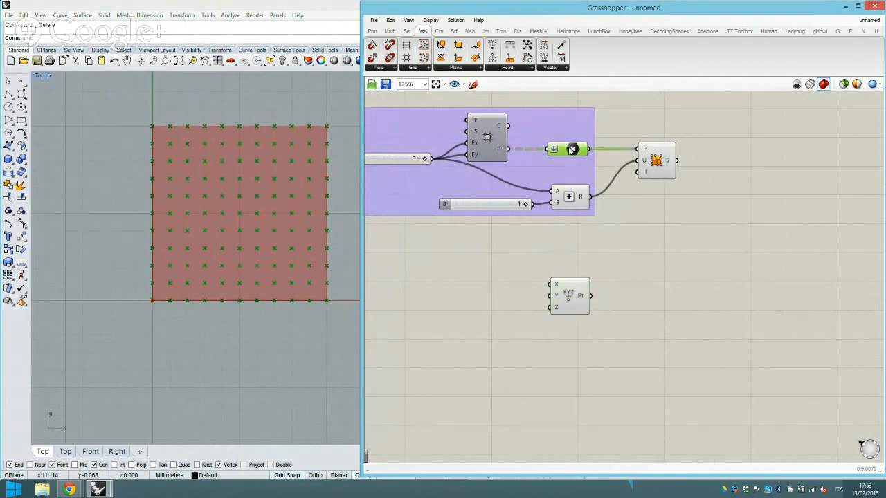
double_click(678, 273)
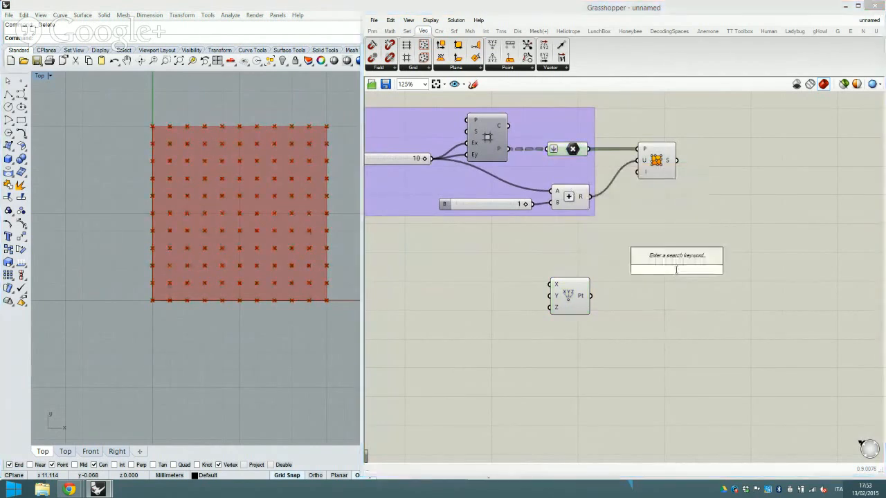
type("dista")
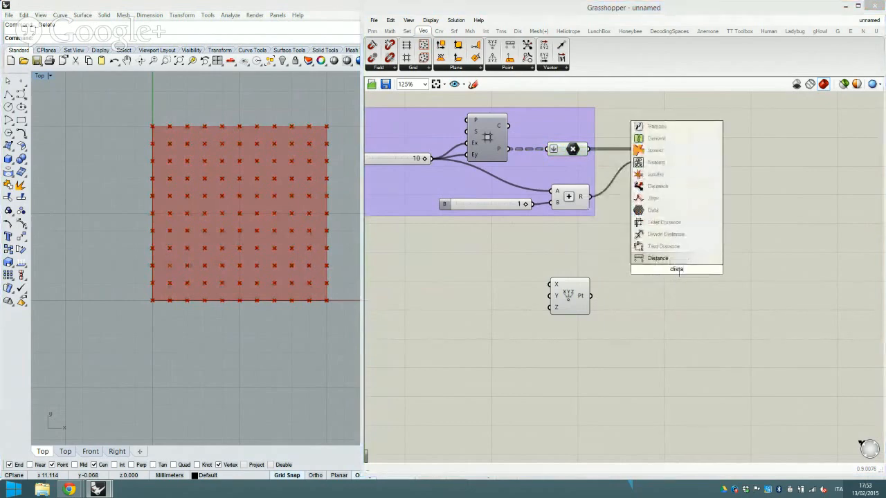
key("Return")
left_click_drag(679, 268, 653, 259)
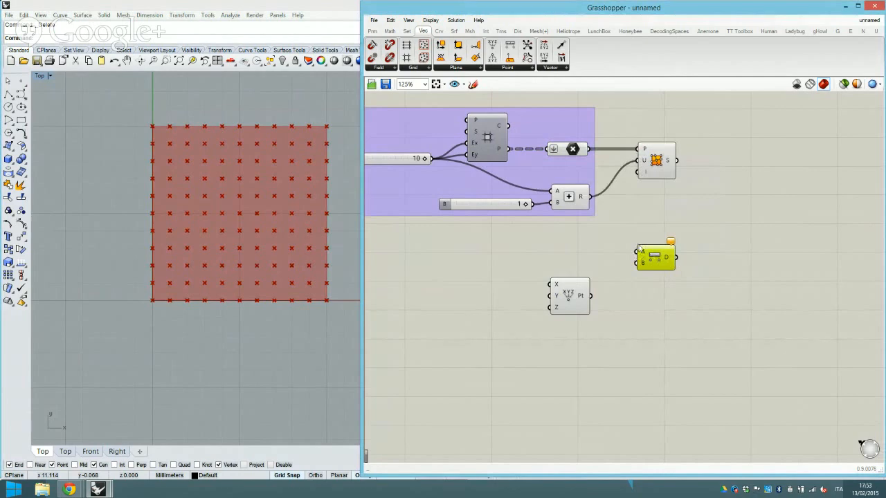
left_click_drag(636, 252, 642, 305)
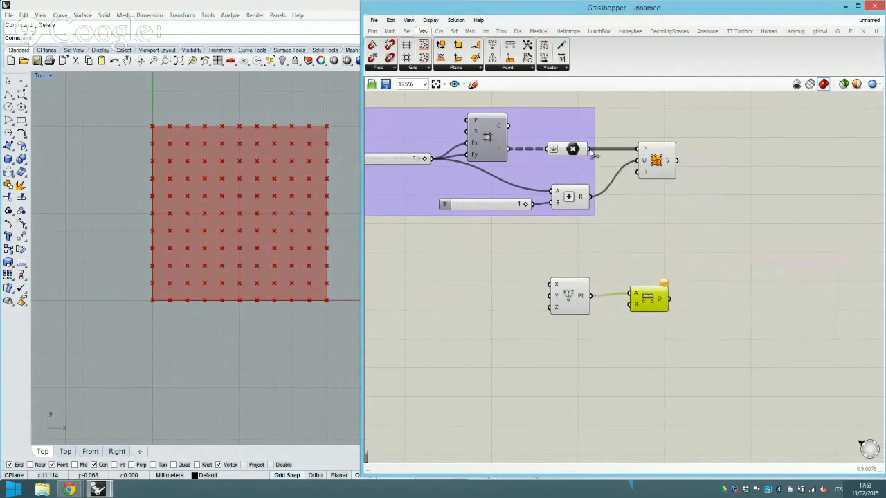
left_click_drag(588, 149, 653, 305)
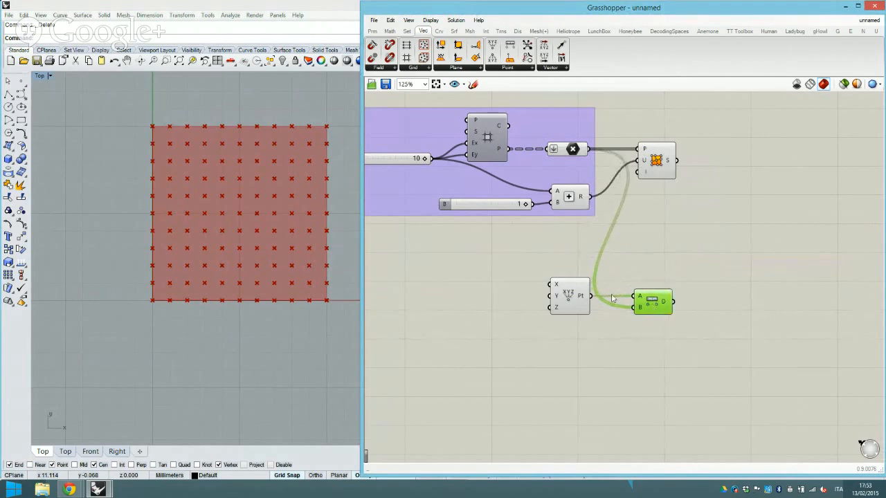
Add a panel beside the Distance component and connect the D output to it to list the distances.
left_click(372, 31)
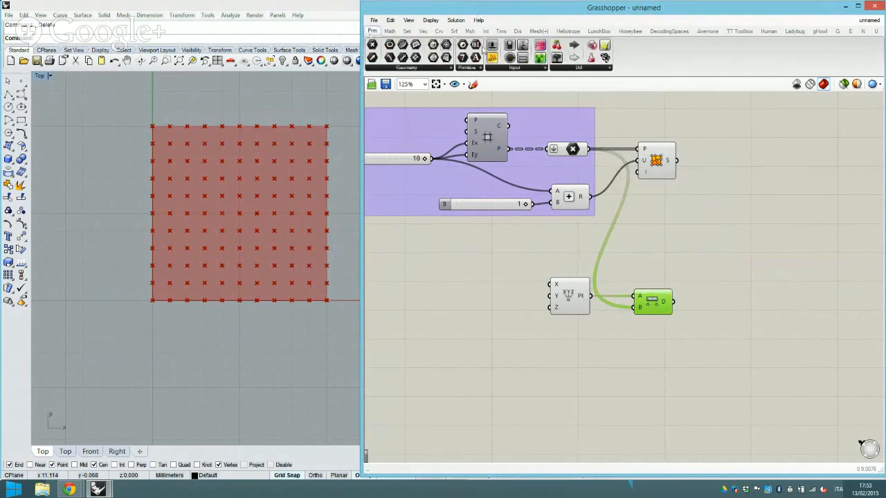
left_click_drag(492, 46, 707, 262)
left_click_drag(676, 302, 662, 259)
left_click_drag(736, 249, 786, 294)
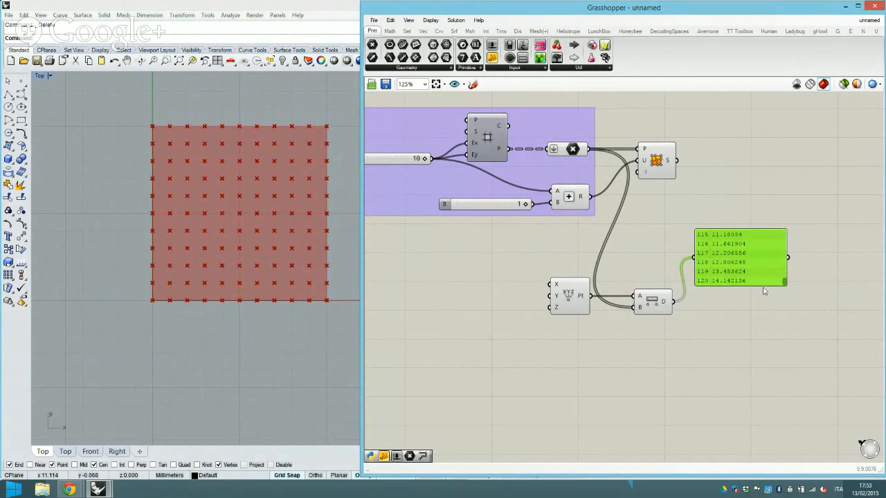
right_click_drag(764, 290, 669, 269)
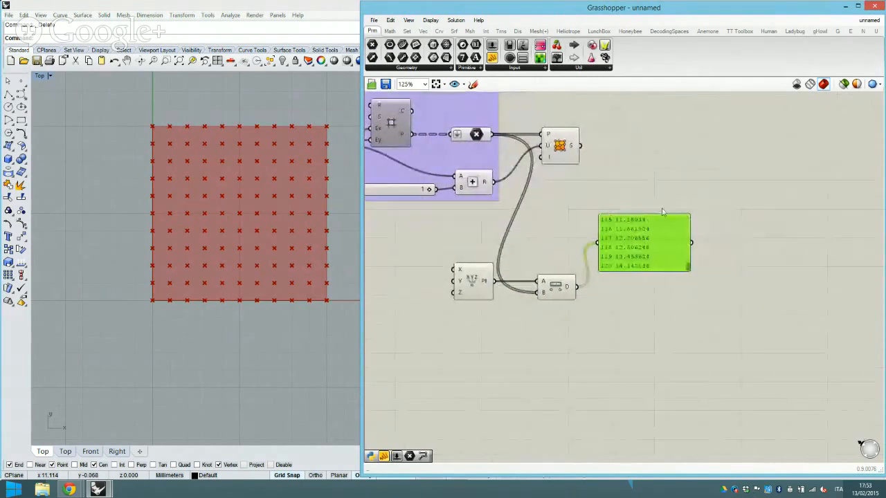
Examine the distance list from its beginning, comparing the constructed point with the grid points.
left_click(474, 285)
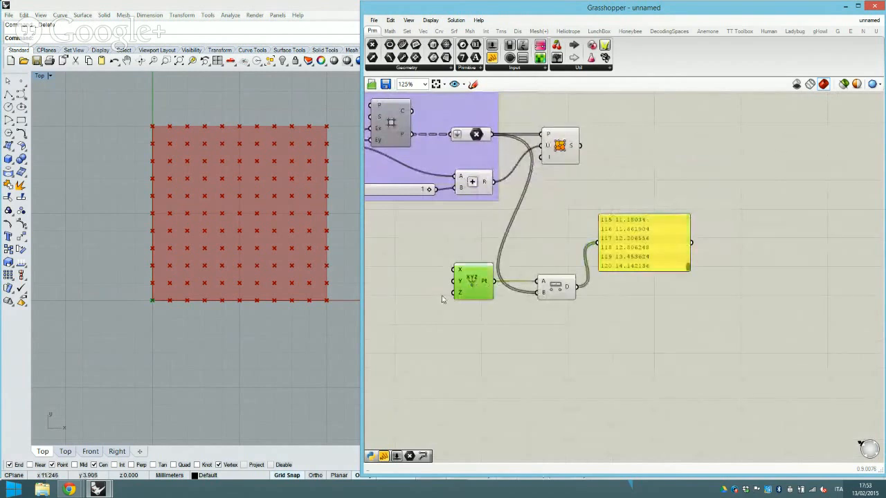
right_click_drag(611, 320, 569, 337)
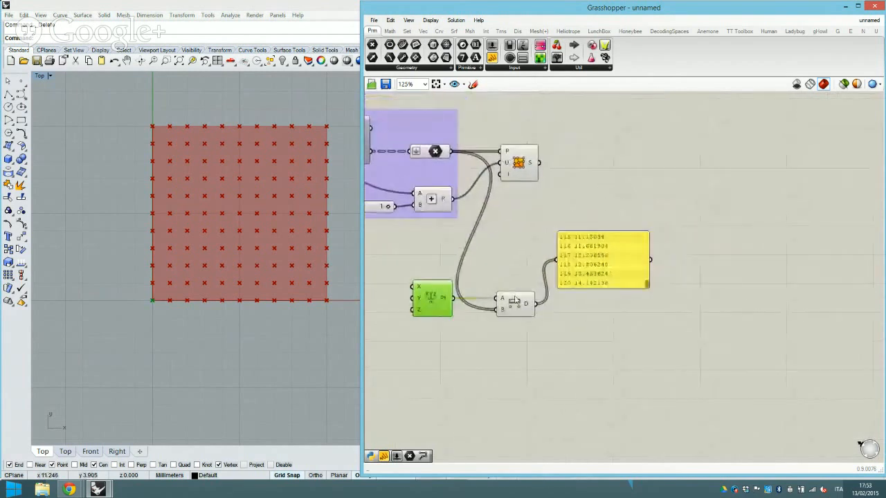
left_click_drag(646, 285, 614, 232)
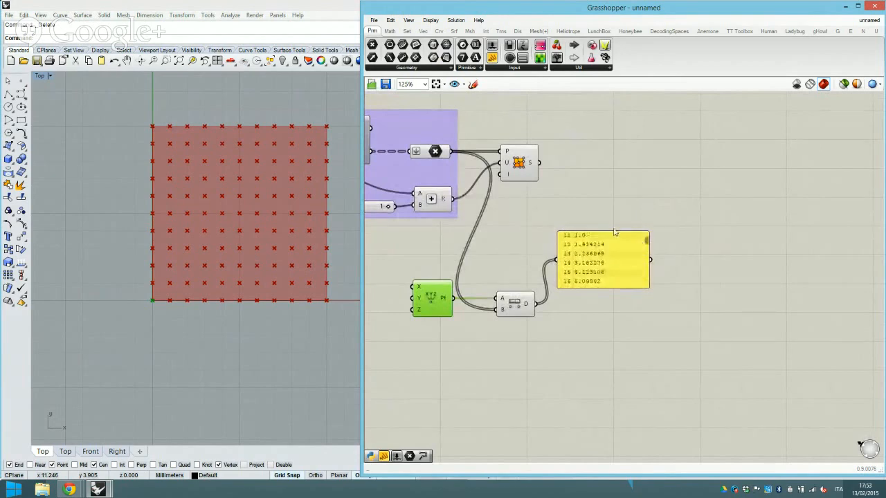
left_click(434, 152)
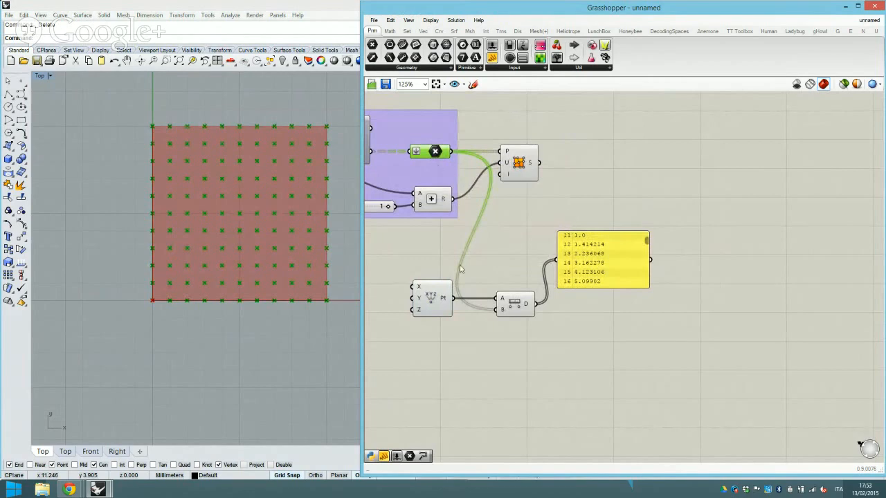
left_click(429, 302)
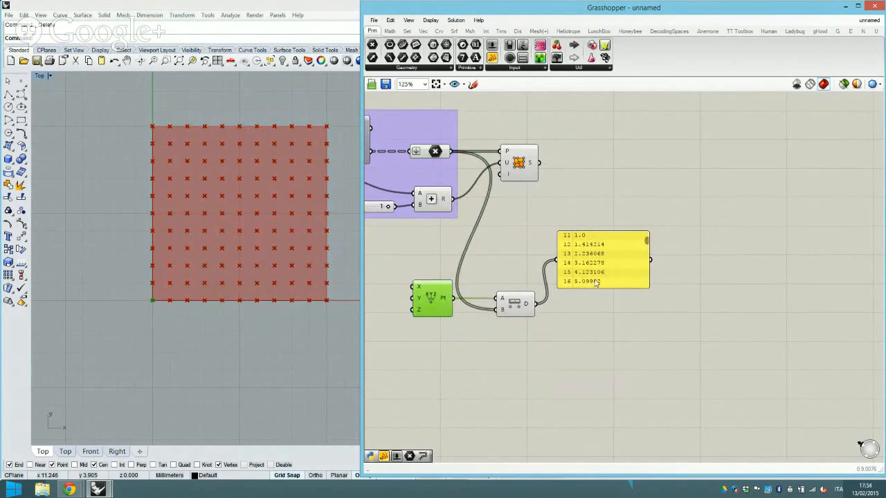
Add a Move component and rearrange it and the distance panel to make room on the canvas.
right_click_drag(651, 213, 643, 204)
double_click(685, 228)
type("mo")
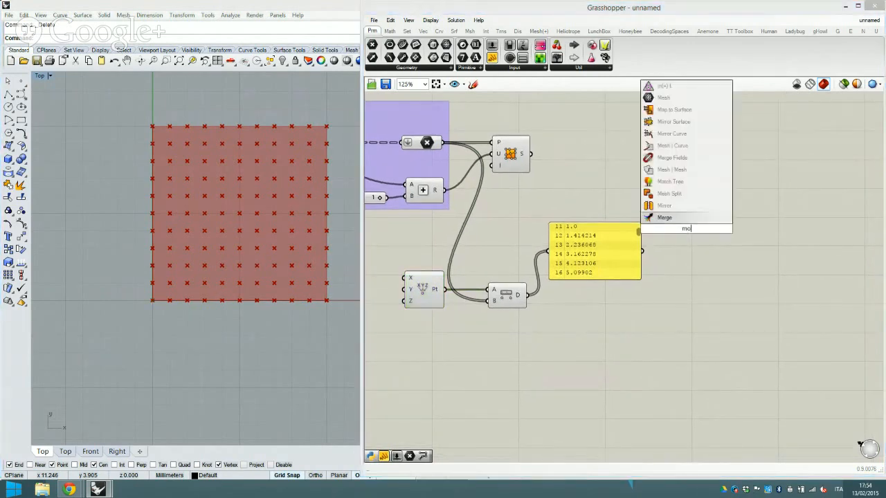
type("va")
key("Return")
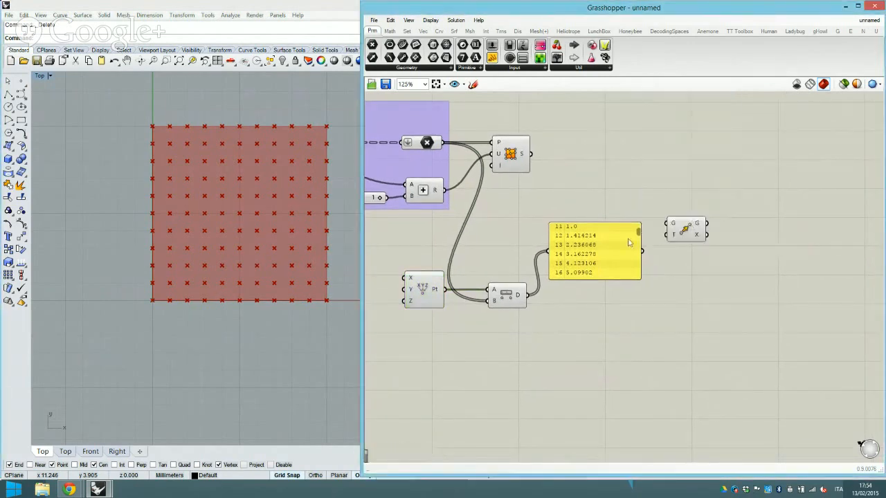
left_click_drag(629, 242, 647, 302)
left_click_drag(687, 229, 708, 230)
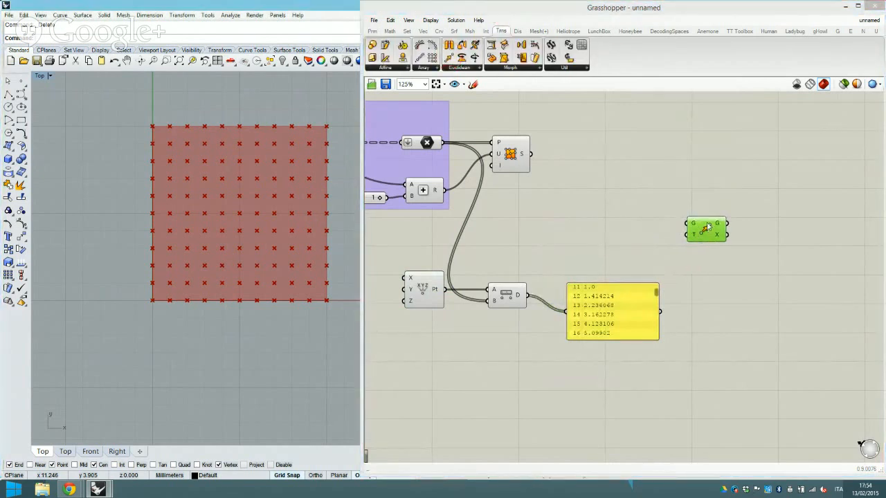
Connect the flattened grid points to the Move component's G input and adjust the component's placement.
left_click(695, 200)
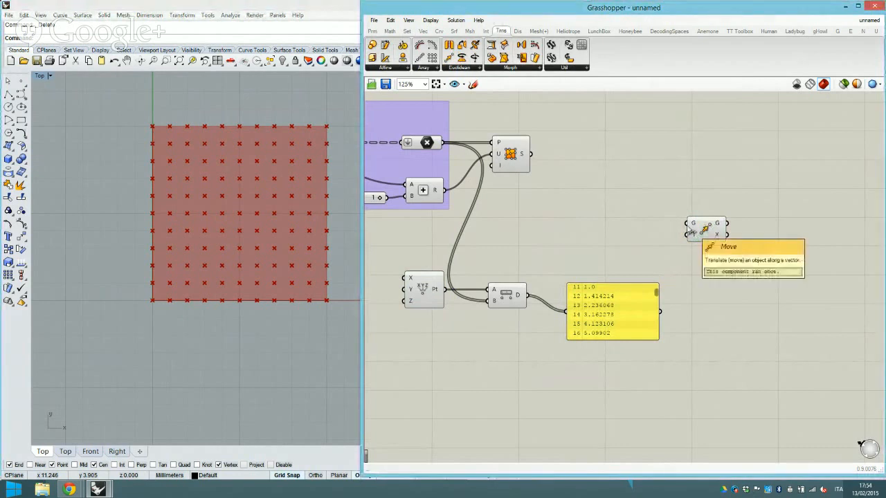
left_click_drag(687, 223, 529, 154)
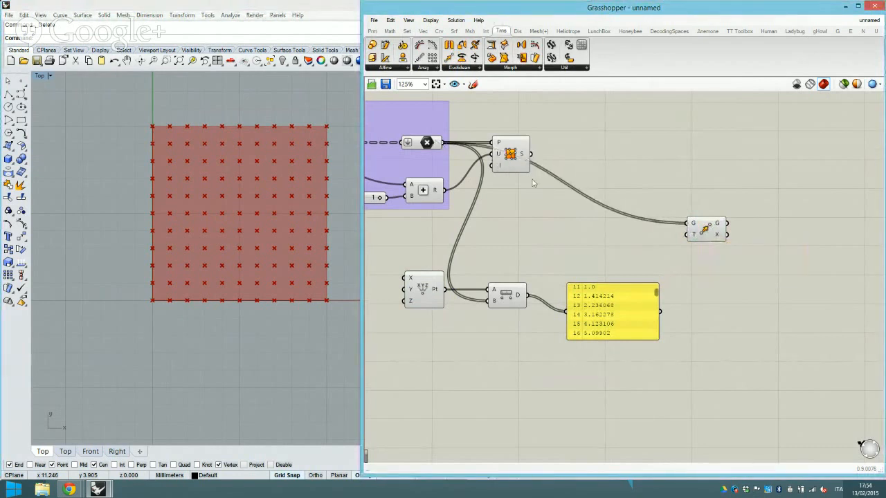
left_click_drag(704, 233, 705, 242)
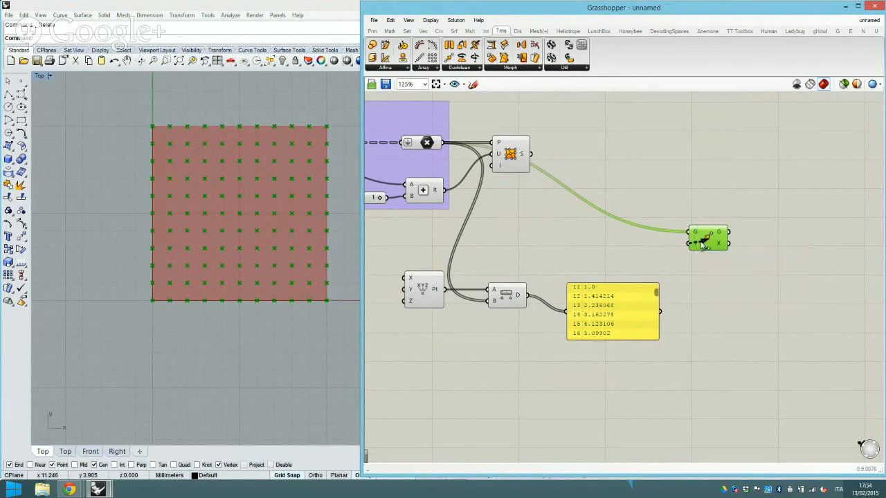
left_click_drag(706, 238, 711, 213)
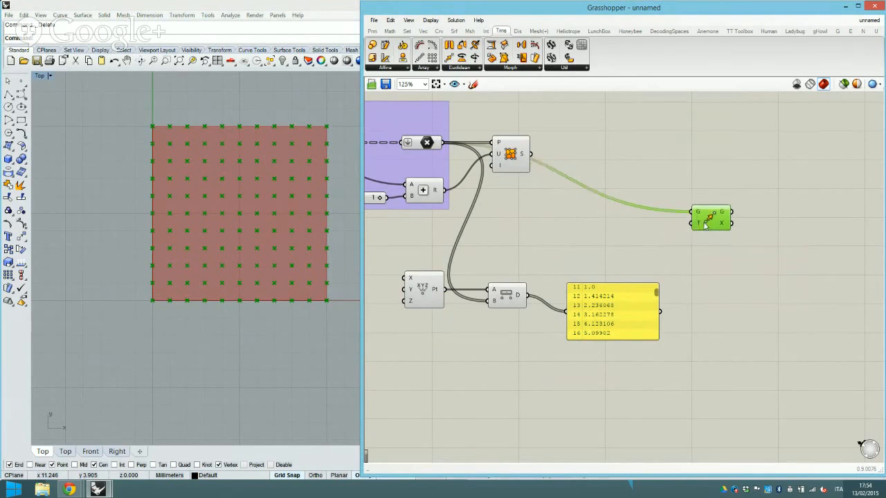
Add a Unit Z vector component between the distance panel and the Move component.
double_click(651, 252)
type("z")
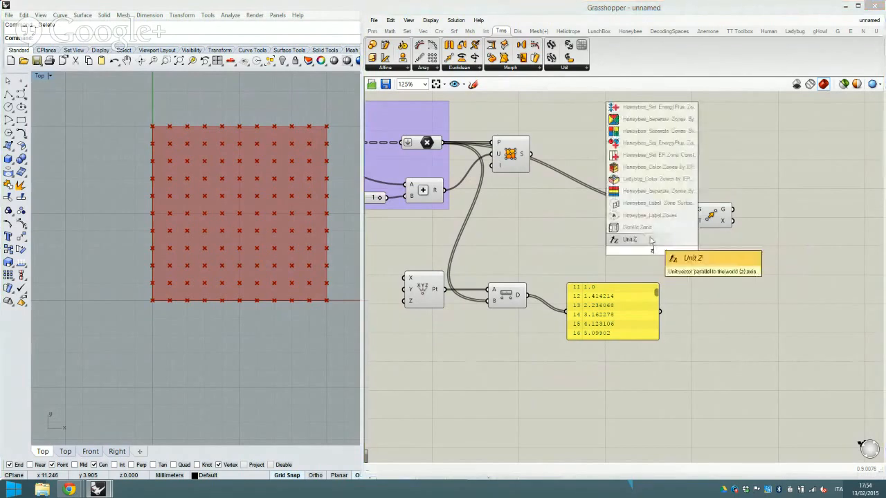
left_click(651, 242)
left_click_drag(652, 254, 649, 246)
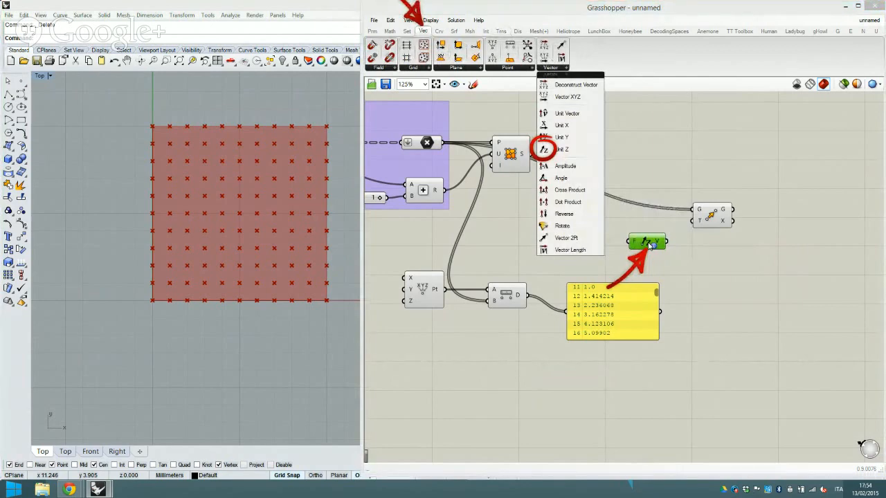
left_click(663, 282)
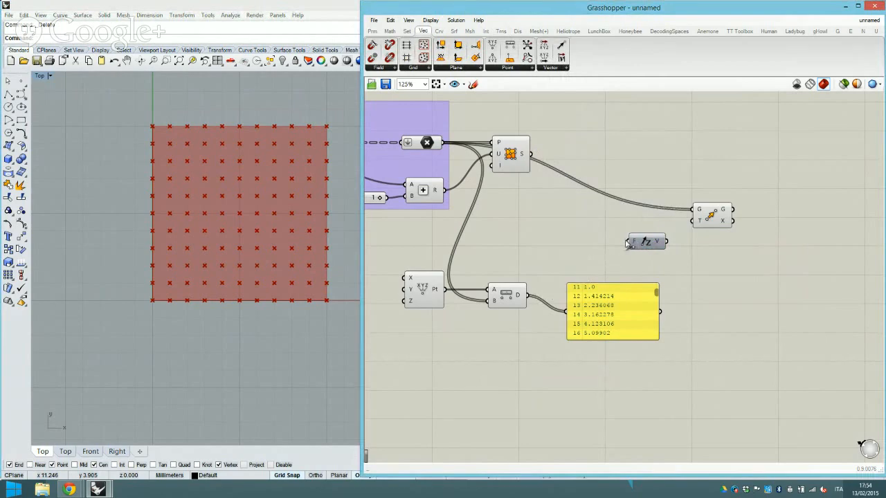
Connect the Distance output to the Unit Z factor and the Unit Z vector to the Move component's T input.
left_click_drag(527, 295, 692, 221)
left_click(707, 217)
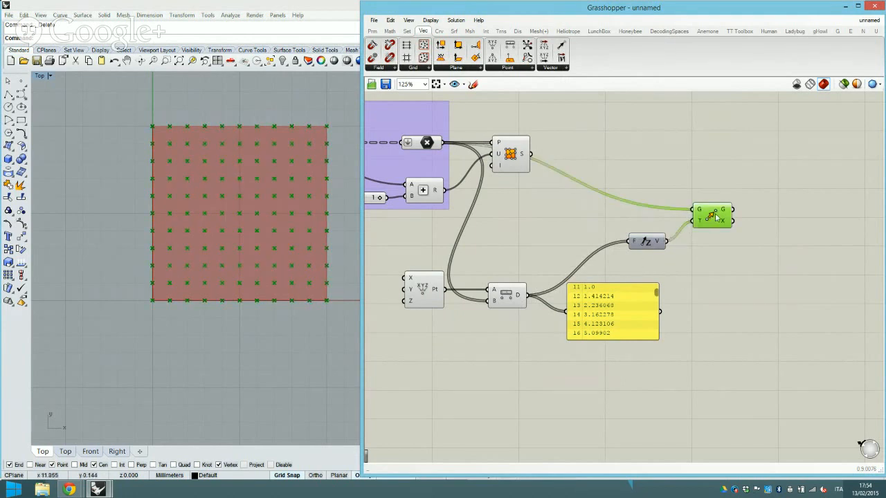
left_click_drag(716, 217, 739, 215)
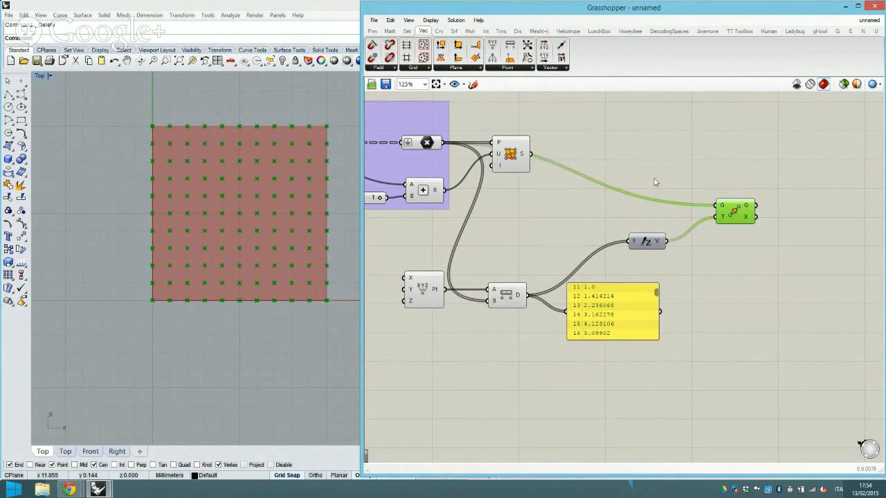
Switch the Rhino viewport to Perspective and examine the moved points above the original grid.
left_click(47, 78)
mouse_move(90, 231)
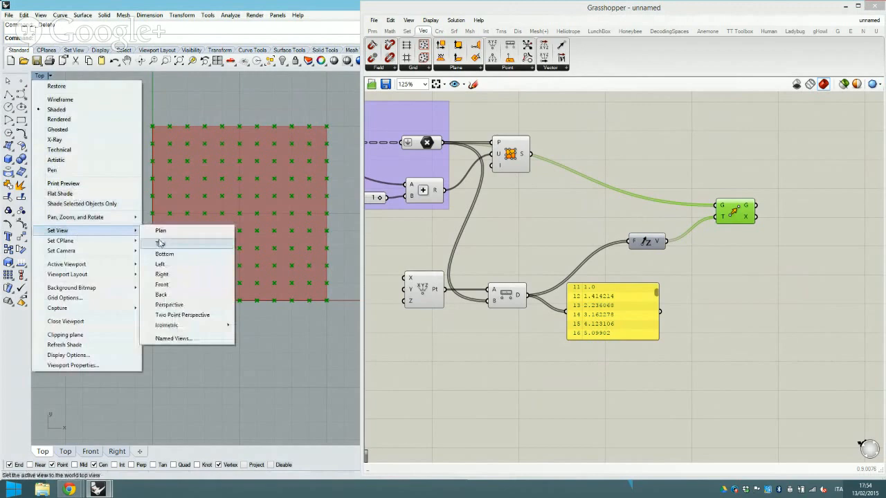
left_click(170, 306)
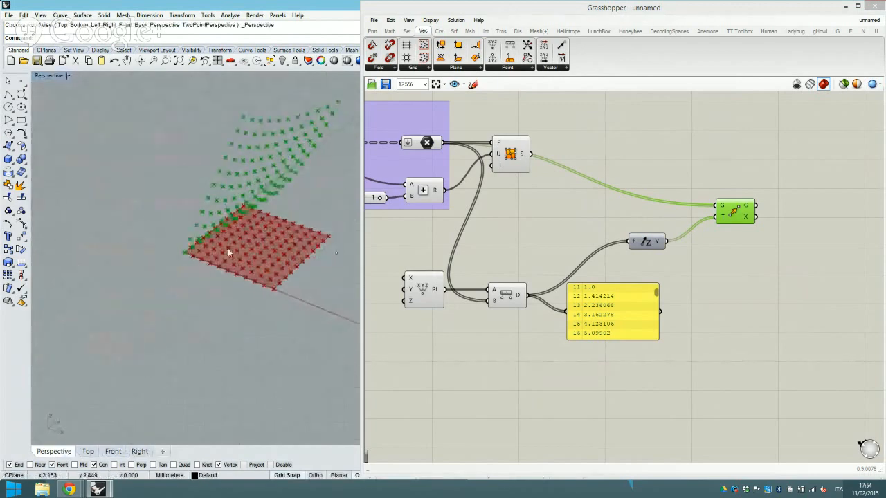
right_click_drag(228, 247, 119, 283)
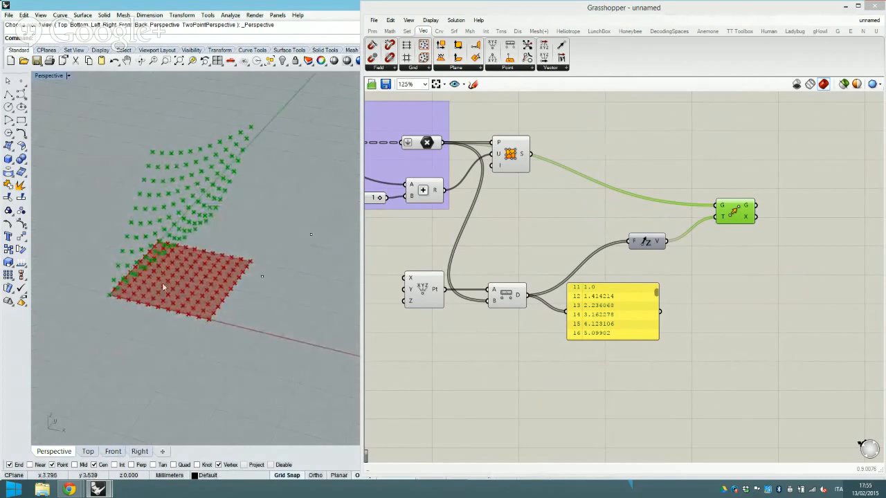
right_click_drag(162, 283, 108, 293)
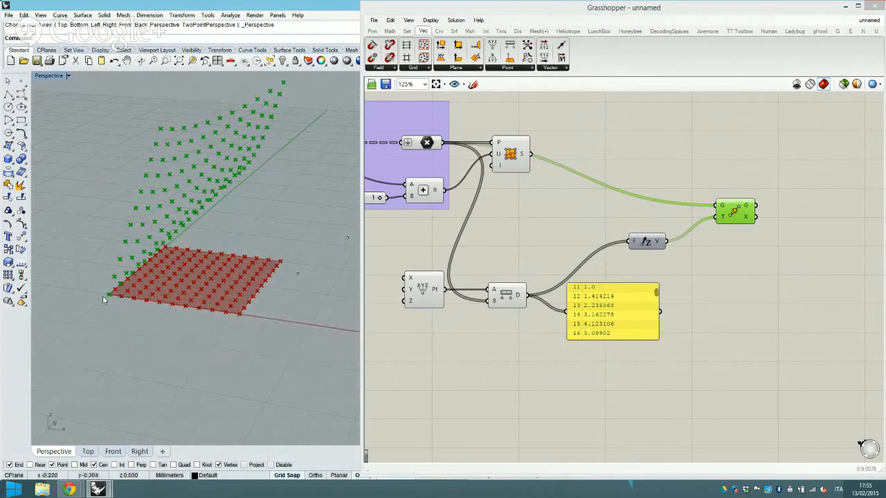
right_click_drag(122, 299, 105, 296)
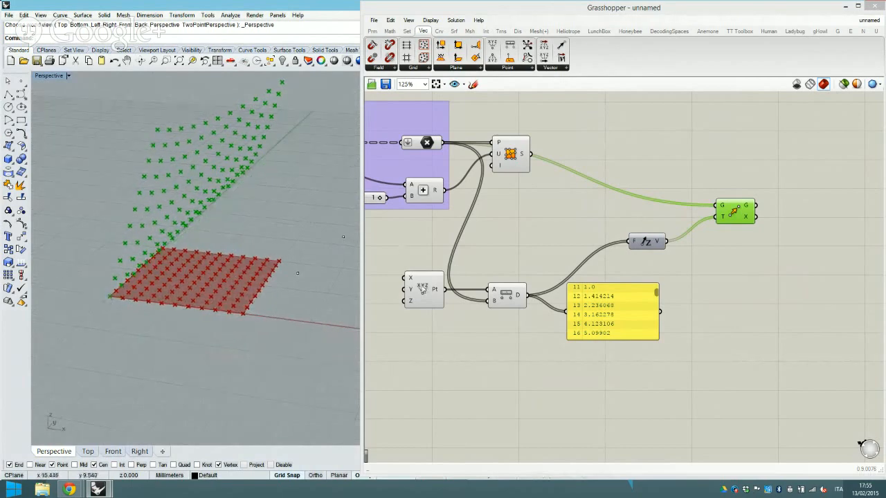
Line up the Unit Z component with the Move component's T input and tidy their spacing.
left_click(421, 293)
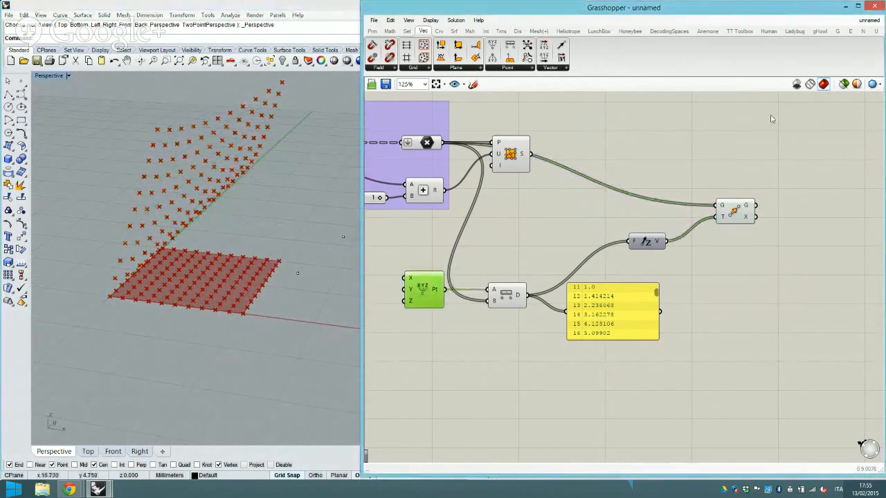
mouse_move(243, 258)
right_mouse_down()
mouse_move(225, 300)
mouse_move(270, 261)
mouse_move(209, 269)
mouse_move(228, 263)
right_mouse_up()
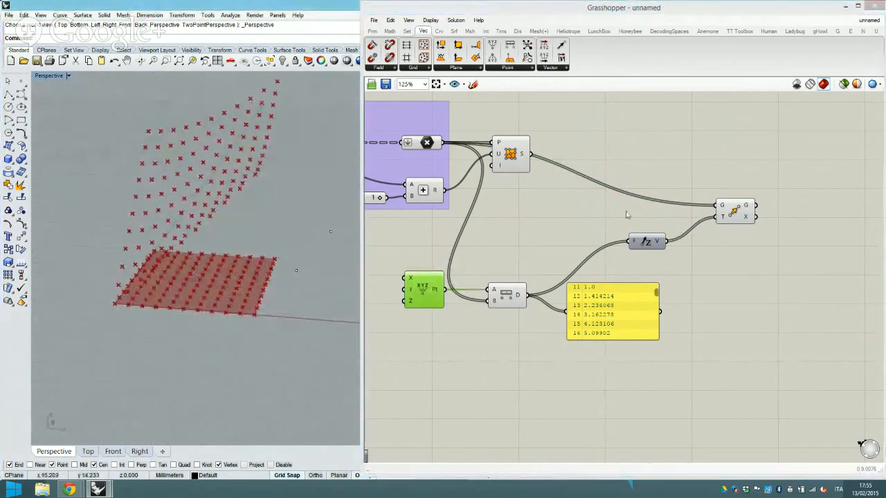
left_click_drag(646, 241, 647, 220)
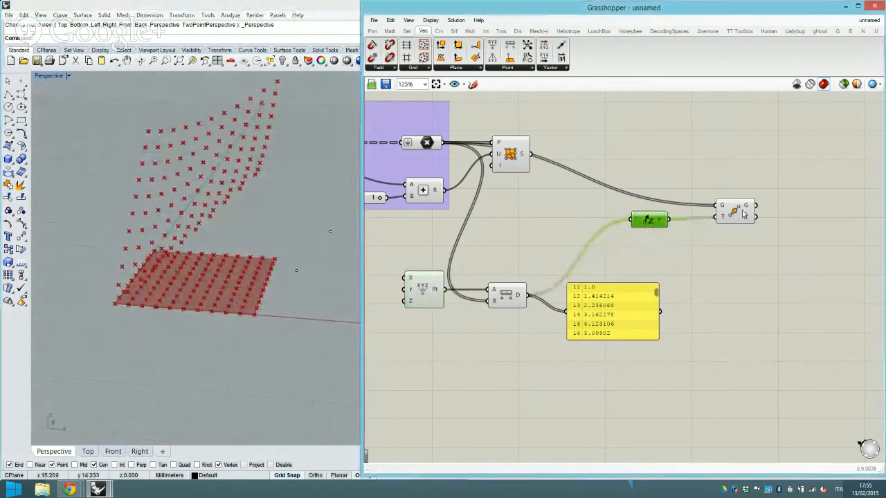
left_click_drag(741, 215, 729, 212)
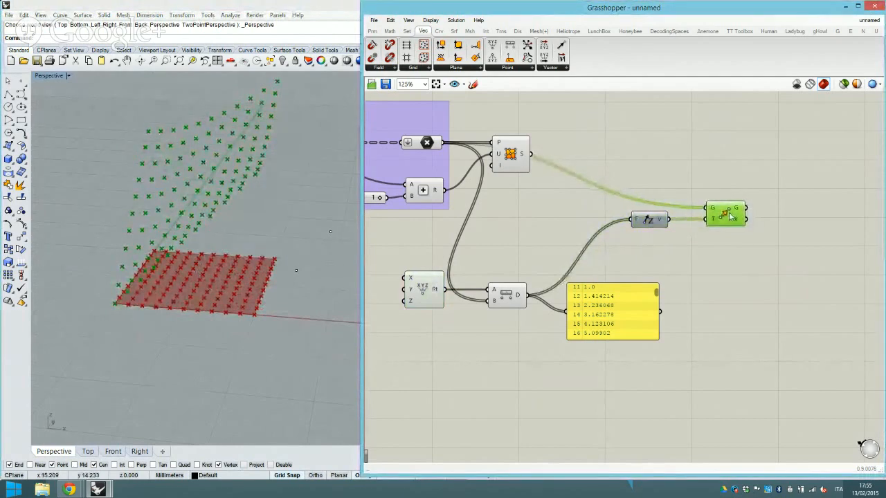
Add number sliders created with the value 10 and connect them to the Construct Point's X and Y inputs.
left_click(422, 300)
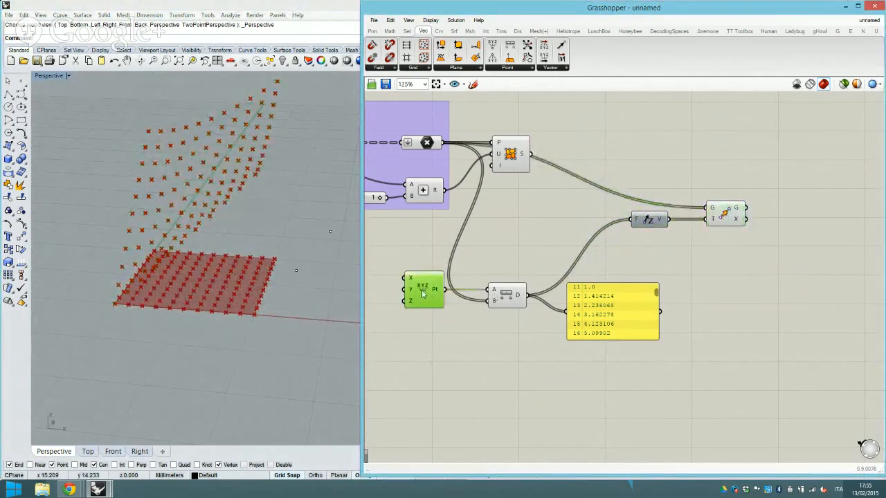
right_click_drag(423, 294, 492, 293)
right_click_drag(168, 298, 164, 316)
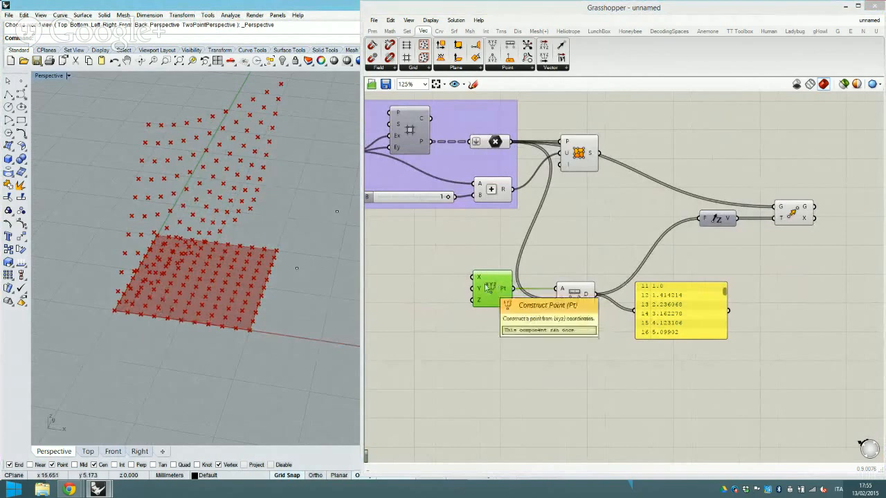
right_click_drag(475, 281, 528, 280)
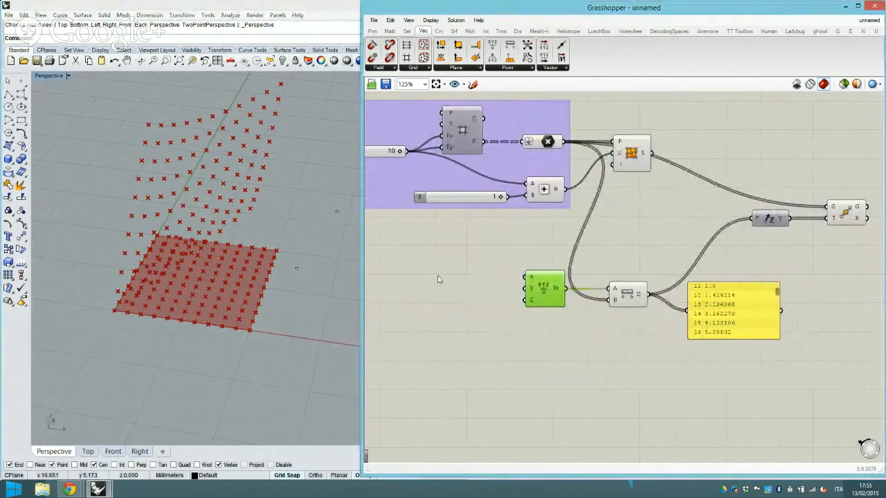
left_click(415, 275)
double_click(415, 275)
type("10")
key("Return")
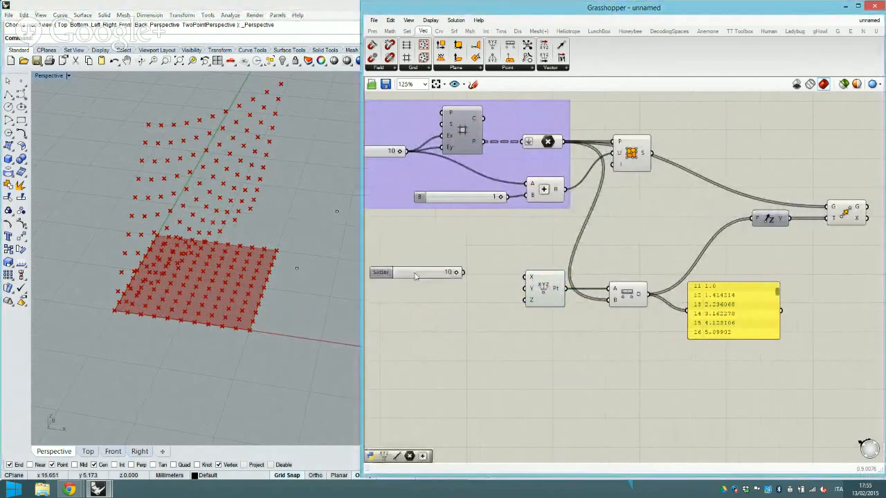
mouse_move(415, 276)
left_mouse_down()
mouse_move(464, 297)
mouse_move(498, 278)
mouse_move(525, 277)
mouse_move(493, 294)
mouse_move(467, 292)
mouse_move(498, 275)
mouse_move(461, 276)
mouse_move(477, 276)
mouse_move(477, 293)
mouse_move(467, 292)
left_mouse_up()
left_click(470, 260)
Set the Y coordinate slider of the Construct Point to 5.
right_click_drag(297, 277, 236, 211)
right_click_drag(673, 199, 604, 198)
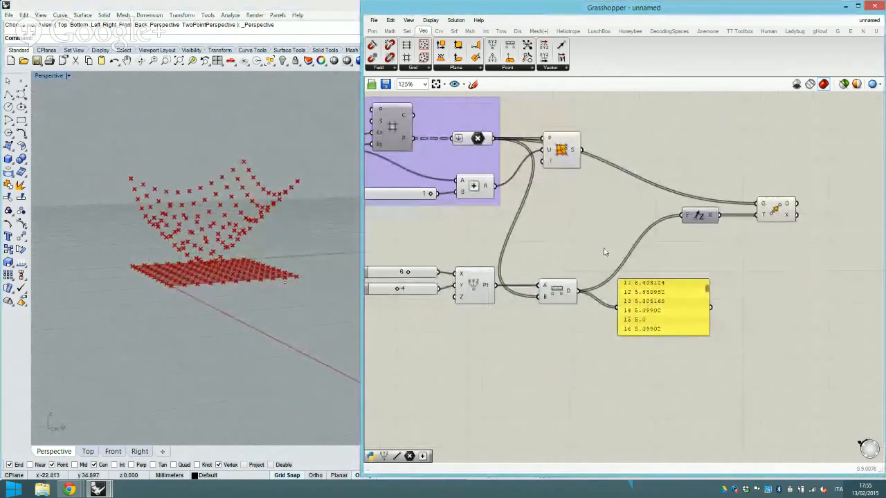
right_click_drag(548, 257, 573, 256)
mouse_move(421, 291)
left_mouse_down()
mouse_move(445, 292)
mouse_move(427, 292)
left_mouse_up()
Preview only the constructed point to check its position, and restore the full preview.
left_click(492, 294)
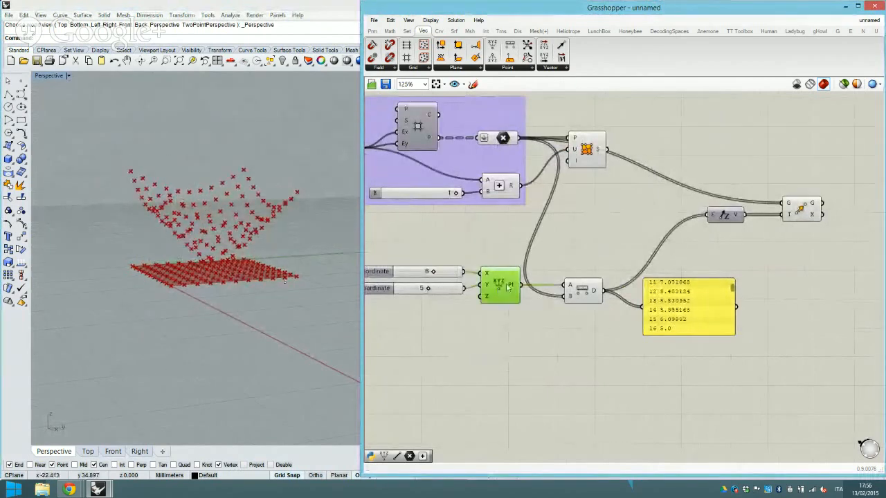
left_click(844, 84)
right_click_drag(220, 243, 263, 297)
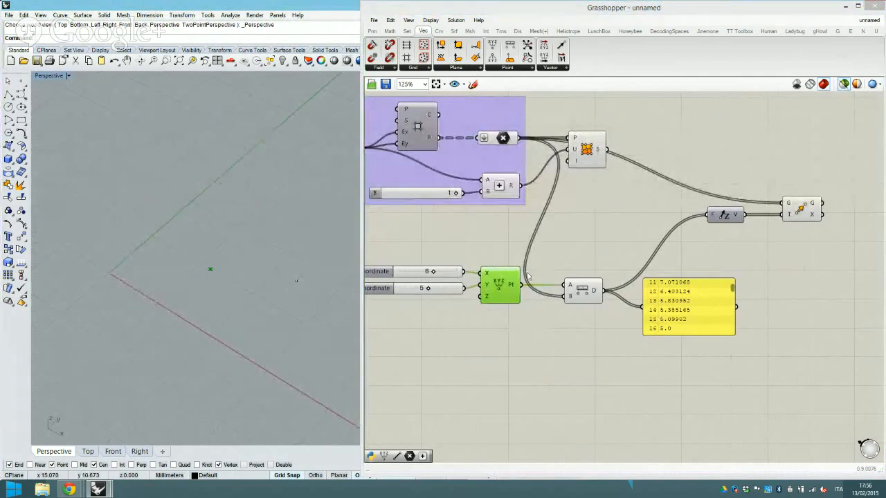
left_click(844, 84)
right_click_drag(622, 192, 638, 210)
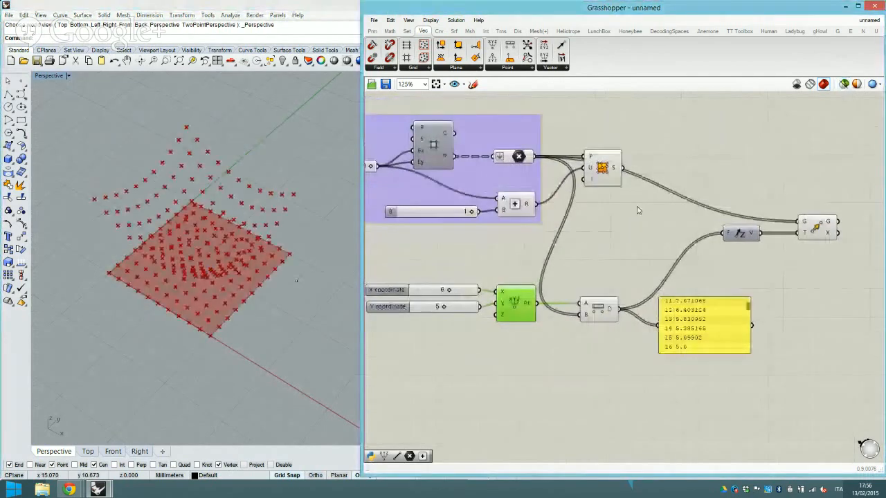
Highlight the grid points and the constructed point to compare them in the viewport.
left_click(508, 157)
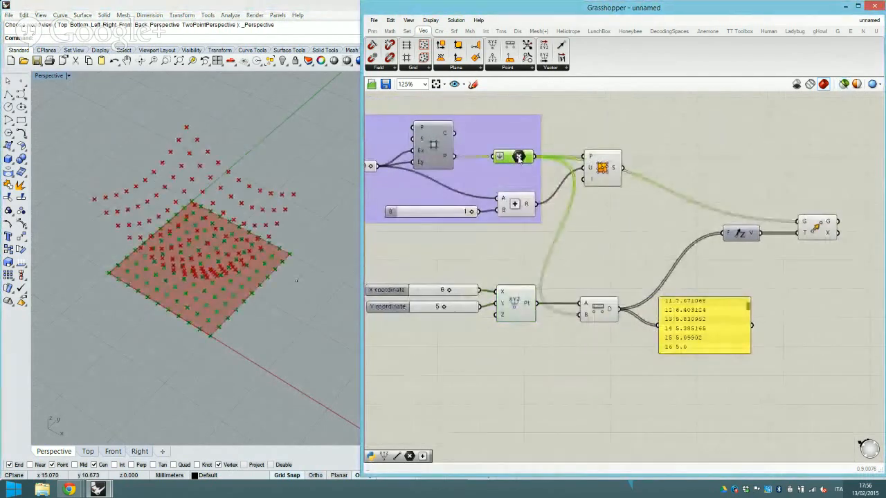
left_click(519, 302, "shift")
left_click(538, 277)
left_click(518, 304)
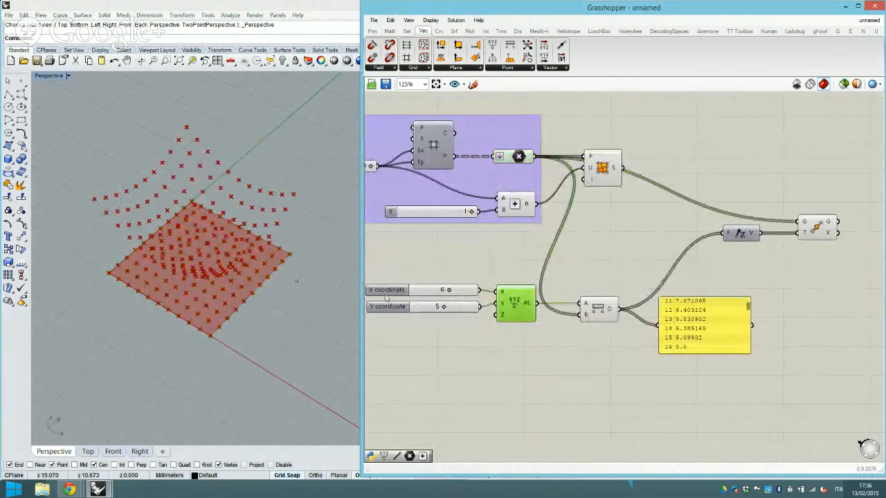
Try the wireframe preview, return to shaded preview and limit it to selected objects.
left_click(810, 84)
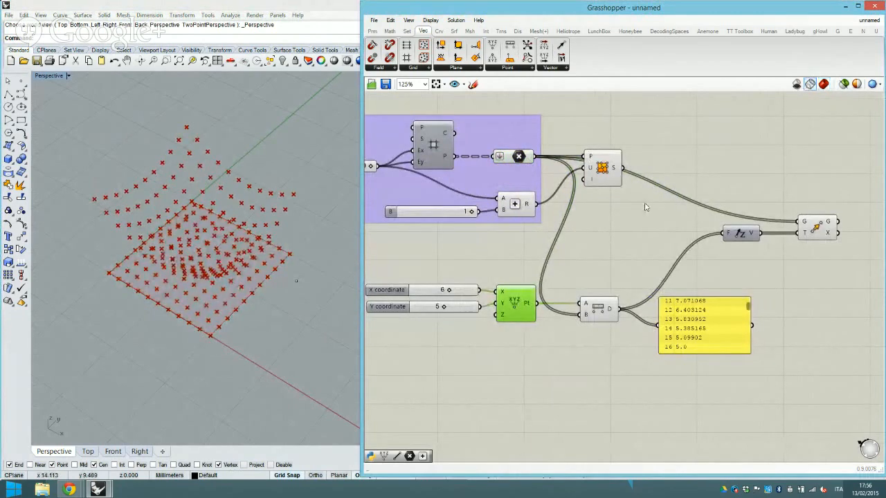
left_click(823, 84)
left_click(835, 88)
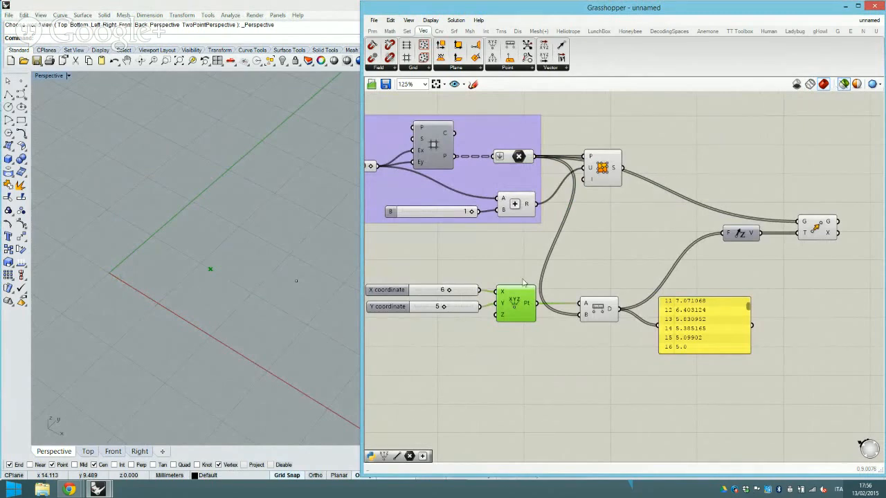
Examine the constructed point against the base surface and the grid points, and inspect the Distance component's output.
left_click(601, 168, "shift")
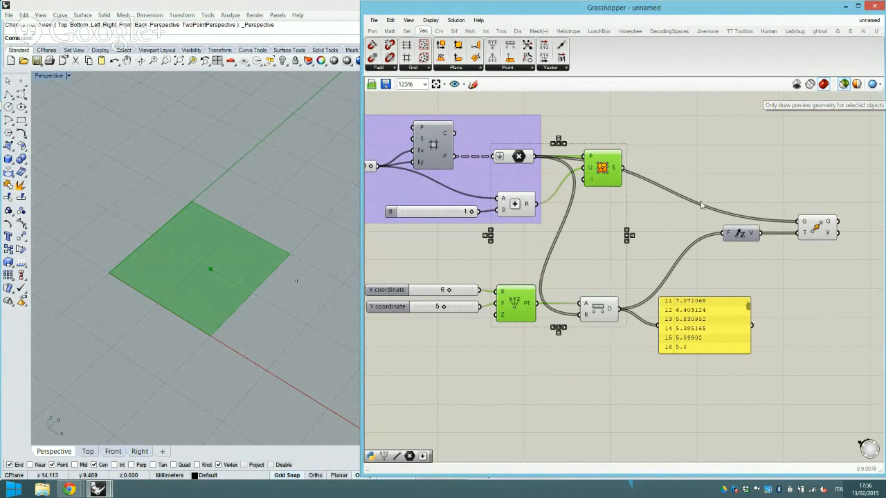
left_click(519, 158)
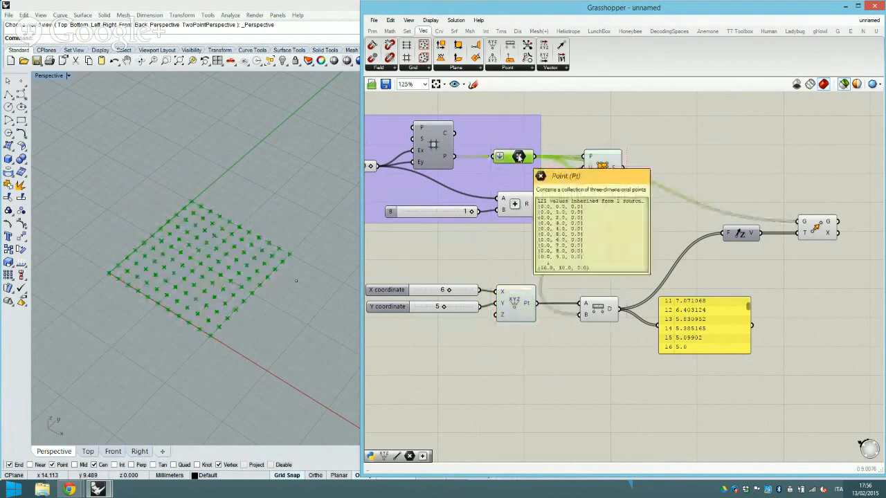
left_click(512, 303)
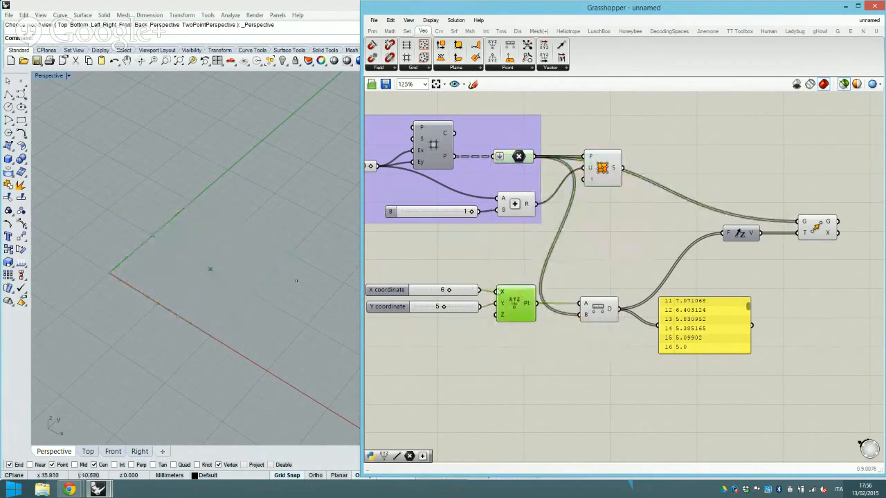
left_click(513, 157, "shift")
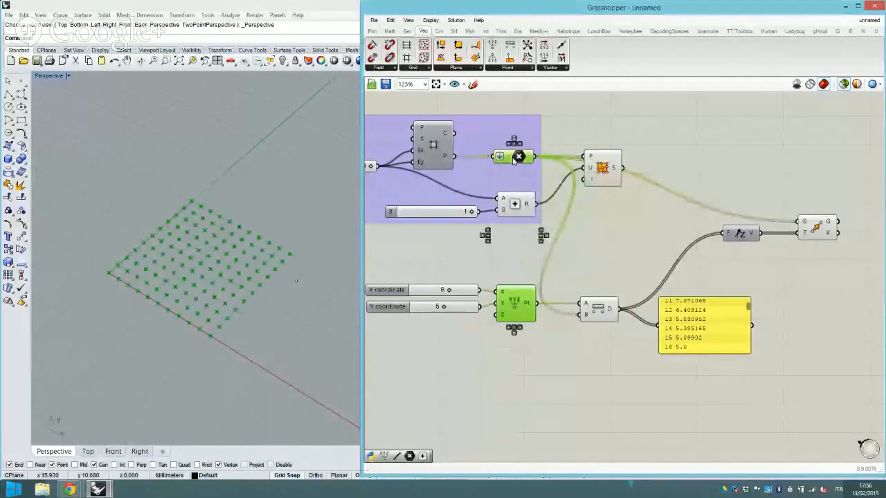
left_click(513, 298)
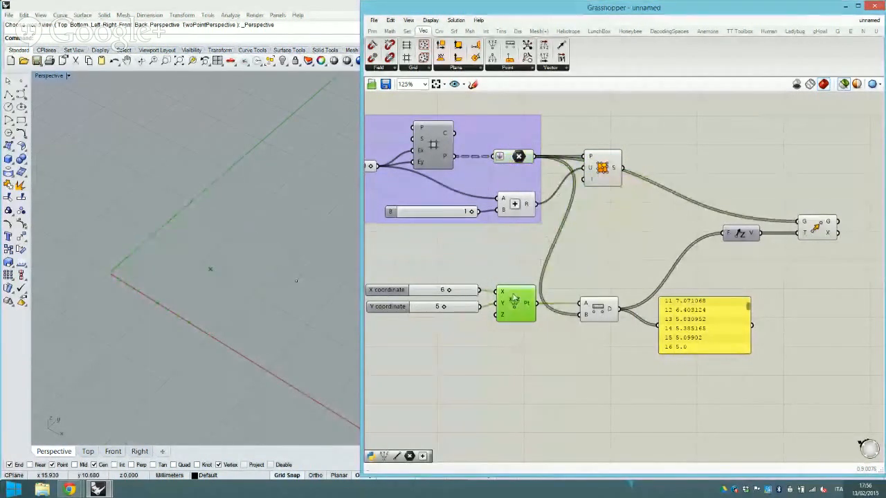
left_click(516, 157)
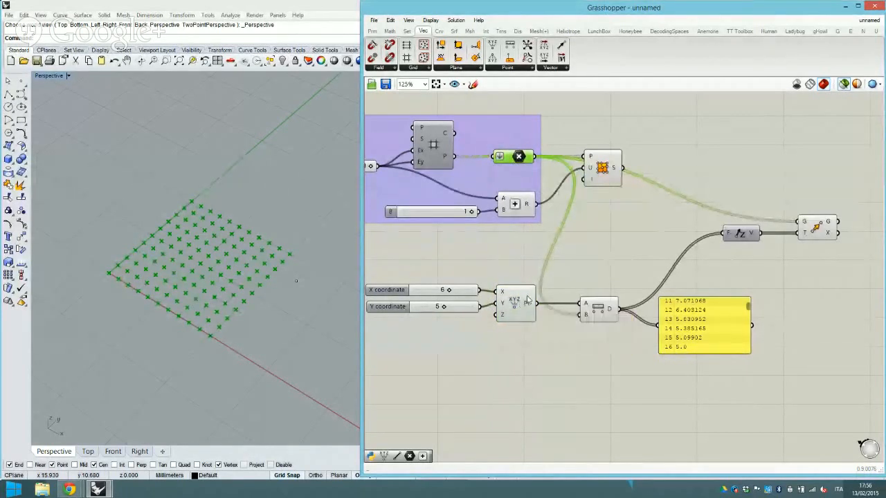
left_click(513, 302, "shift")
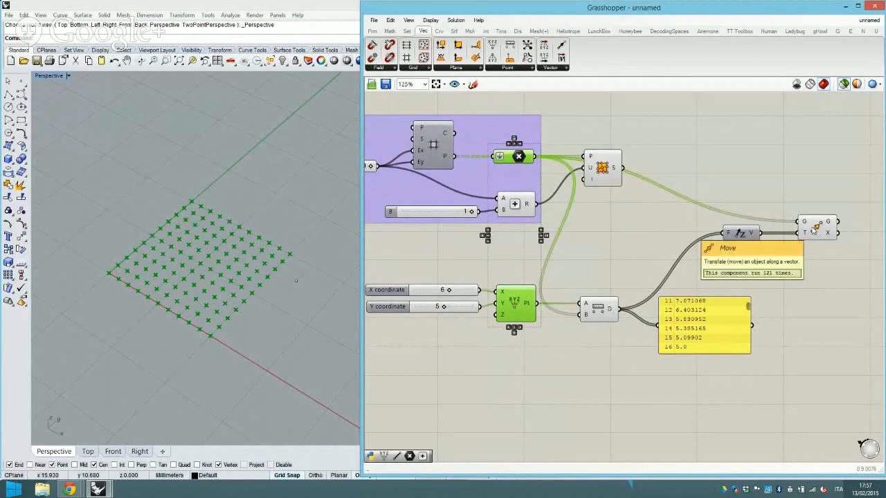
mouse_move(611, 310)
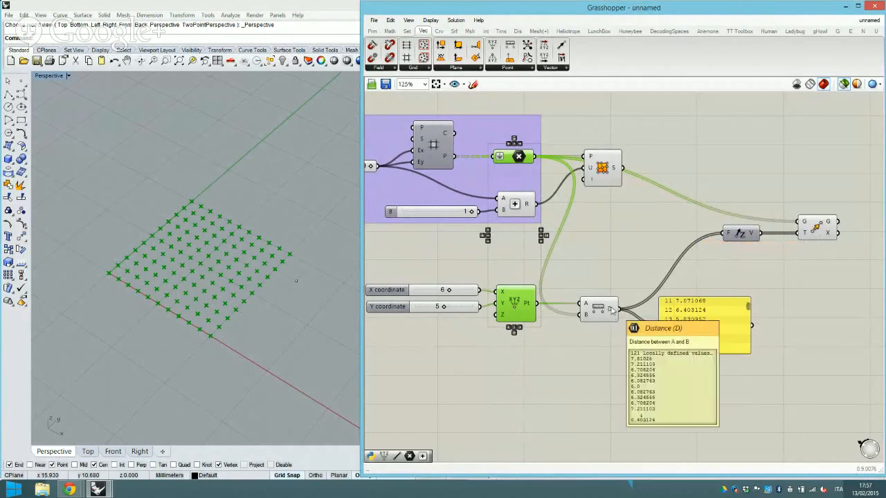
Preview only the Move component's result and examine the moved points in the Perspective viewport.
left_click(813, 232)
mouse_move(271, 287)
right_mouse_down()
mouse_move(257, 297)
mouse_move(240, 250)
mouse_move(183, 241)
mouse_move(212, 287)
mouse_move(263, 276)
mouse_move(231, 272)
mouse_move(276, 270)
mouse_move(267, 285)
right_mouse_up()
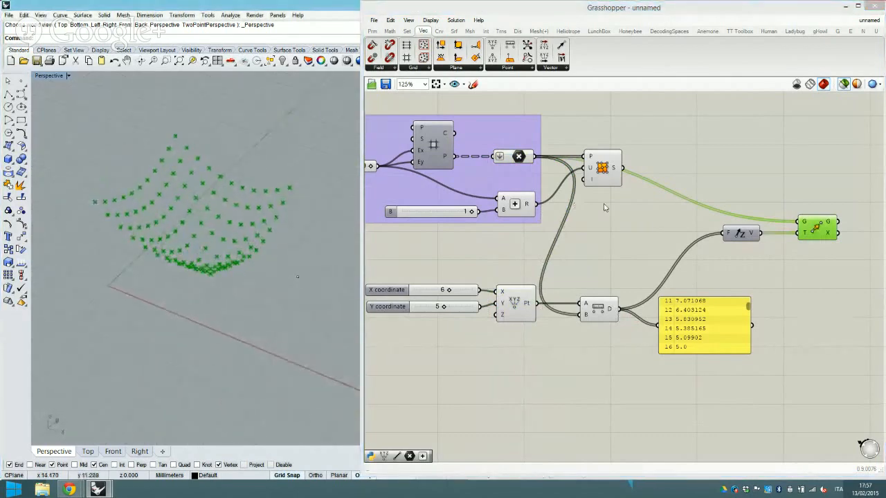
right_click_drag(603, 206, 539, 224)
right_click_drag(645, 210, 632, 200)
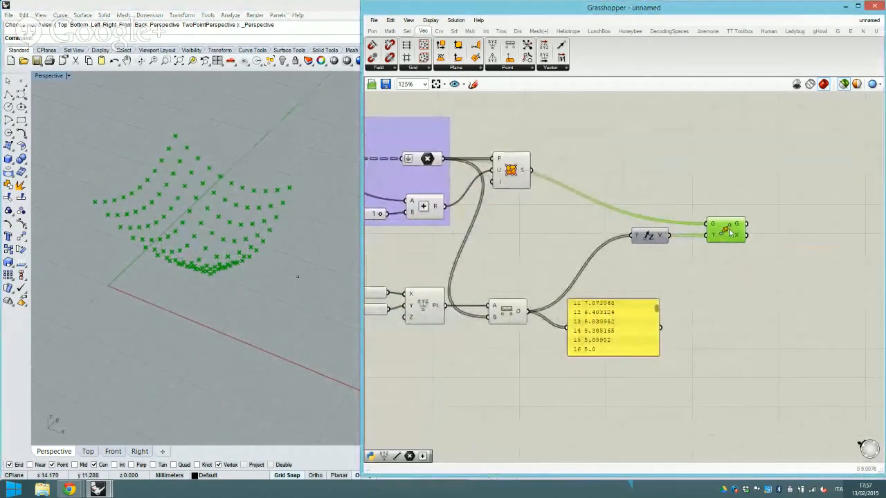
right_click_drag(228, 263, 254, 193)
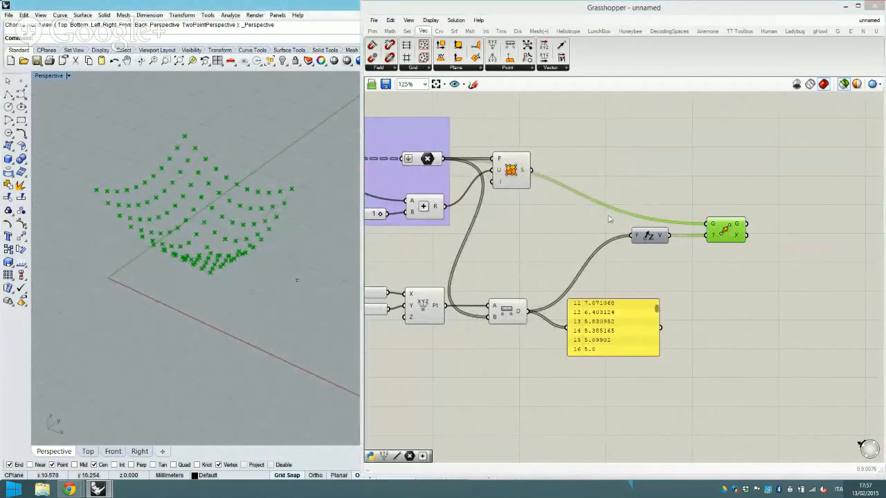
Add a Surface From Points component after the Move component.
double_click(776, 195)
type("surf")
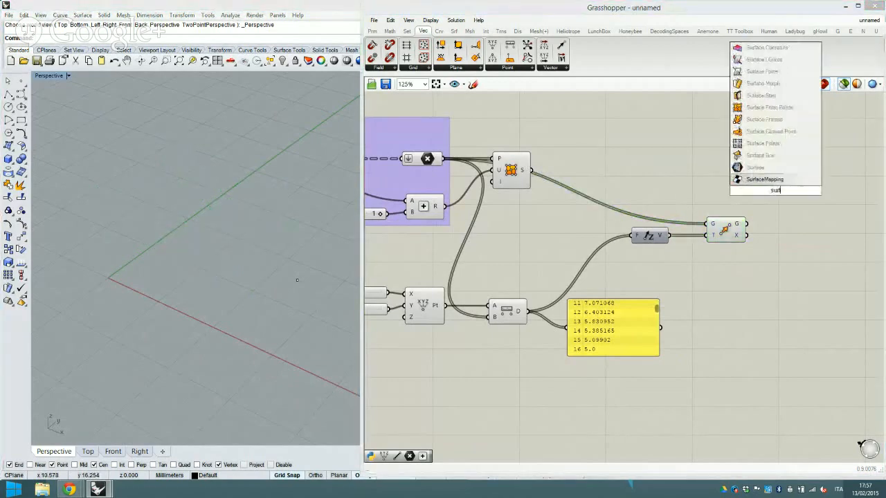
type("ace fr")
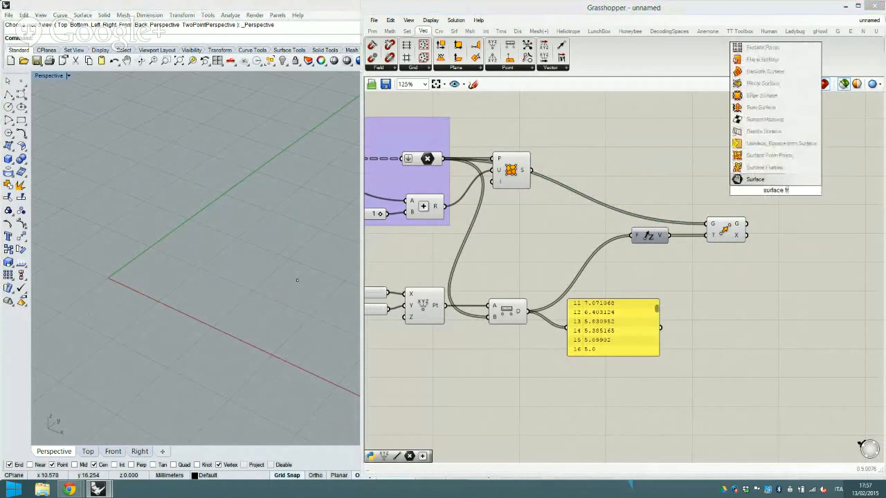
type("om")
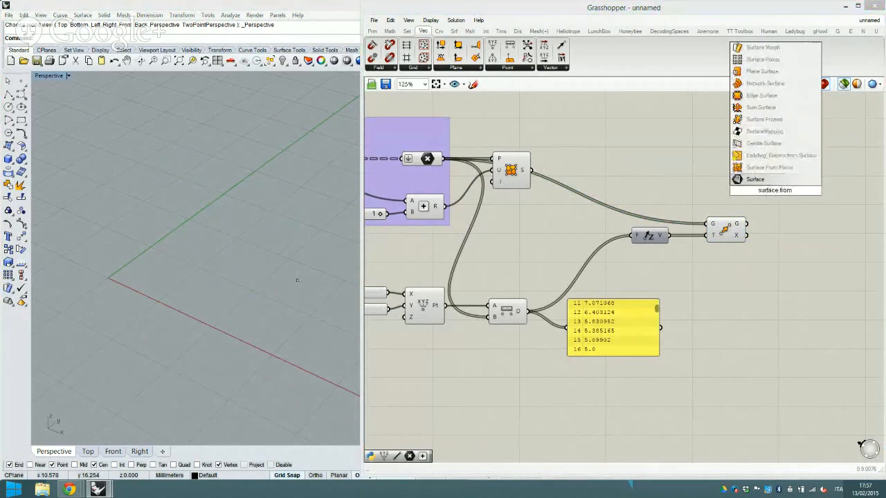
left_click(777, 168)
left_click_drag(775, 190, 812, 219)
Connect the Move component's G output to the new surface's P input and the Addition result to its U input.
right_click_drag(738, 200, 718, 209)
left_click_drag(727, 234, 427, 219)
mouse_move(247, 211)
right_mouse_down()
mouse_move(249, 263)
mouse_move(243, 210)
right_mouse_up()
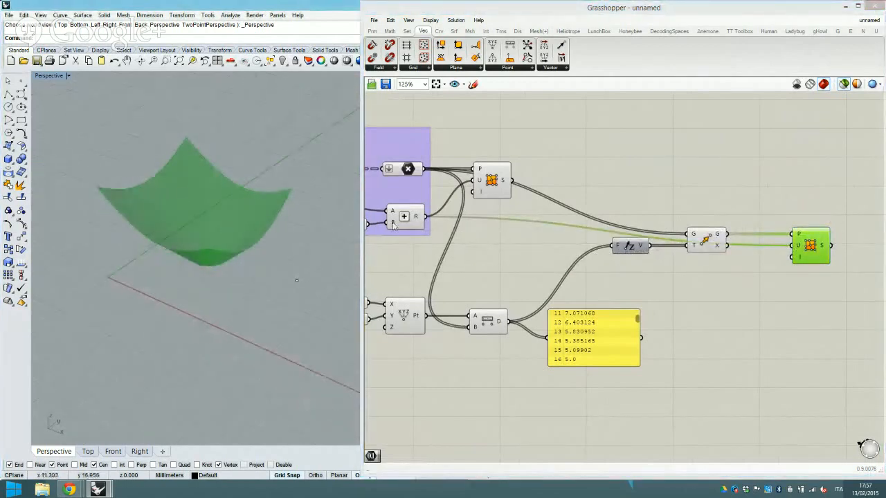
Set the Y coordinate slider to 6 and examine the reshaped surface.
right_click_drag(430, 295, 490, 283)
right_click_drag(417, 295, 463, 293)
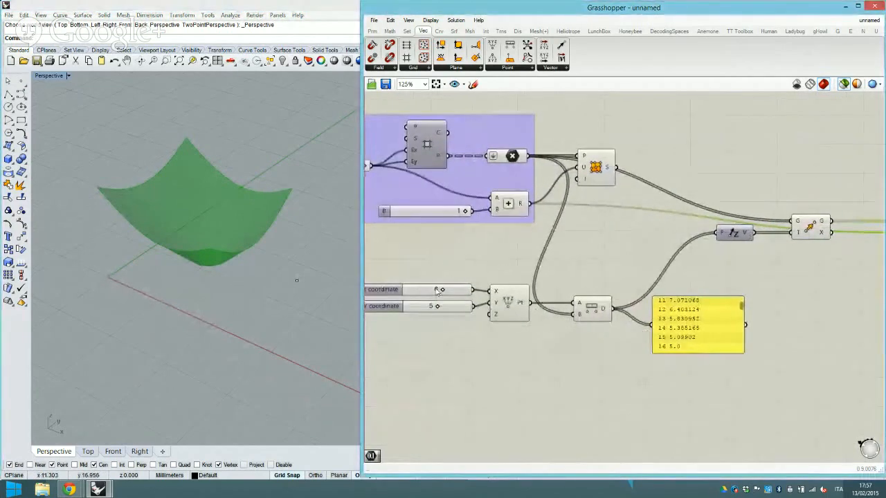
mouse_move(441, 291)
left_mouse_down()
mouse_move(422, 291)
mouse_move(445, 292)
mouse_move(422, 308)
mouse_move(436, 307)
left_mouse_up()
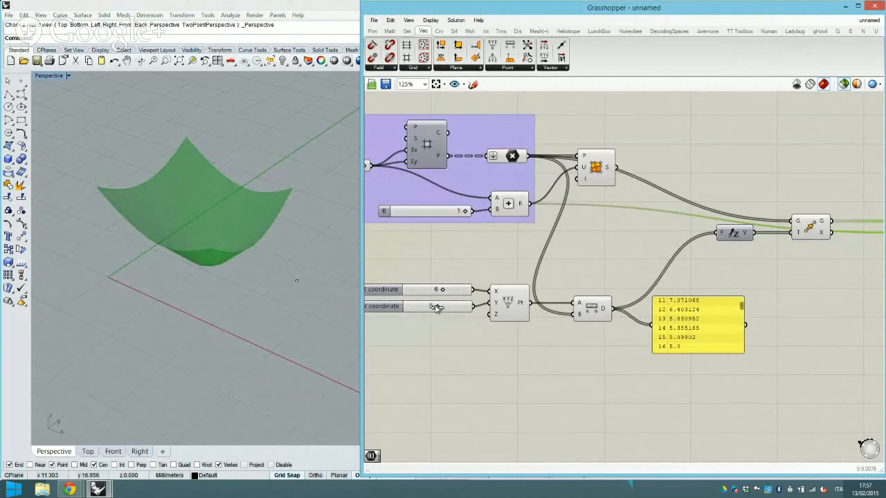
left_click_drag(436, 307, 445, 309)
right_click_drag(237, 273, 273, 274)
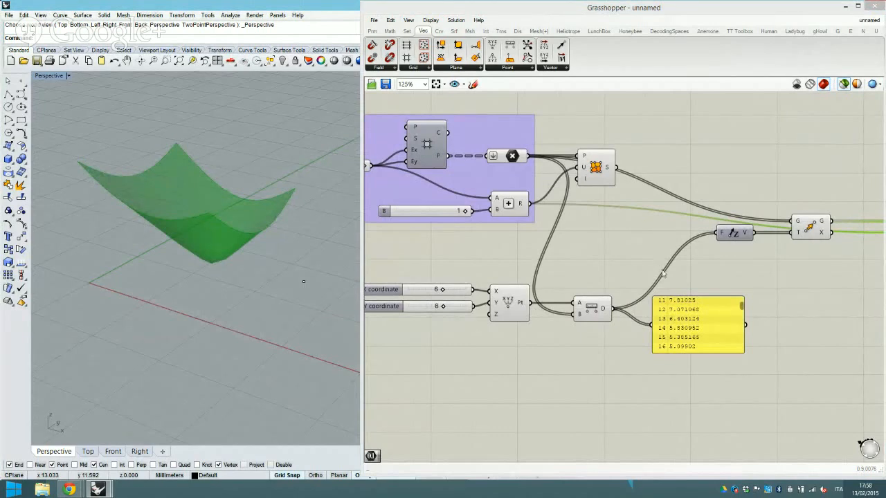
right_click_drag(669, 271, 613, 264)
scroll(643, 262, "down", 1)
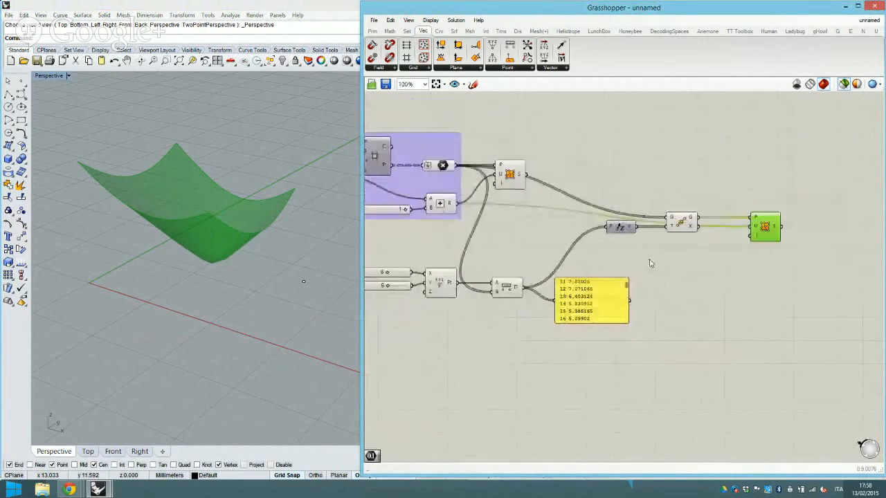
Shift the Unit Z, Move and final Surface From Points components together to free space after the distance panel.
left_click_drag(777, 192, 608, 267)
left_click_drag(619, 227, 696, 228)
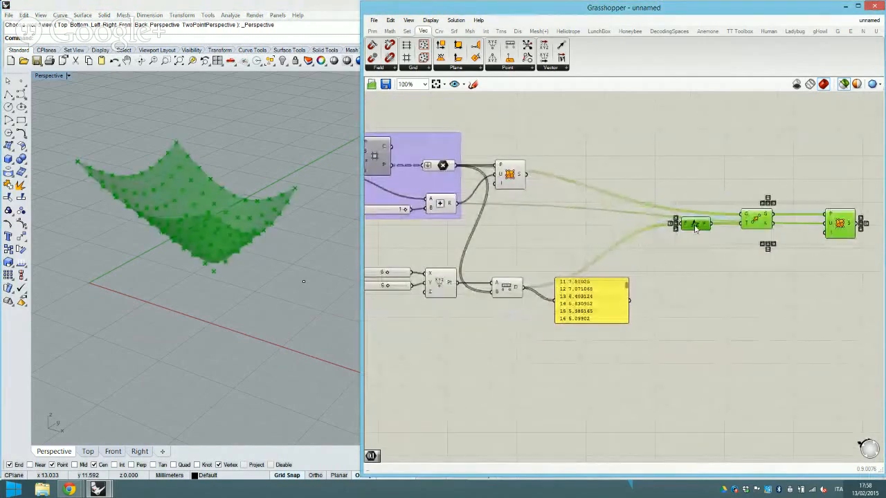
left_click(684, 294)
Add a Graph Mapper component in the free space beside the distance panel.
left_click(372, 32)
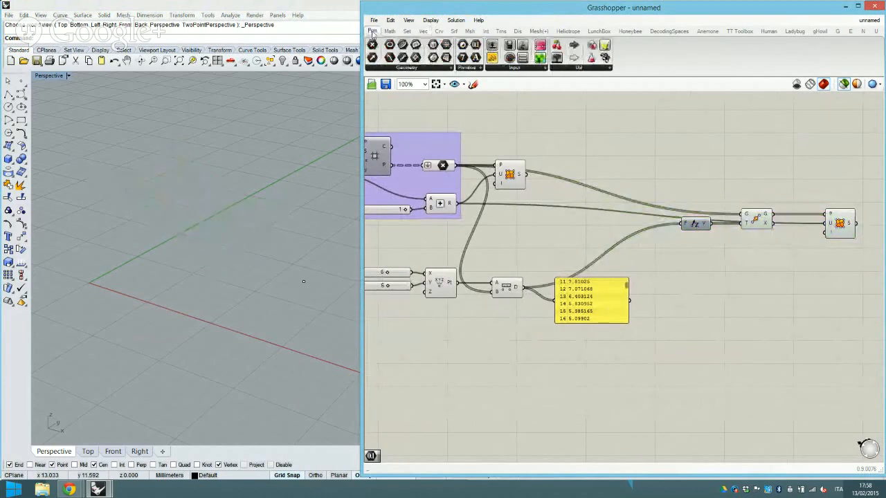
double_click(691, 307)
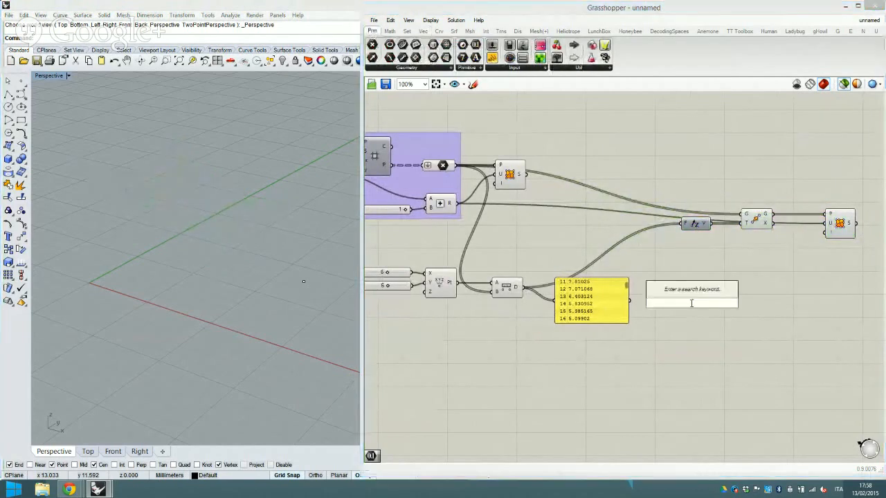
type("gra")
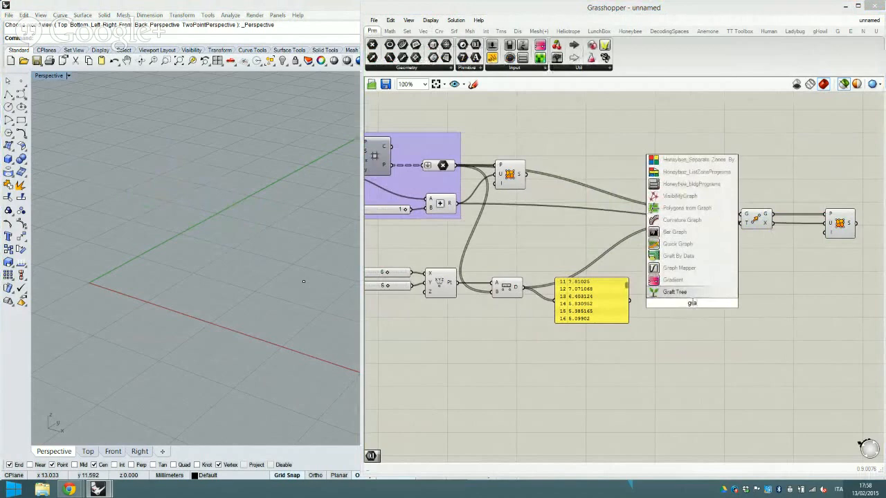
type("ph m")
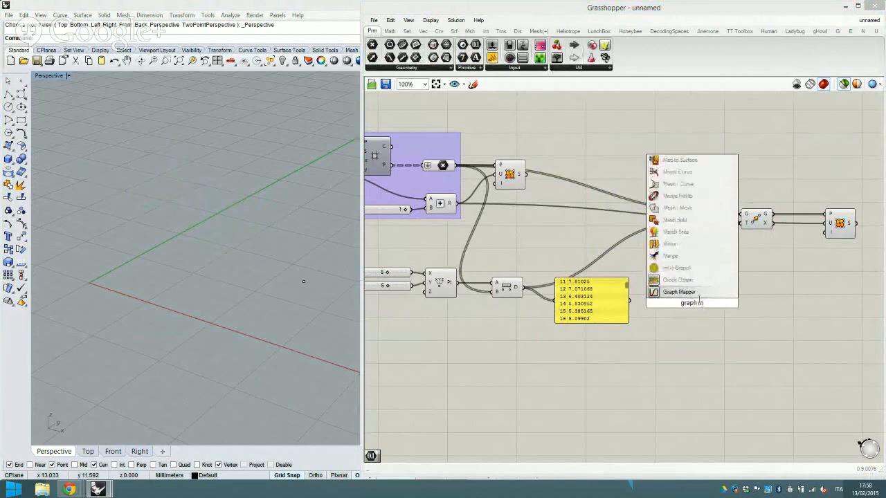
key("Return")
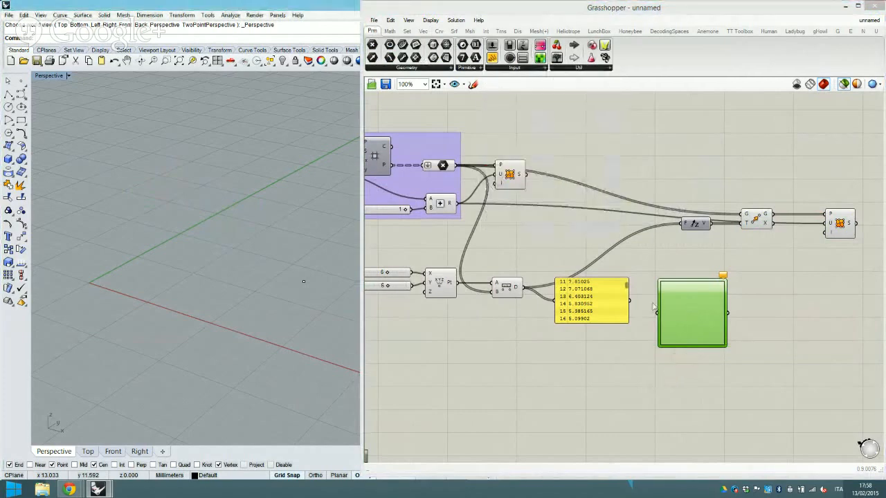
Set the Graph Mapper's graph type to Bezier and reshape its curve with the two control handles.
scroll(704, 317, "up", 2)
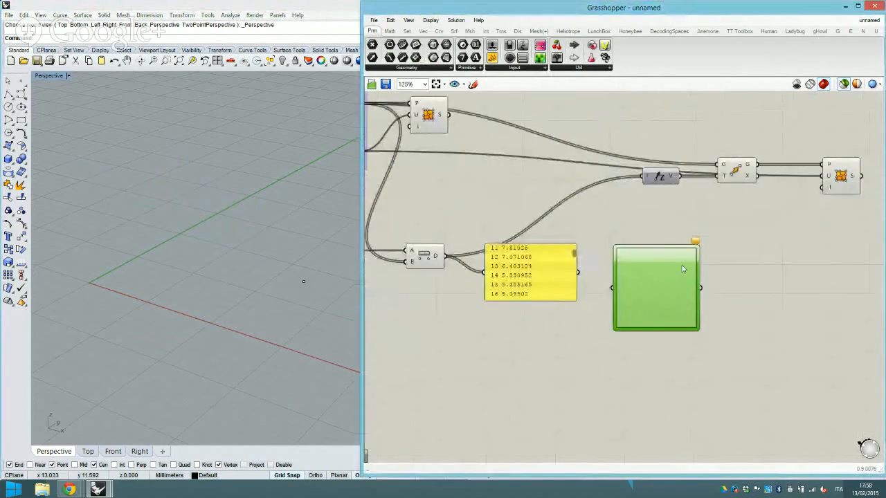
right_click(654, 275)
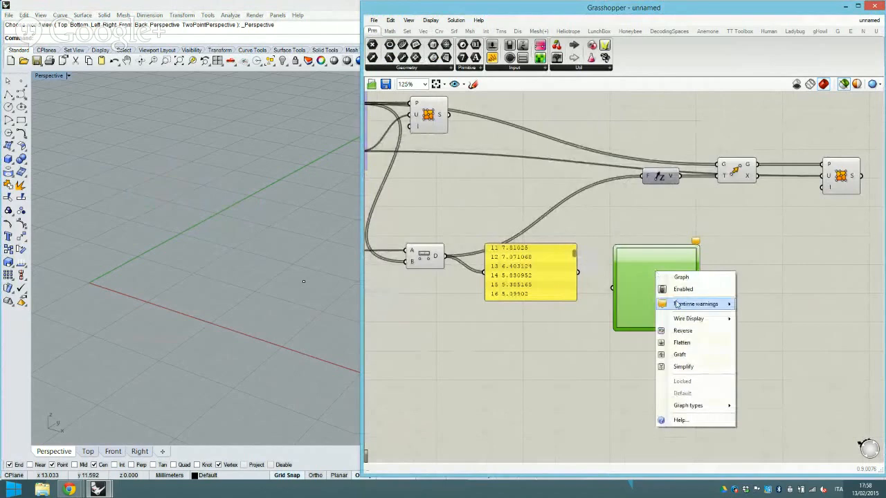
mouse_move(705, 412)
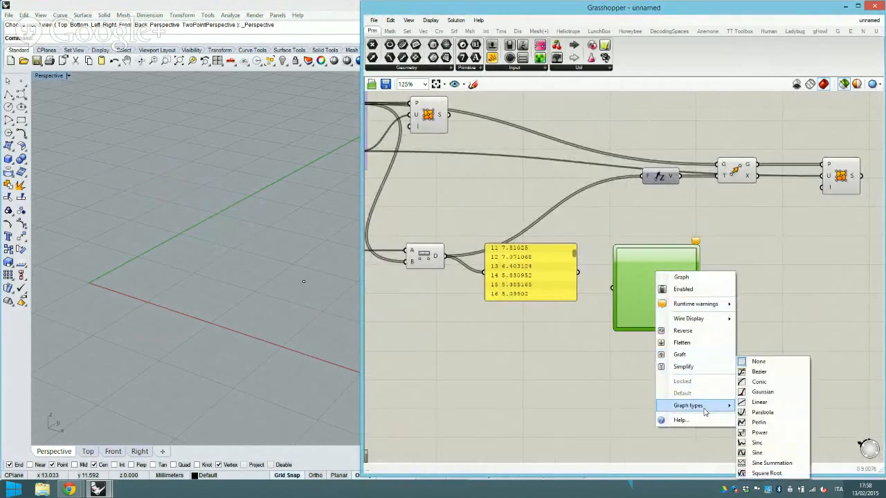
left_click(759, 372)
left_click_drag(636, 313, 665, 313)
left_click_drag(674, 269, 652, 248)
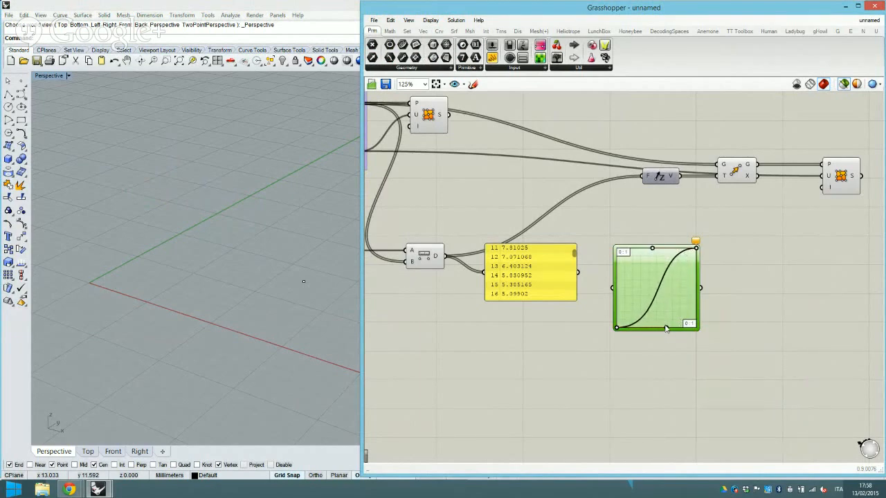
left_click_drag(665, 329, 685, 331)
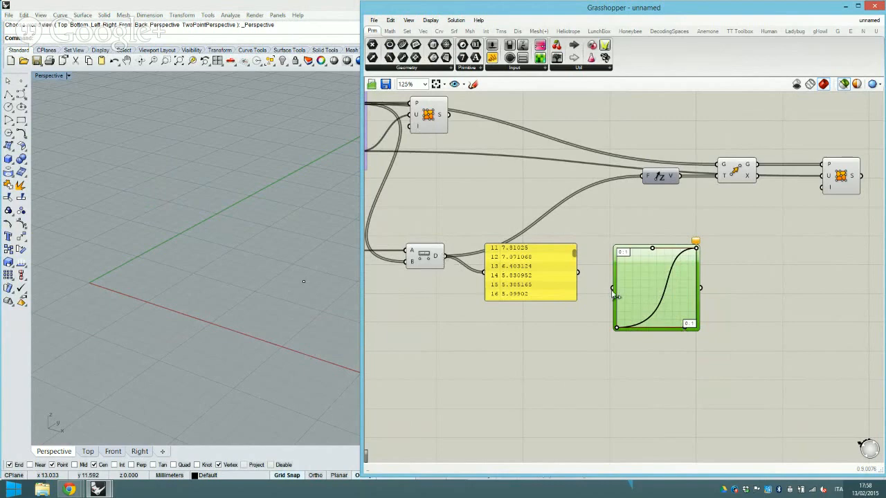
Rearrange the canvas so the distance panel sits lower and the Graph Mapper stands closer to the Distance component.
scroll(620, 239, "up", 2)
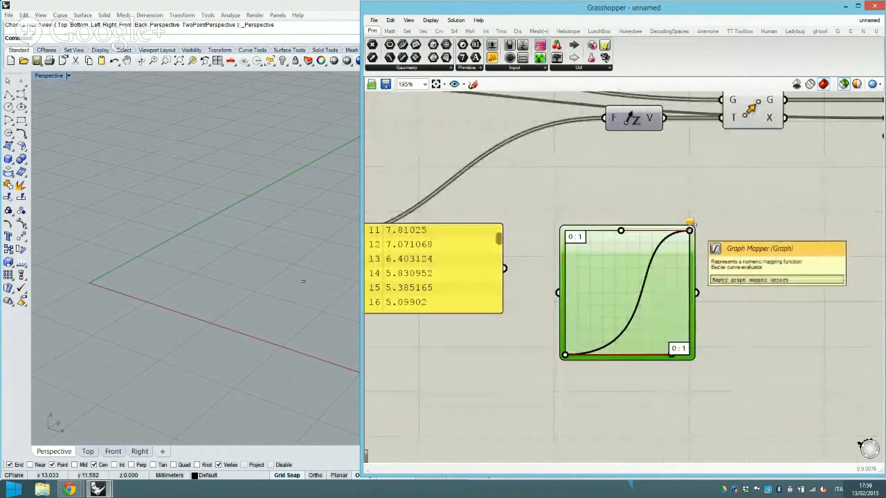
right_click_drag(507, 289, 569, 290)
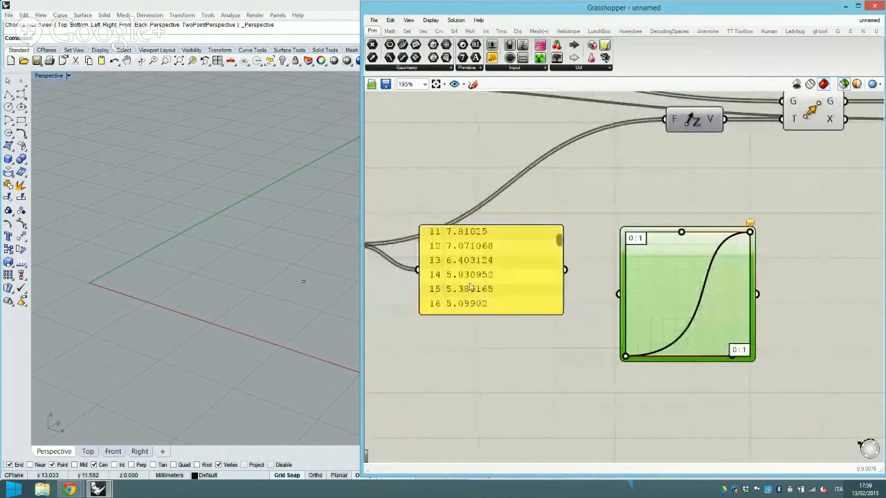
scroll(533, 298, "down", 2)
left_click_drag(646, 291, 591, 260)
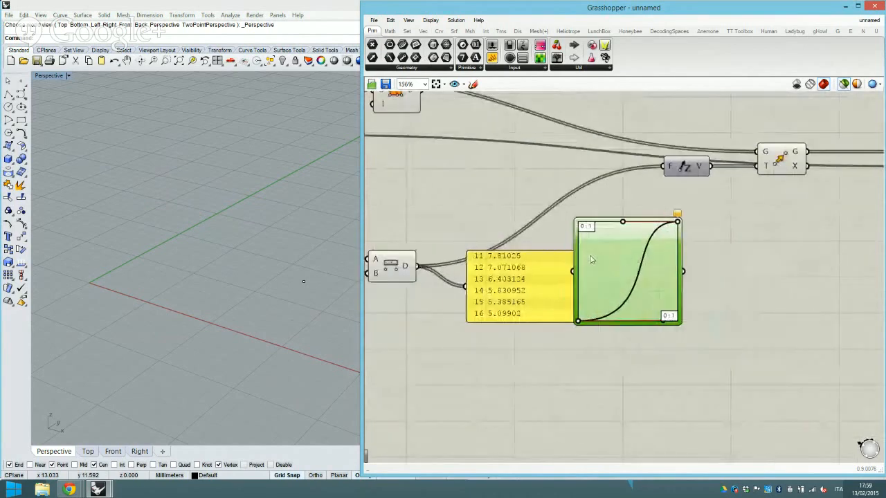
left_click_drag(515, 281, 496, 341)
left_click_drag(597, 290, 620, 296)
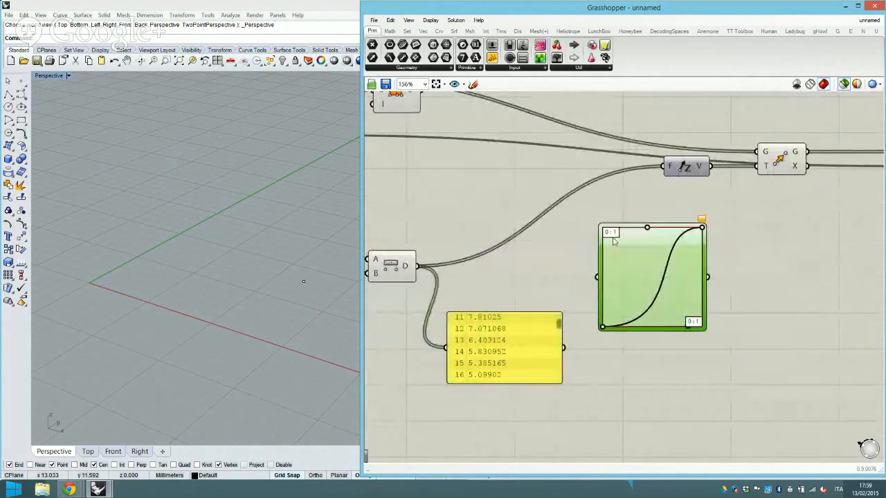
Open the Graph Mapper's editor to examine its X and Y domain settings, and close it without changes.
scroll(589, 257, "up", 4)
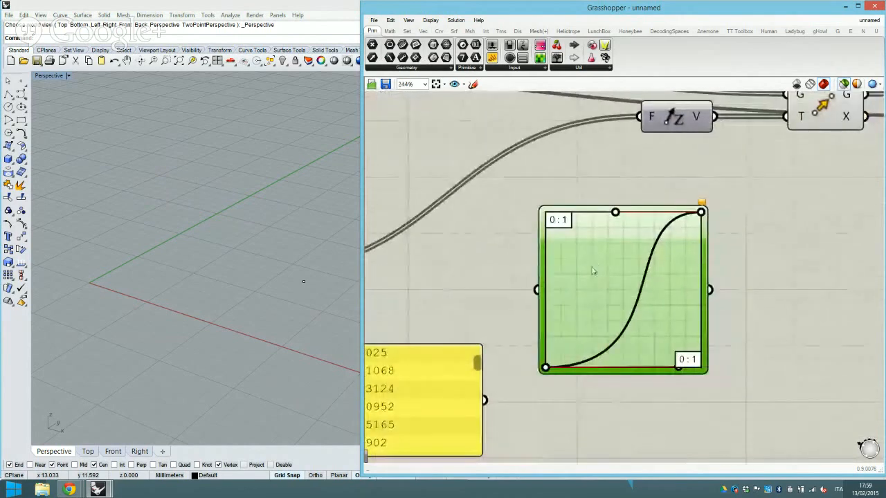
double_click(592, 270)
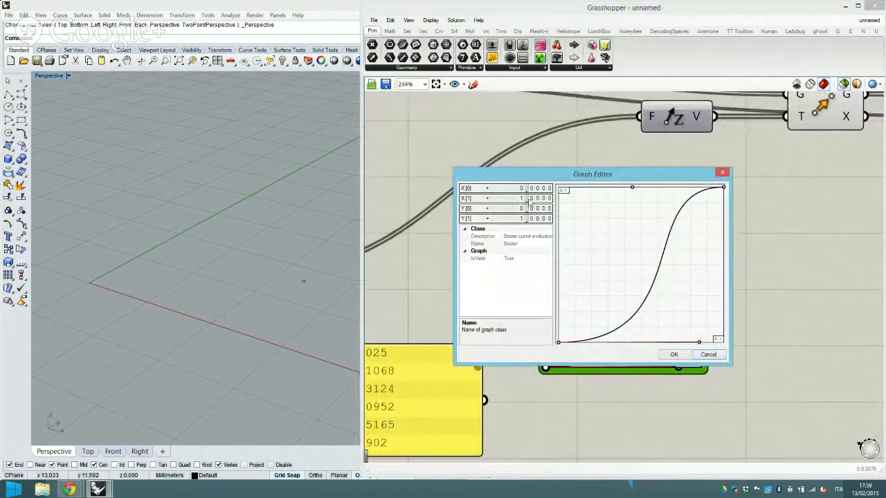
left_click(707, 355)
Examine the Distance component's connections, the moved points' preview and the distance values listed in the panel.
scroll(491, 254, "down", 1)
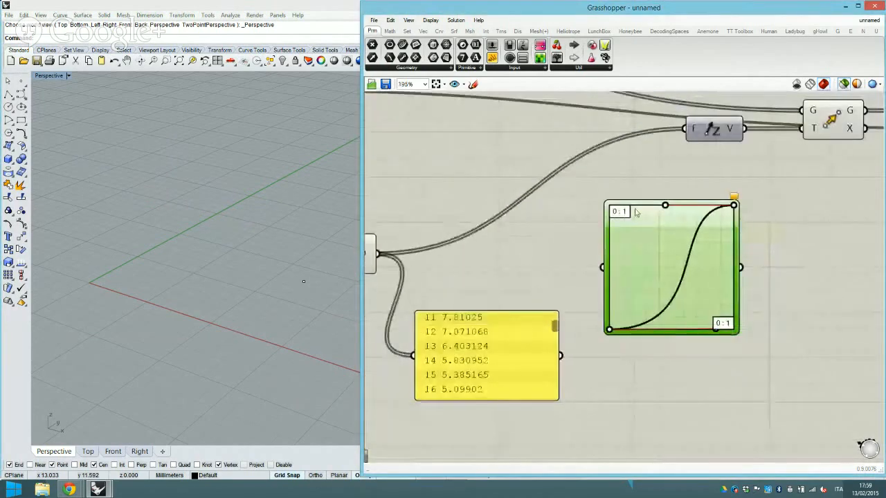
right_click_drag(445, 226, 488, 231)
left_click(396, 260)
right_click_drag(586, 213, 549, 213)
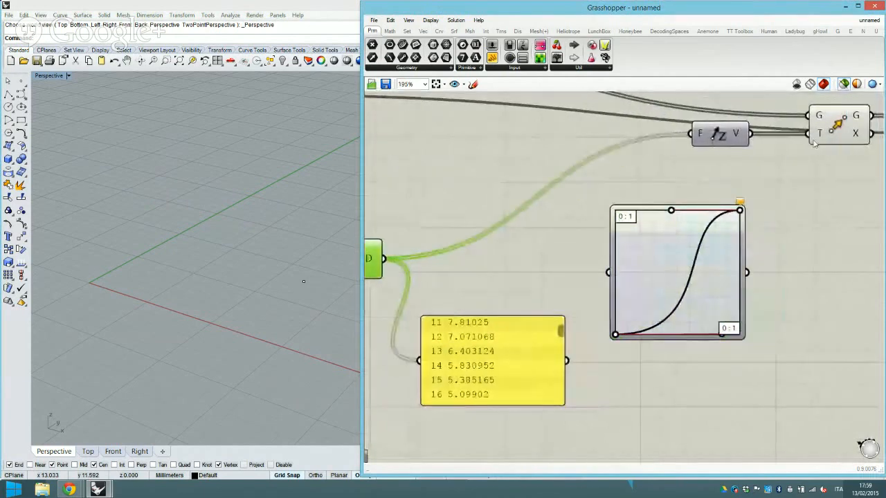
left_click(838, 125)
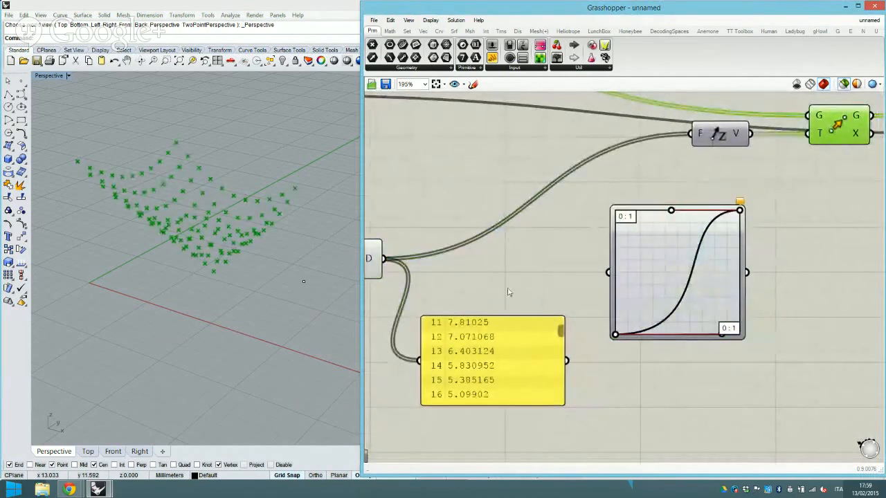
left_click_drag(560, 332, 559, 327)
Add a Bounds component after the Distance component and connect the Distance D output to its N input.
right_click_drag(508, 276, 552, 281)
double_click(534, 273)
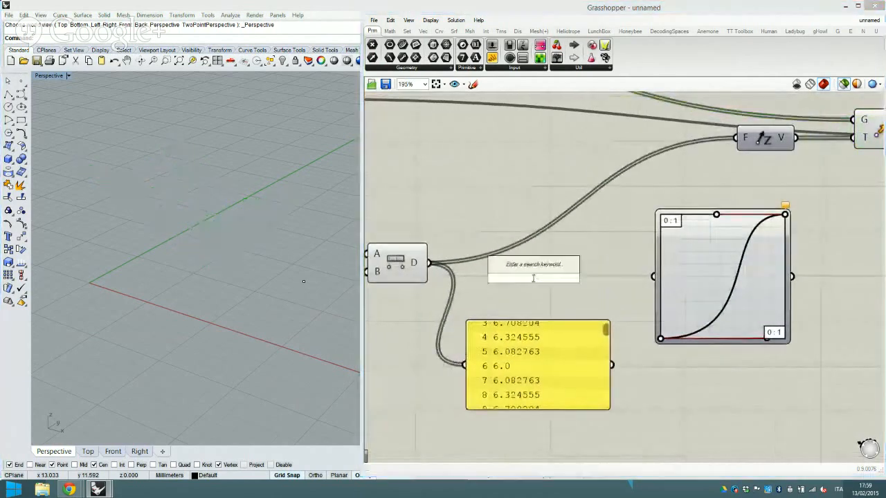
type("boun")
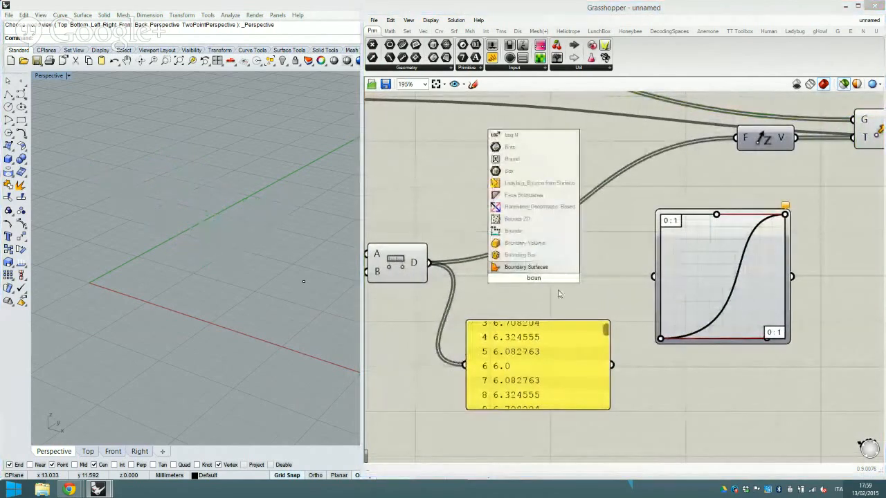
left_click(519, 254)
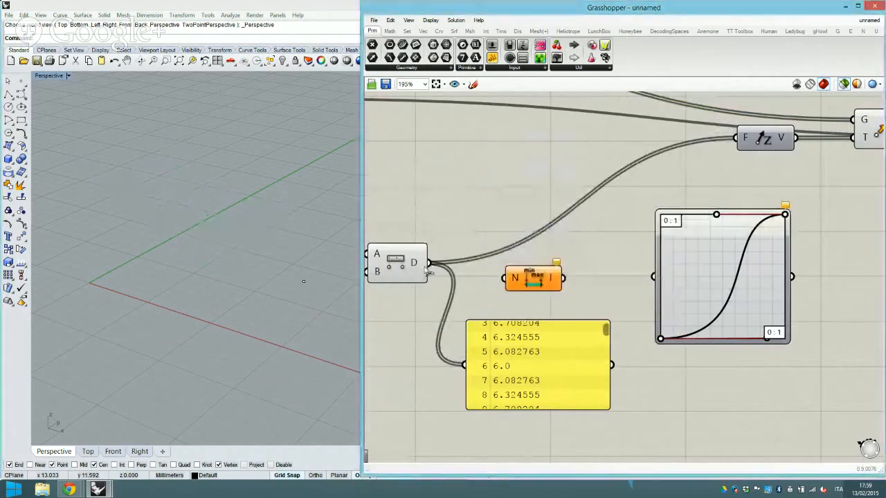
left_click_drag(530, 332, 622, 381)
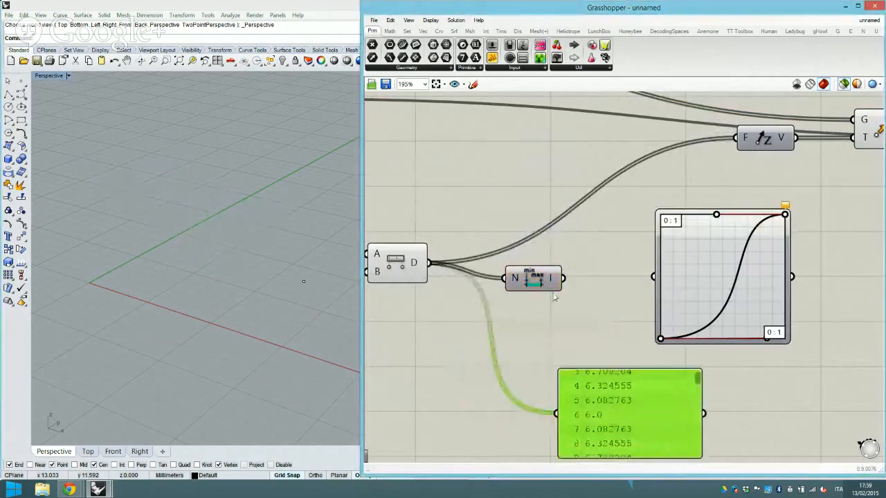
left_click_drag(536, 280, 534, 290)
left_click(532, 290, "ctrl+alt")
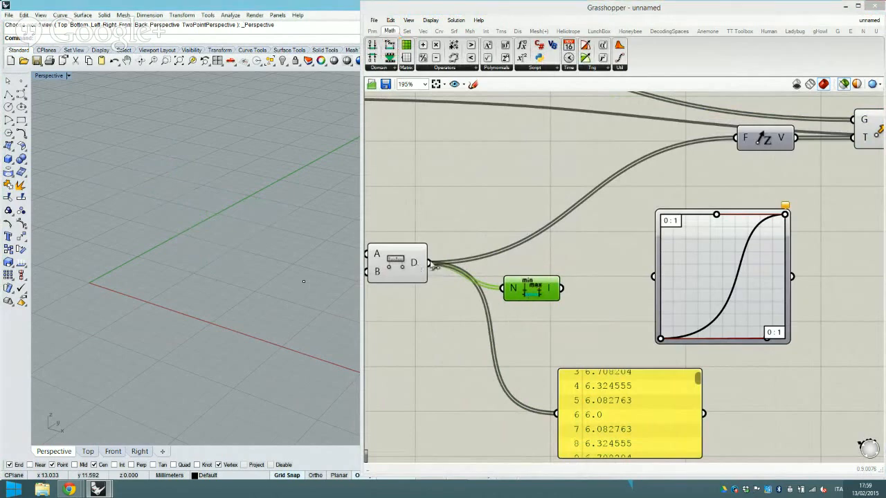
Connect the Bounds component's I output to the yellow panel and place Bounds directly beside the panel.
right_click_drag(459, 303, 464, 274)
left_click_drag(593, 374, 564, 389)
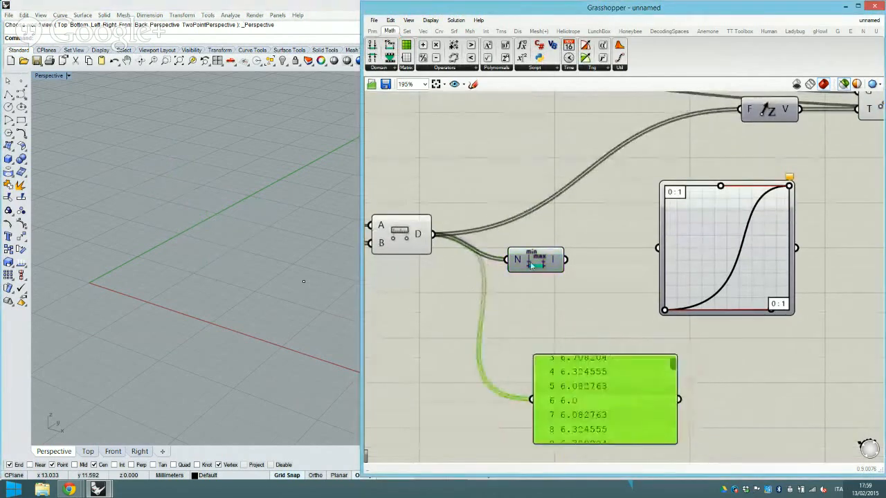
left_click_drag(532, 266, 531, 399)
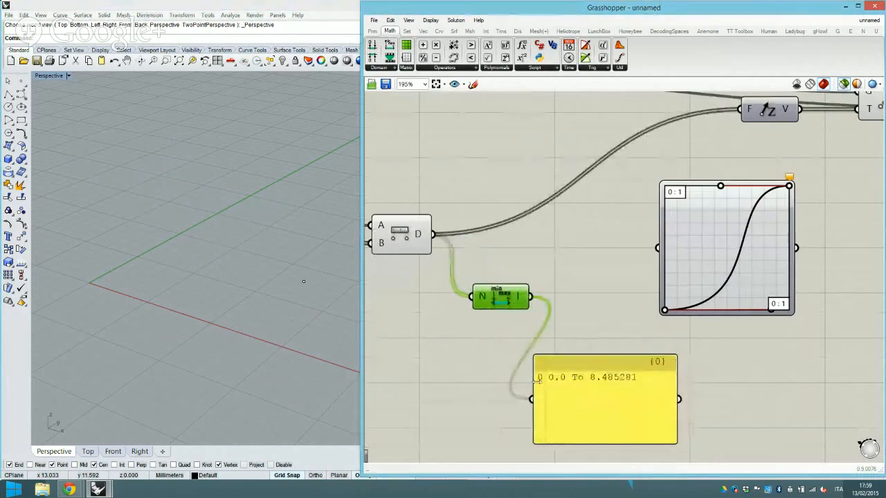
left_click_drag(501, 297, 487, 401)
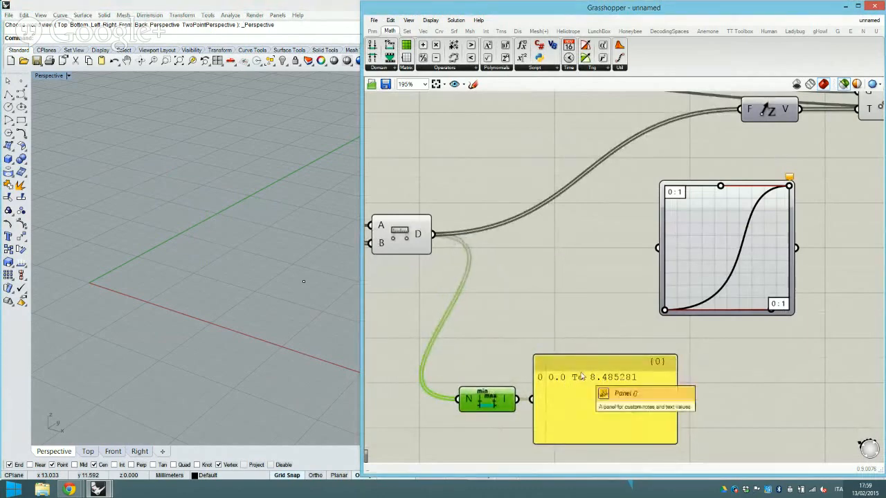
Set the Graph Mapper's X and Y domains to 0 to 5 in its editor.
left_click_drag(690, 242, 649, 248)
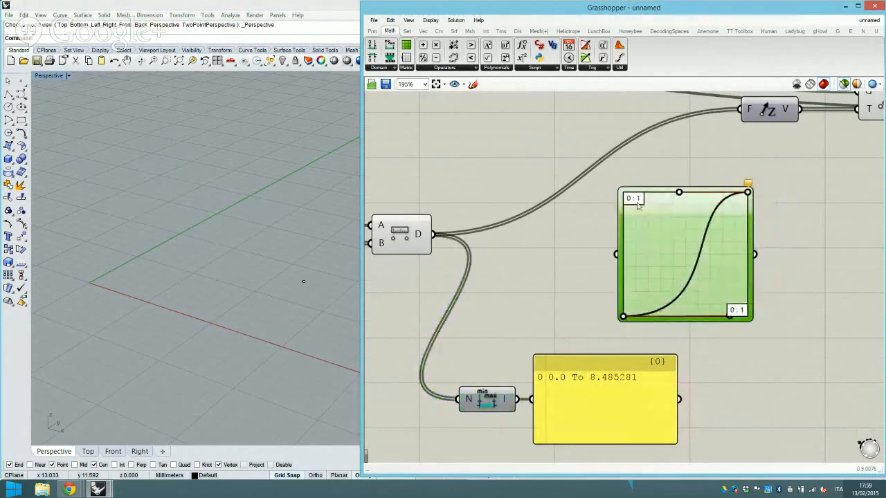
double_click(643, 219)
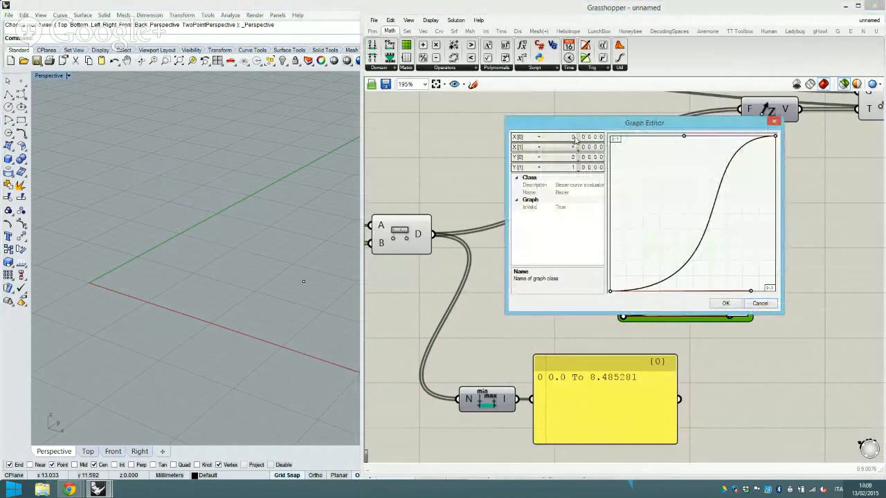
left_click_drag(579, 115, 579, 112)
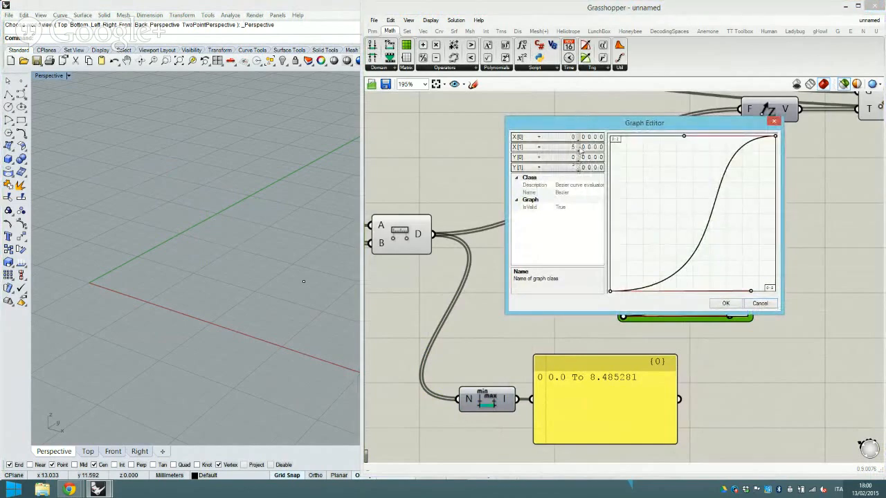
left_click_drag(581, 140, 581, 133)
left_click_drag(649, 127, 618, 116)
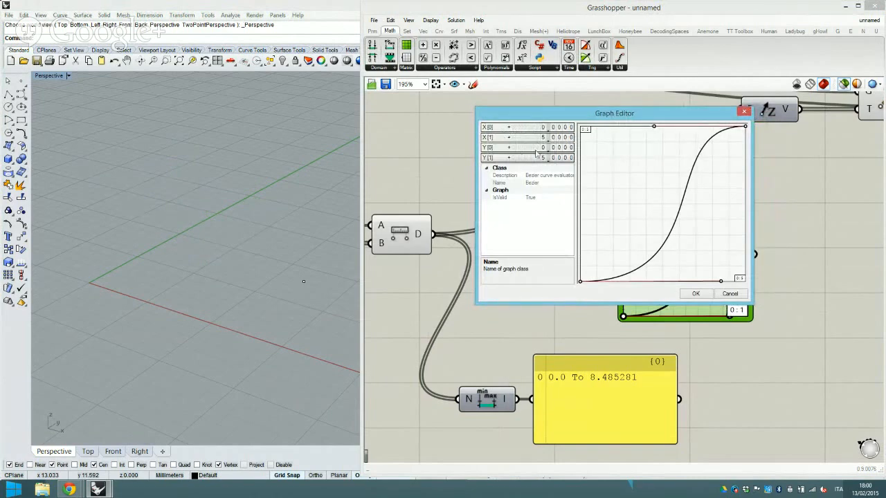
left_click(696, 294)
Connect the Distance component's D output to the Graph Mapper's input and place the mapper closer to the Distance component.
right_click_drag(551, 247, 538, 261)
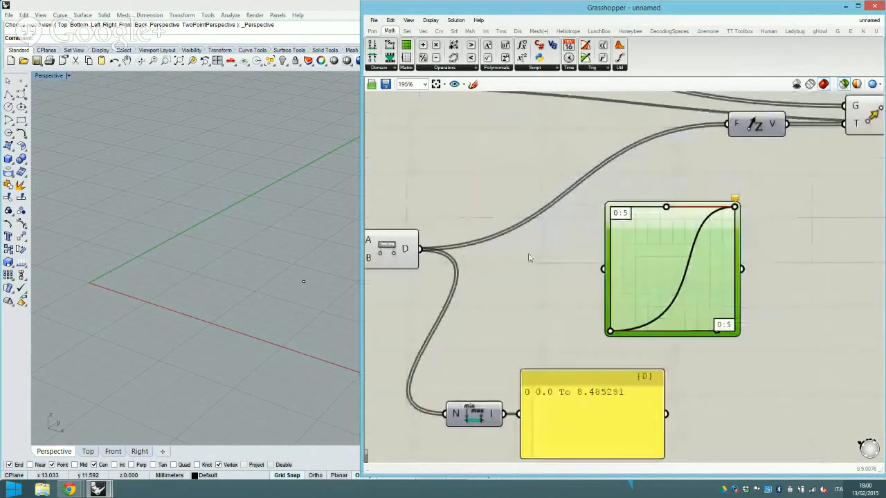
left_click_drag(420, 250, 589, 260)
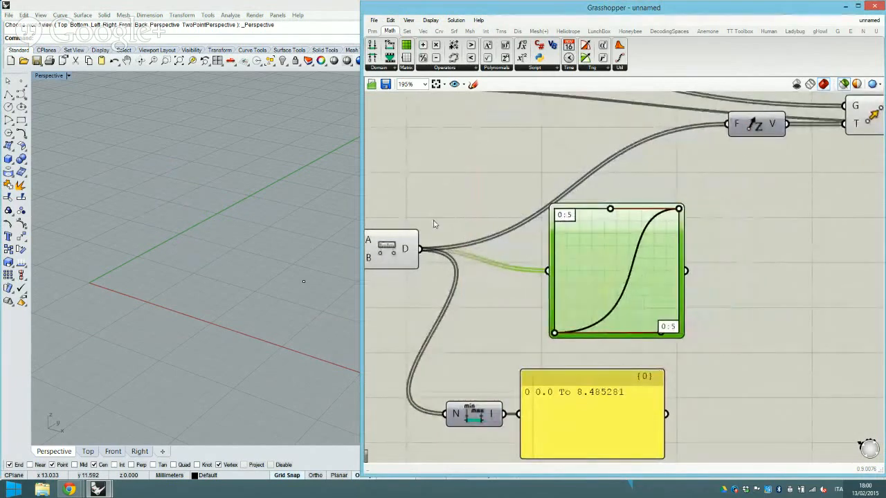
right_click_drag(632, 217, 605, 257)
scroll(605, 257, "down", 1)
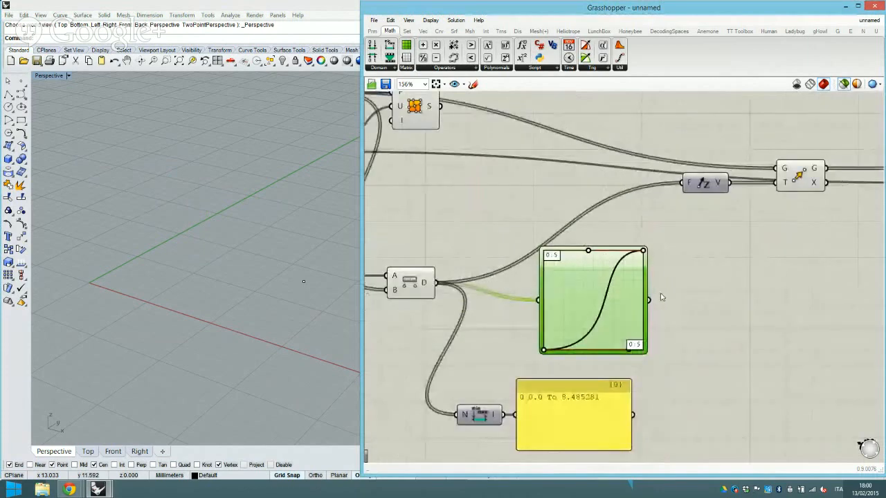
Connect the Graph Mapper's output to the Unit Z component's F input and select the final surface component for preview.
left_click_drag(648, 299, 681, 183)
scroll(733, 222, "down", 3)
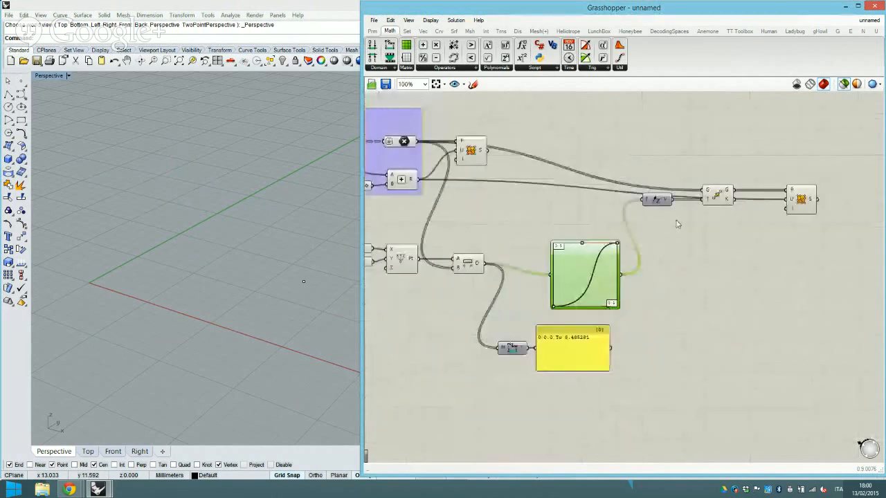
left_click(799, 203)
right_click_drag(250, 222, 228, 217)
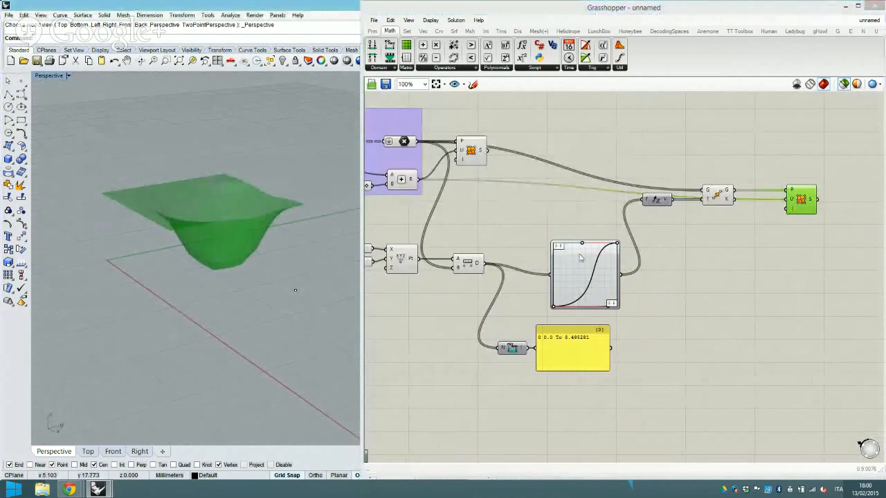
Reshape the Graph Mapper's curve by lowering its end point and repositioning both tangent handles to form a hump before the end.
left_click_drag(616, 240, 576, 261)
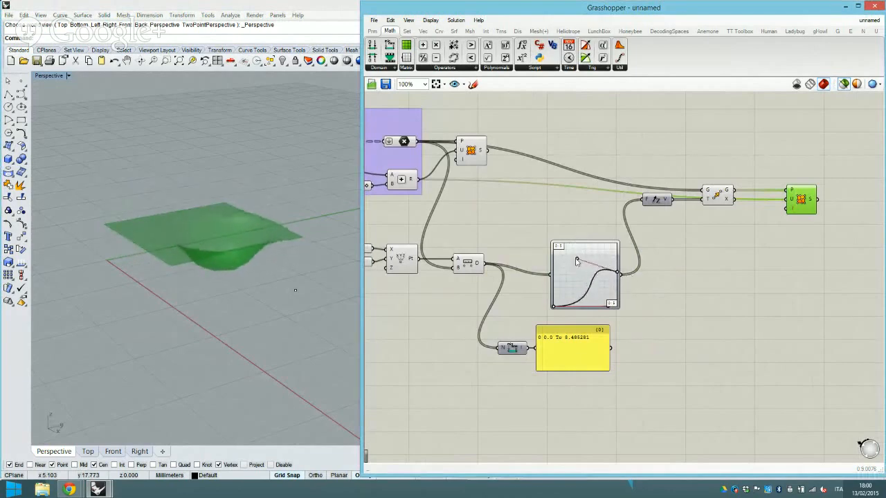
mouse_move(606, 306)
left_mouse_down()
mouse_move(590, 289)
mouse_move(553, 293)
mouse_move(552, 310)
mouse_move(593, 302)
left_mouse_up()
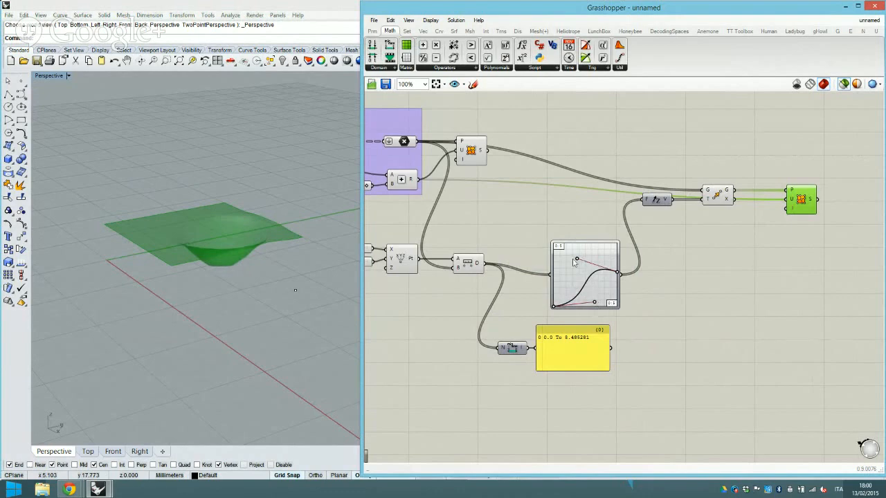
mouse_move(574, 261)
left_mouse_down()
mouse_move(585, 272)
mouse_move(584, 256)
left_mouse_up()
left_click_drag(594, 307, 583, 306)
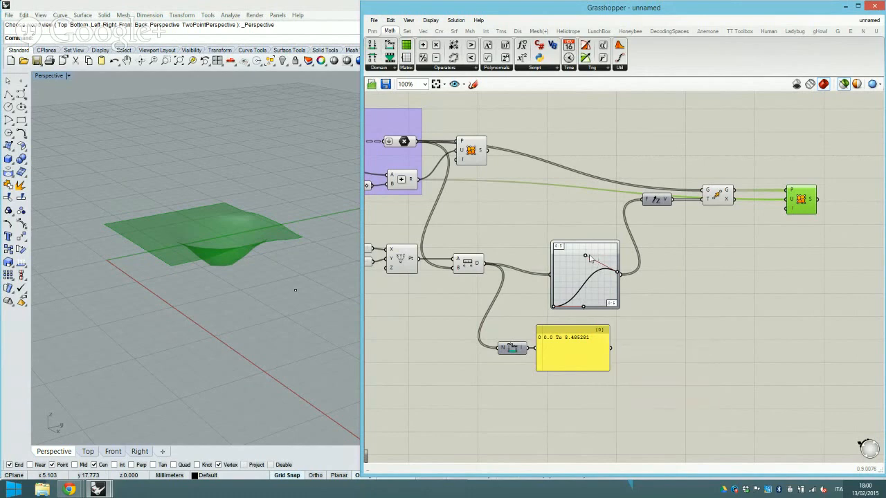
left_click_drag(584, 258, 573, 252)
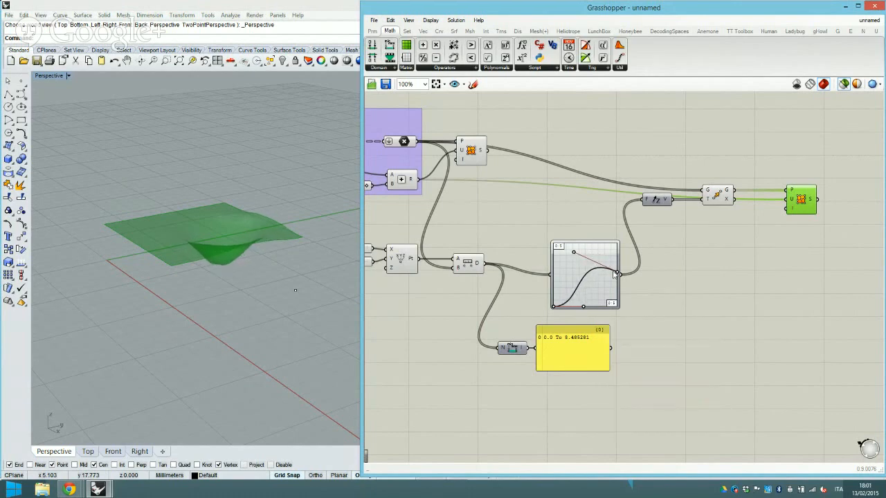
left_click_drag(618, 274, 618, 286)
mouse_move(215, 244)
right_mouse_down()
mouse_move(256, 289)
mouse_move(220, 254)
mouse_move(194, 292)
mouse_move(203, 251)
mouse_move(214, 249)
mouse_move(198, 261)
mouse_move(196, 295)
mouse_move(217, 265)
mouse_move(206, 287)
mouse_move(209, 261)
mouse_move(197, 243)
mouse_move(208, 242)
right_mouse_up()
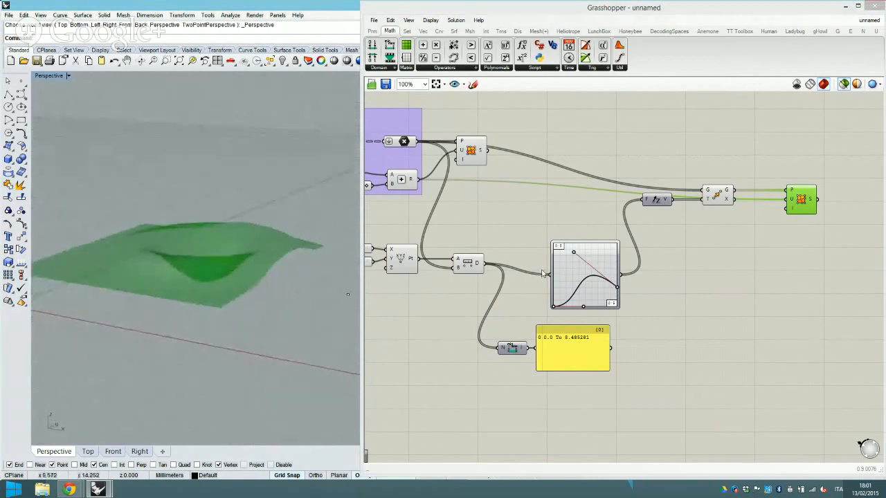
Place the Graph Mapper closer to the Distance component and raise its curve's end point slightly while previewing the final surface.
left_click_drag(568, 282, 555, 272)
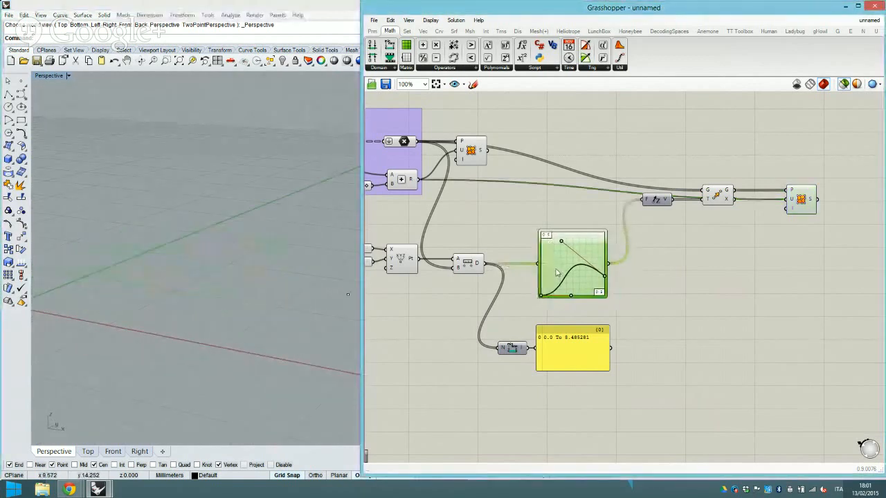
left_click(802, 201)
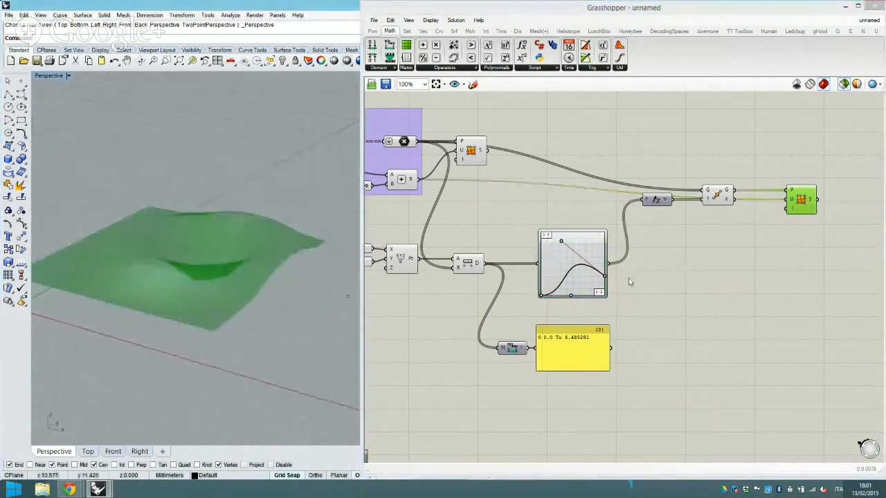
mouse_move(603, 275)
left_mouse_down()
mouse_move(603, 239)
mouse_move(602, 281)
mouse_move(604, 272)
left_mouse_up()
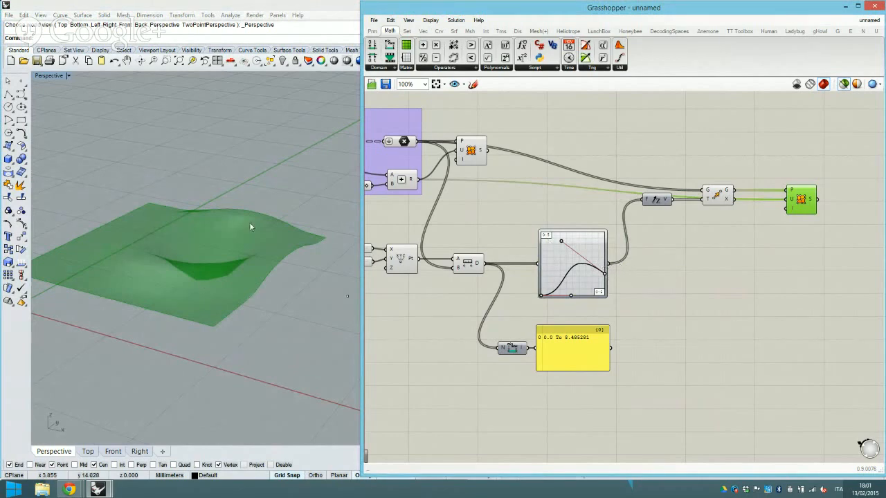
right_click_drag(200, 237, 180, 248)
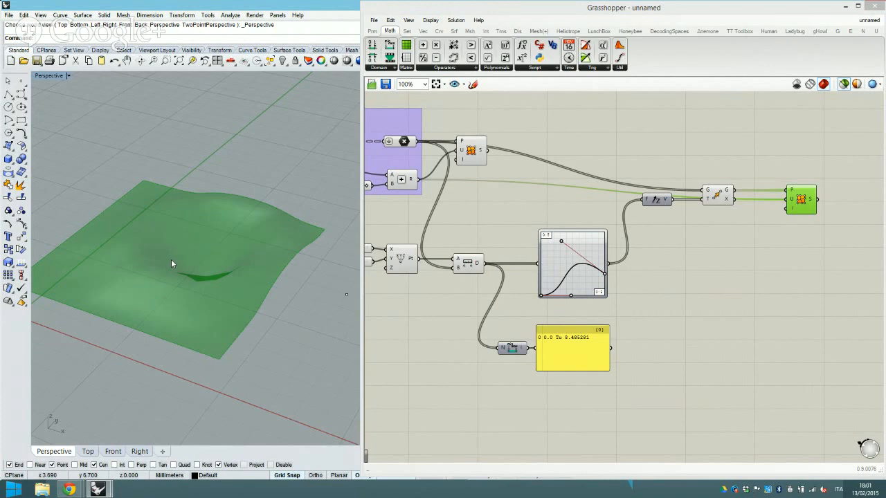
Duplicate the Construct Point component with its sliders below the original and set the copy's X coordinate to 2 and Y coordinate to 4.
right_click_drag(424, 168, 499, 198)
left_click(480, 172)
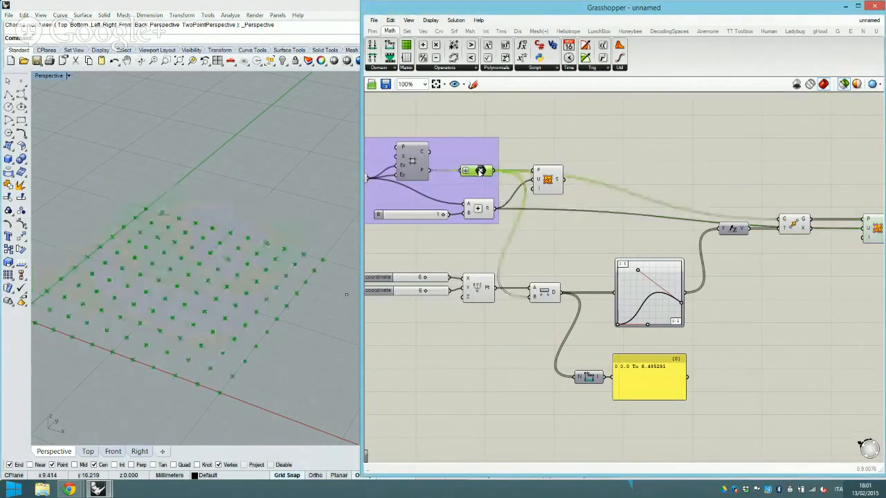
left_click(476, 289)
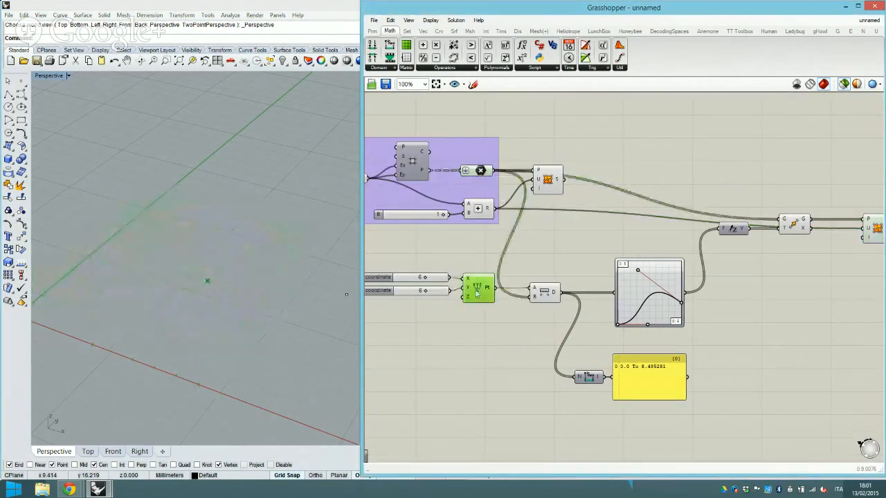
right_click_drag(473, 340, 499, 326)
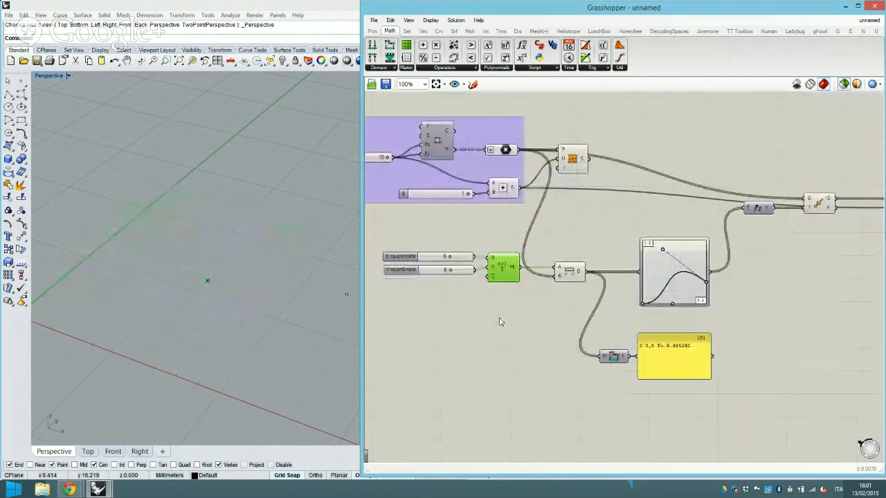
left_click(504, 323)
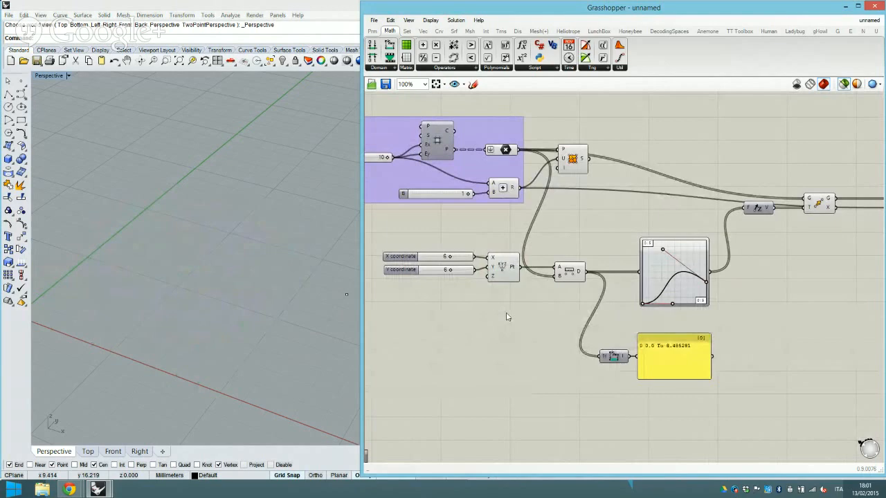
left_click_drag(511, 325, 451, 253)
left_click_drag(499, 273, 442, 328)
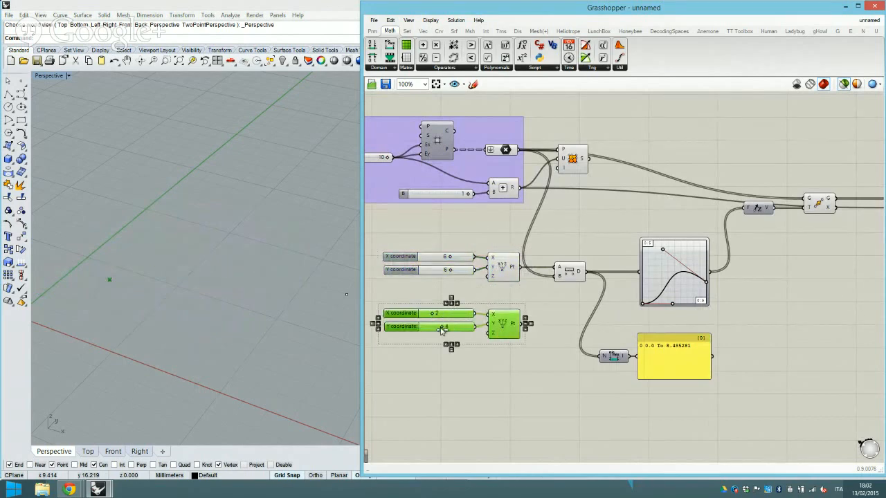
left_click(492, 378)
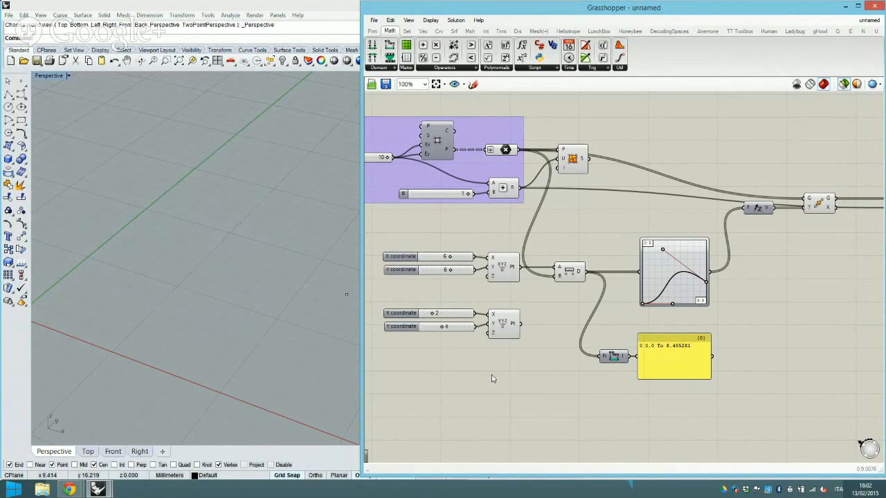
Replace the Distance component with a Closest Point component placed between the constructed points and the Graph Mapper.
right_click_drag(557, 309, 550, 311)
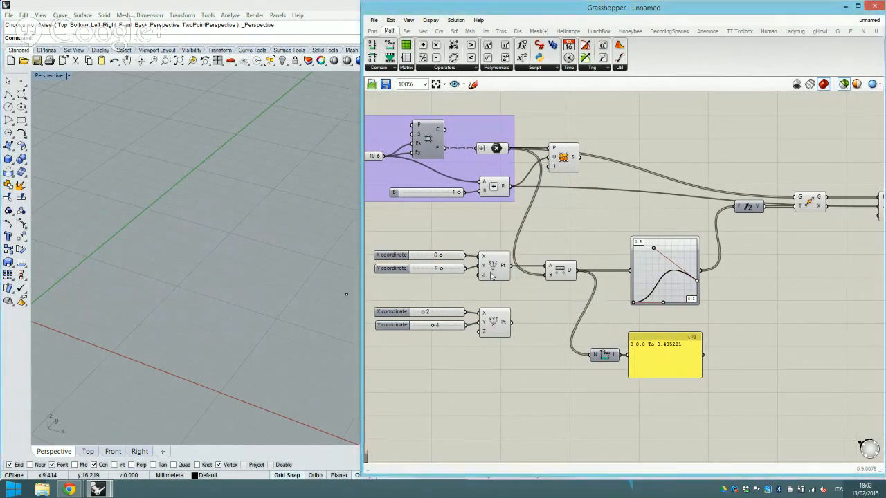
left_click_drag(553, 279, 570, 277)
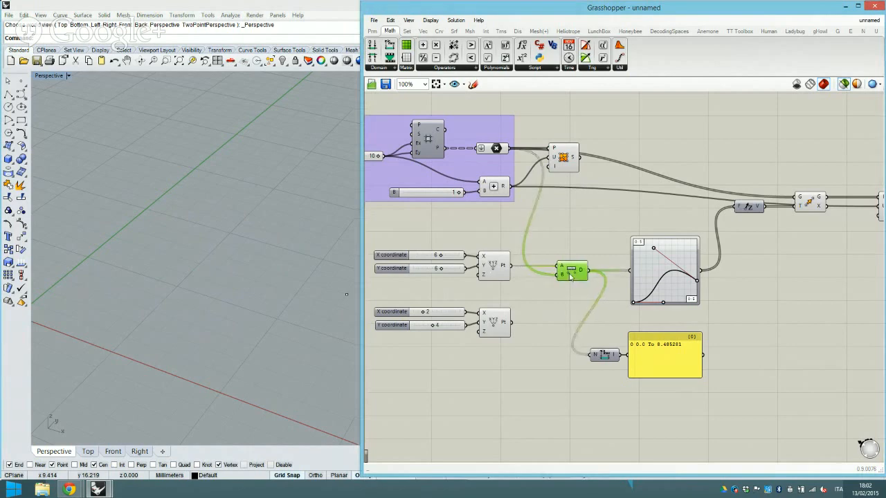
key("Delete")
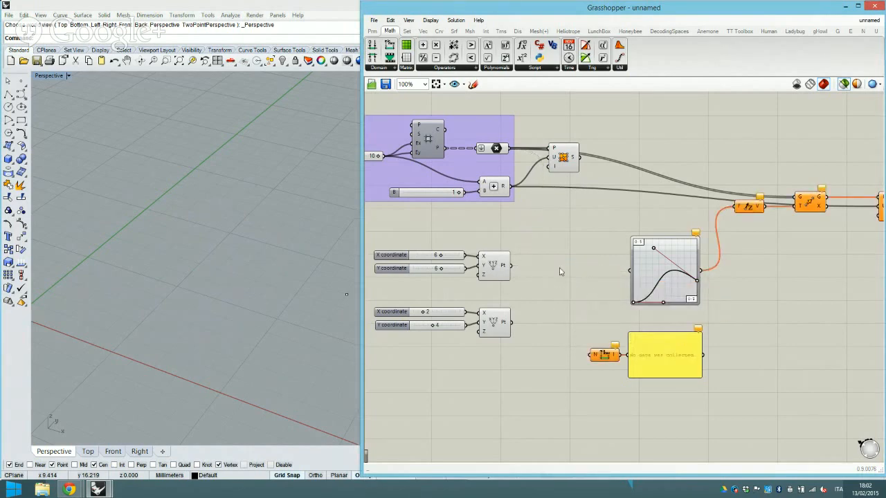
double_click(569, 284)
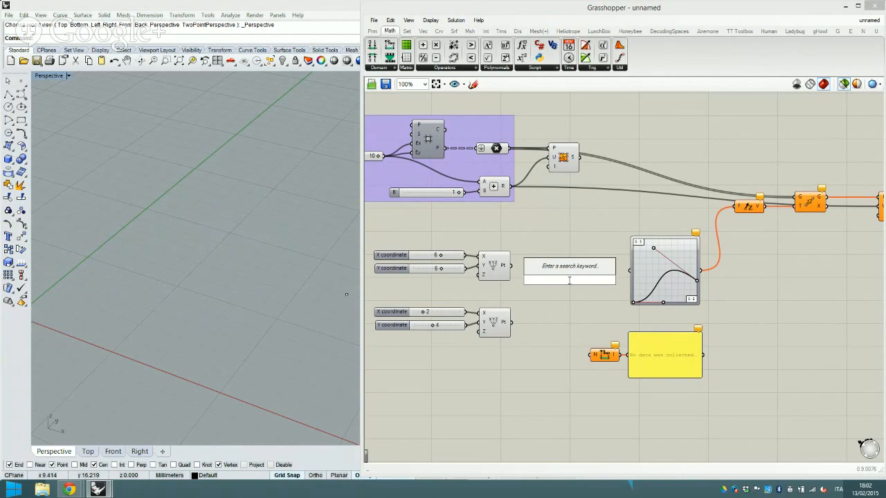
type("close")
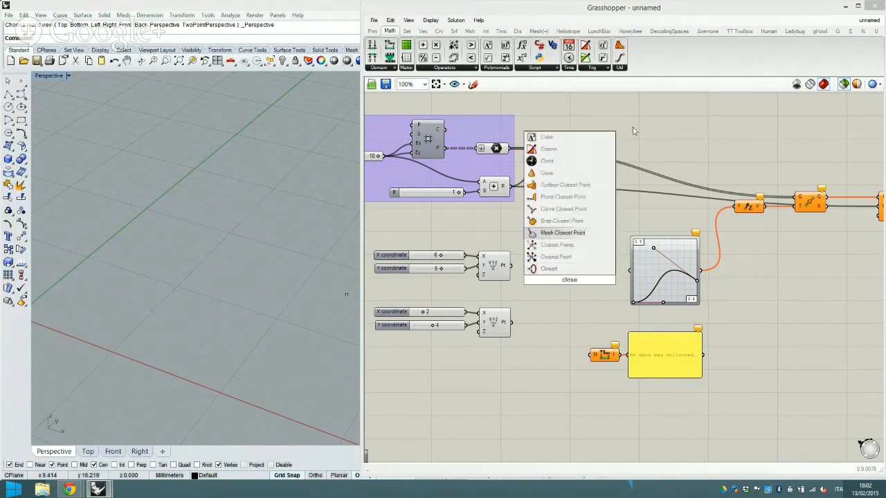
left_click(557, 257)
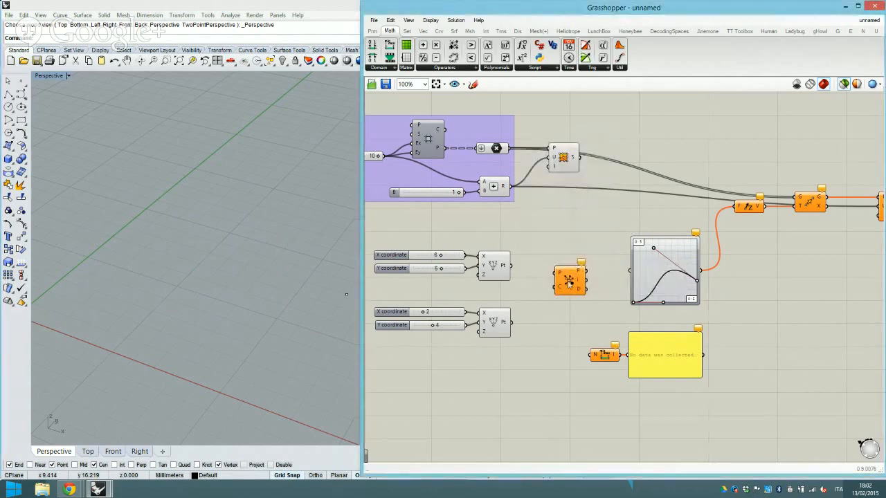
left_click_drag(568, 282, 584, 274)
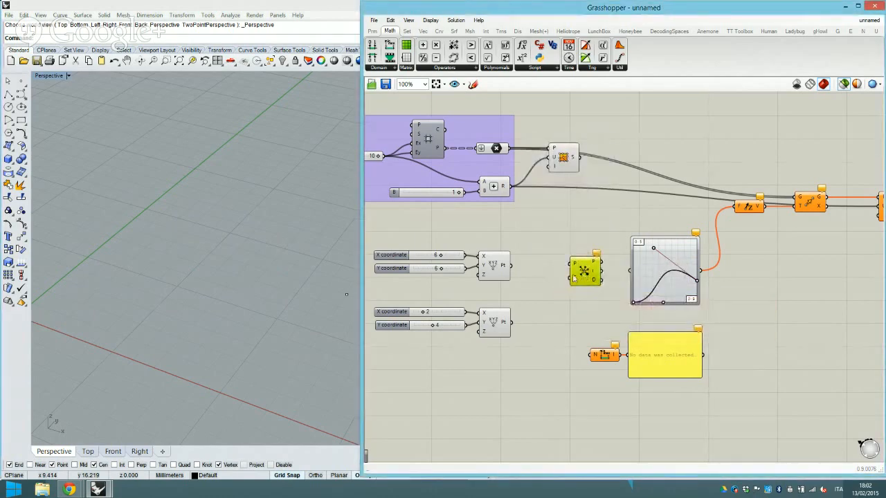
Add a Point parameter and connect the Pt outputs of both Construct Point components to it.
double_click(535, 294)
type("point")
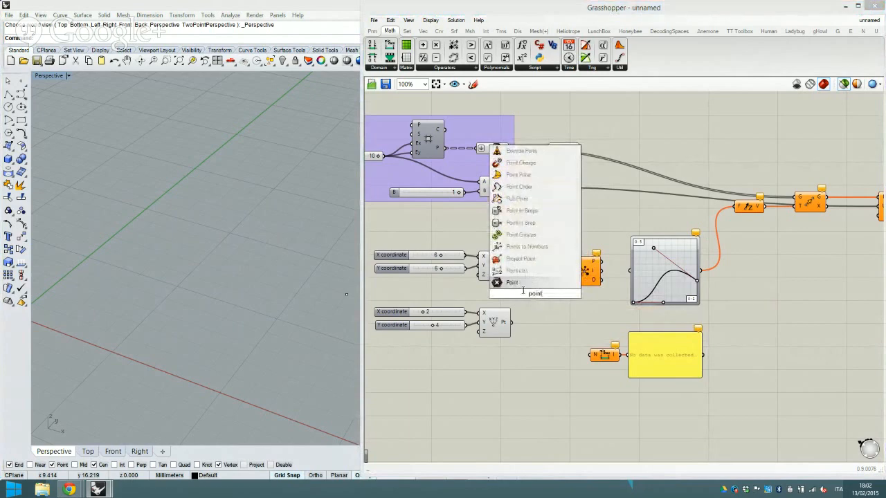
key("Return")
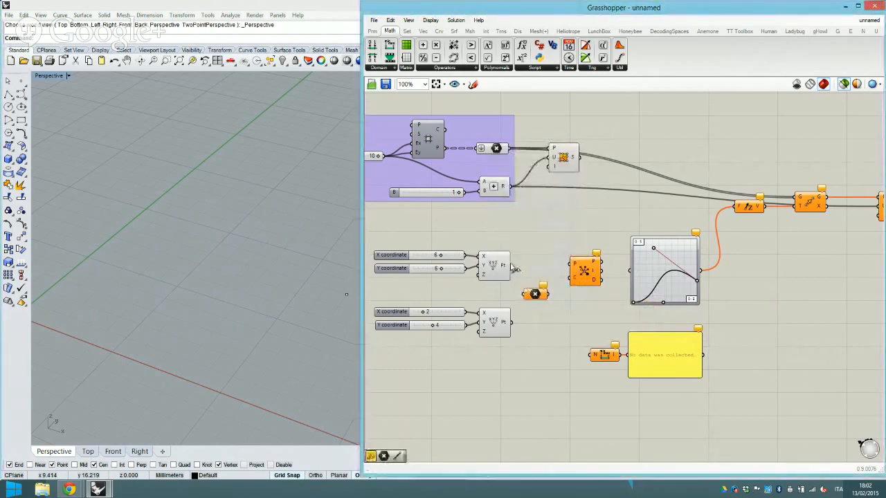
left_click_drag(511, 265, 511, 323)
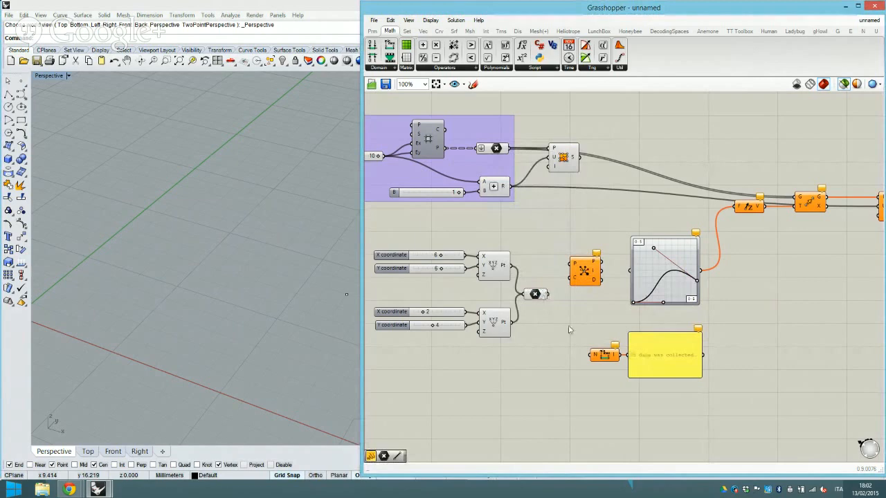
Delete the Bounds component and the yellow panel below the Graph Mapper.
left_click(603, 356)
key("Delete")
left_click(642, 359)
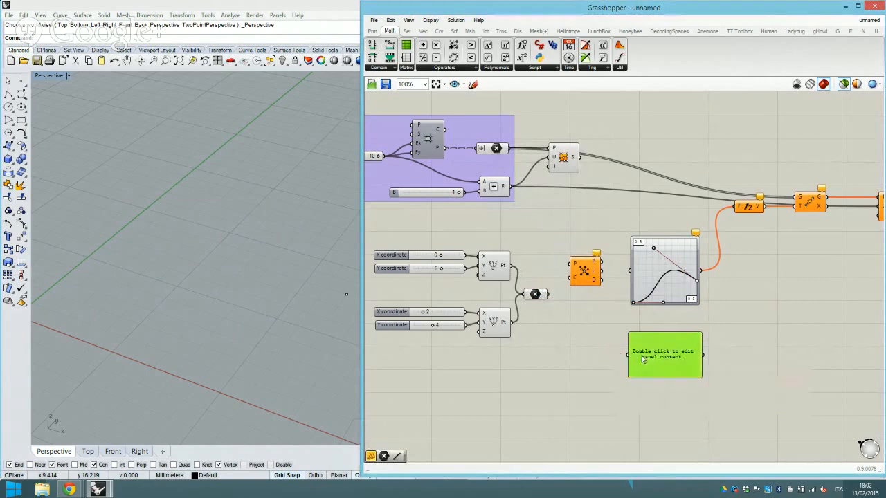
key("Delete")
Connect the Point parameter to the Closest Point's C input and the grid component's P output to its P input.
mouse_move(583, 275)
left_mouse_down()
mouse_move(587, 300)
mouse_move(594, 295)
mouse_move(598, 288)
mouse_move(565, 296)
mouse_move(588, 291)
left_mouse_up()
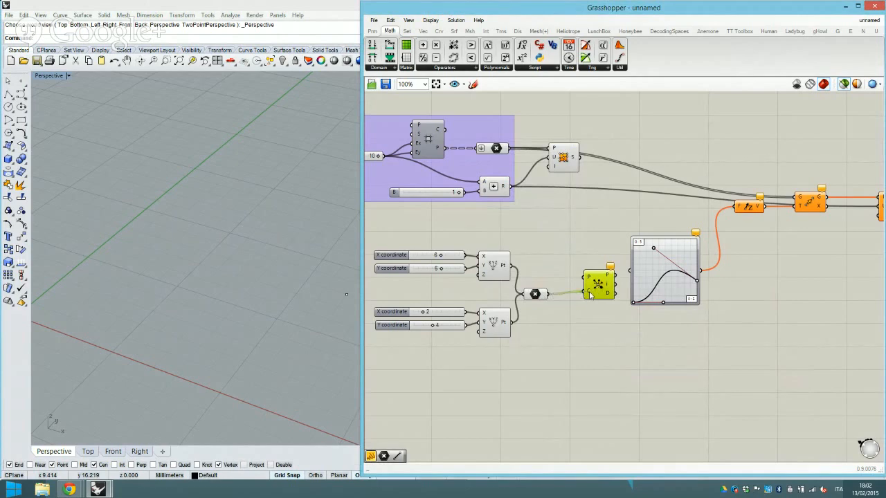
mouse_move(590, 294)
left_click_drag(445, 148, 598, 290)
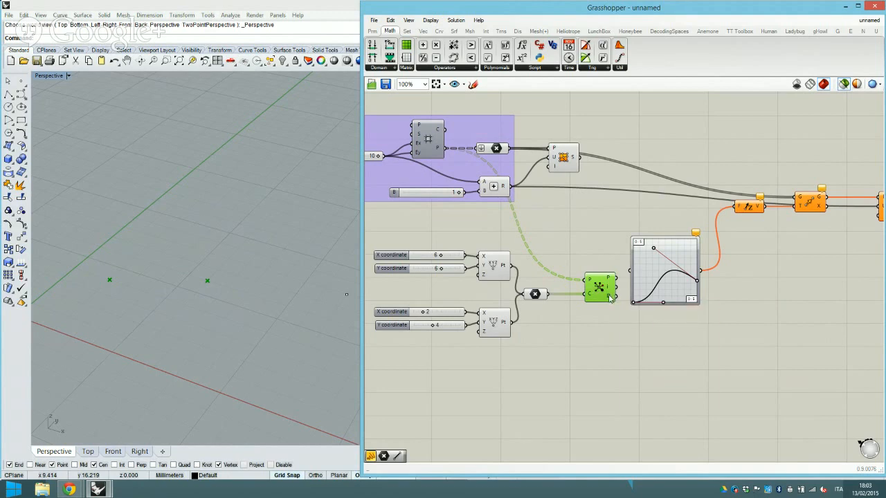
Connect the Closest Point's D output to the Graph Mapper's input and turn off the selected-only preview.
mouse_move(610, 297)
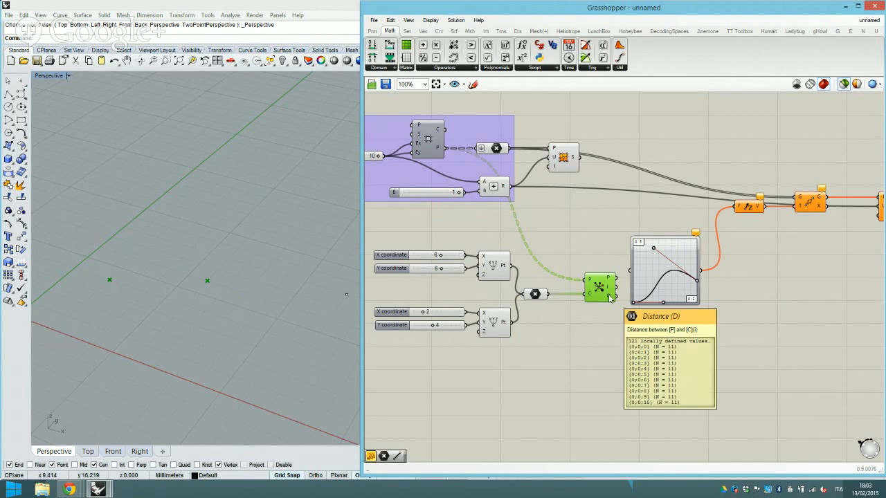
left_click_drag(609, 297, 626, 278)
right_click_drag(773, 242, 714, 249)
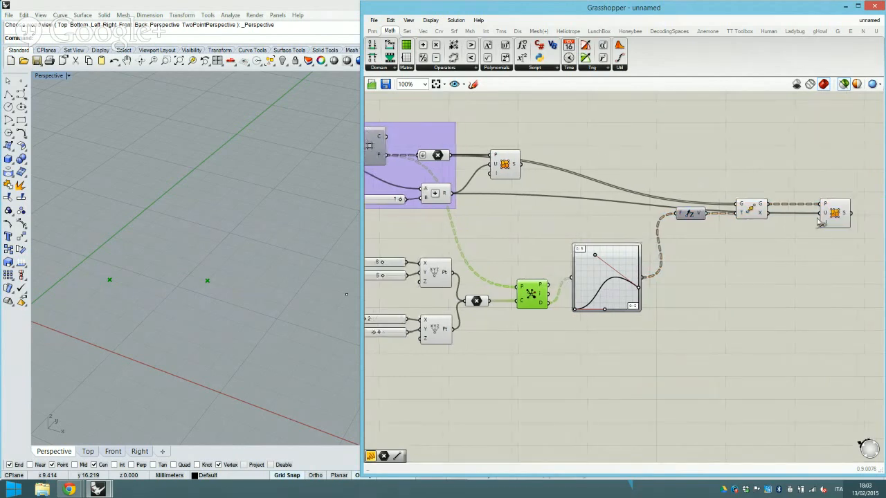
left_click(843, 85)
mouse_move(254, 260)
right_mouse_down()
mouse_move(258, 235)
mouse_move(248, 253)
right_mouse_up()
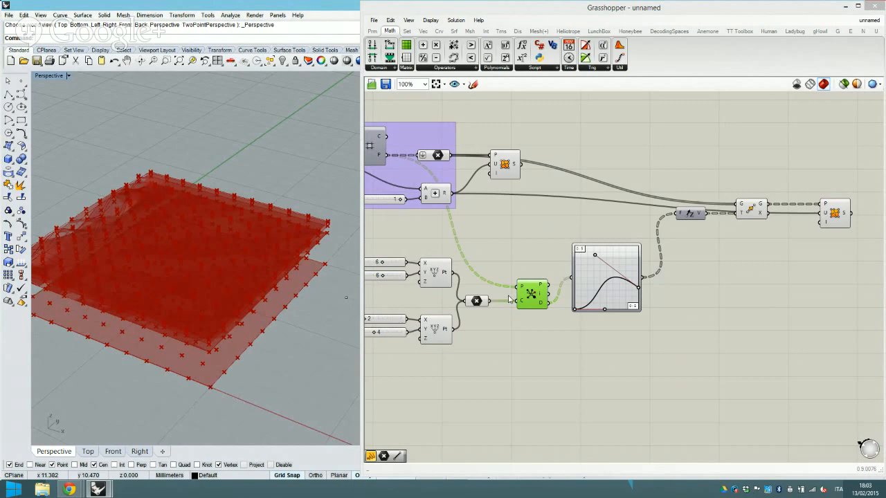
Flatten the P input of the final surface component.
right_click_drag(705, 166, 672, 165)
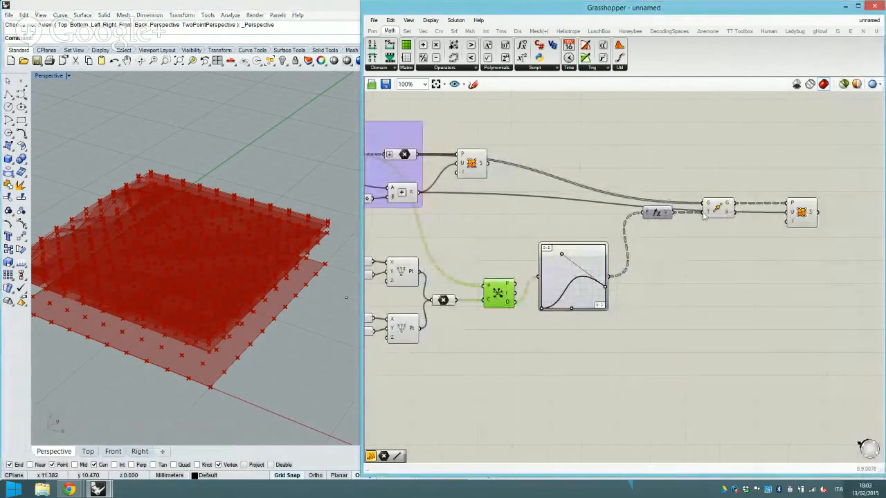
right_click(790, 205)
left_click(806, 283)
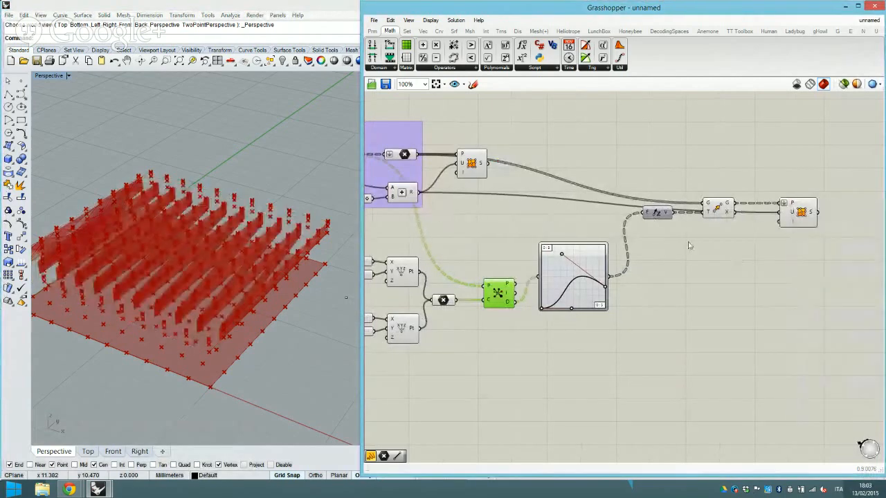
Flatten the C input of the Closest Point component.
right_click_drag(560, 215, 601, 212)
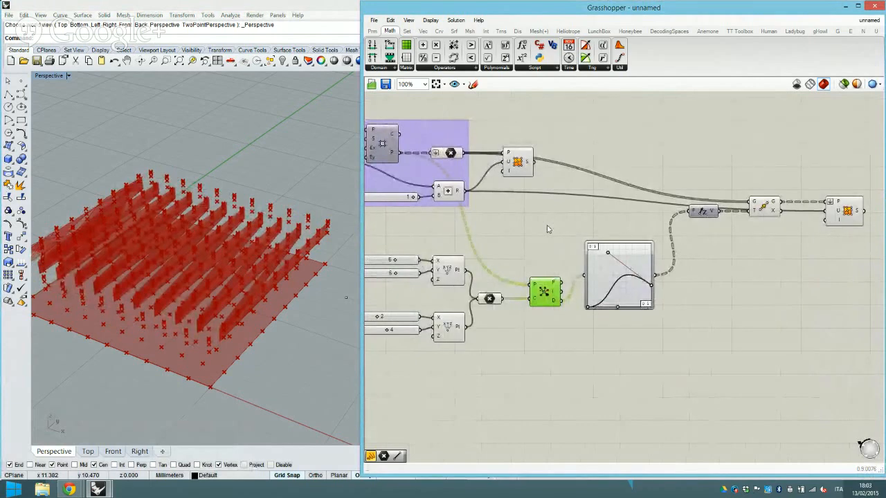
right_click_drag(520, 245, 536, 248)
right_click(548, 299)
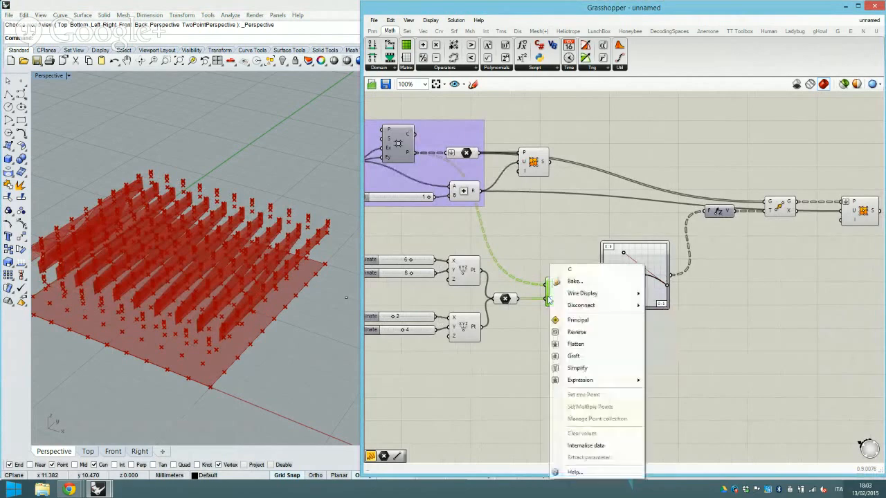
left_click(574, 344)
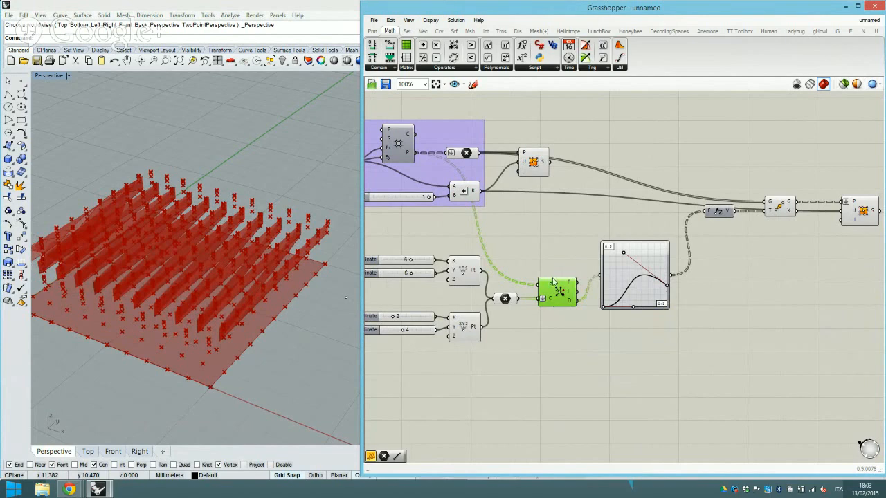
Reposition the final surface, Move and Graph Mapper components slightly on the canvas.
right_click_drag(595, 273, 555, 279)
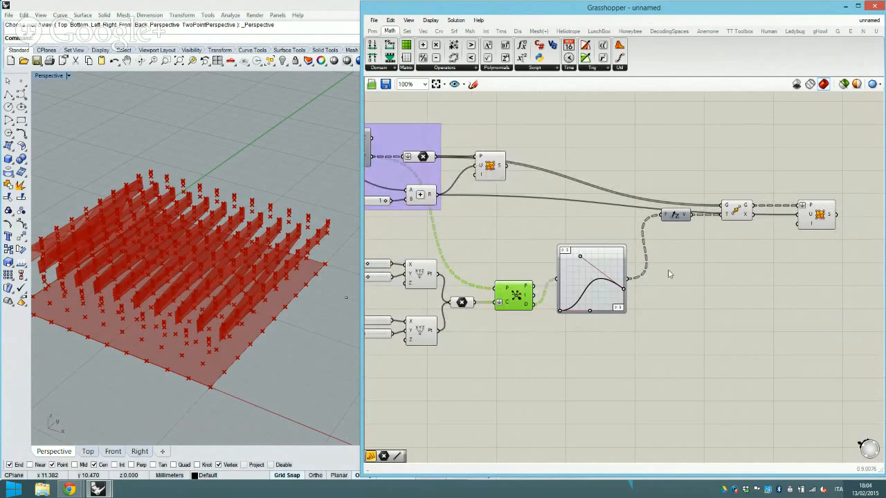
left_click_drag(805, 219, 803, 235)
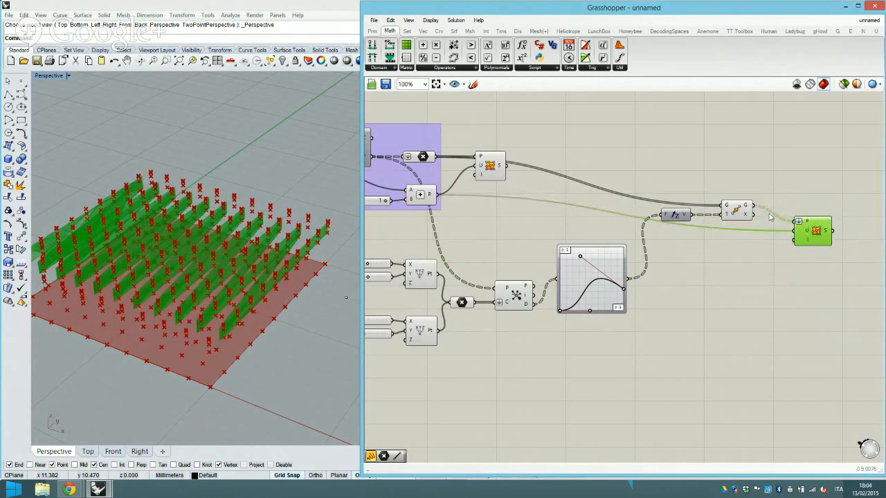
left_click(737, 209)
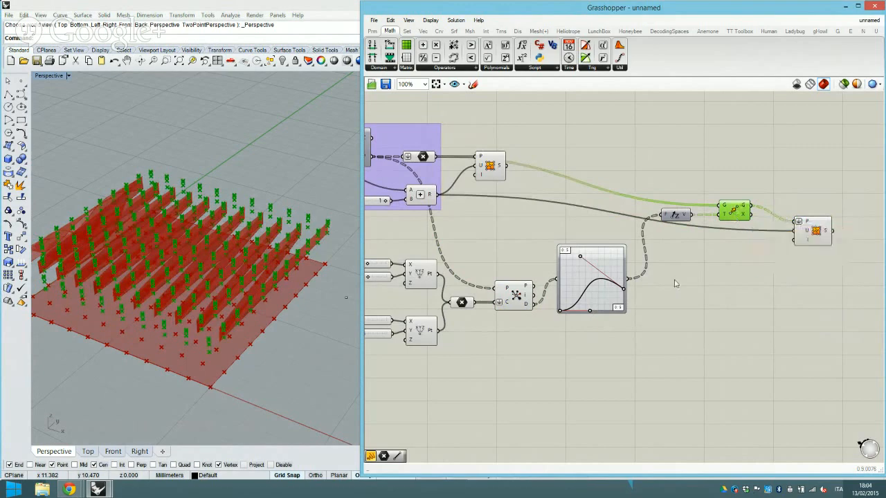
left_click_drag(599, 277, 602, 287)
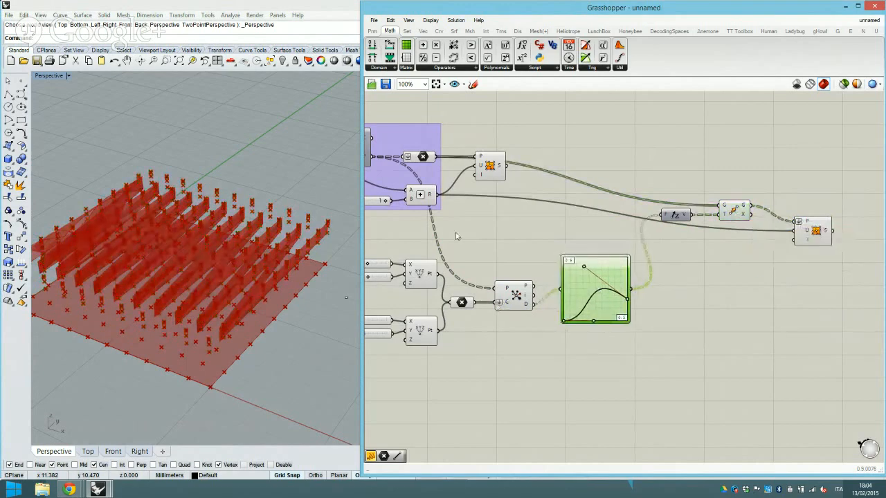
Flatten the P input of the Closest Point component and clear the selection.
right_click_drag(456, 236, 483, 240)
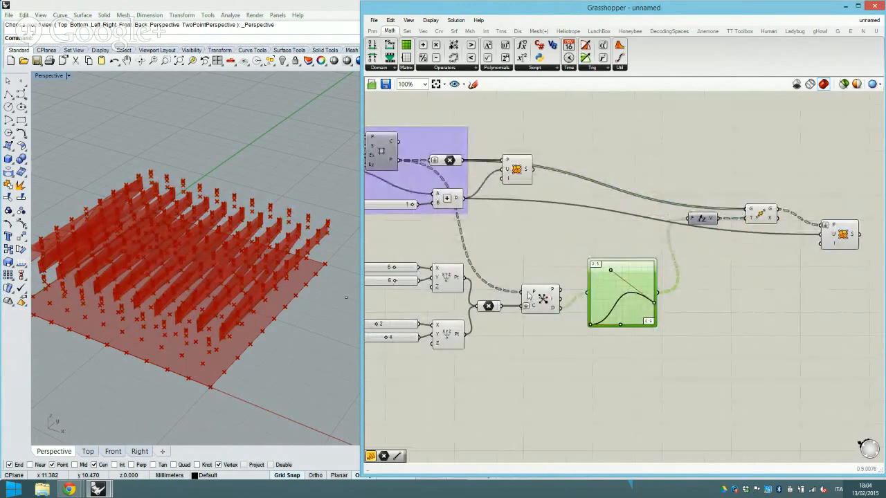
right_click(528, 296)
left_click(546, 330)
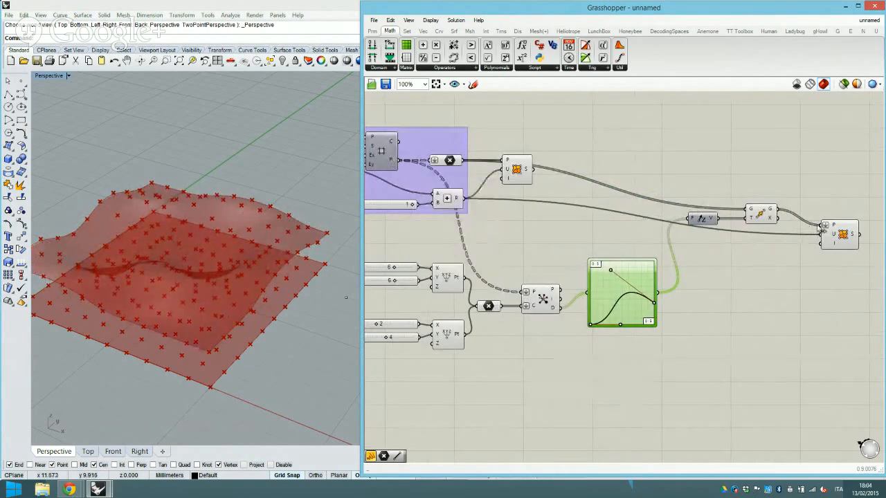
middle_click(822, 226)
left_click(790, 220)
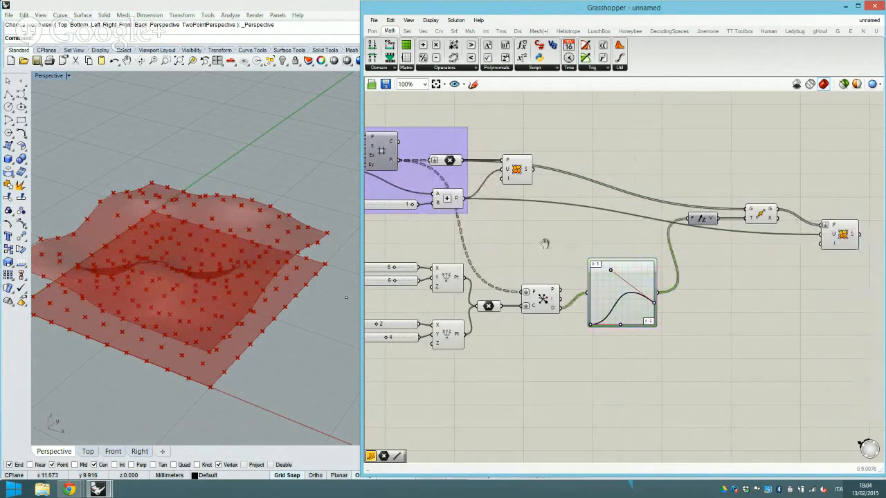
Examine the data tree of the grid's P output and the Flatten setting on the Closest Point's P input.
right_click_drag(541, 240, 570, 240)
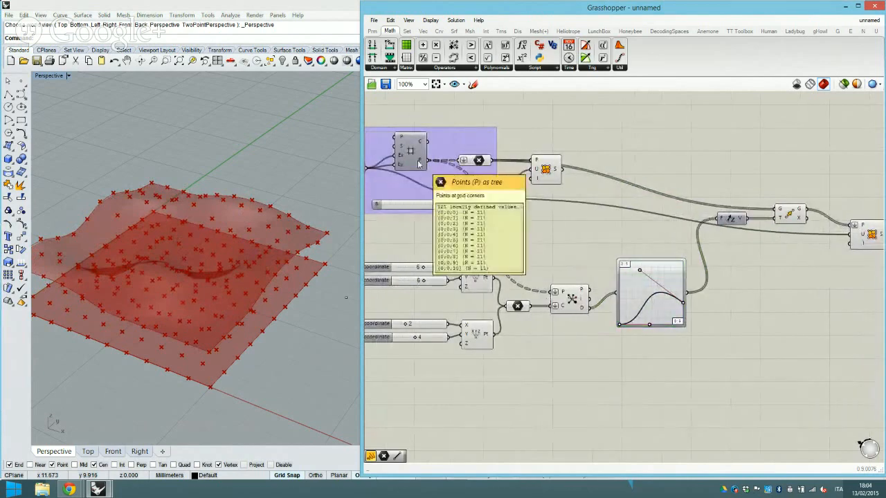
mouse_move(420, 163)
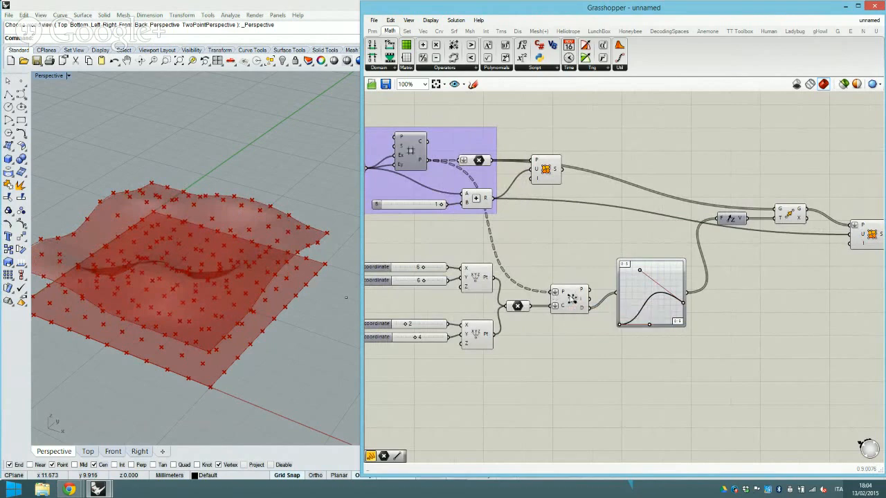
left_click(571, 299)
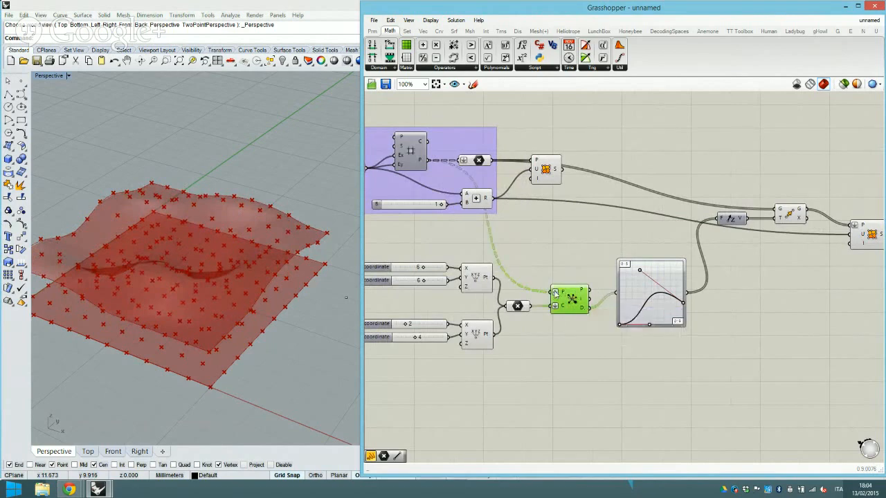
scroll(554, 293, "up", 4)
right_click(554, 296)
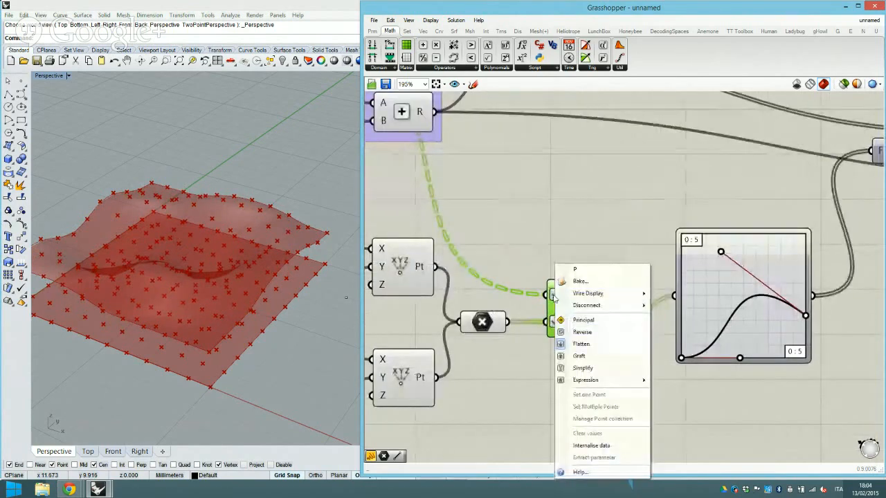
mouse_move(599, 380)
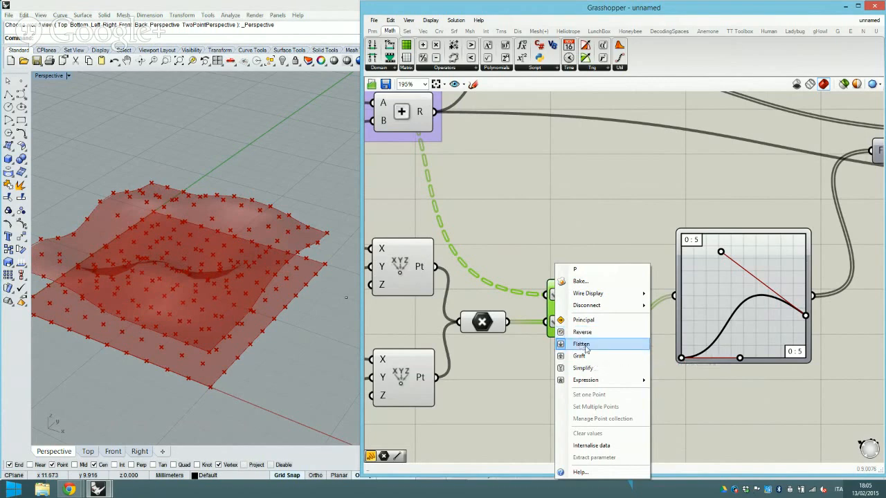
left_click(582, 344)
Move the Graph Mapper closer to the Closest Point component, aligned with its D output.
right_click_drag(501, 188, 725, 294)
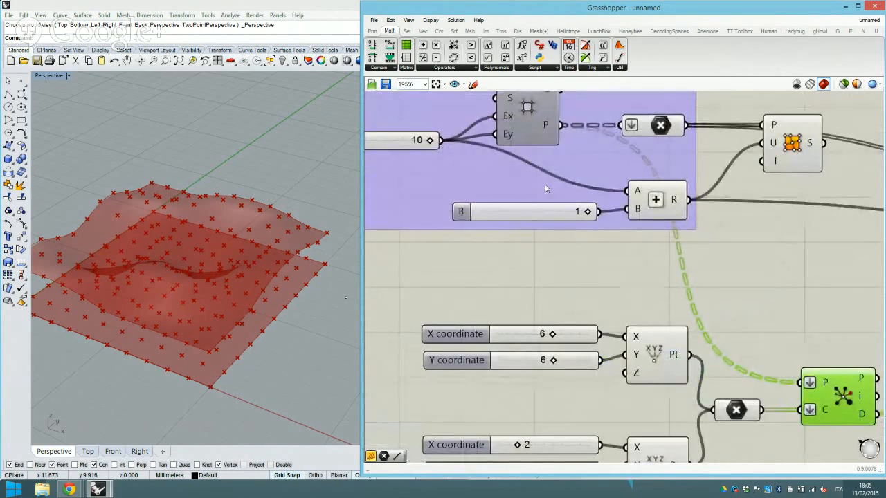
right_click_drag(676, 278, 570, 237)
scroll(692, 247, "down", 3)
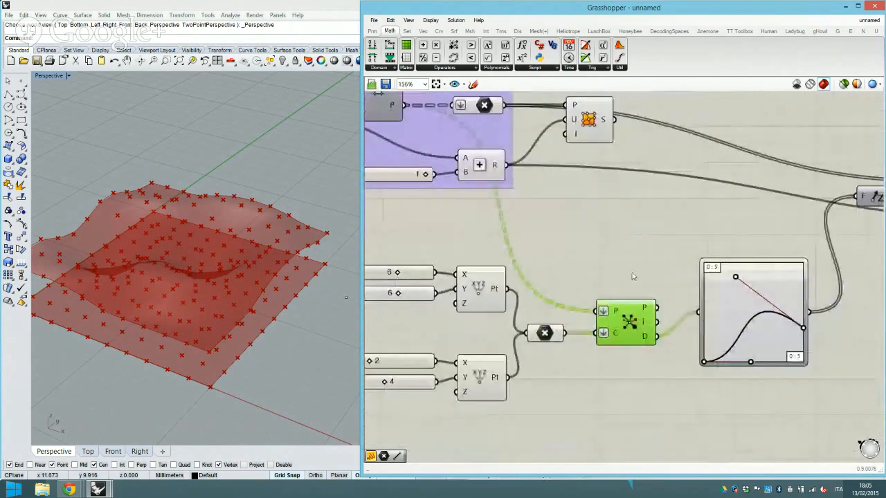
right_click_drag(312, 263, 297, 238)
right_click_drag(648, 257, 613, 237)
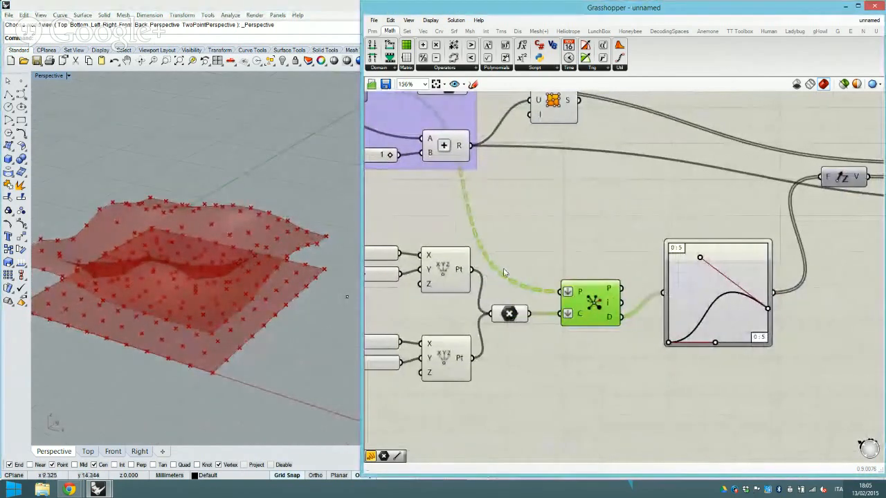
right_click_drag(253, 259, 251, 270)
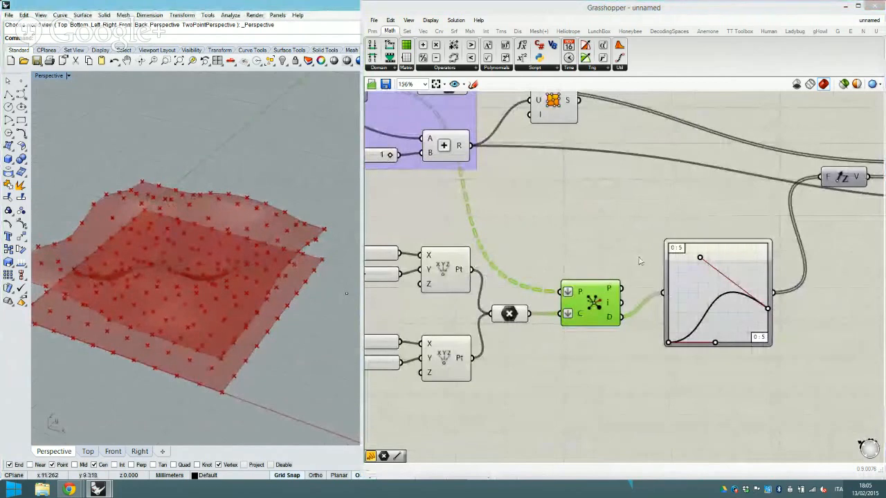
left_click(687, 288)
left_click_drag(687, 288, 670, 302)
right_click_drag(700, 243, 652, 256)
right_click_drag(275, 230, 240, 226)
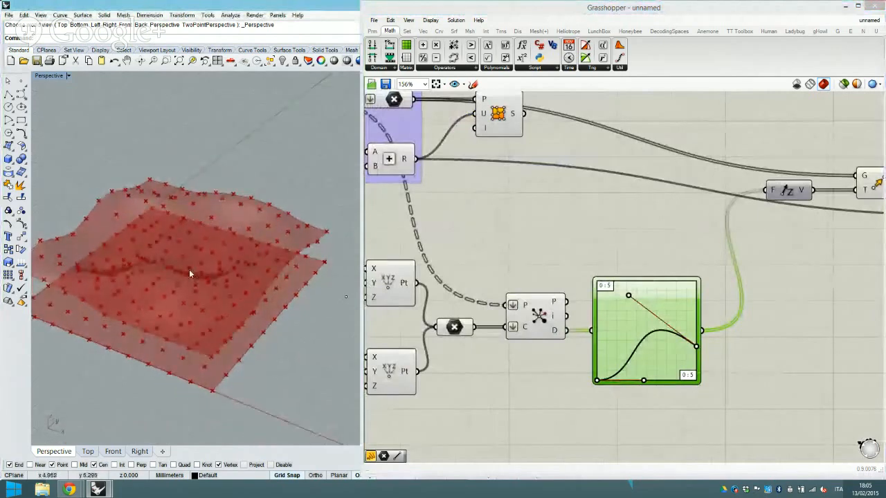
Turn off the preview of the flattened Point parameter that holds the grid points.
right_click_drag(460, 177, 675, 276)
left_click_drag(734, 291, 662, 237)
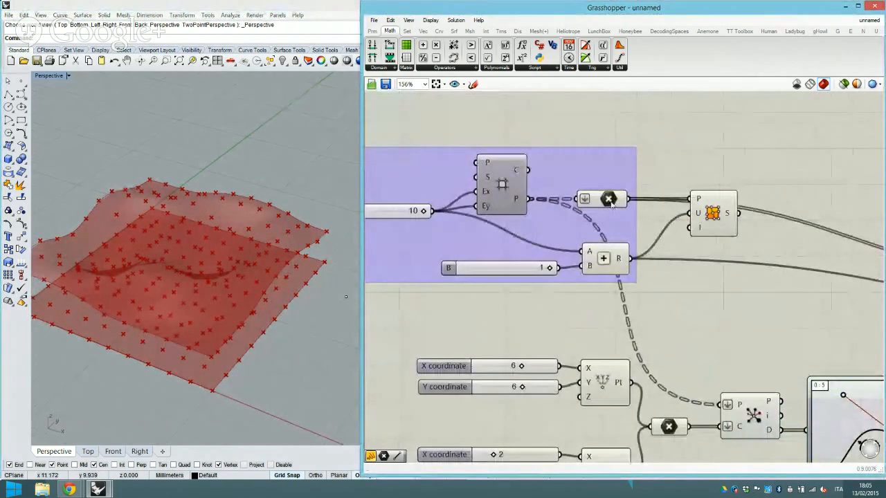
left_click(606, 203)
middle_click(608, 202)
left_click(640, 172)
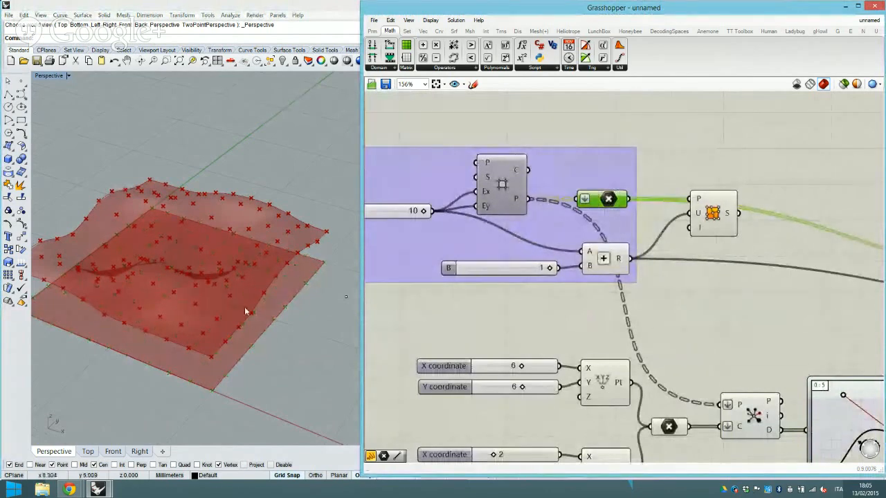
Turn off the preview of the Move component that raises the grid points.
right_click_drag(218, 290, 223, 293)
right_click_drag(210, 324, 213, 305)
right_click_drag(703, 330, 662, 272)
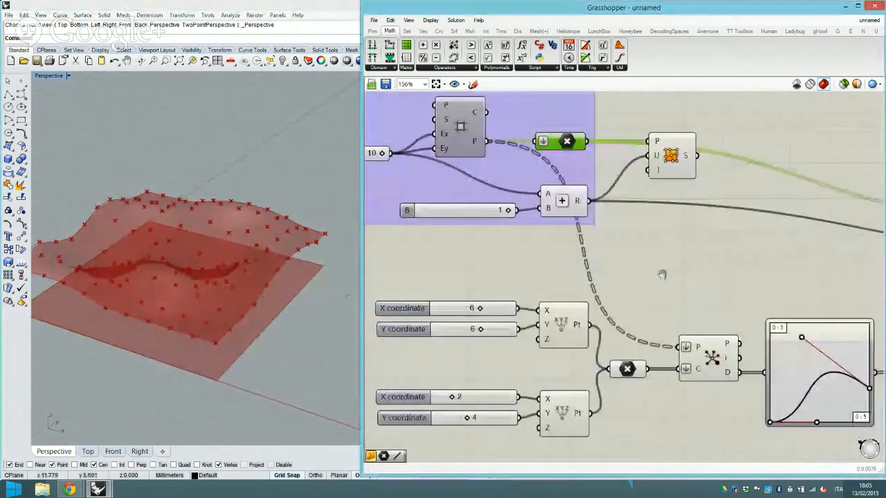
scroll(734, 316, "down", 2)
right_click_drag(804, 278, 600, 259)
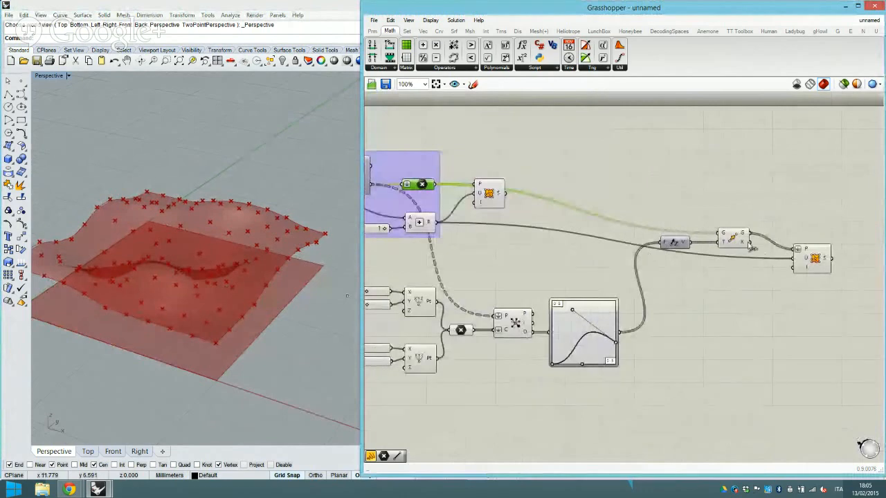
left_click(735, 241)
middle_click(735, 241)
left_click(758, 216)
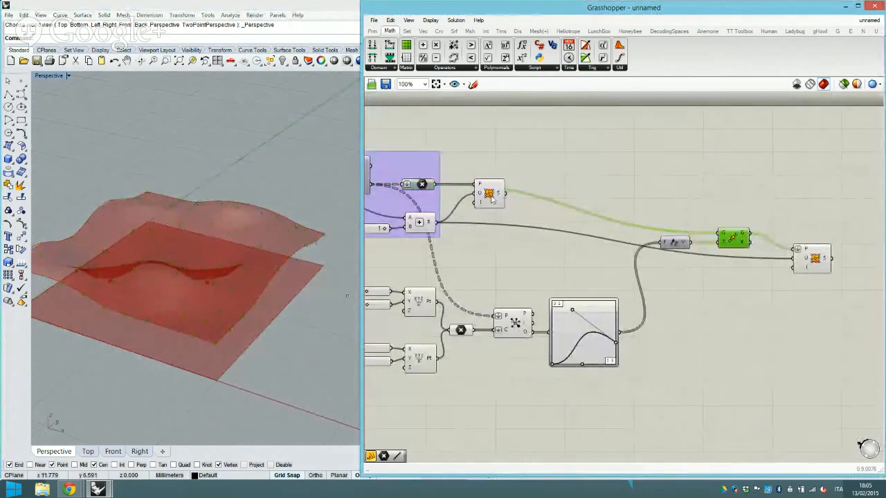
Hide the preview of the flat base surface, and reposition both surface components on the canvas.
left_click_drag(493, 199, 511, 225)
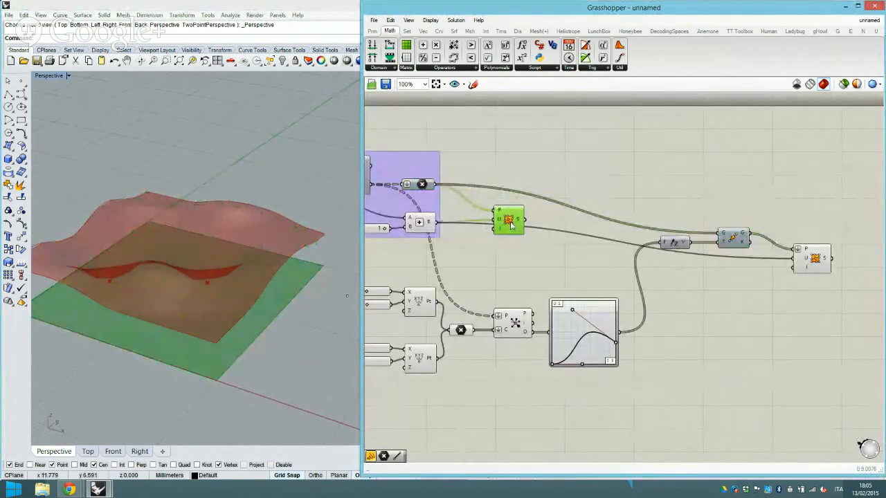
middle_click(507, 221)
left_click(529, 199)
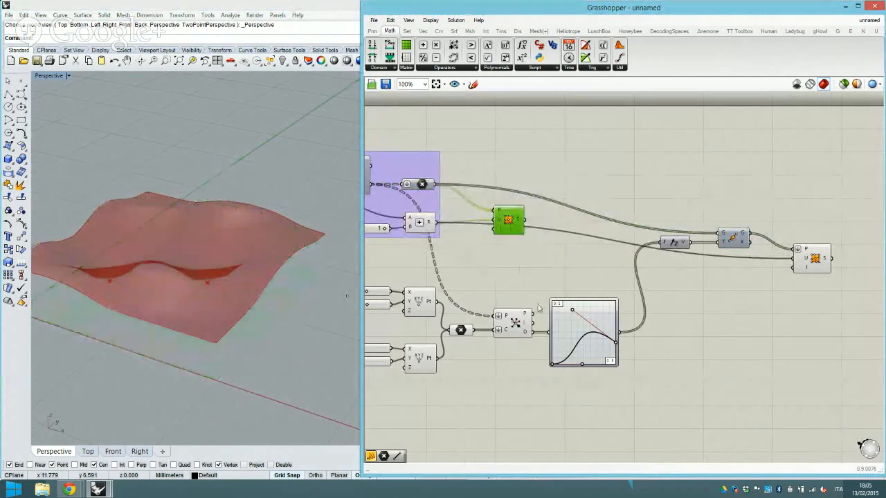
right_click_drag(576, 333, 558, 324)
left_click_drag(794, 253, 805, 220)
Set the first point's Y coordinate to 9 and the second point's X coordinate to 3, checking the surface in perspective.
right_click_drag(567, 278, 597, 274)
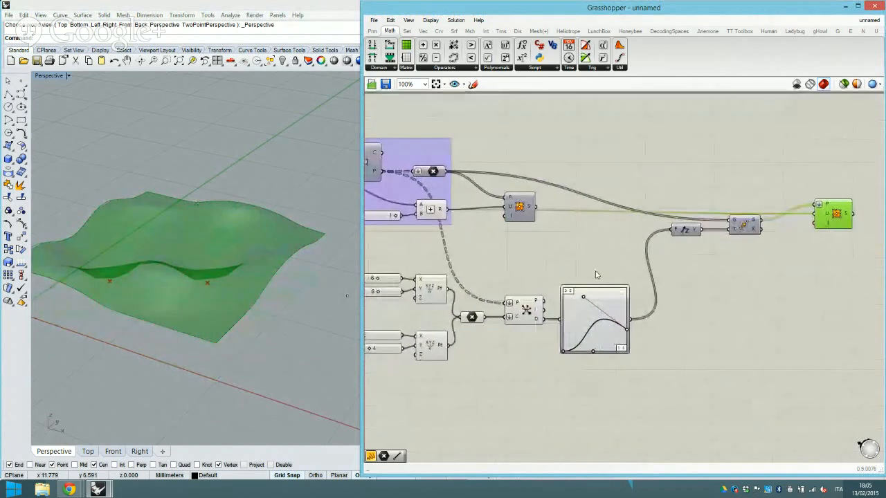
right_click_drag(424, 297, 510, 292)
left_click_drag(464, 286, 466, 286)
left_click_drag(447, 330, 451, 331)
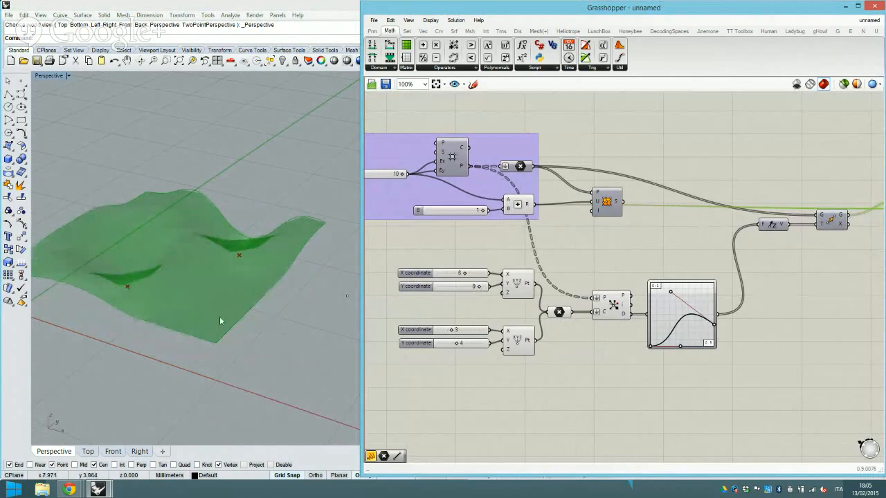
right_click_drag(219, 316, 221, 265)
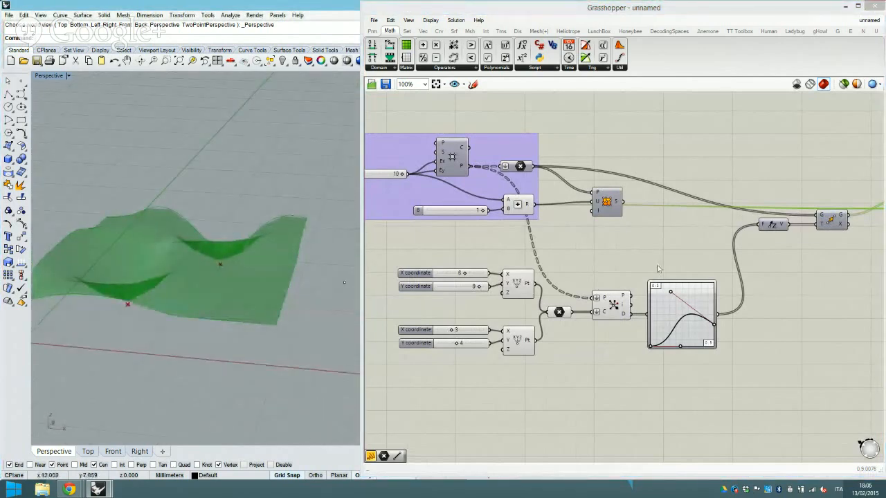
Put the Point parameter that collects the two constructed points into a group of its own.
right_click_drag(658, 268, 536, 291)
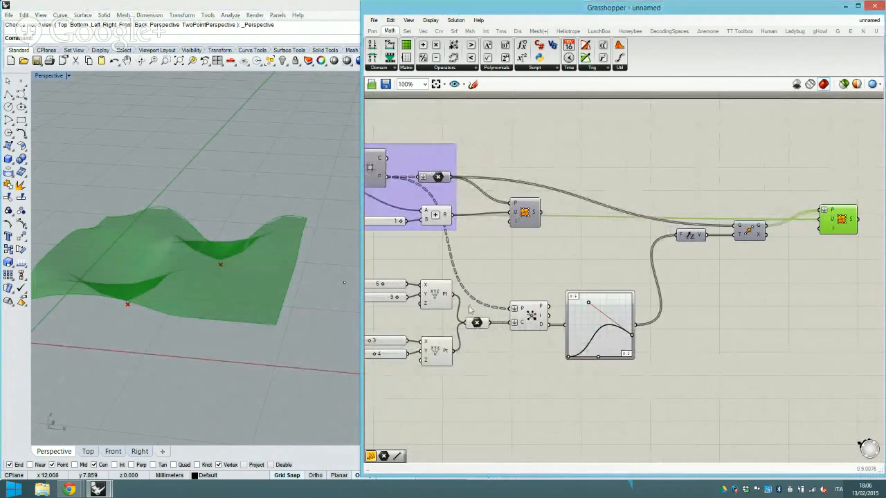
left_click(476, 323)
middle_click(475, 318)
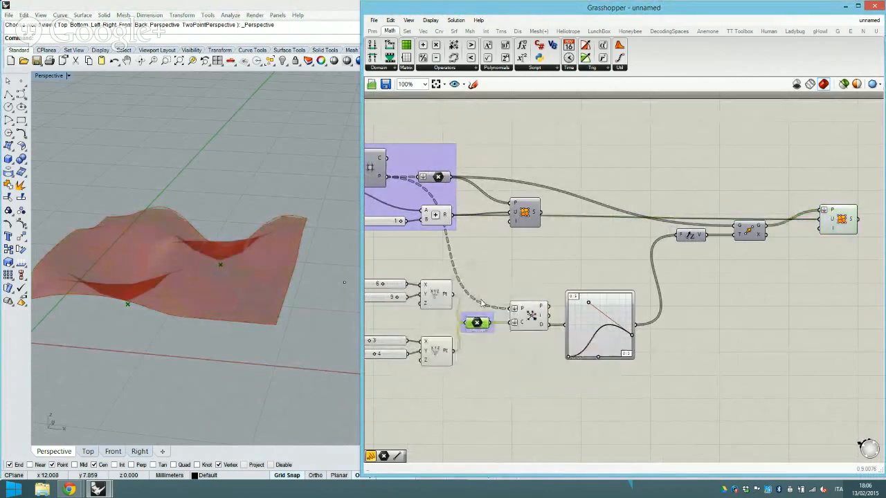
Line up the final surface component with the Move component and view the surface from another angle.
right_click_drag(621, 266, 564, 267)
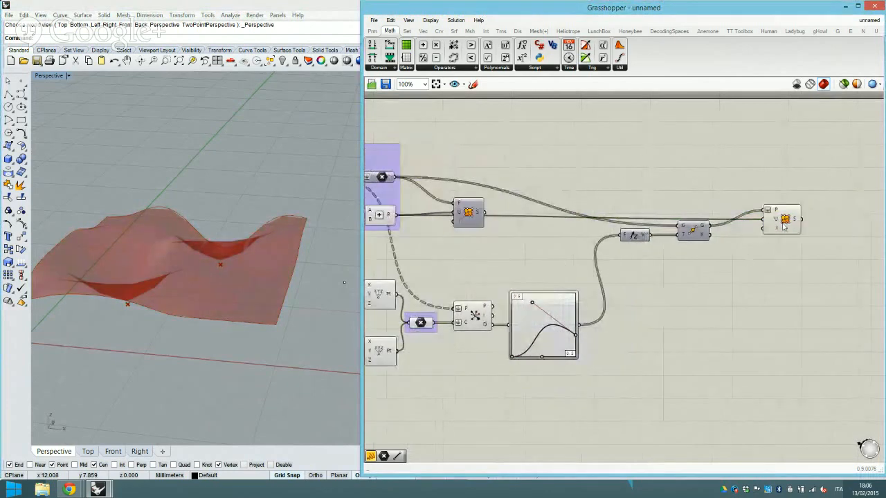
left_click_drag(784, 220, 778, 241)
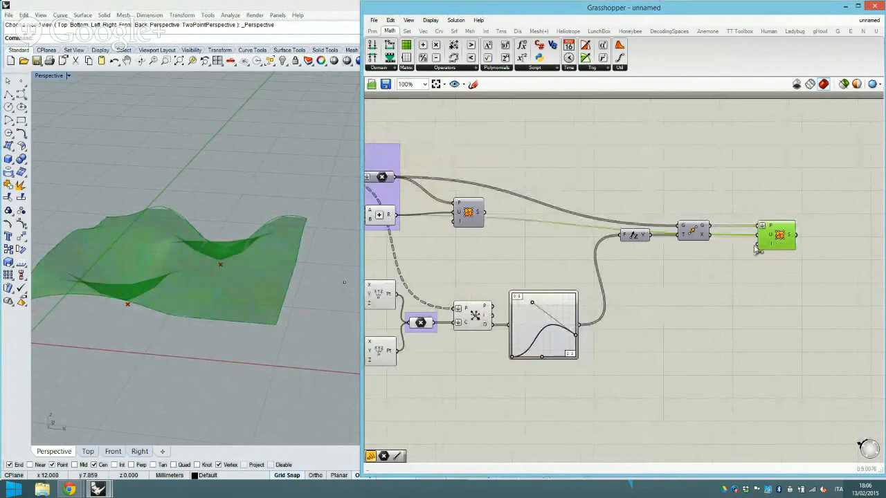
mouse_move(279, 259)
right_mouse_down()
mouse_move(275, 290)
mouse_move(283, 267)
mouse_move(267, 277)
mouse_move(278, 272)
right_mouse_up()
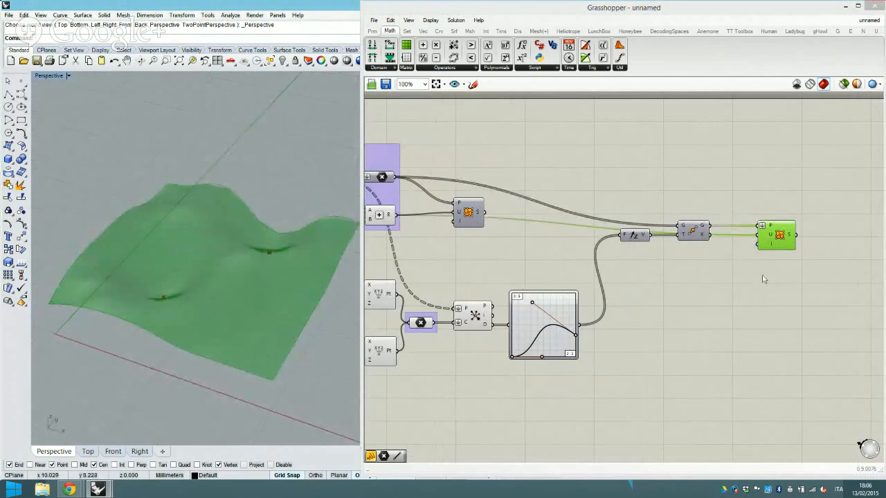
Add a Mesh Surface component after the final surface component and connect the resulting surface to its S input.
right_click_drag(763, 277, 708, 275)
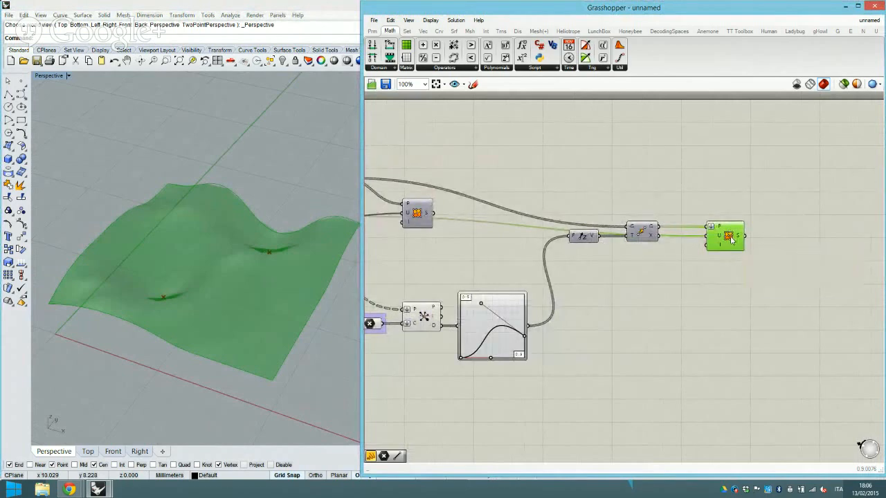
right_click_drag(731, 238, 659, 240)
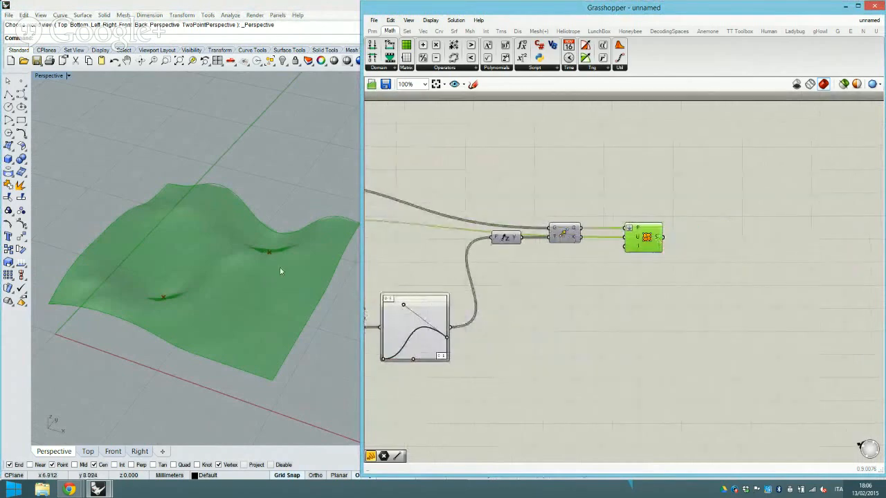
right_click_drag(281, 268, 260, 272)
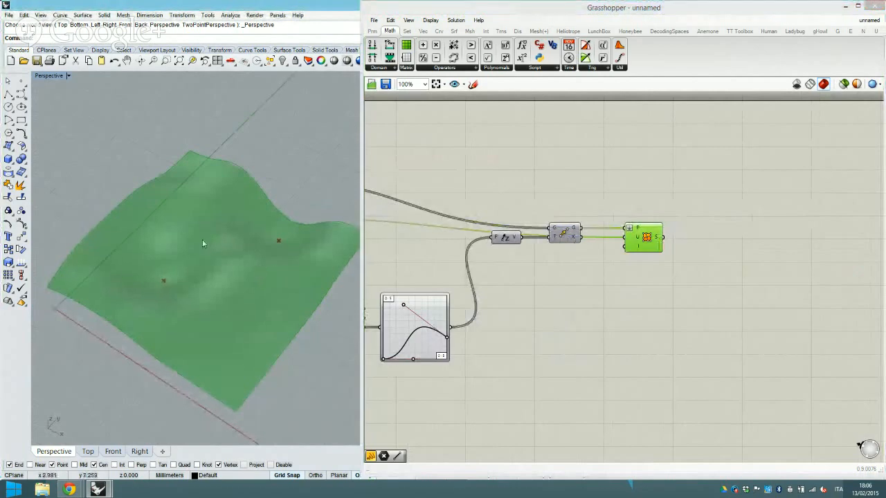
double_click(725, 294)
type("mesh")
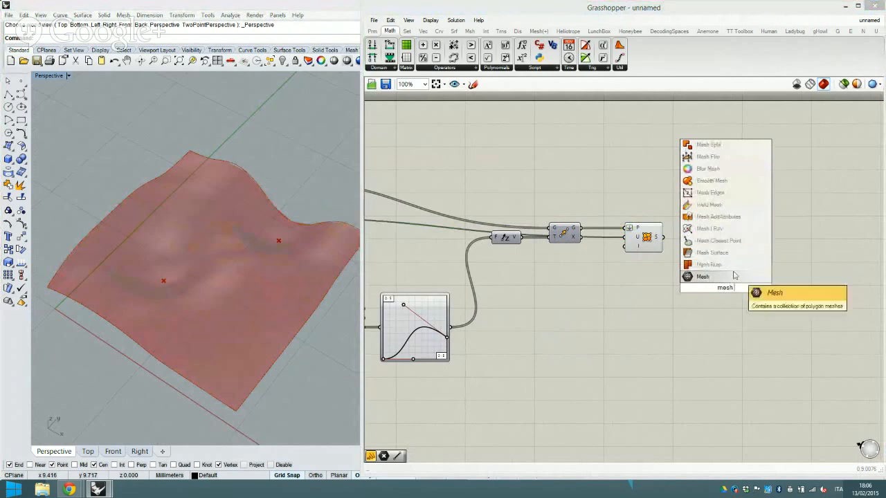
left_click(702, 277)
left_click_drag(723, 284, 743, 282)
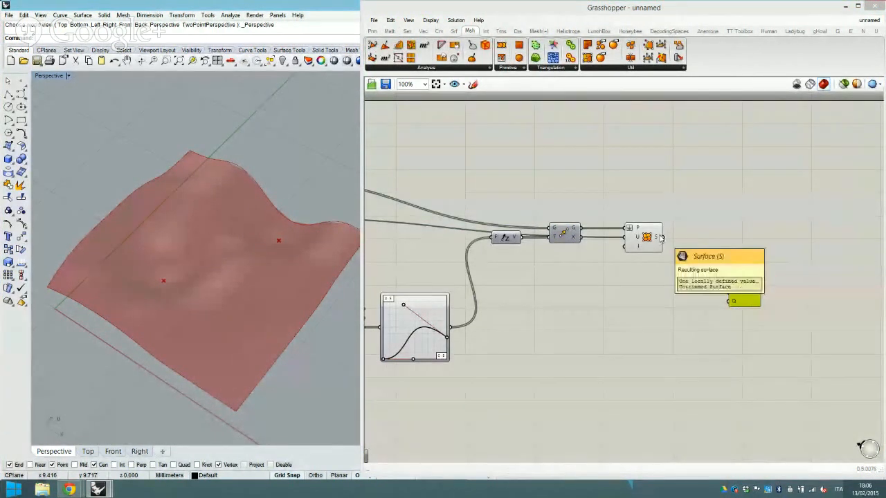
left_click_drag(660, 237, 732, 268)
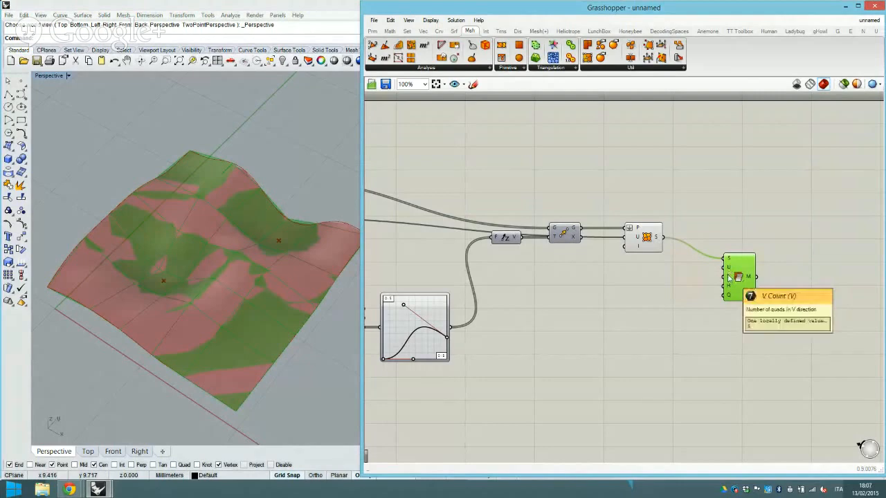
Hide the preview of the final surface component that feeds the Mesh Surface component.
left_click(643, 237)
middle_click(643, 237)
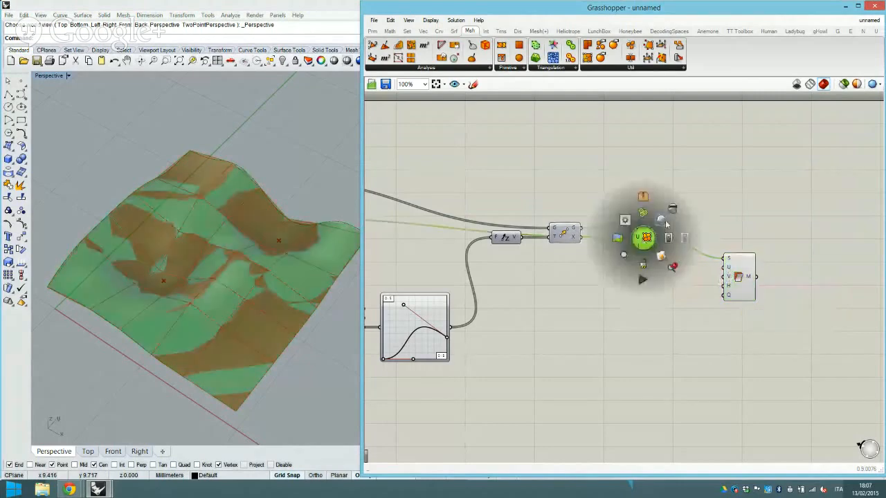
left_click(666, 224)
Connect the result of the Addition component to both the U Count and V Count inputs of Mesh Surface.
right_click_drag(655, 287, 678, 291)
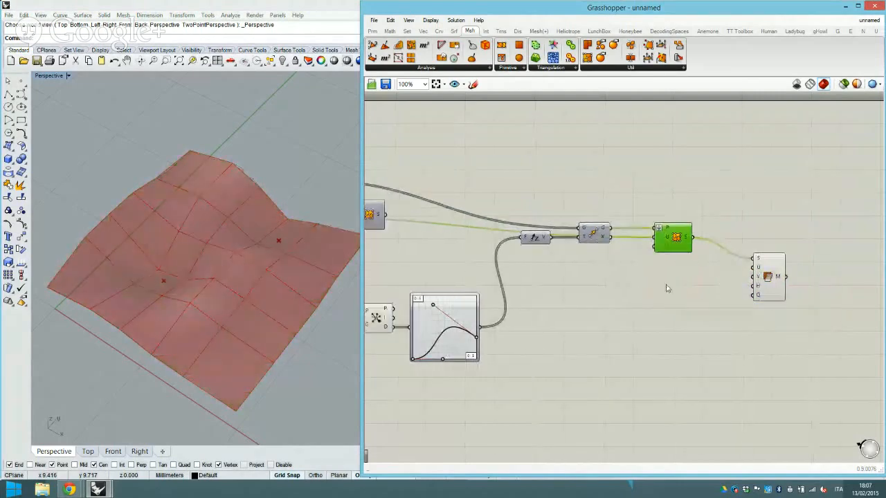
right_click_drag(415, 242, 665, 274)
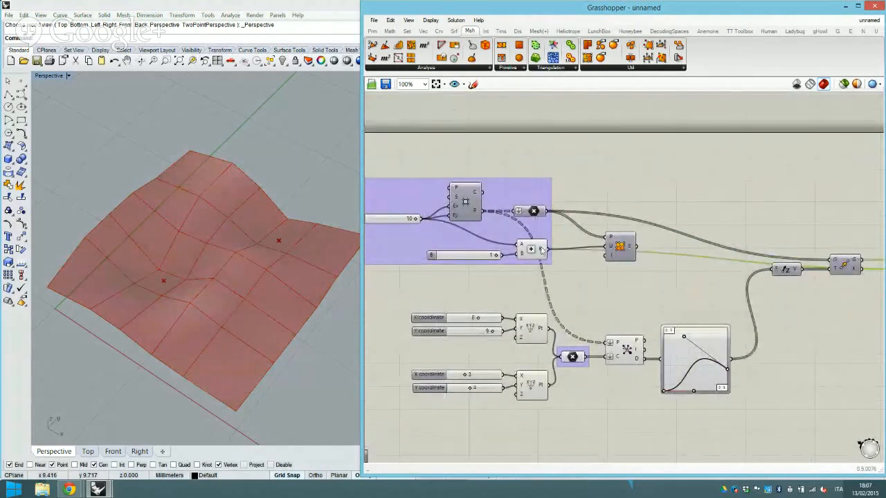
right_click_drag(552, 257, 430, 256)
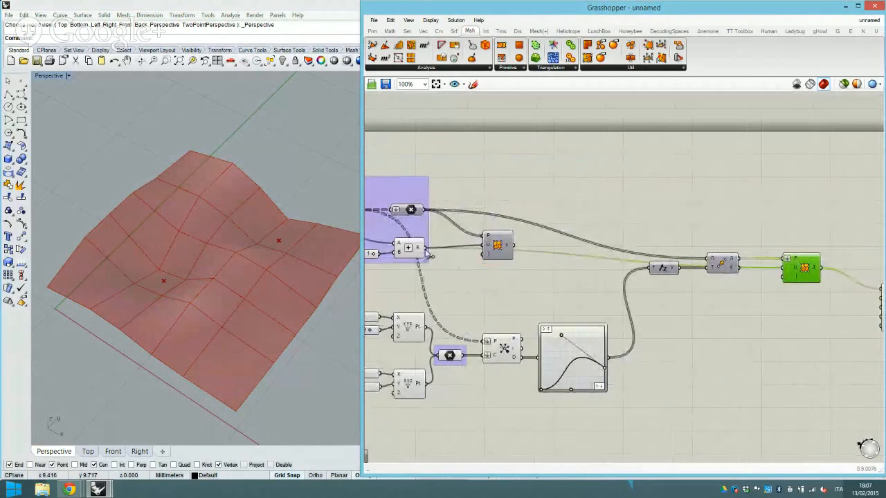
left_click_drag(424, 248, 848, 298)
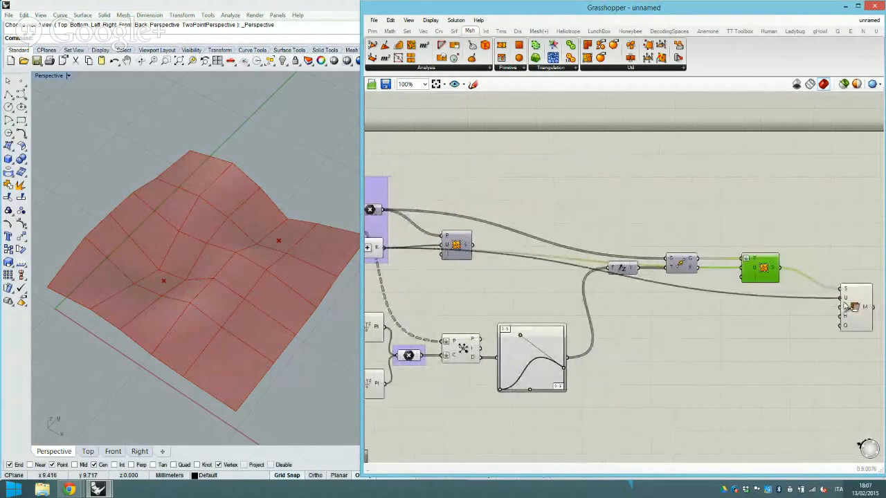
left_click_drag(385, 248, 840, 307)
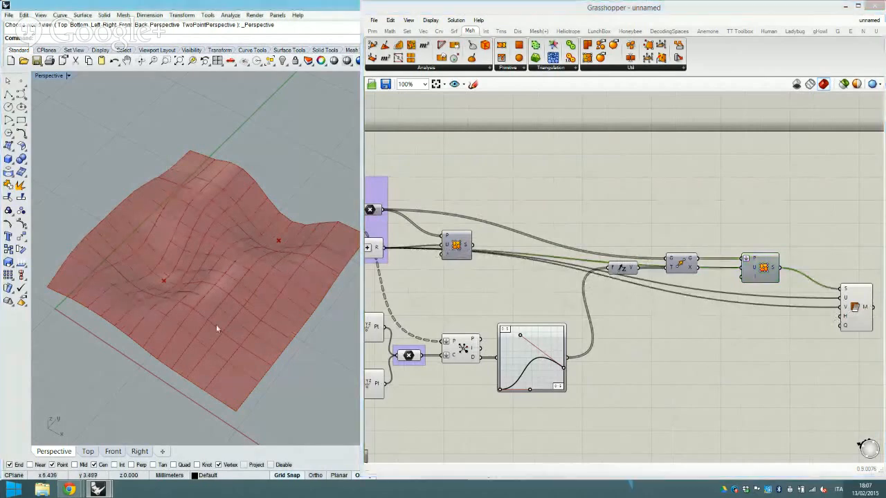
right_click_drag(217, 326, 235, 265)
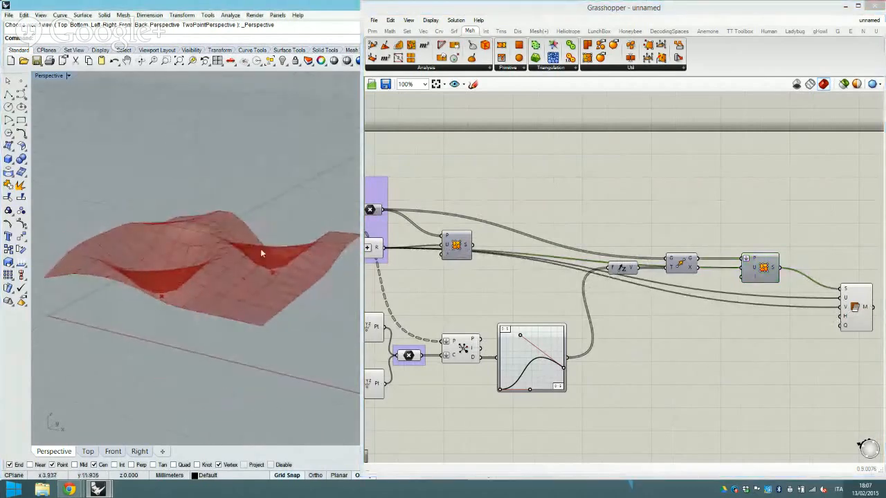
right_click_drag(243, 229, 197, 291)
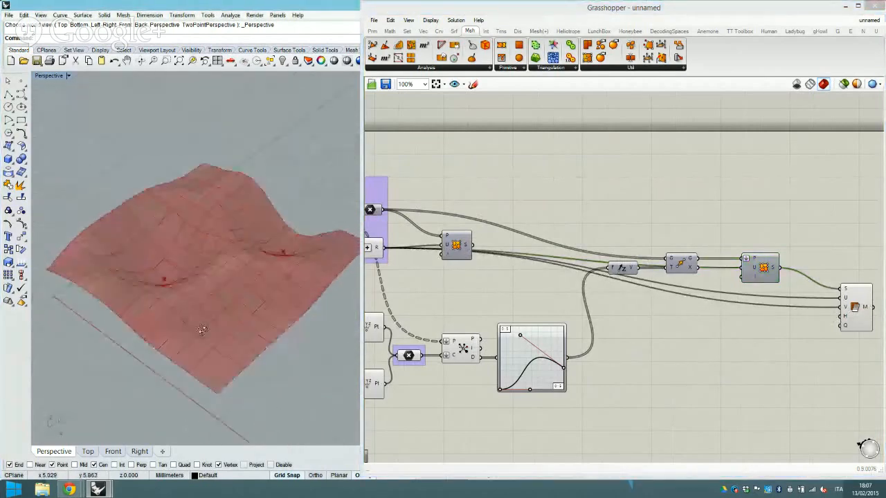
Shift the Mesh Surface component slightly upward on the canvas and view the mesh from a lower angle.
right_click_drag(808, 291, 684, 270)
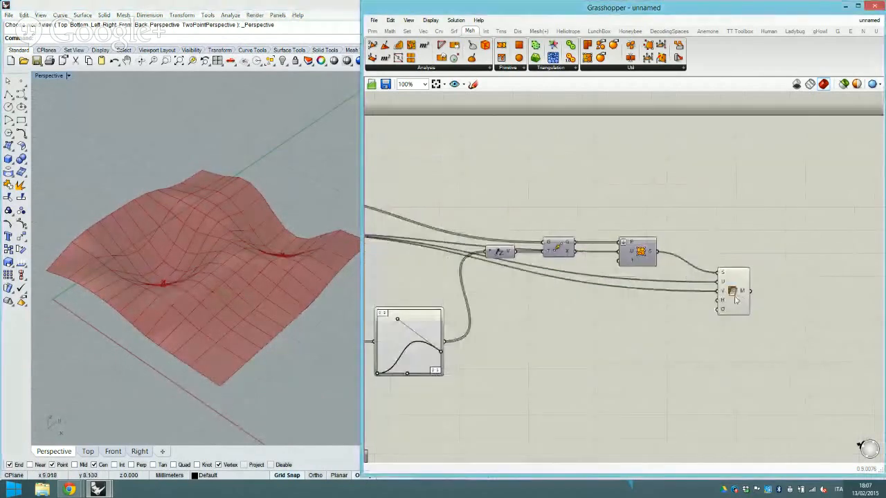
left_click(738, 287)
mouse_move(746, 289)
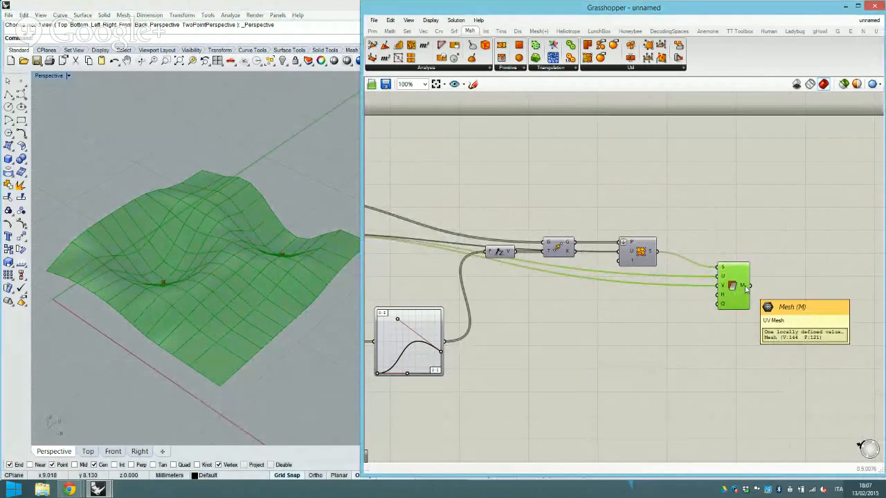
right_click_drag(745, 289, 693, 268)
left_click(675, 304)
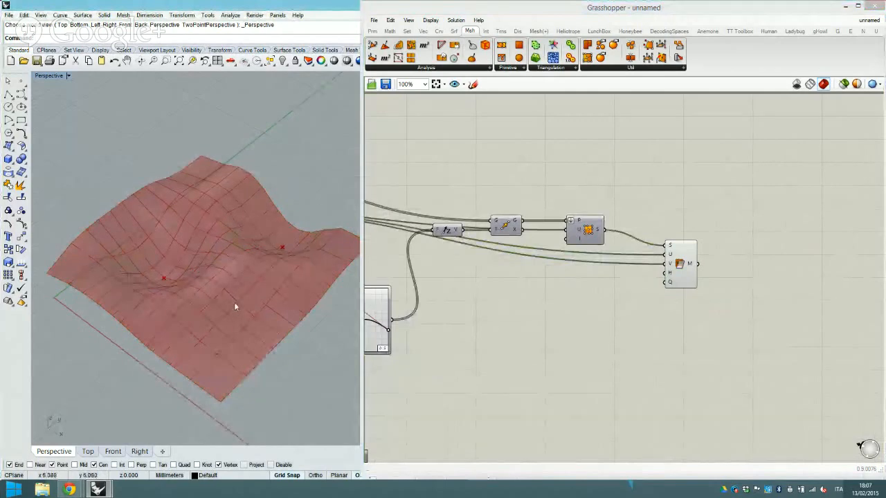
right_click_drag(223, 305, 232, 263)
right_click_drag(741, 297, 704, 292)
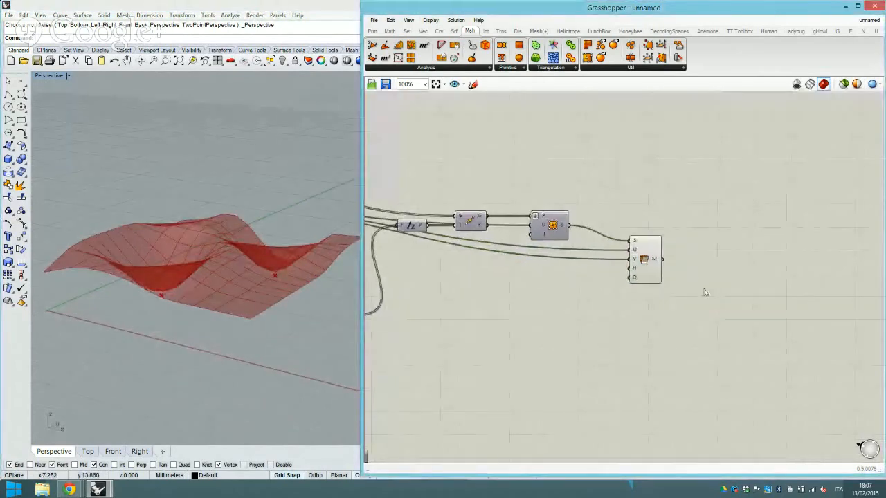
Add a Deconstruct Mesh component beside Mesh Surface and feed it the generated mesh.
double_click(732, 306)
type("decompose")
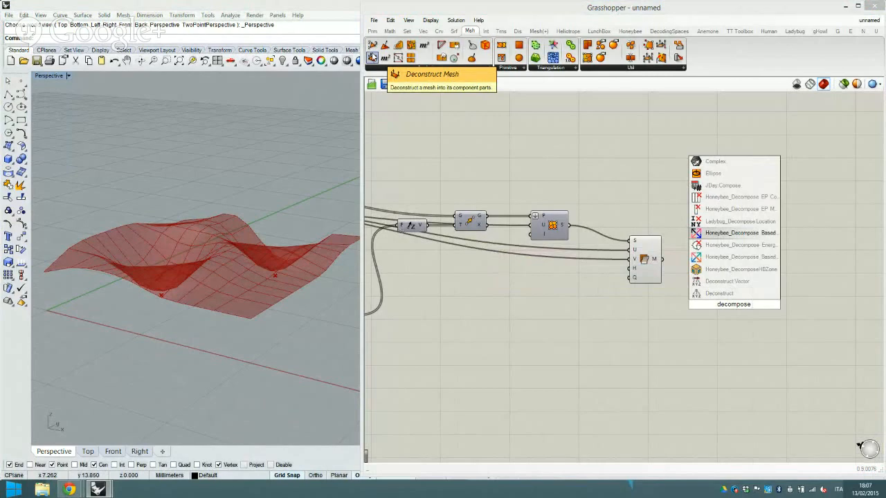
left_click_drag(372, 57, 699, 261)
left_click(645, 259)
middle_click(646, 253)
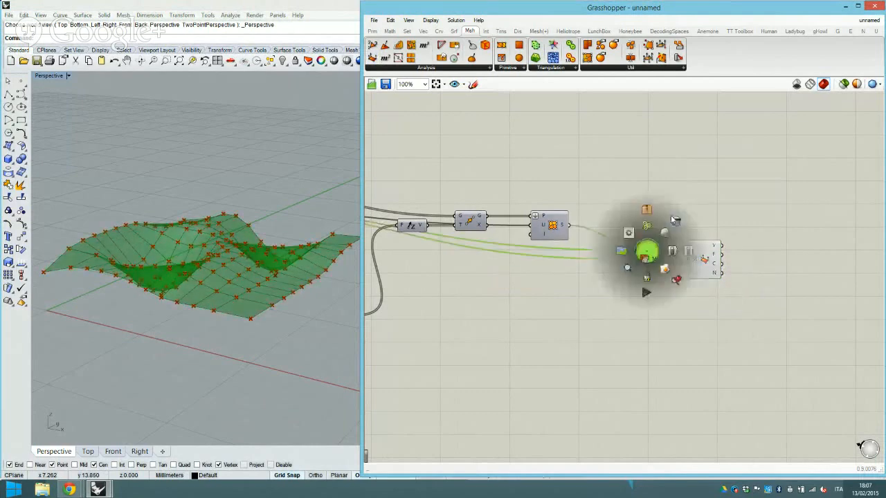
left_click(676, 227)
Add a point Deconstruct component beside Deconstruct Mesh, feed it the mesh vertices, and locate the component in its category.
right_click_drag(719, 269, 665, 261)
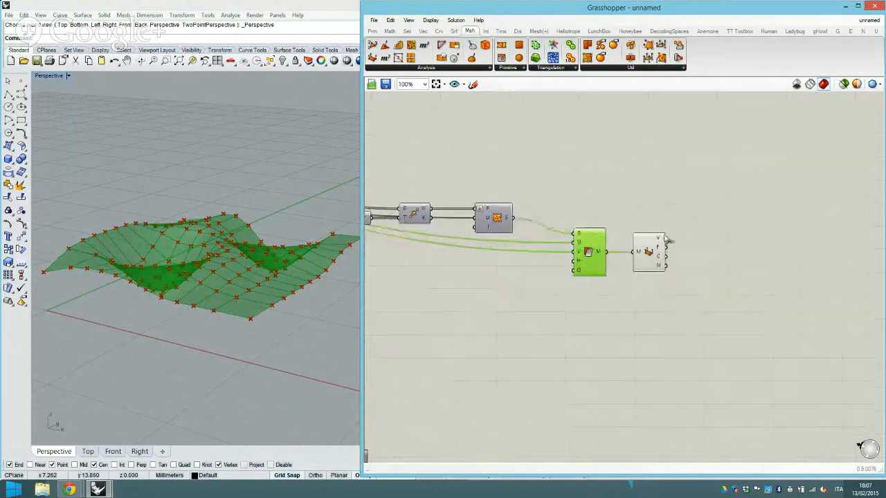
scroll(666, 254, "up", 2)
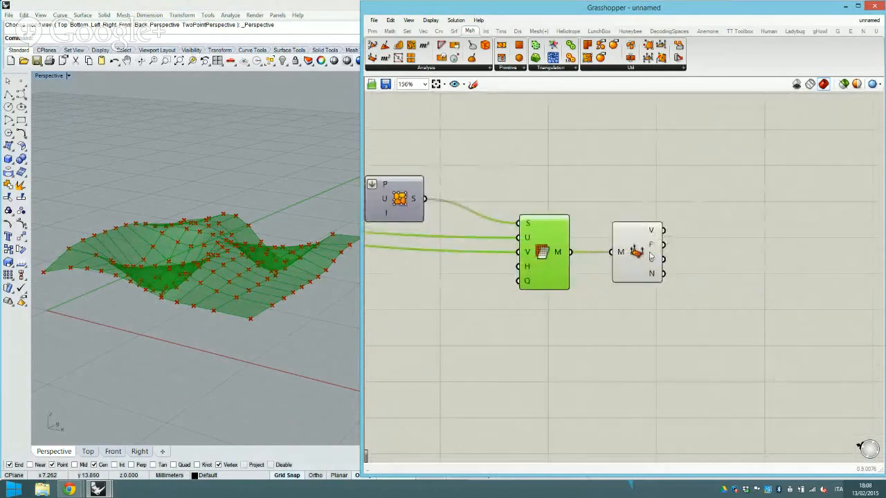
mouse_move(652, 246)
right_click_drag(685, 236, 588, 235)
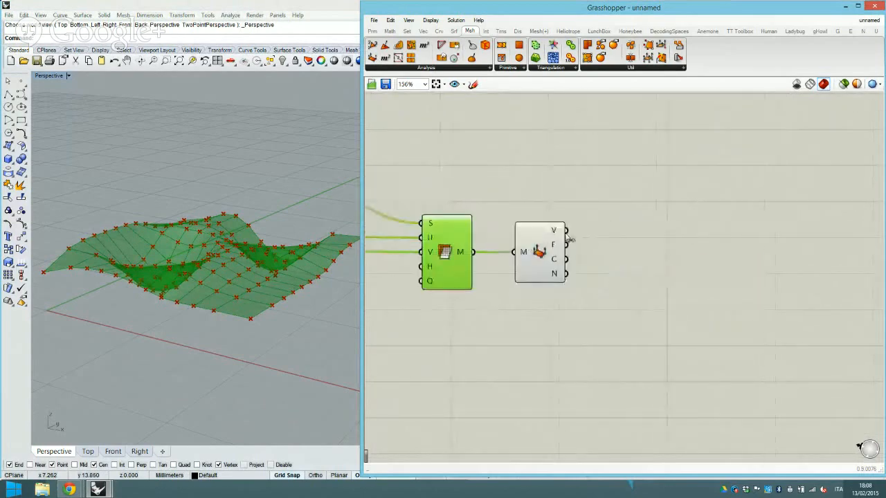
mouse_move(558, 233)
double_click(683, 265)
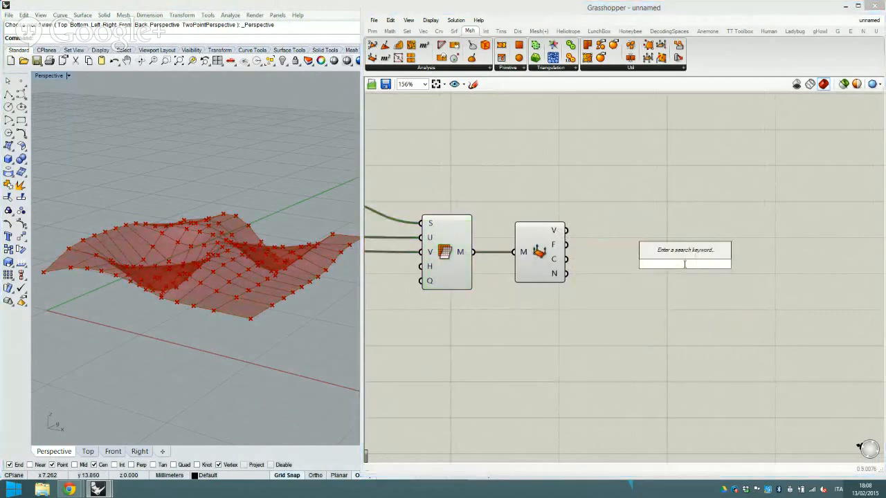
type("de")
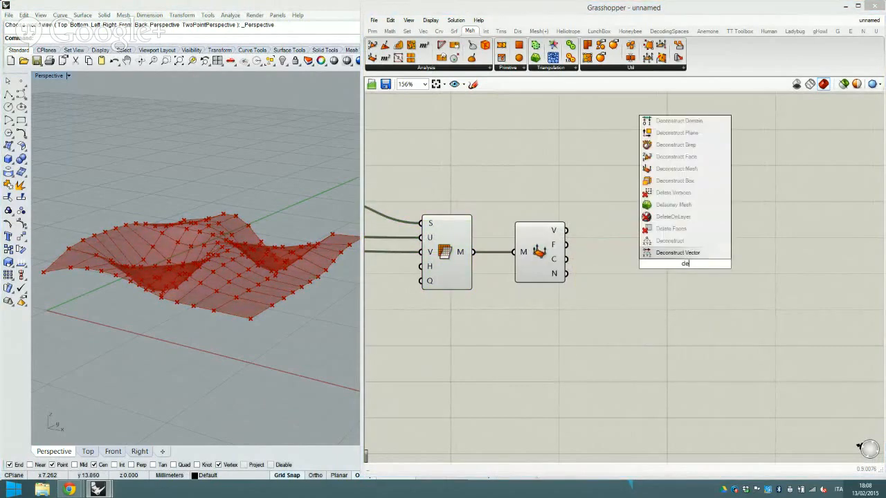
left_click(691, 242)
left_click_drag(566, 231, 647, 239)
left_click_drag(681, 267, 626, 234)
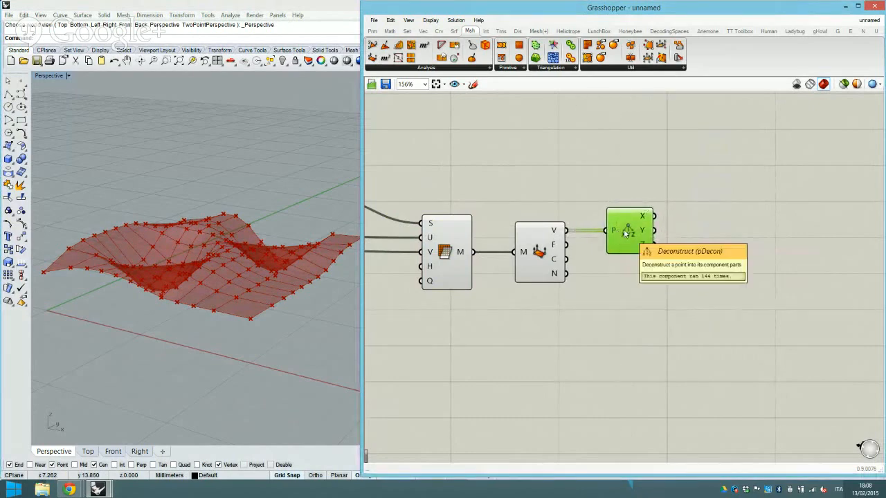
left_click(626, 232, "ctrl+alt")
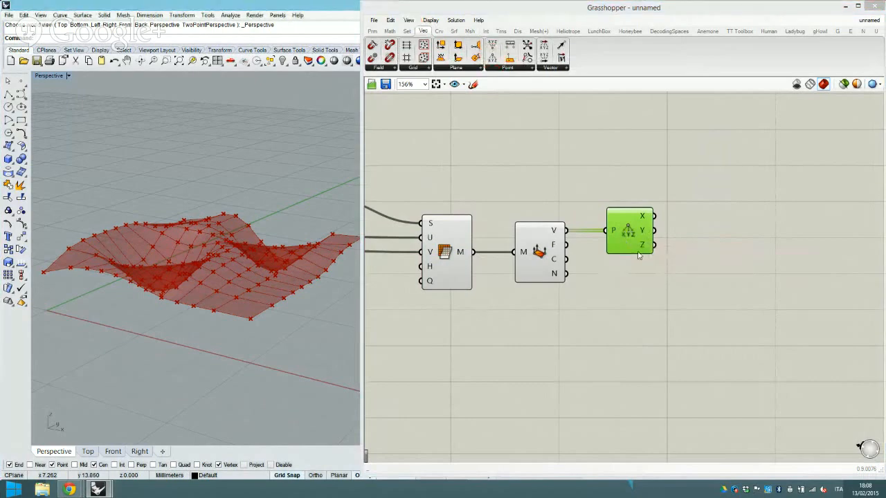
mouse_move(561, 229)
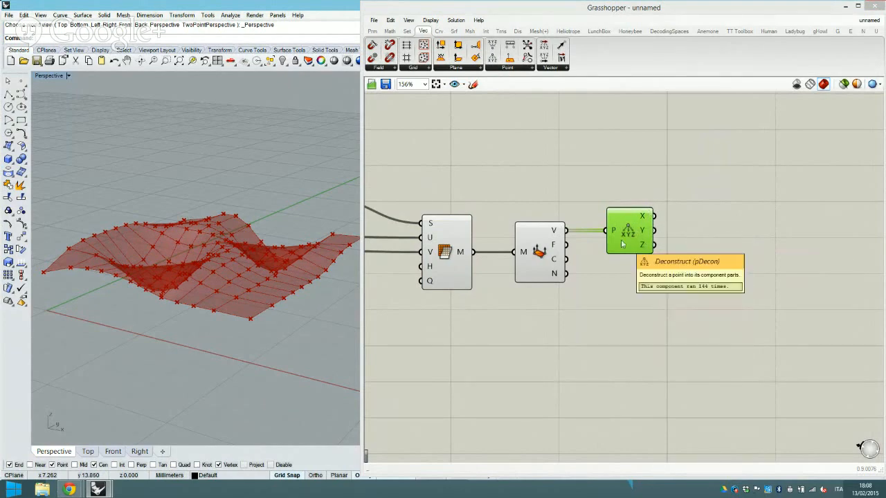
Add a Gradient component beside the point Deconstruct and connect the Z coordinates to its t input.
right_click_drag(304, 278, 257, 332)
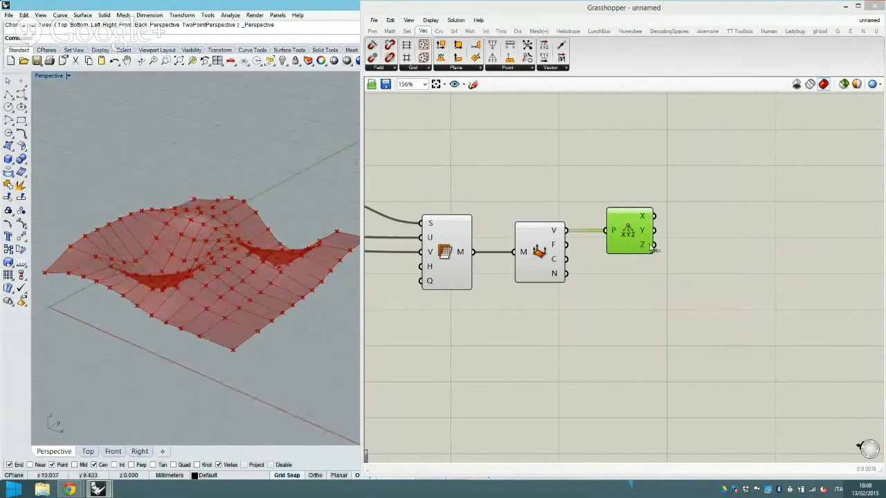
right_click_drag(679, 259, 618, 253)
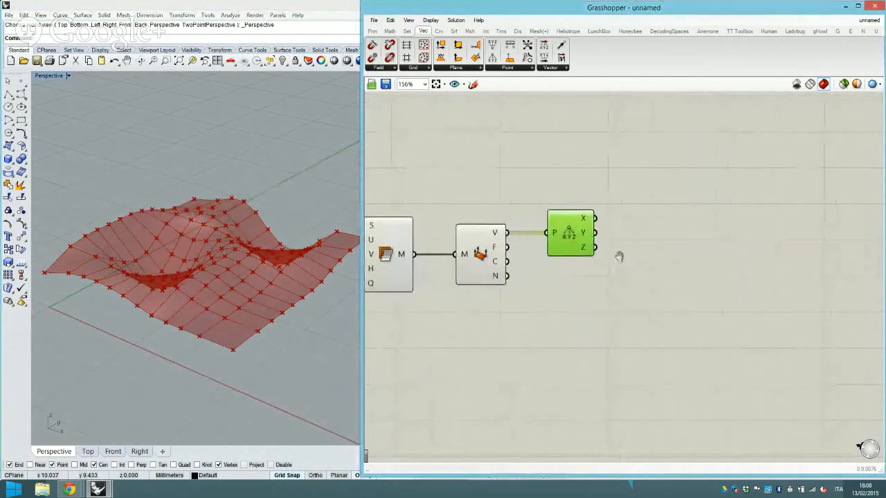
left_click(372, 32)
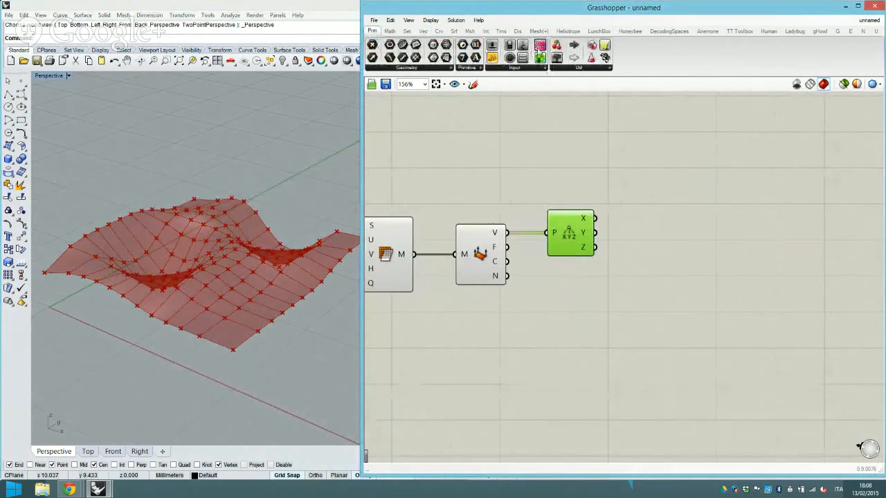
left_click(533, 69)
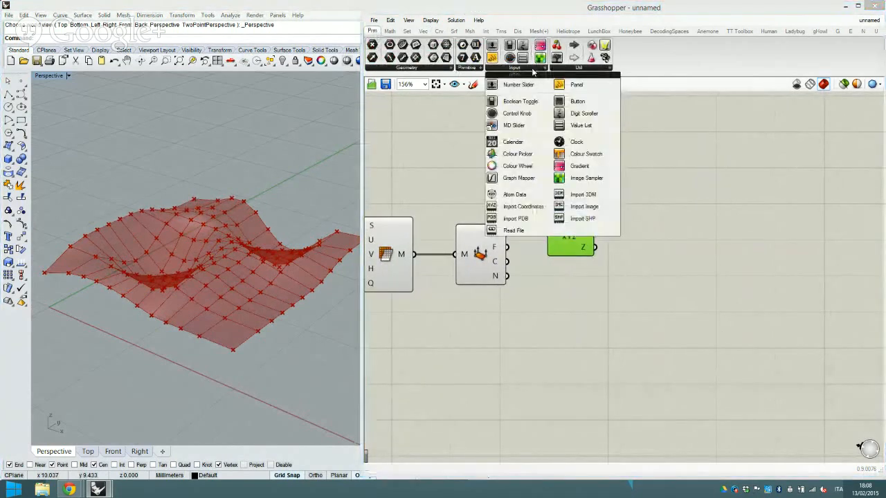
left_click(576, 167)
left_click(699, 200)
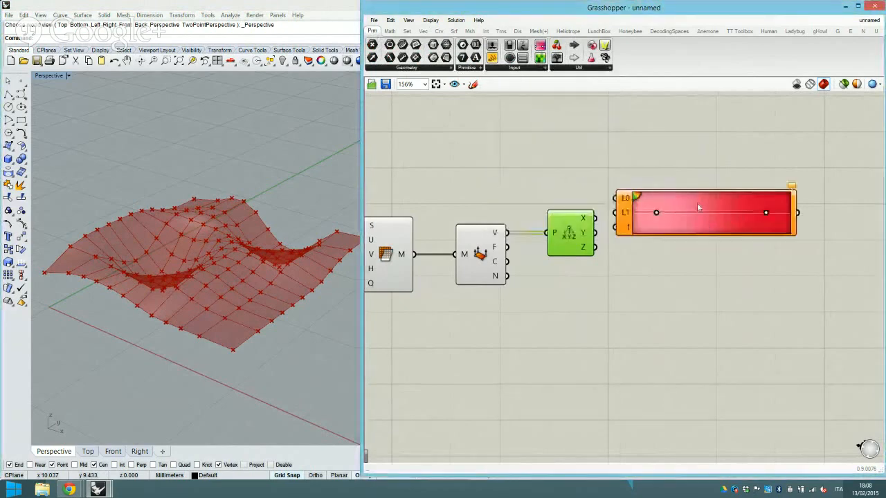
left_click_drag(627, 207, 670, 221)
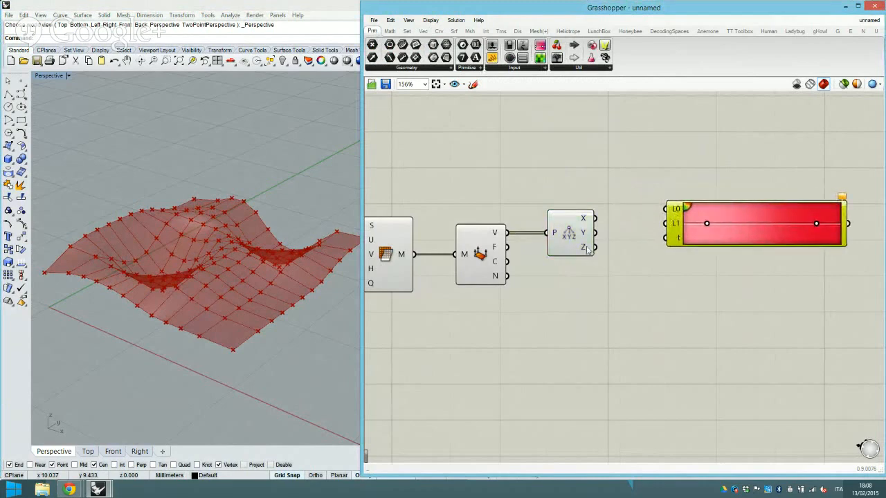
left_click_drag(594, 247, 667, 238)
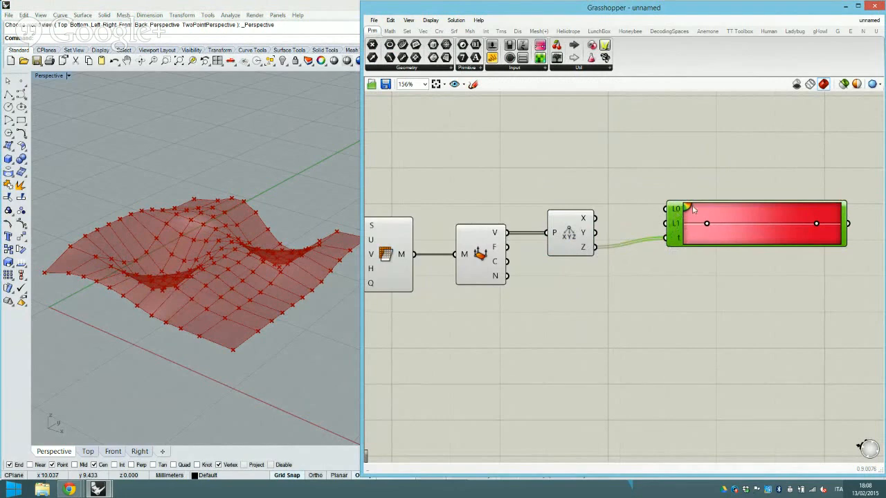
Move the Gradient component farther from the point Deconstruct to make room between them.
left_click_drag(739, 210, 751, 216)
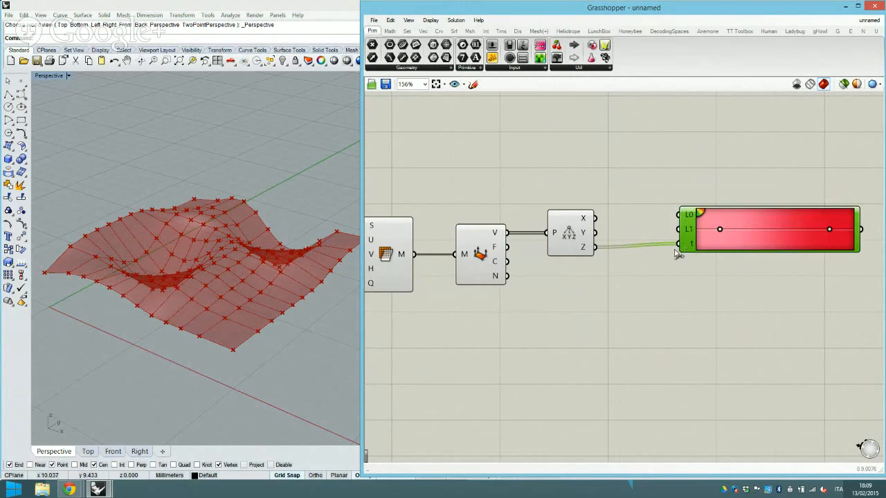
left_click_drag(690, 221, 714, 224)
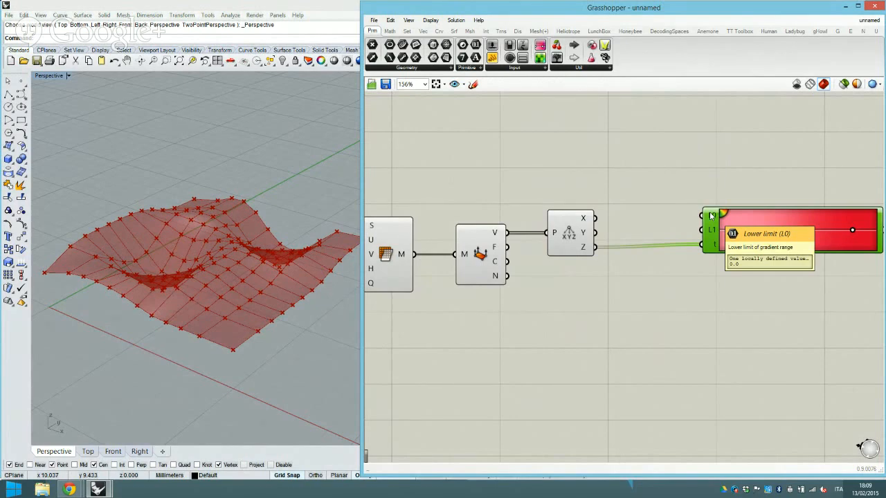
double_click(653, 181)
type("deco")
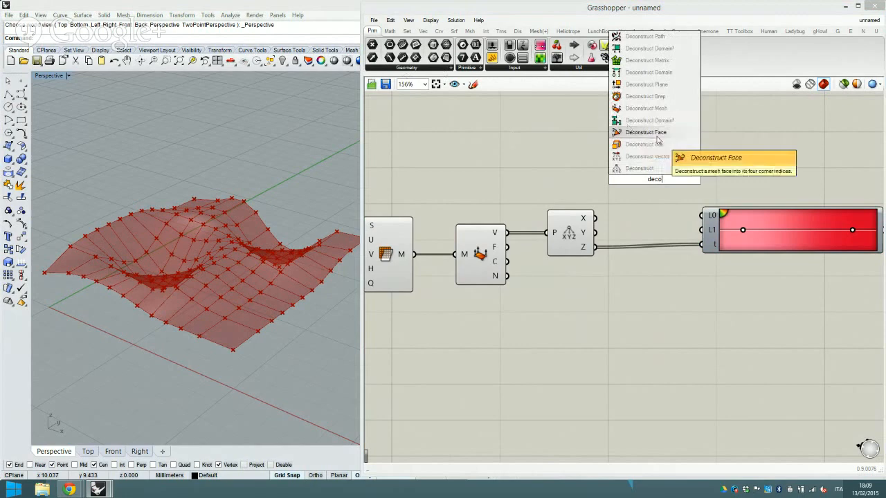
Add a Bounds component between the point Deconstruct and the Gradient and feed it the vertices' Z coordinates.
double_click(556, 172)
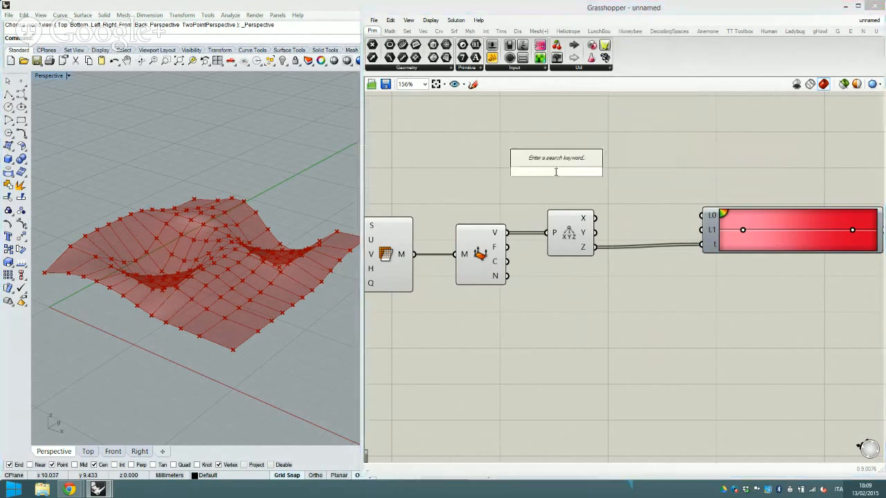
type("do")
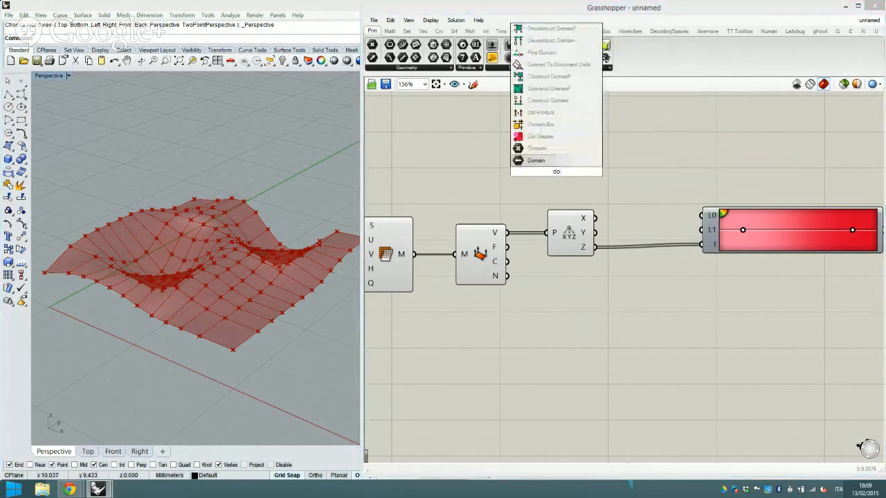
type("main bou")
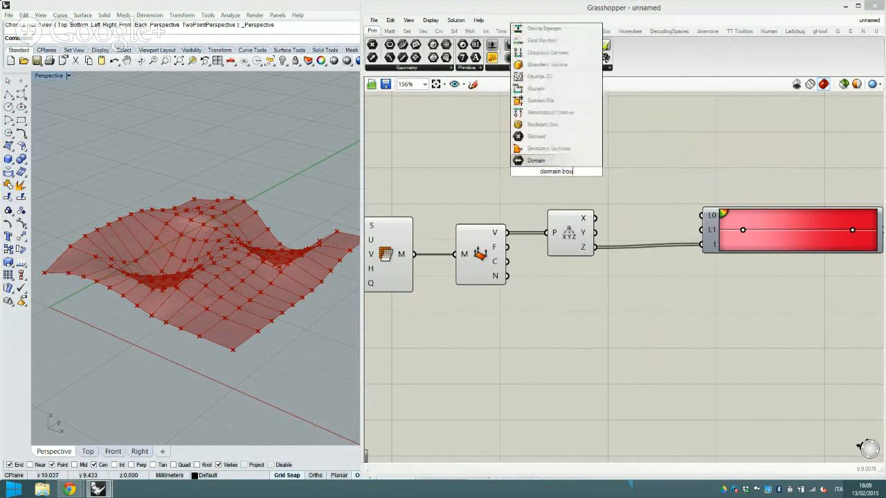
type("nds")
key("Return")
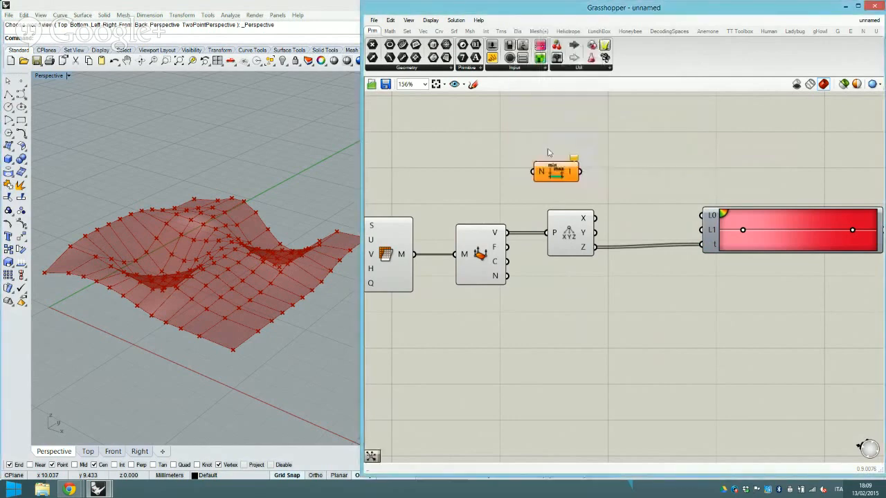
left_click_drag(554, 170, 670, 183)
left_click_drag(594, 247, 643, 192)
Move the Gradient farther away, add a Deconstruct Domain component after Bounds, and feed it the Bounds domain.
right_click_drag(676, 232, 619, 248)
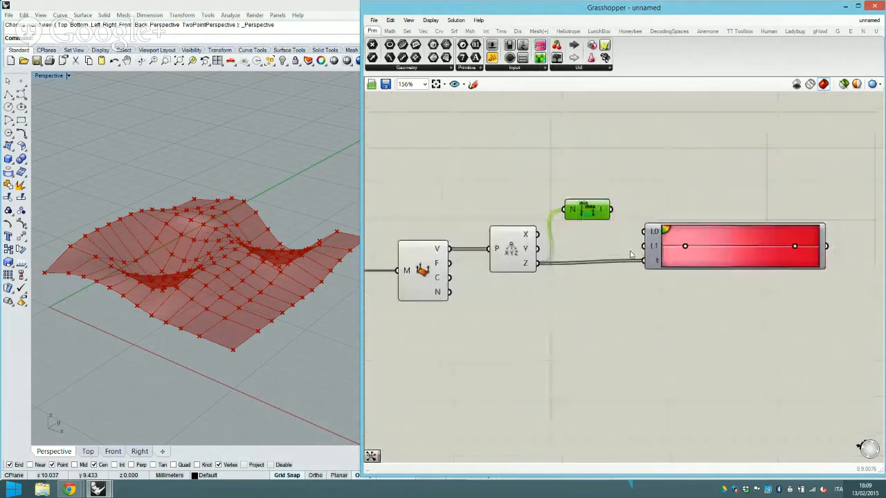
left_click_drag(658, 240, 746, 240)
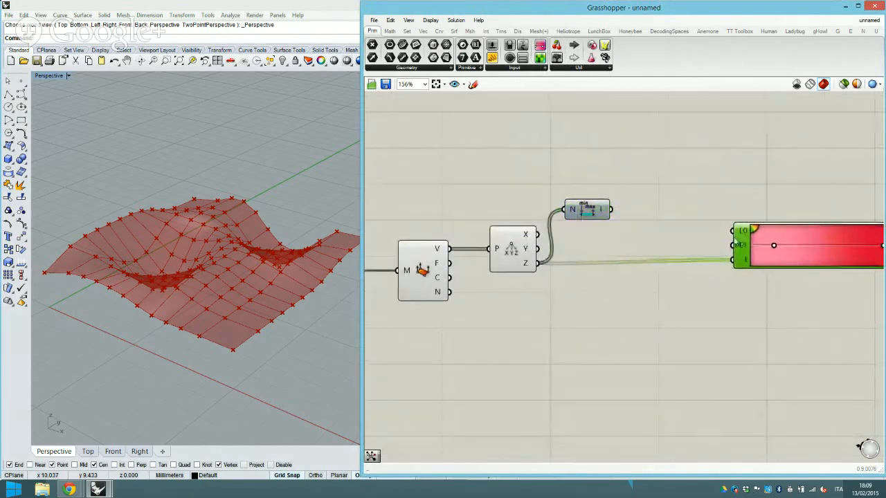
double_click(660, 220)
type("deconstru")
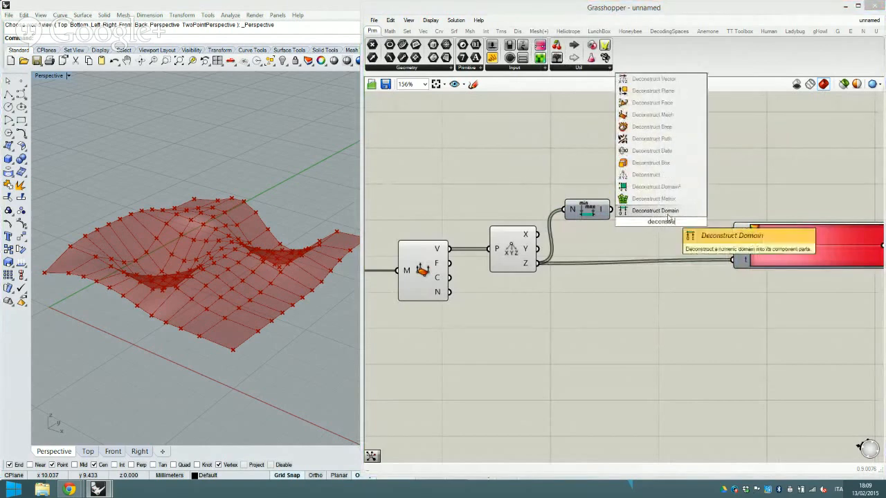
key("Return")
left_click_drag(612, 210, 644, 206)
Add a panel to read the domain's start and end values, and check the Bounds output in a temporary panel.
left_click_drag(492, 58, 735, 151)
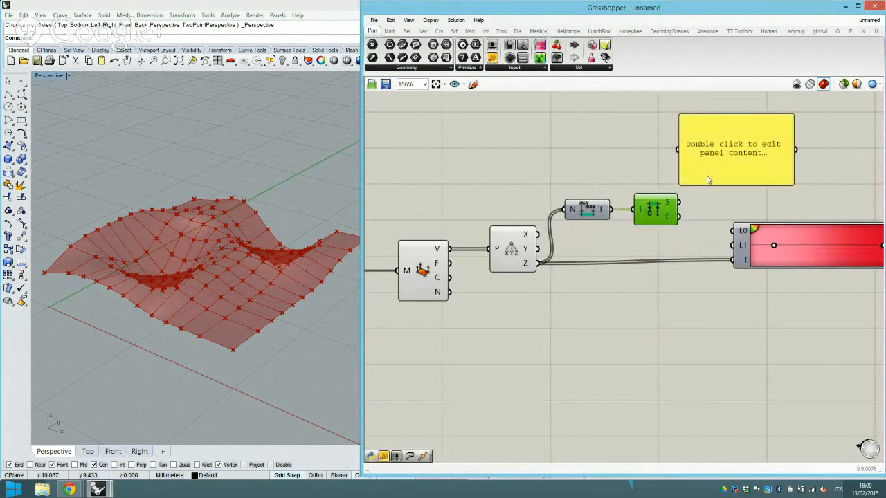
left_click_drag(680, 203, 677, 150)
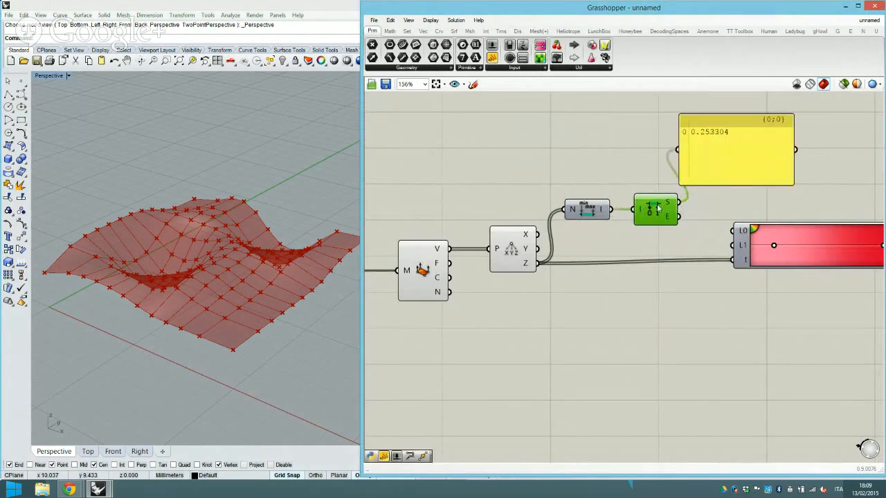
left_click_drag(679, 217, 648, 145)
left_click_drag(611, 210, 612, 147)
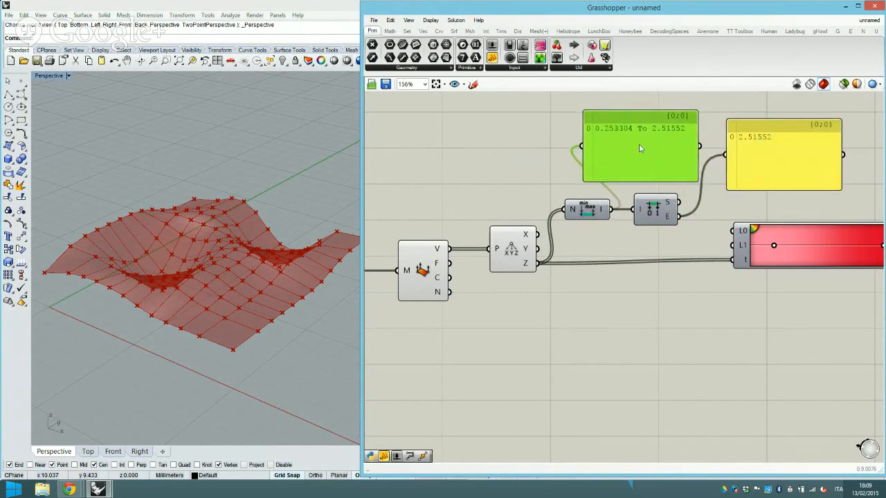
key("Delete")
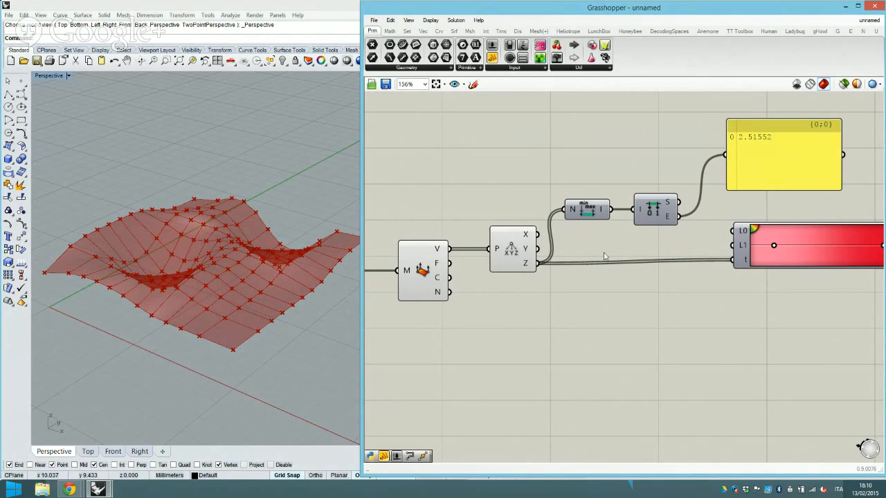
Duplicate the panel above the existing one and connect it to the S output of Deconstruct Domain.
right_click_drag(660, 245, 609, 262)
left_click_drag(683, 197, 713, 125)
key("alt")
right_click_drag(714, 125, 704, 172)
left_click_drag(617, 265, 675, 167)
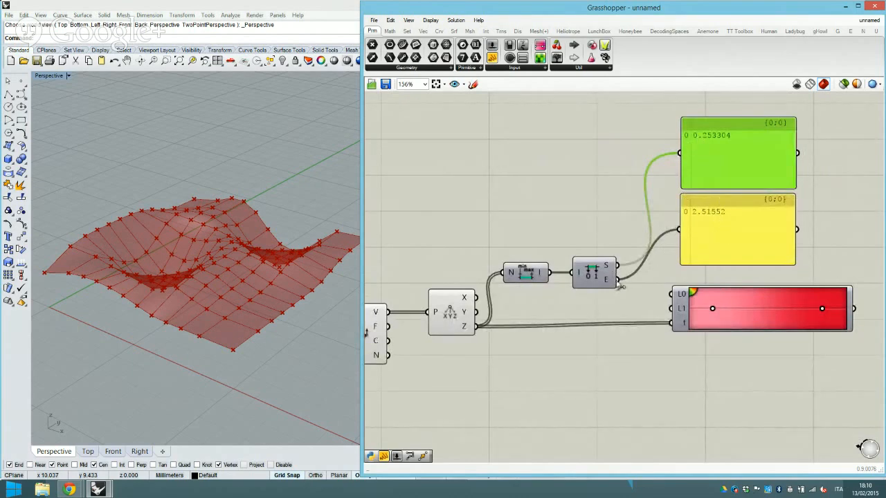
Connect the domain's start to the Gradient's L0 and its end to L1, and lower Bounds and Deconstruct Domain slightly.
left_click_drag(617, 280, 668, 313)
left_click_drag(615, 265, 670, 294)
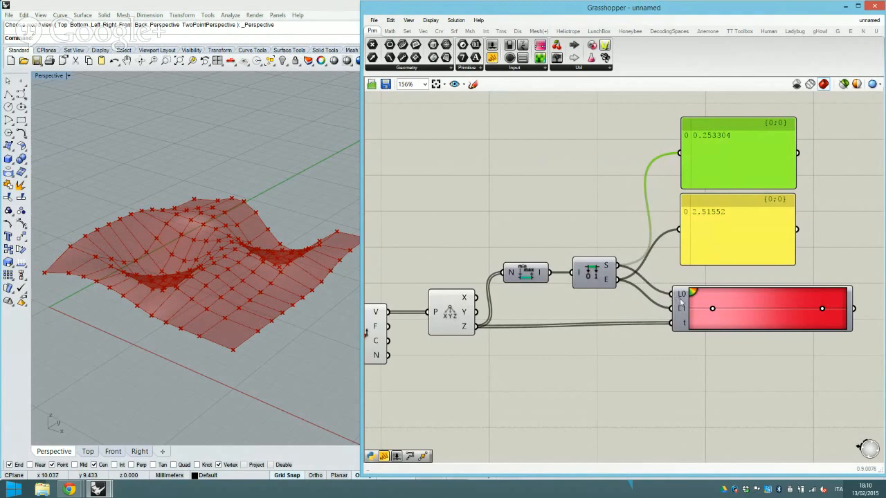
left_click_drag(605, 306, 512, 246)
left_click_drag(589, 272, 599, 291)
left_click(642, 240)
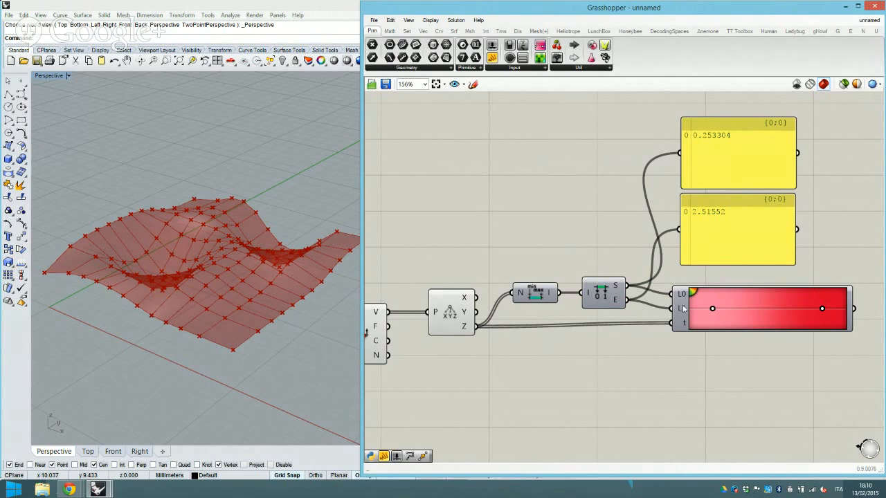
Add a Mesh Colours component beyond the Gradient and locate it in its component category.
right_click_drag(759, 333, 694, 347)
scroll(687, 335, "down", 2)
scroll(701, 291, "down", 1)
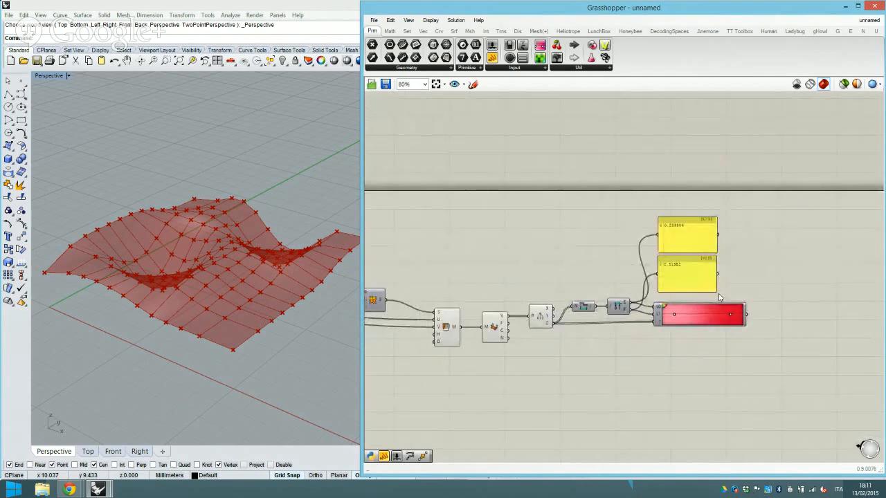
right_click_drag(754, 263, 697, 248)
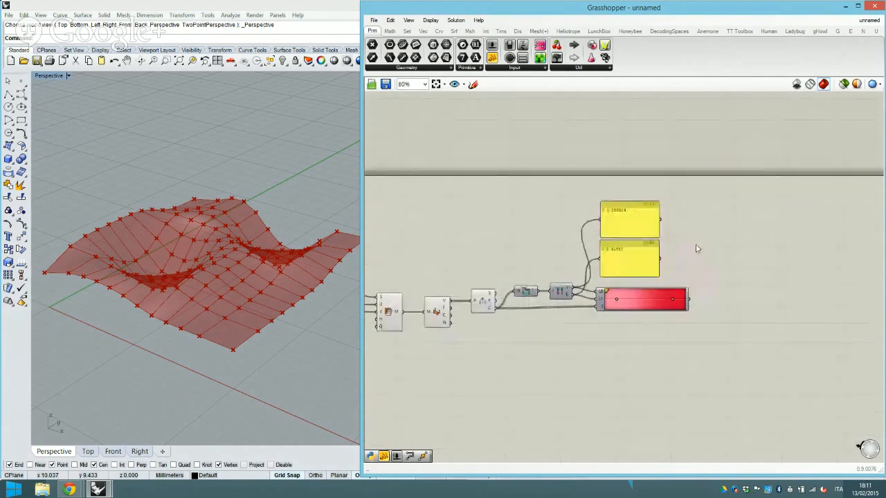
double_click(754, 280)
type("m")
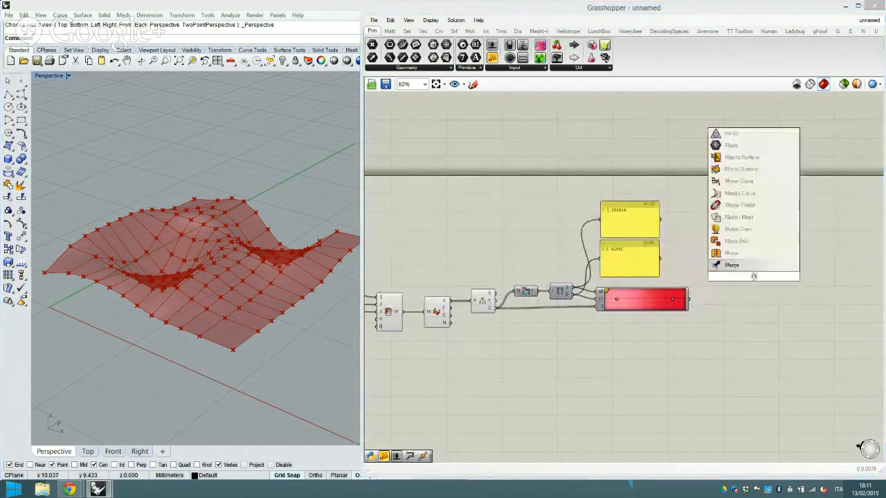
type("esh colo")
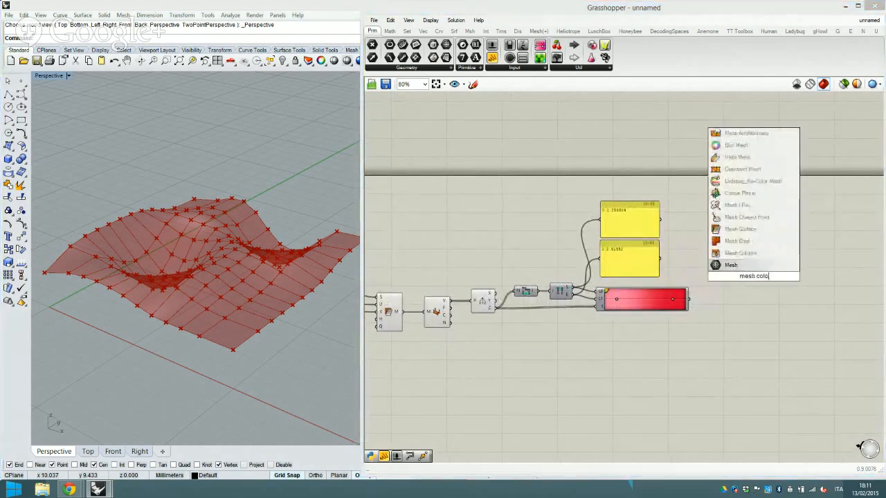
left_click(740, 253)
left_click_drag(752, 276, 745, 289)
left_click(747, 290, "ctrl+alt")
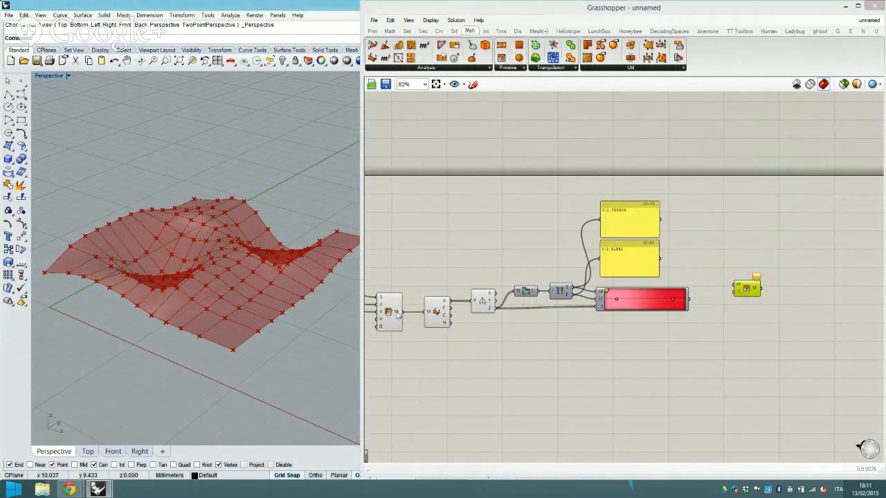
Feed the generated mesh into the M input of Mesh Colours and the Gradient output into its C input.
mouse_move(398, 315)
left_mouse_down()
mouse_move(692, 301)
mouse_move(735, 289)
mouse_move(744, 268)
left_mouse_up()
left_click(725, 327)
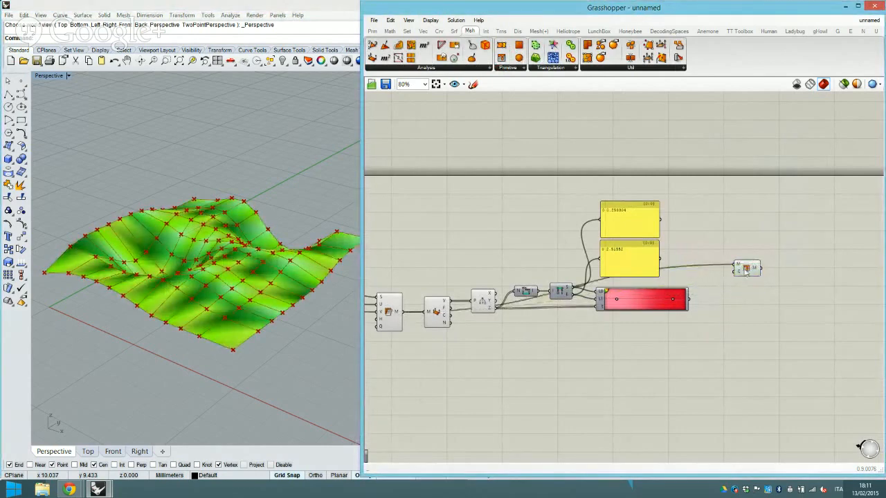
right_click_drag(208, 260, 197, 315)
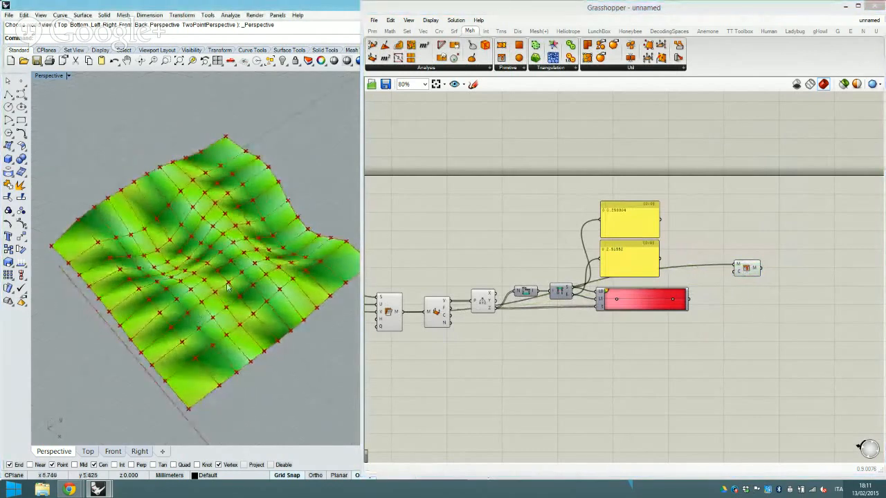
scroll(229, 286, "up", 2)
mouse_move(737, 271)
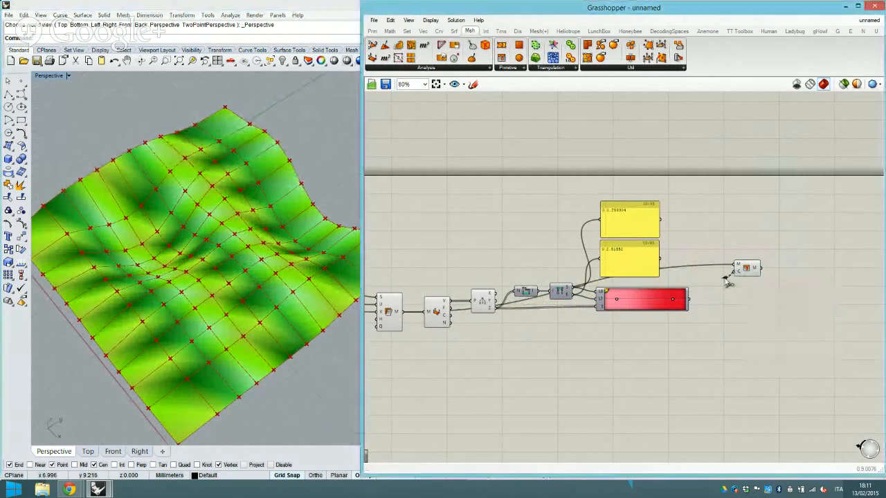
left_click_drag(736, 271, 689, 299)
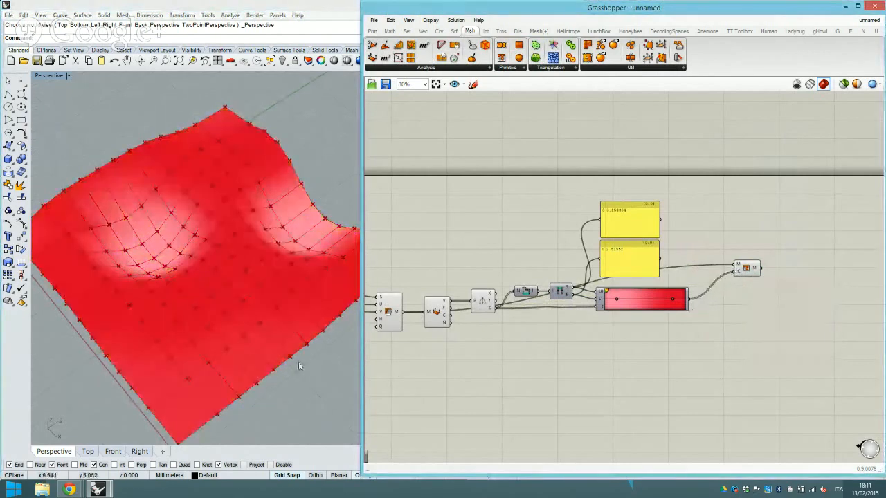
Apply the white-to-black preset to the Gradient that colours the mesh.
right_click_drag(299, 363, 212, 324)
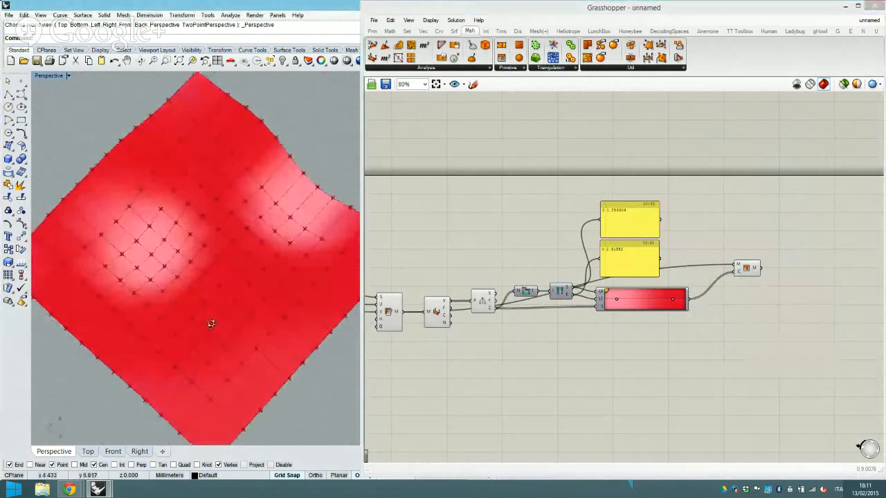
right_click_drag(177, 208, 200, 263)
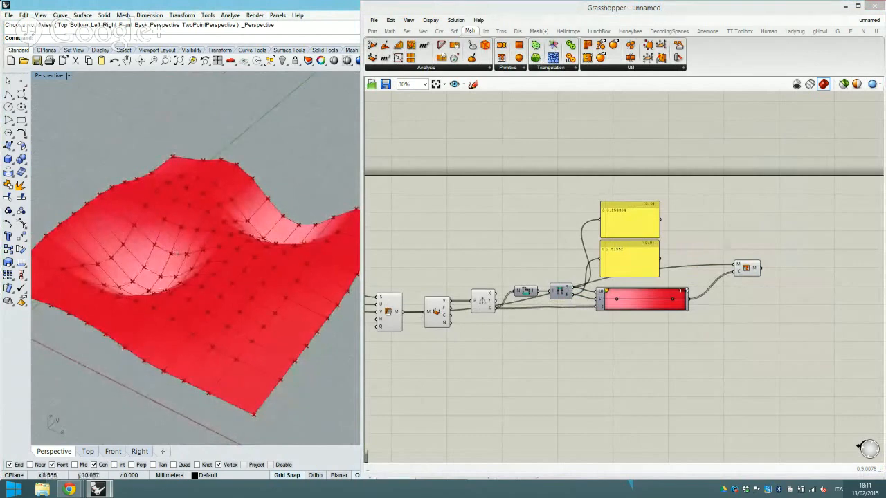
left_click(641, 306)
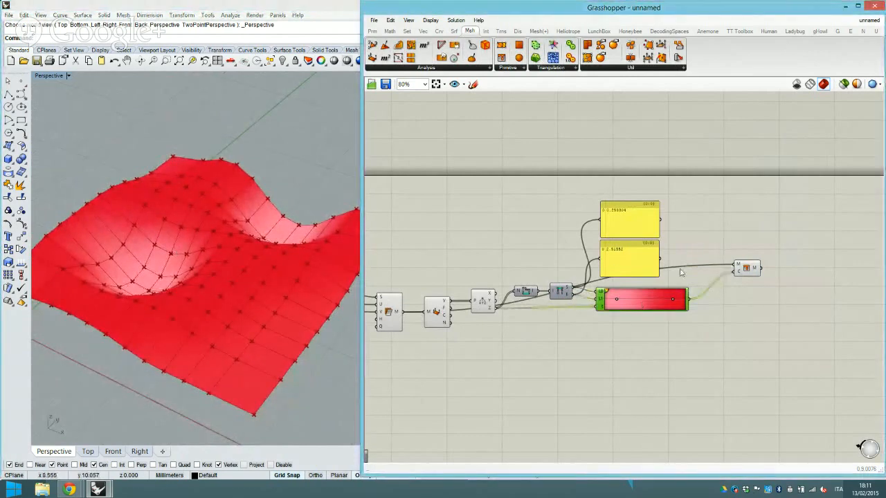
right_click(639, 302)
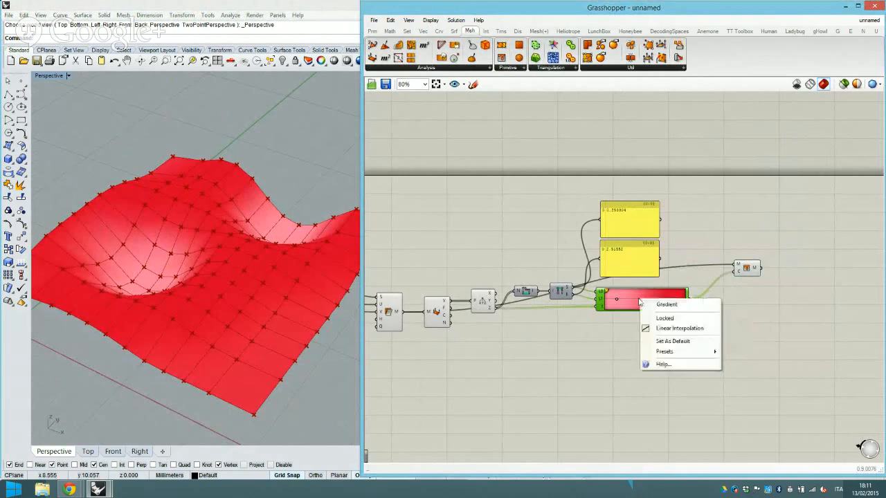
mouse_move(662, 353)
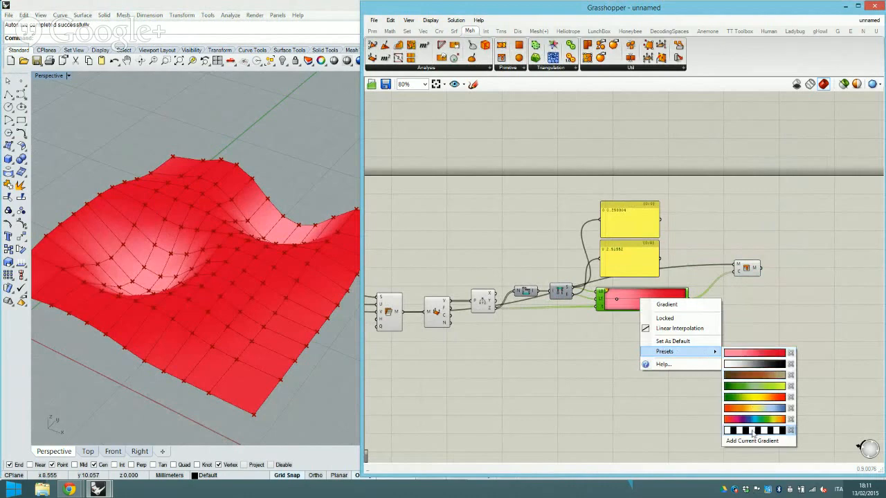
left_click(755, 370)
Adjust the coordinate sliders of the lower attractor point to reshape the coloured mesh, and inspect it from another angle.
mouse_move(267, 275)
right_mouse_down()
mouse_move(274, 335)
mouse_move(259, 200)
mouse_move(257, 296)
right_mouse_up()
right_click_drag(473, 240, 647, 234)
right_click_drag(544, 271, 657, 266)
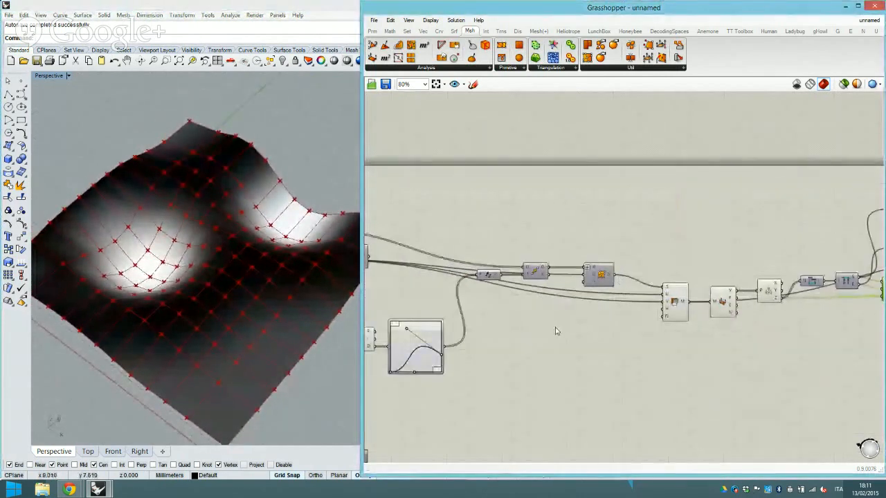
right_click_drag(490, 329, 614, 325)
scroll(548, 333, "up", 1)
right_click_drag(481, 347, 594, 337)
right_click_drag(525, 319, 573, 318)
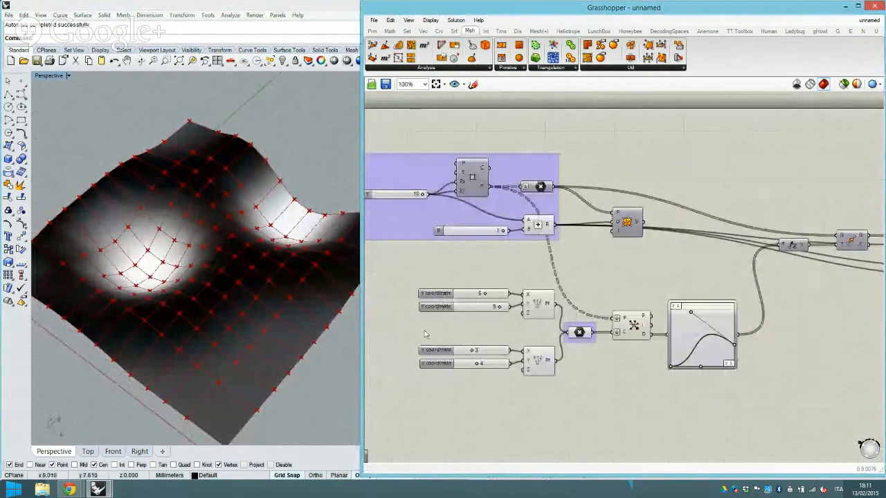
mouse_move(474, 355)
left_mouse_down()
mouse_move(486, 352)
mouse_move(476, 353)
mouse_move(479, 365)
left_mouse_up()
right_click_drag(251, 345, 141, 296)
Apply the green-yellow-red preset to the Gradient that colours the mesh, and inspect the recoloured mesh from other angles.
right_click_drag(818, 271, 389, 246)
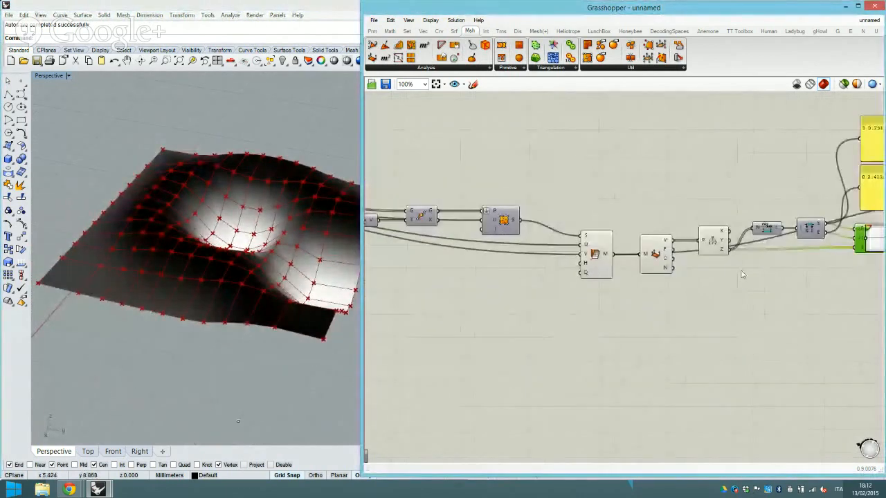
right_click_drag(742, 274, 535, 274)
right_click(698, 248)
mouse_move(737, 298)
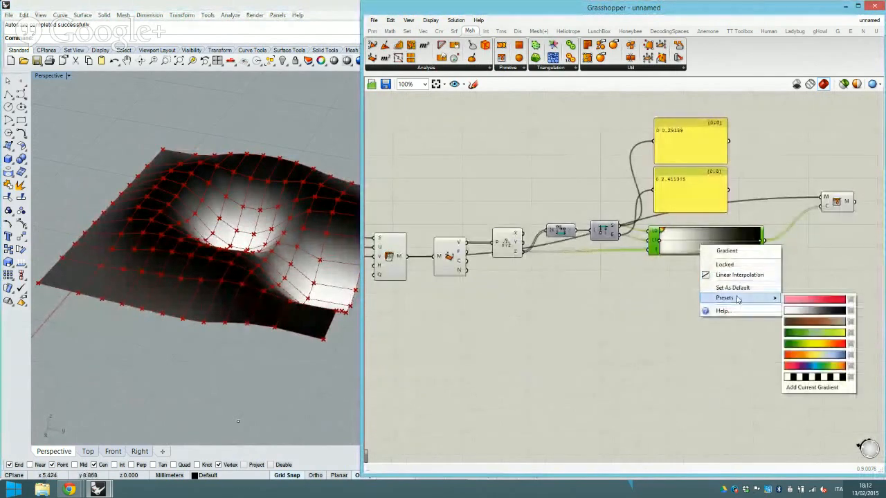
left_click(814, 344)
right_click_drag(259, 239, 219, 236)
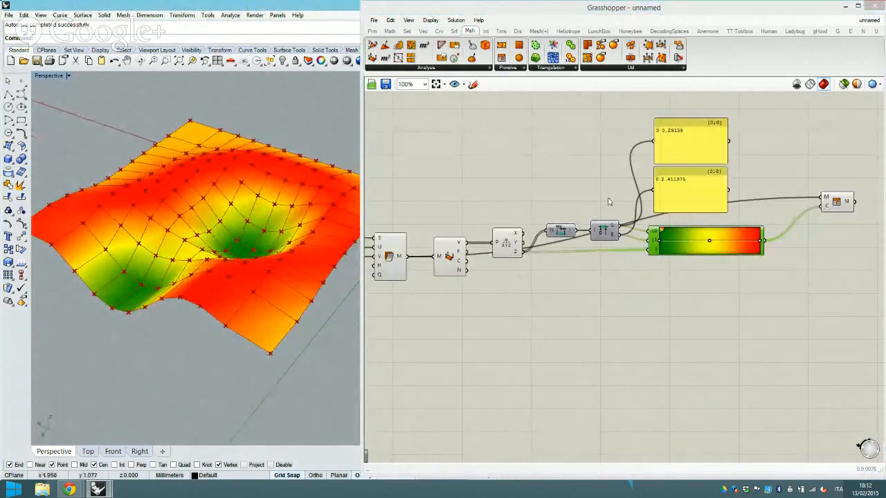
right_click_drag(258, 231, 259, 213)
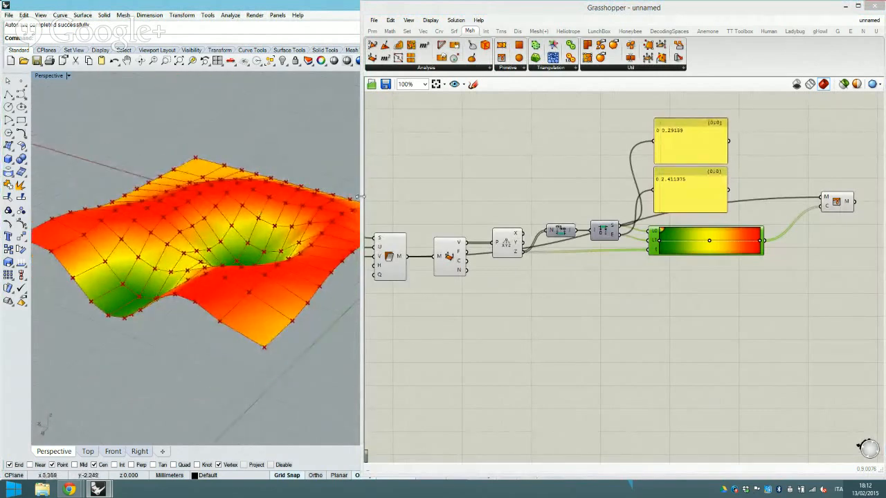
Test the grid's Extent Y slider, leaving it at 10, and inspect the coloured mesh up close.
scroll(510, 205, "down", 5)
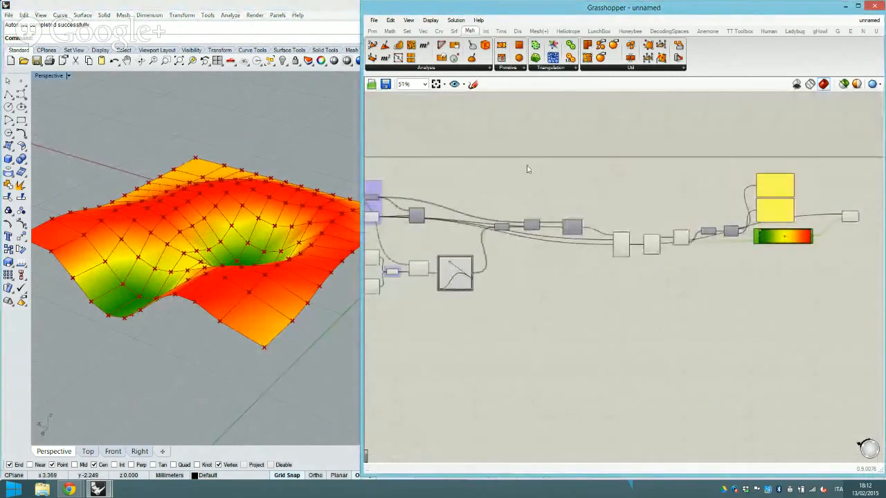
right_click_drag(474, 197, 614, 199)
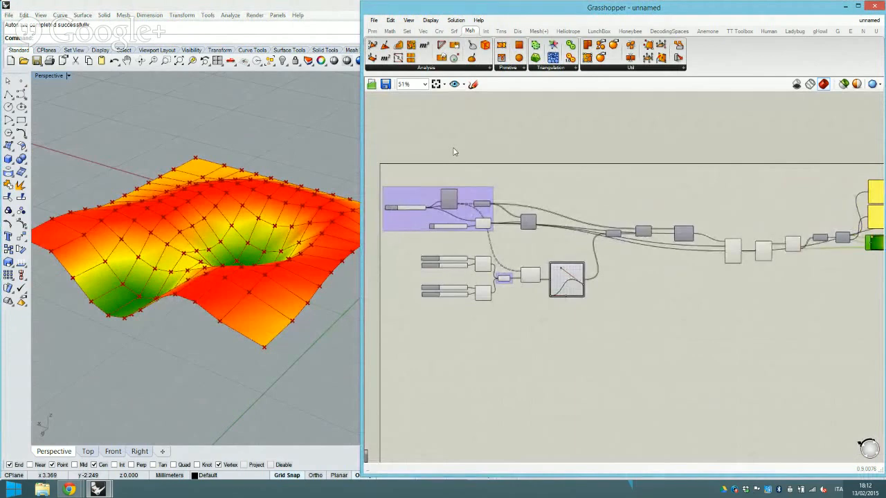
right_click_drag(416, 152, 447, 178)
scroll(451, 198, "up", 4)
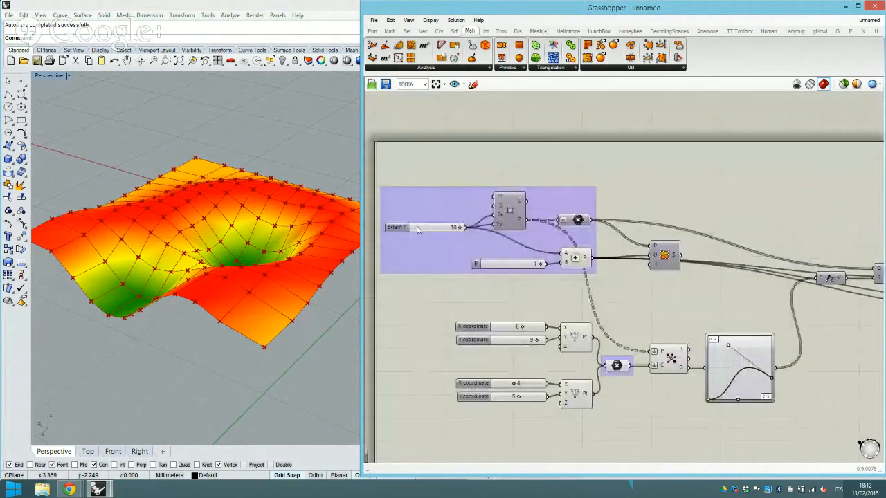
mouse_move(457, 229)
left_mouse_down()
mouse_move(436, 232)
mouse_move(461, 232)
left_mouse_up()
right_click_drag(238, 211, 227, 247)
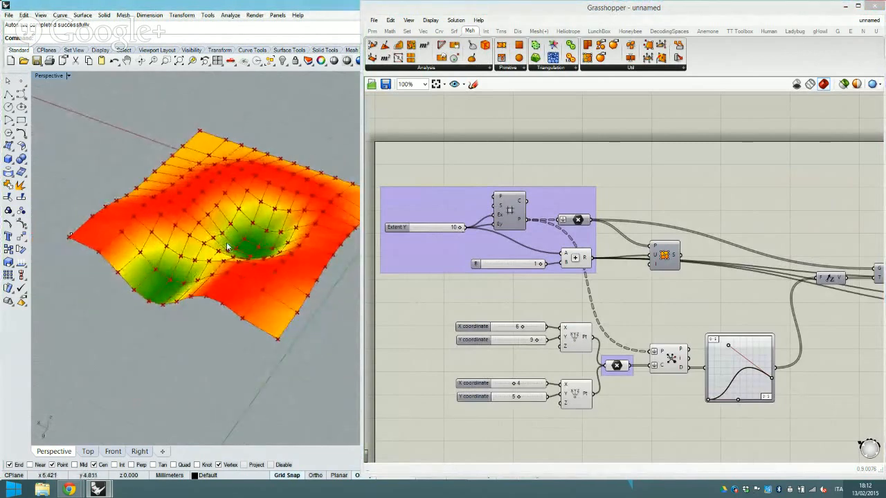
scroll(229, 245, "up", 2)
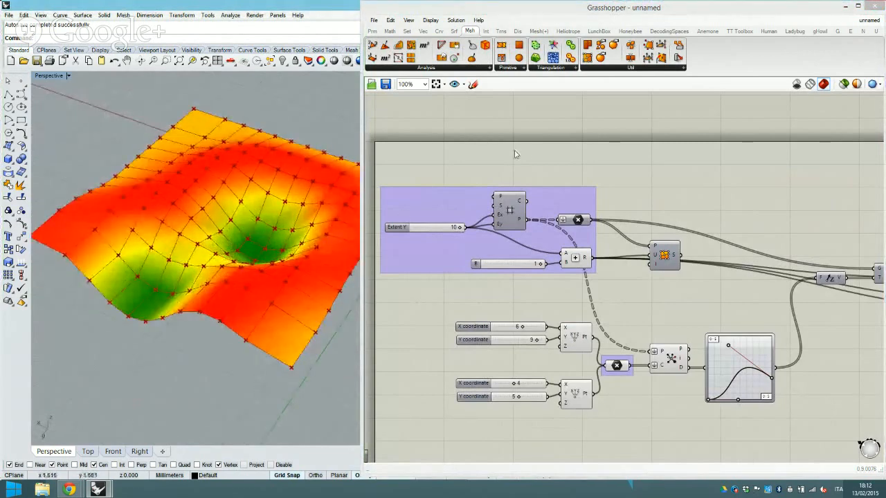
Switch to Chrome and view the webinar's YouTube page and the Rhino / Grasshopper webinar post on the Fab Lab Frosinone site.
mouse_move(74, 489)
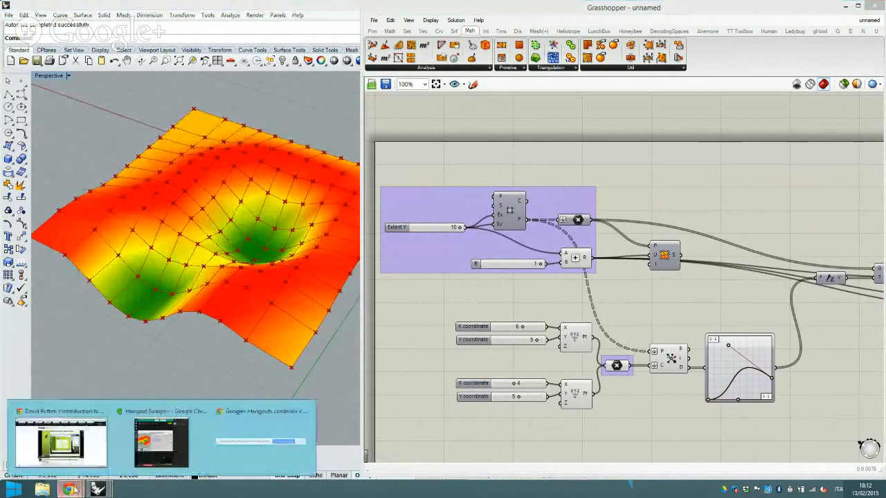
left_click(64, 443)
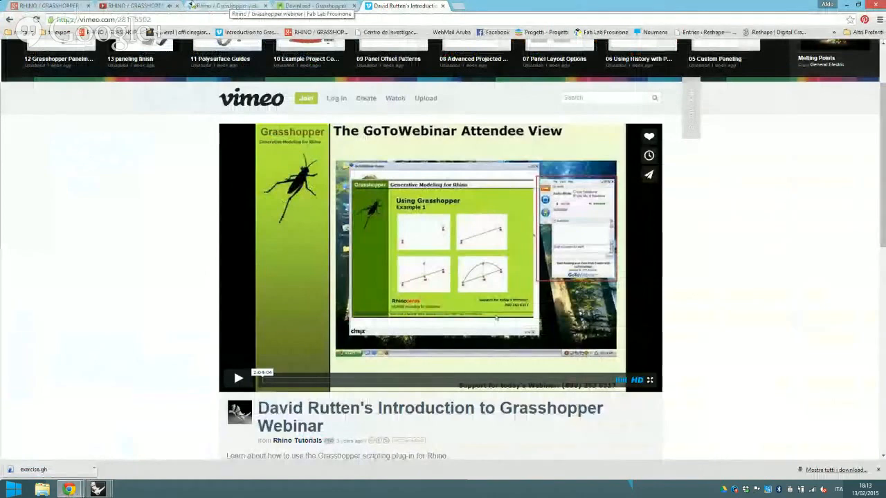
left_click(131, 6)
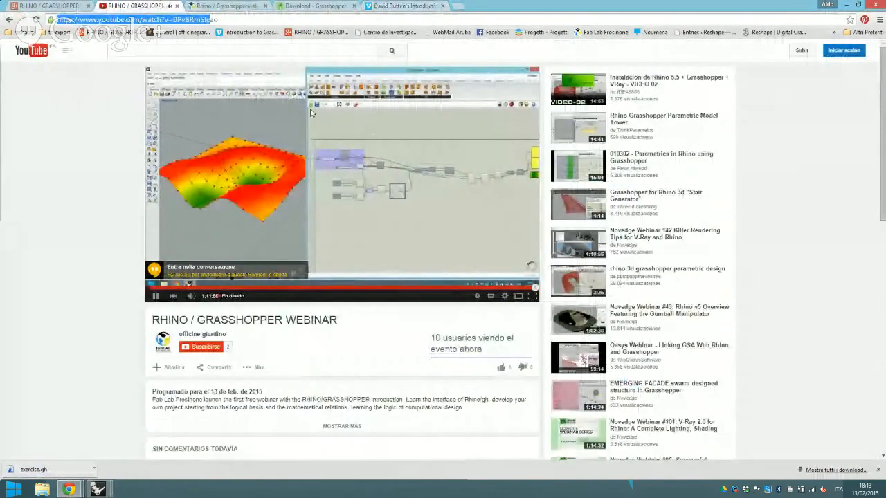
left_click(235, 6)
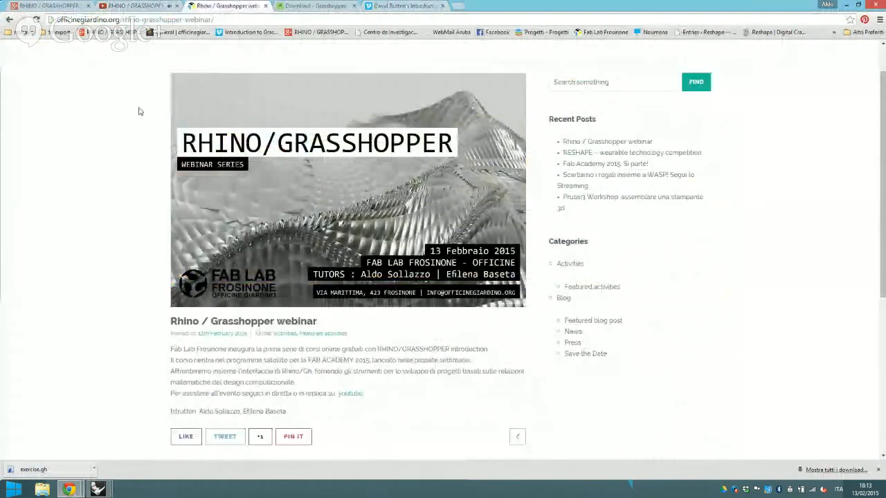
scroll(128, 207, "up", 1)
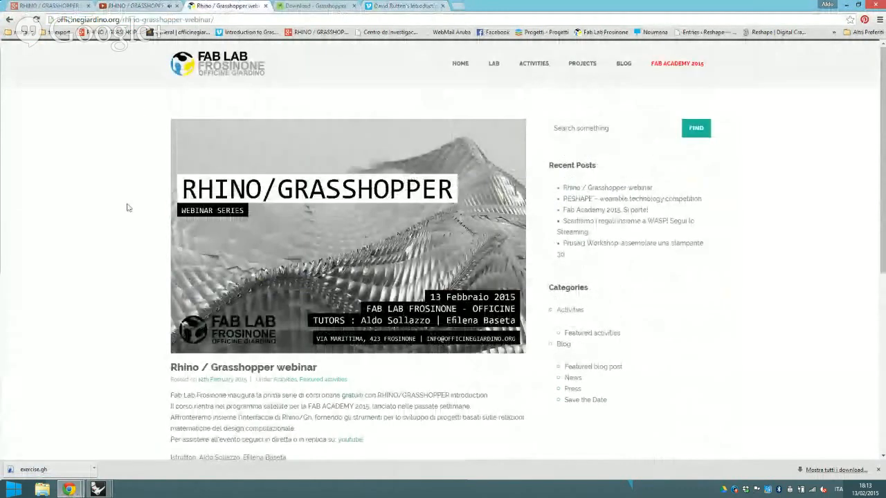
Open the home page of the Fab Lab Frosinone site and look over its introduction and Fab Academy 2015 banner.
left_click(243, 74)
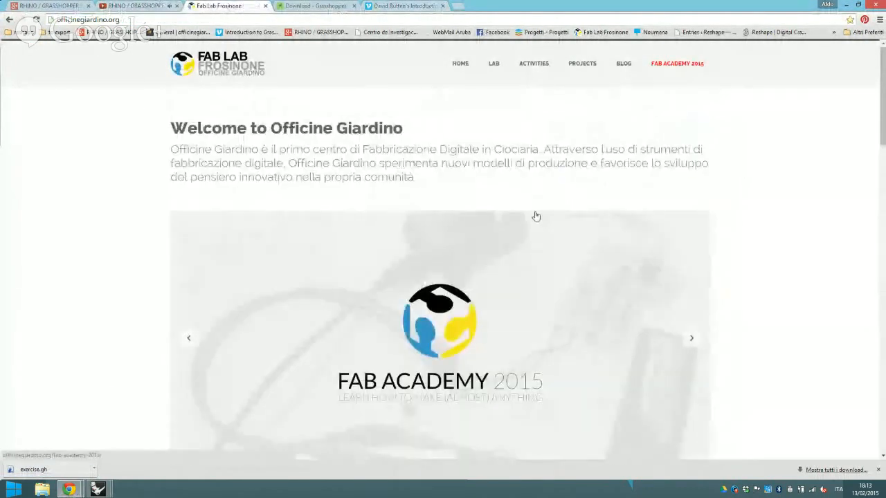
scroll(535, 217, "down", 2)
scroll(298, 233, "up", 2)
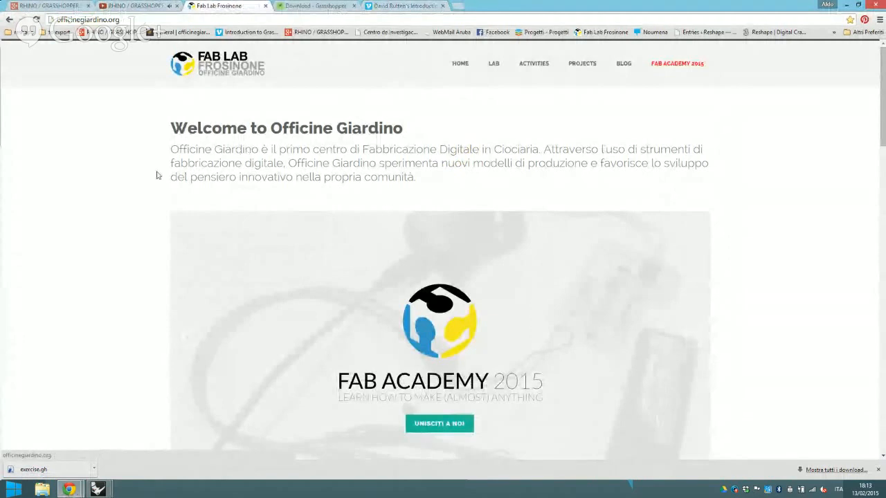
left_click(359, 21)
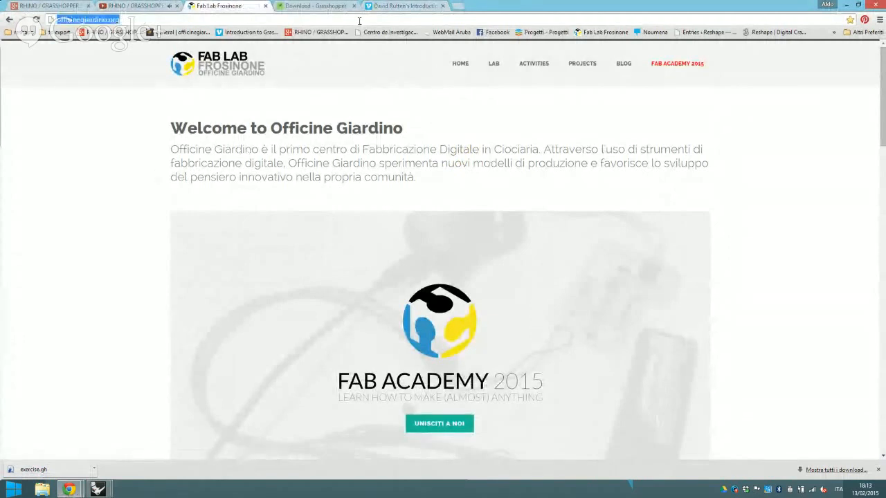
type("fabacademy")
key("Return")
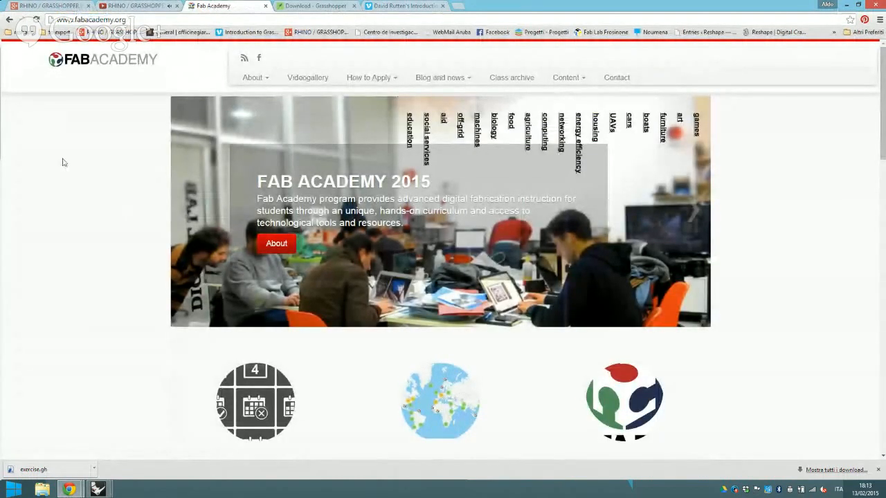
scroll(63, 166, "down", 1)
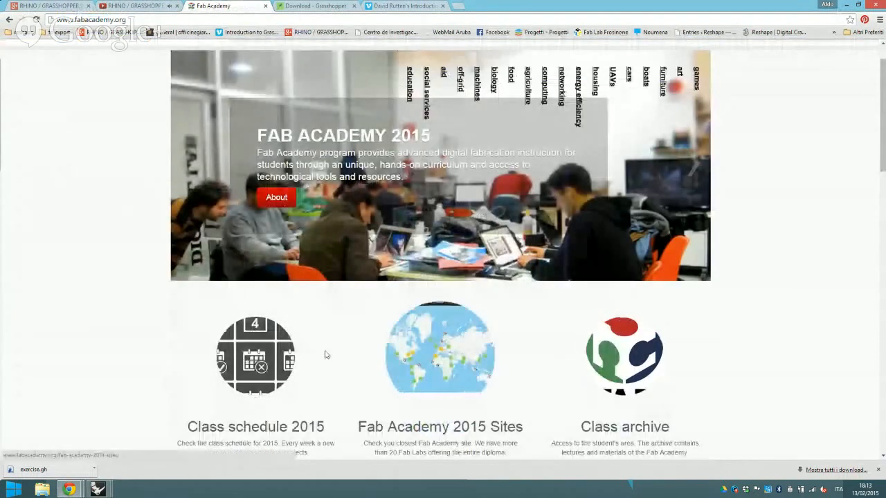
Open the Fab Academy class archive, follow its archive link and bring up the list of courses by year.
left_click(633, 363)
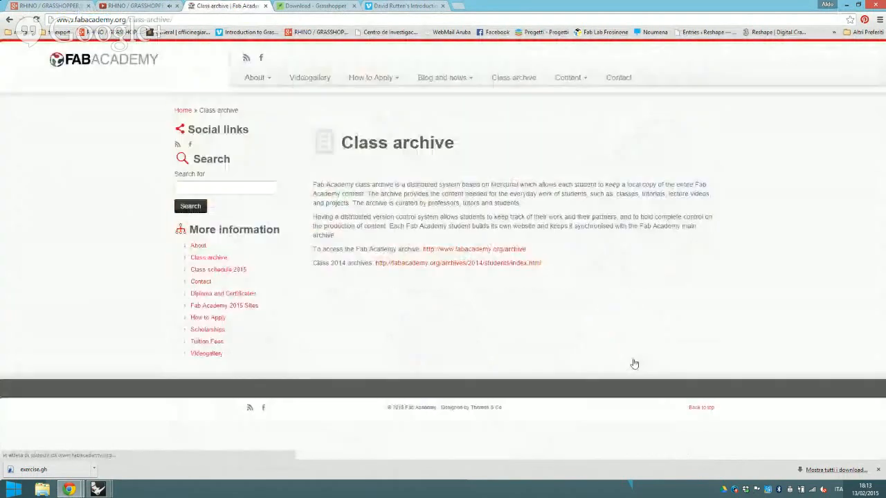
left_click(476, 250)
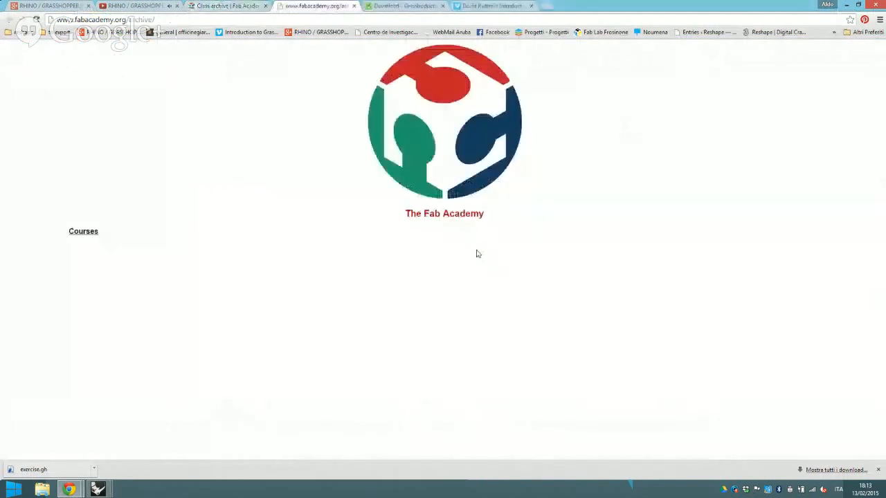
left_click(83, 233)
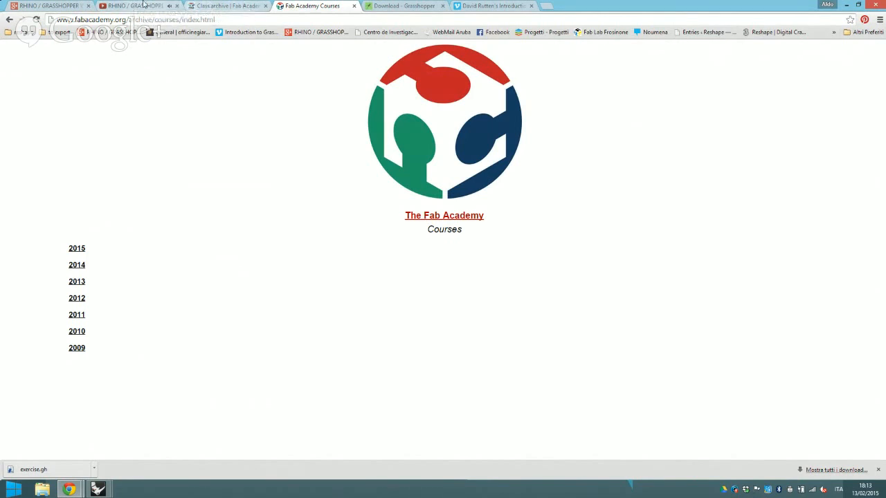
Switch to the Google+ Hangout window and stop the live broadcast of the webinar.
mouse_move(69, 489)
left_click(158, 454)
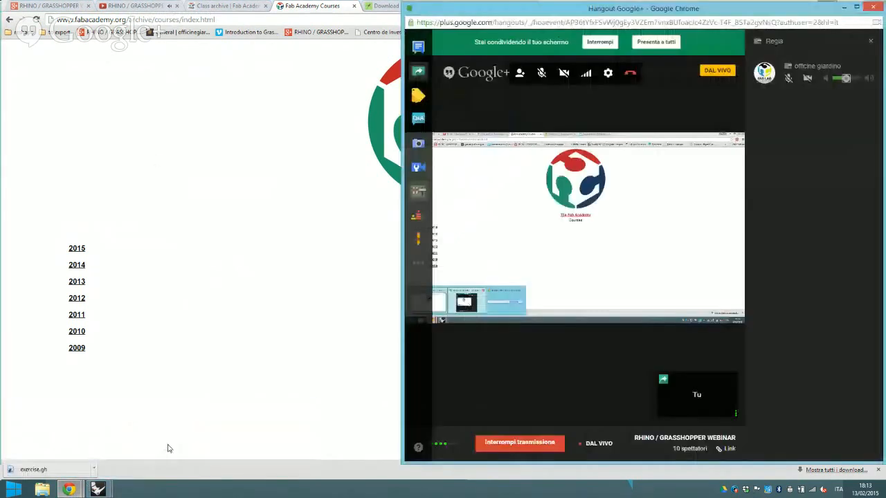
left_click(527, 444)
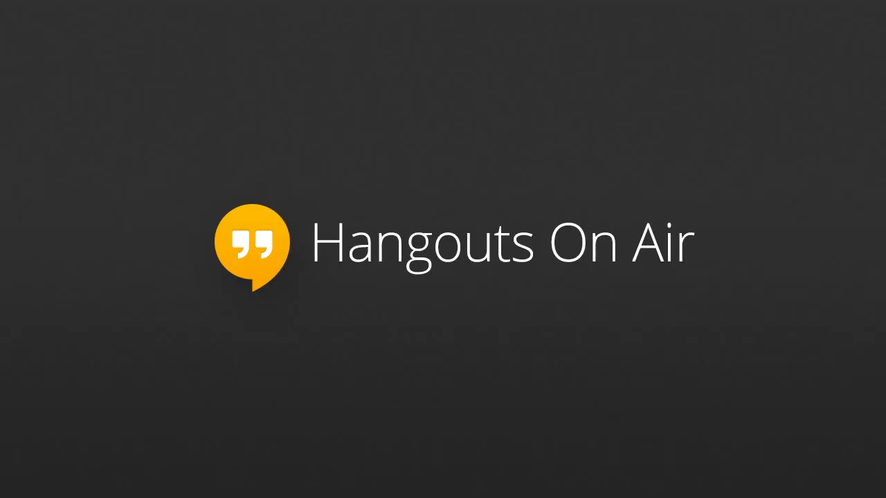